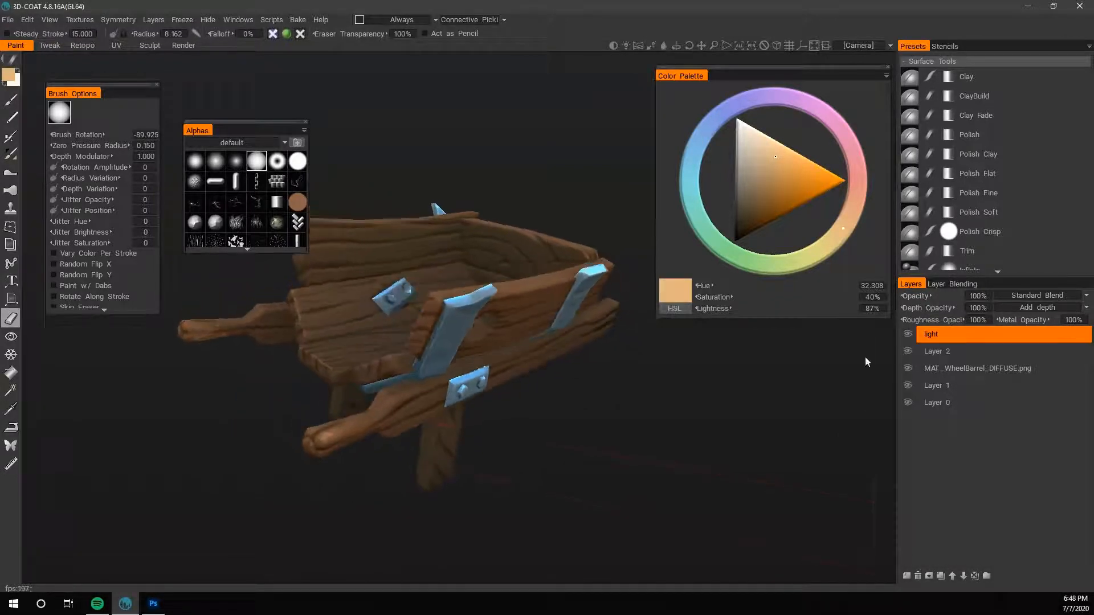
- Set the light layer's blend mode to Overlay and activate the paint brush
click(1034, 295)
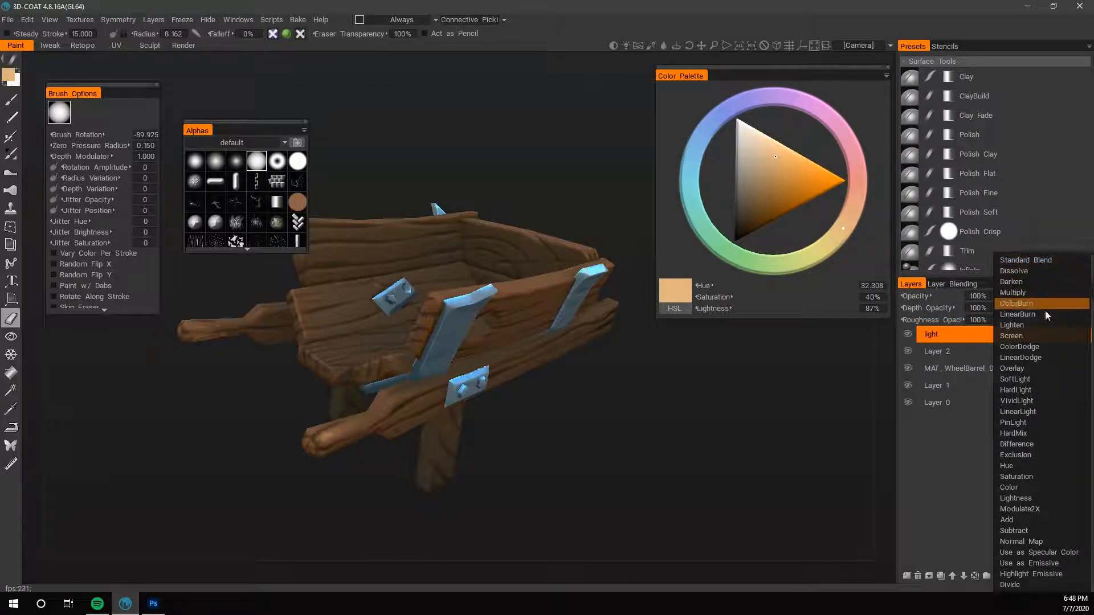
click(1017, 368)
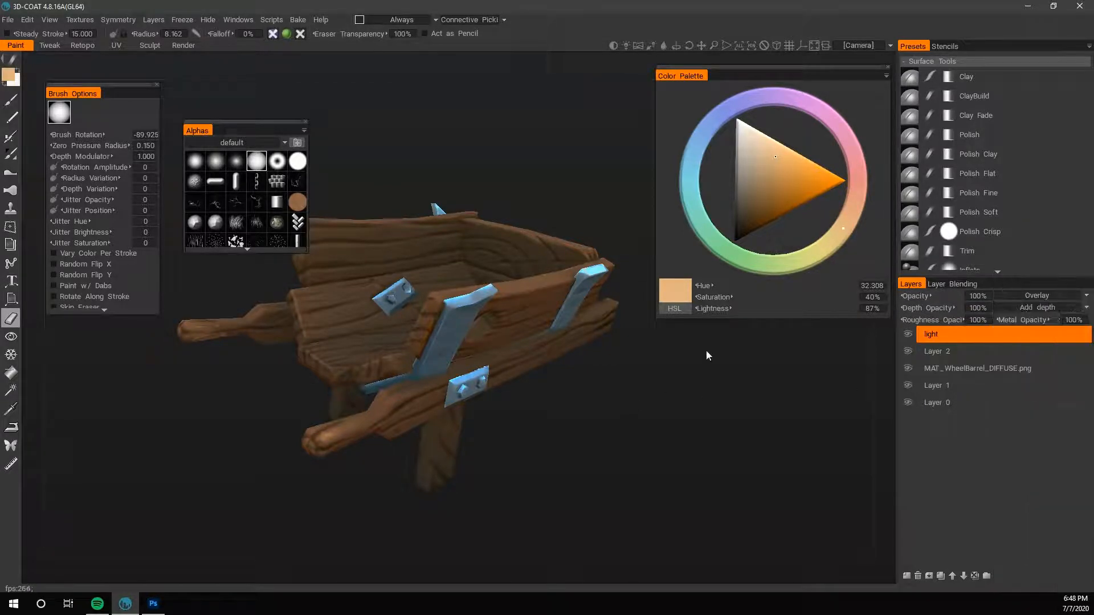
key(b)
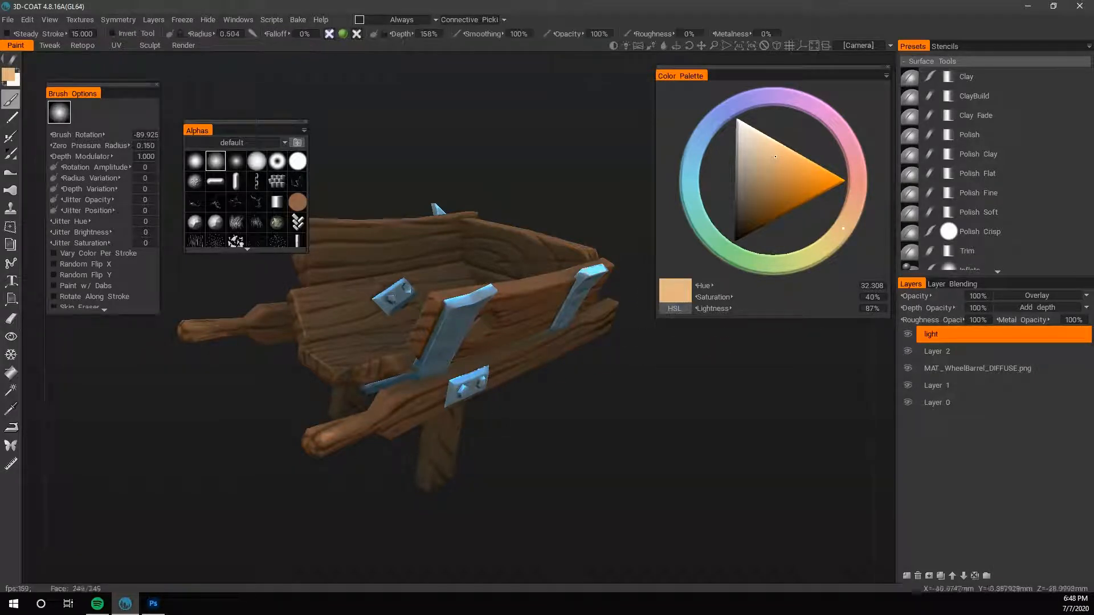
mouse_move(333, 424)
mouse_down()
mouse_move(393, 406)
mouse_move(387, 416)
mouse_up()
key(ctrl+z)
key(ctrl+z)
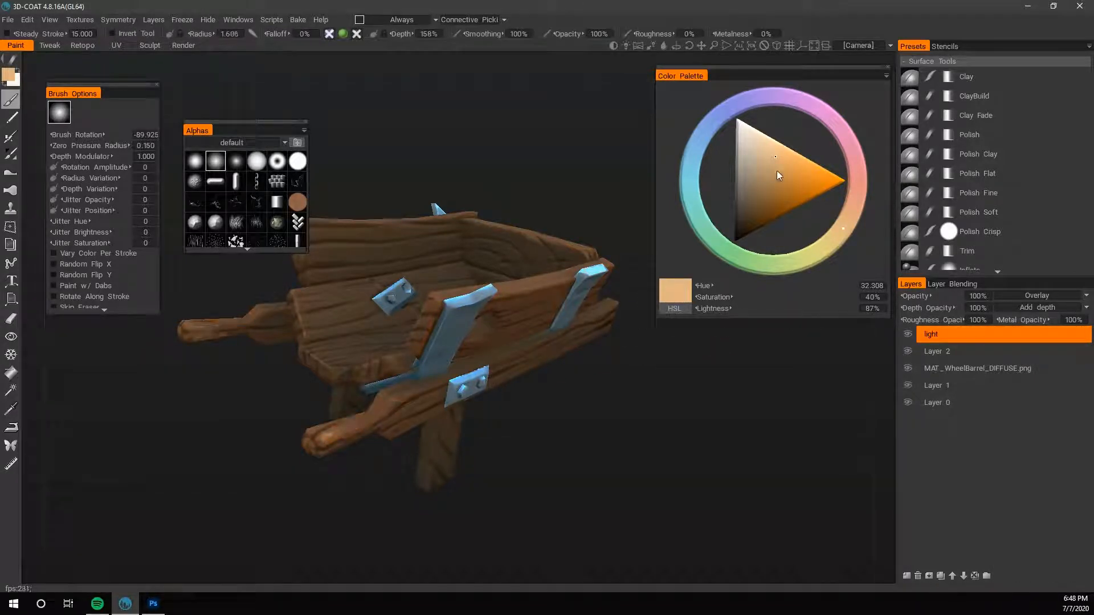
- Choose a pale beige with 21% saturation and 80% lightness, and brush warm highlights onto the wheelbarrow's handle ends
click(754, 152)
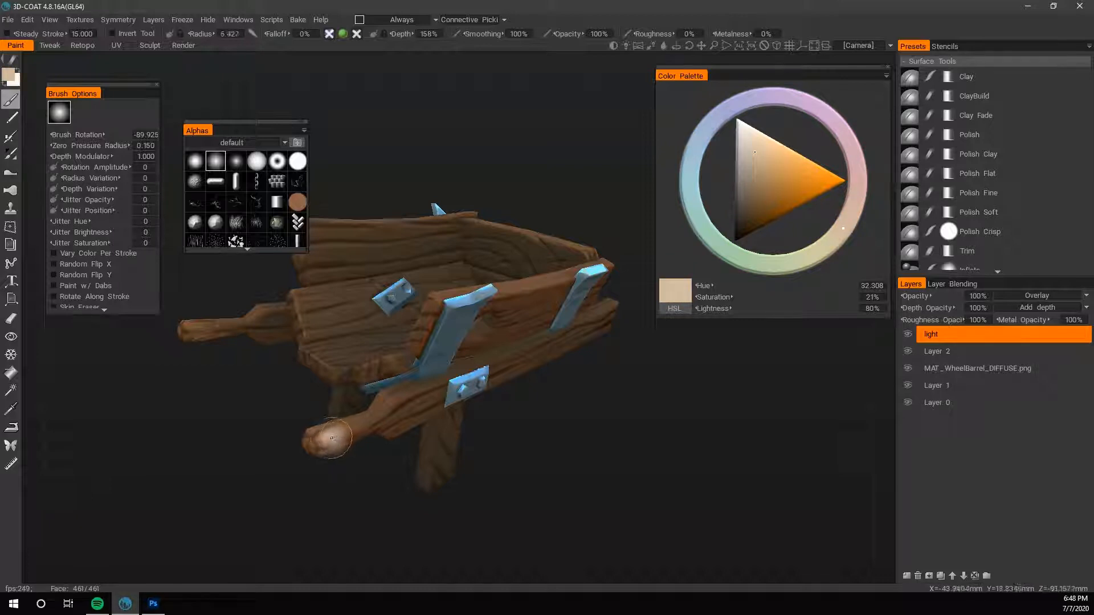
key(bracketright)
key(bracketright)
drag(325, 439, 395, 408)
key(ctrl+z)
drag(520, 395, 529, 436)
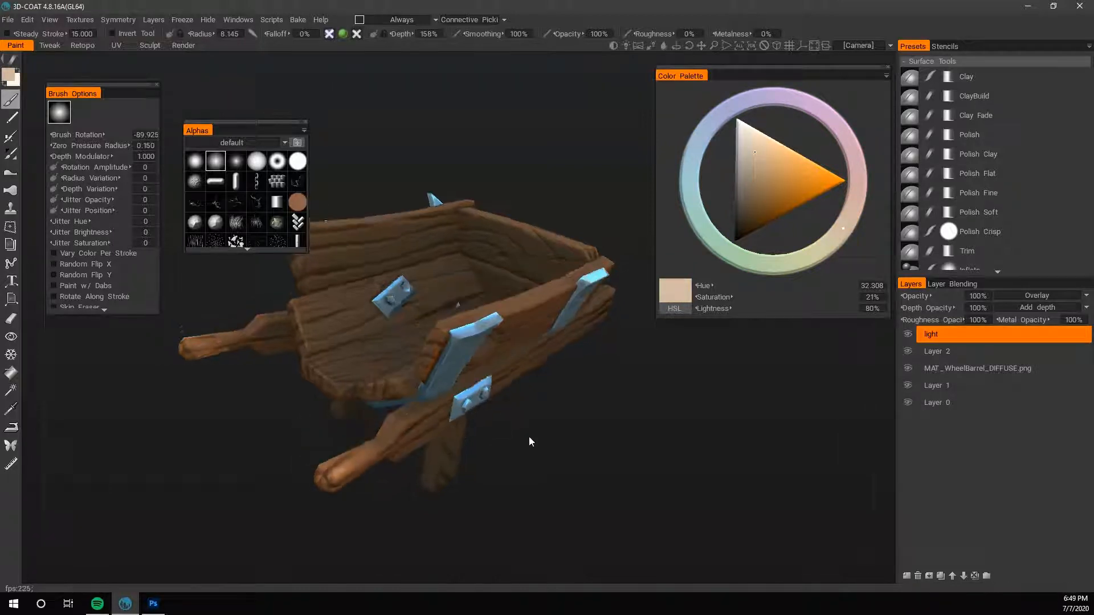
drag(473, 464, 574, 462)
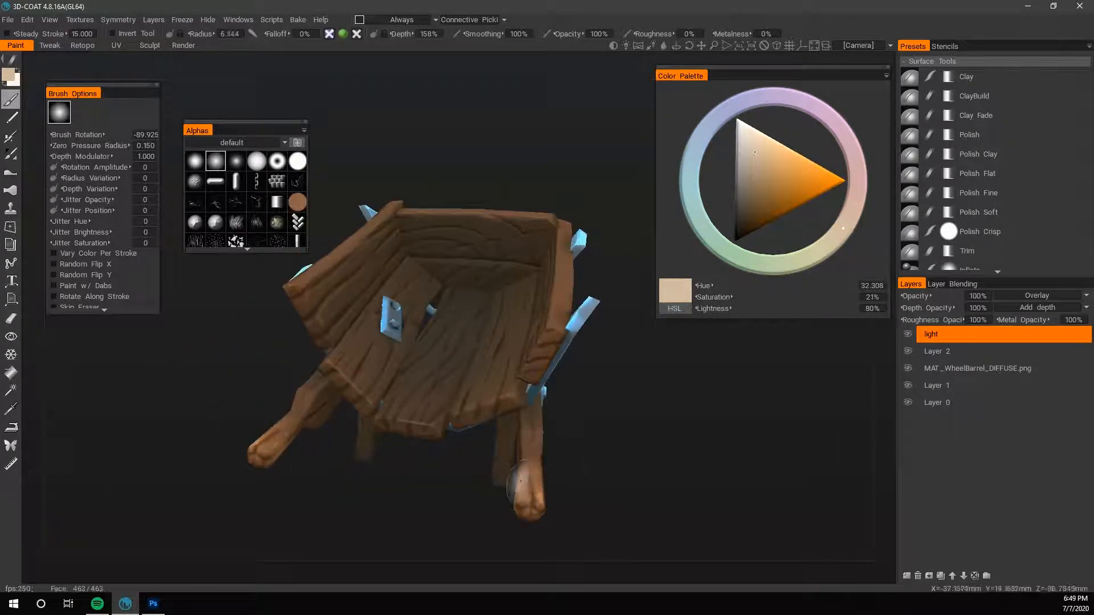
- Refine the highlight on the near handle's end with a smaller brush, radius 3.726
key(bracketleft)
key(bracketleft)
key(bracketleft)
key(bracketleft)
drag(522, 495, 532, 466)
drag(619, 405, 580, 473)
- Swap to the secondary paint colour and set it to a dark slate blue: hue 209, saturation 14%, lightness 32%
key(x)
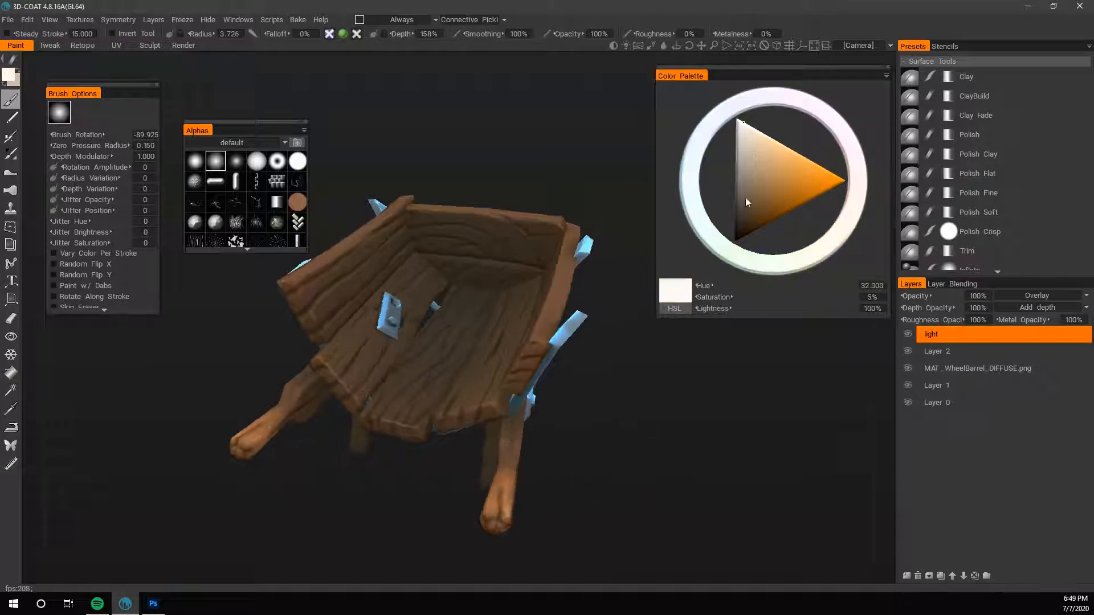
click(746, 199)
mouse_move(842, 163)
mouse_down()
mouse_move(757, 105)
mouse_move(708, 141)
mouse_up()
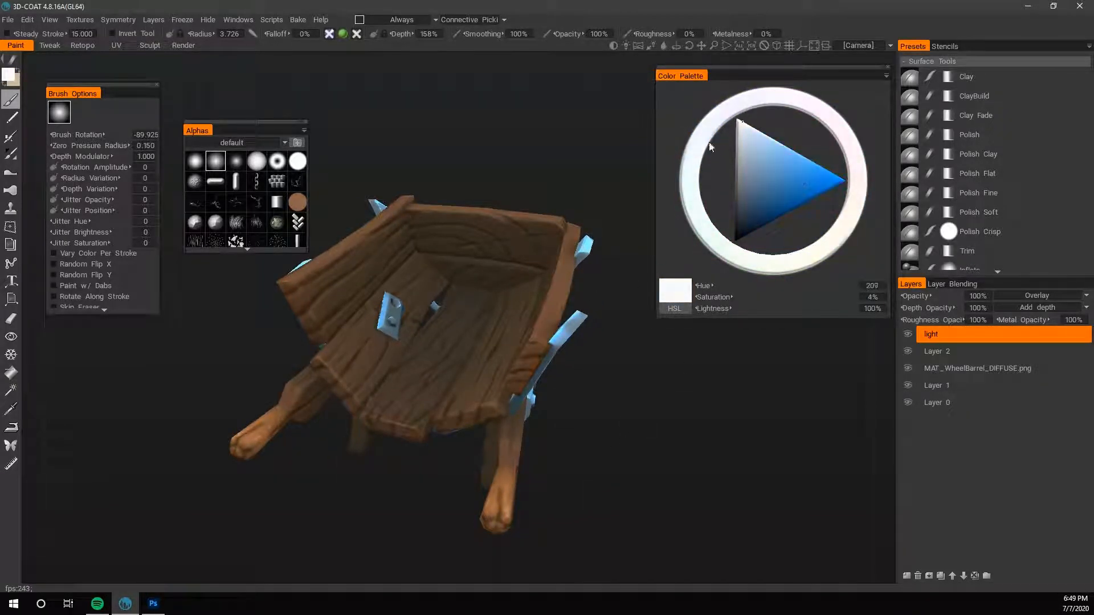
drag(745, 179, 741, 203)
mouse_move(471, 333)
mouse_down()
mouse_move(434, 381)
mouse_move(453, 380)
mouse_up()
drag(603, 353, 608, 421)
key(ctrl+z)
key(ctrl+z)
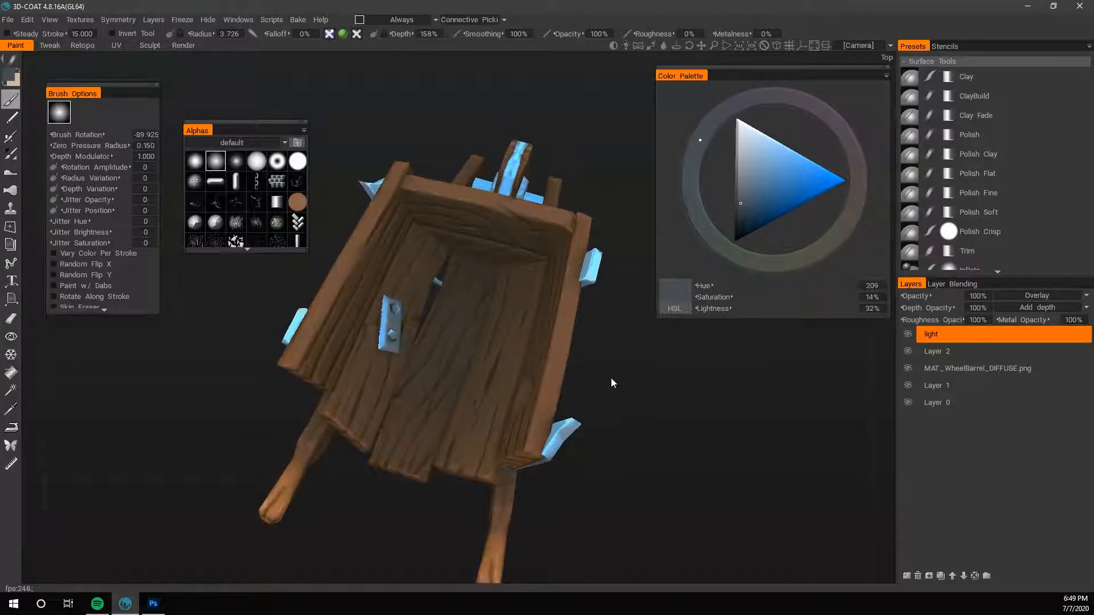
- Shade the deep interior of the wheelbarrow bed in slate blue with a large brush, radius 11.467
drag(610, 378, 619, 354)
right_drag(462, 264, 495, 263)
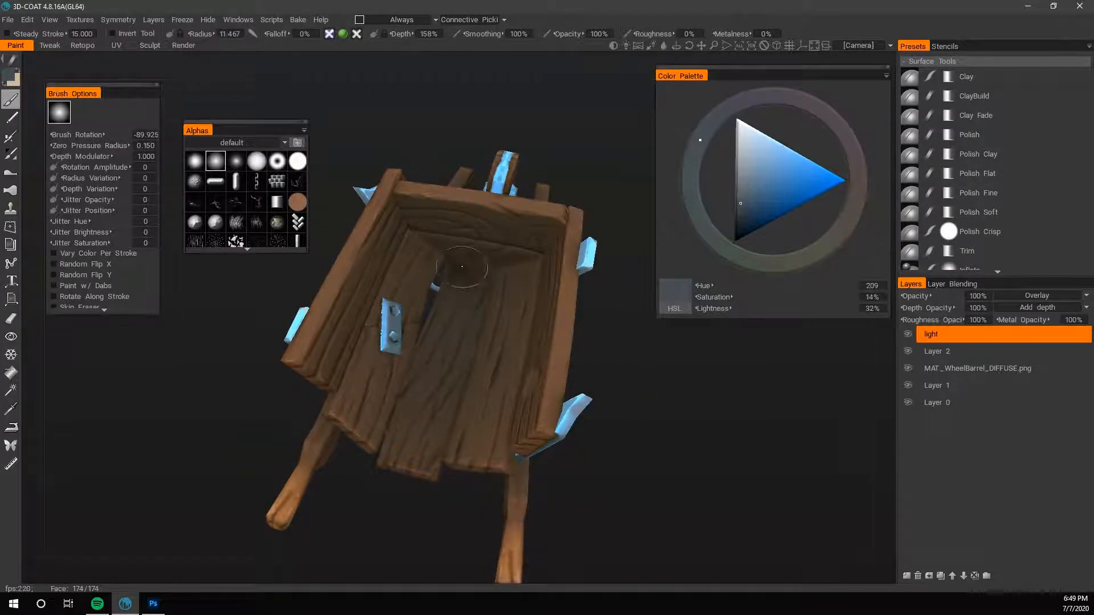
mouse_move(624, 336)
mouse_down()
mouse_move(684, 329)
mouse_move(635, 344)
mouse_move(633, 373)
mouse_up()
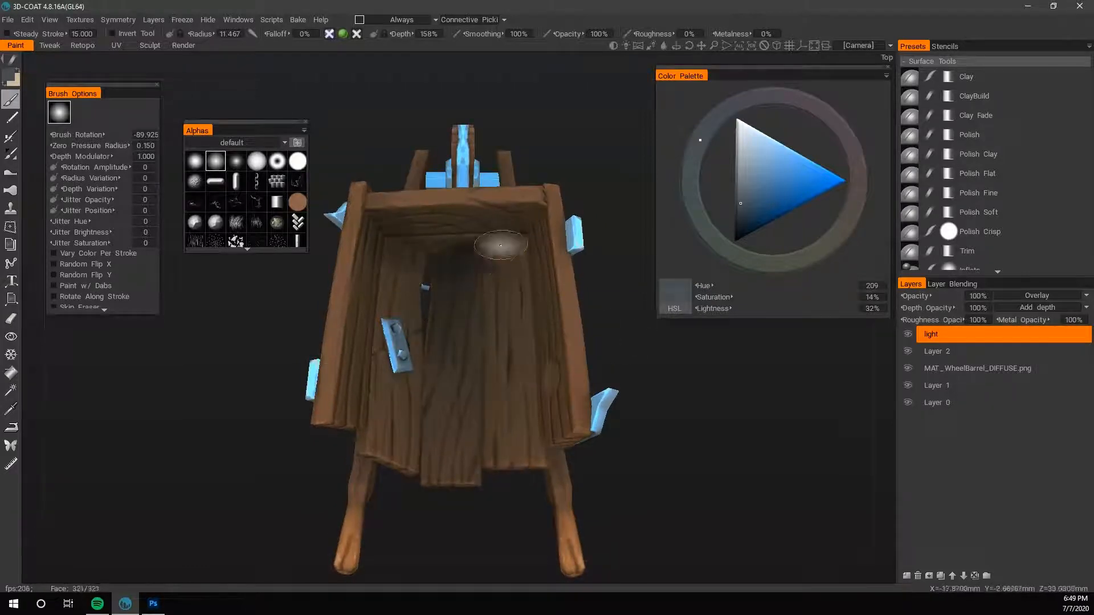
drag(277, 274, 239, 242)
drag(636, 359, 676, 375)
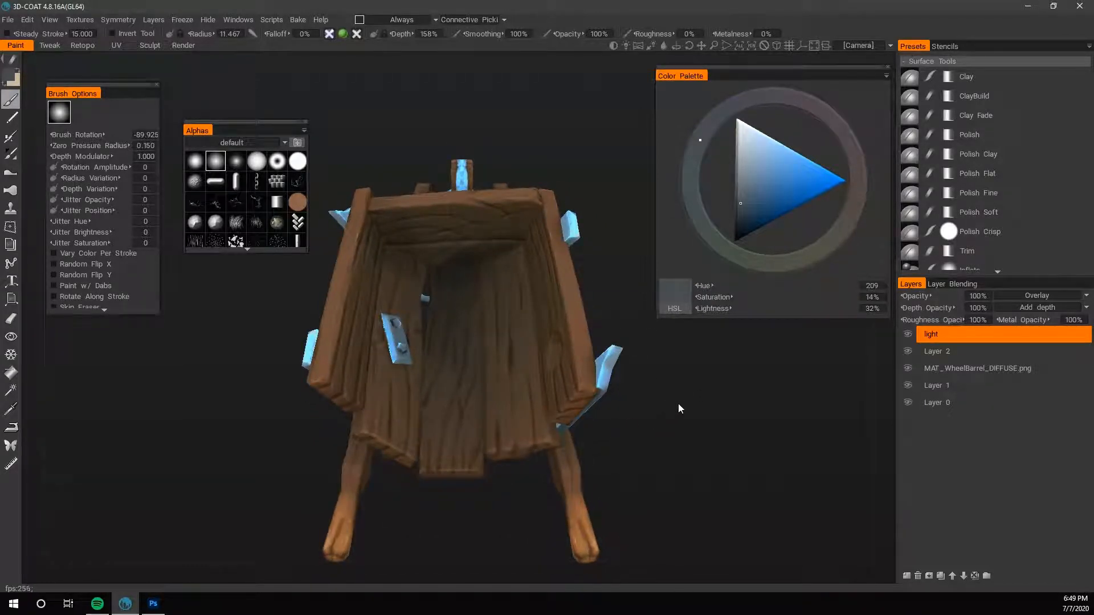
right_drag(678, 404, 746, 395)
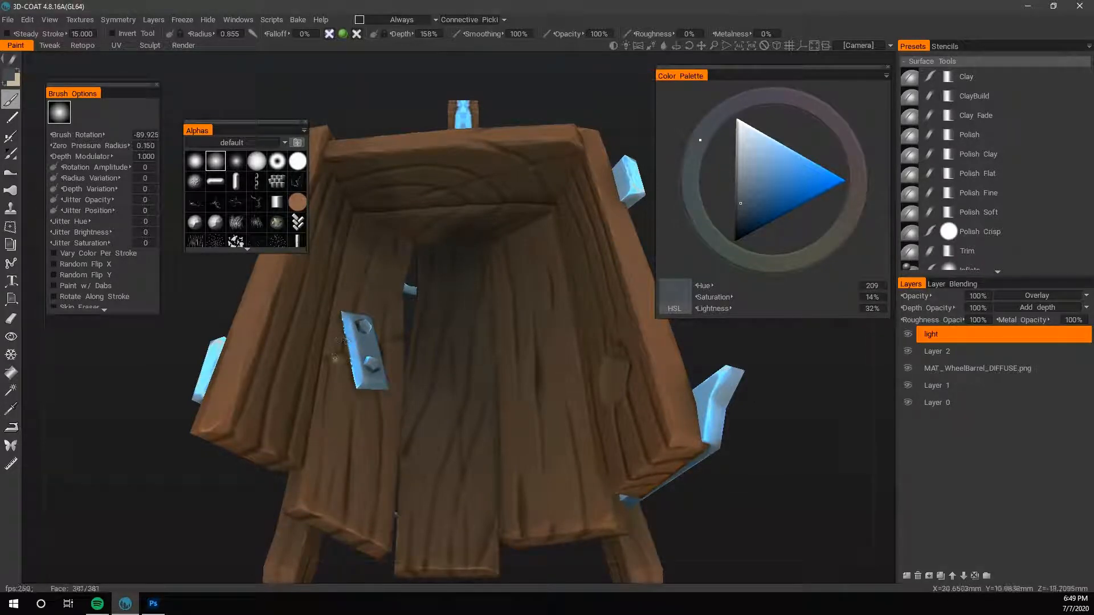
- Paint thin dark shadows around the metal bracket on the bed floor with a brush radius of 0.645
click(208, 20)
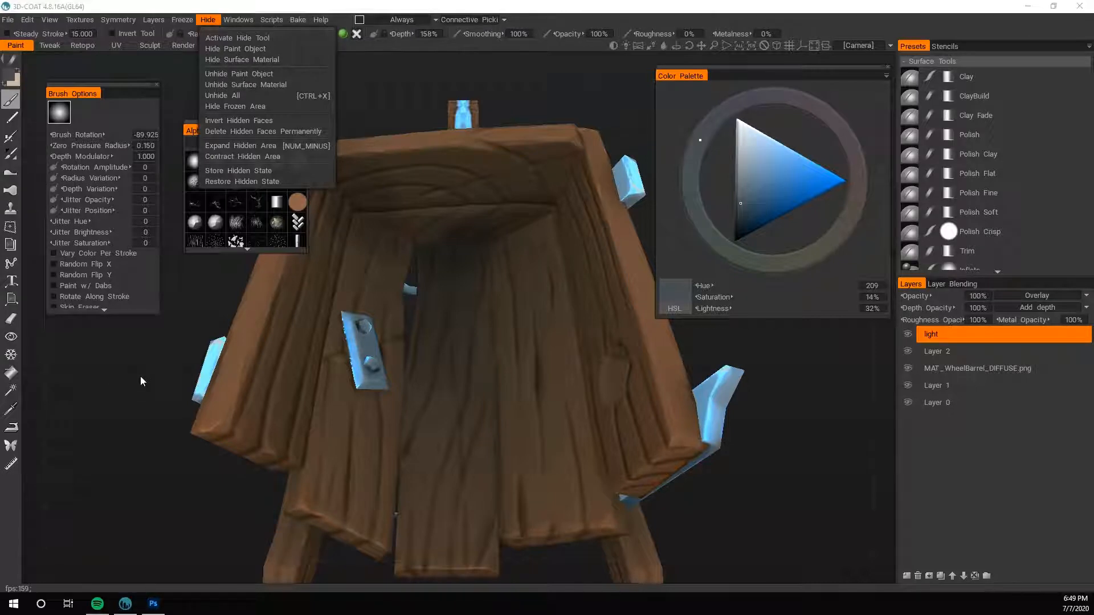
click(345, 344)
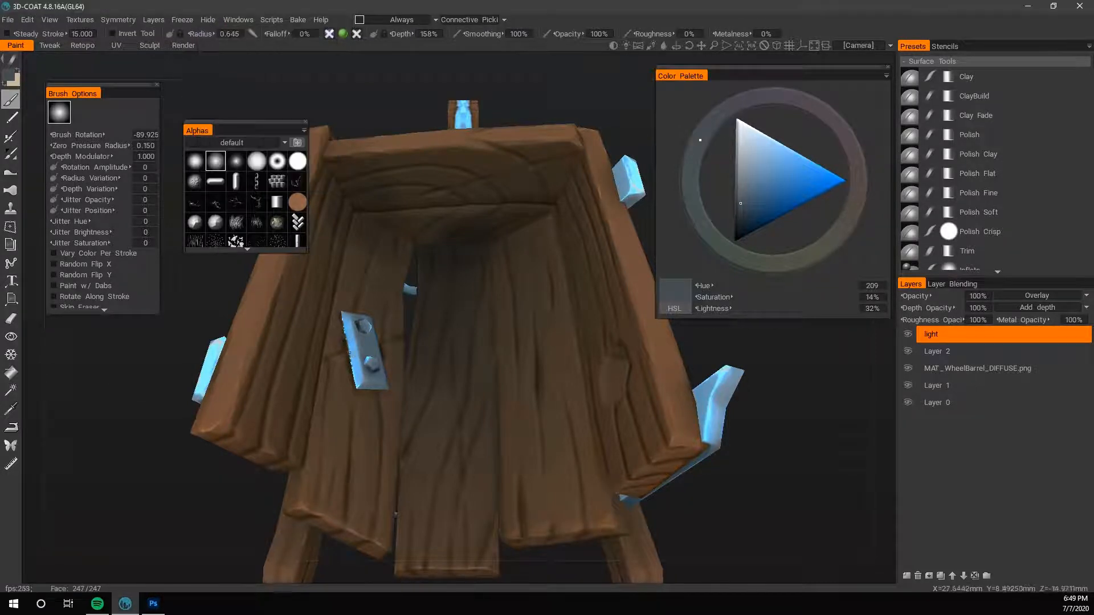
drag(763, 423, 561, 401)
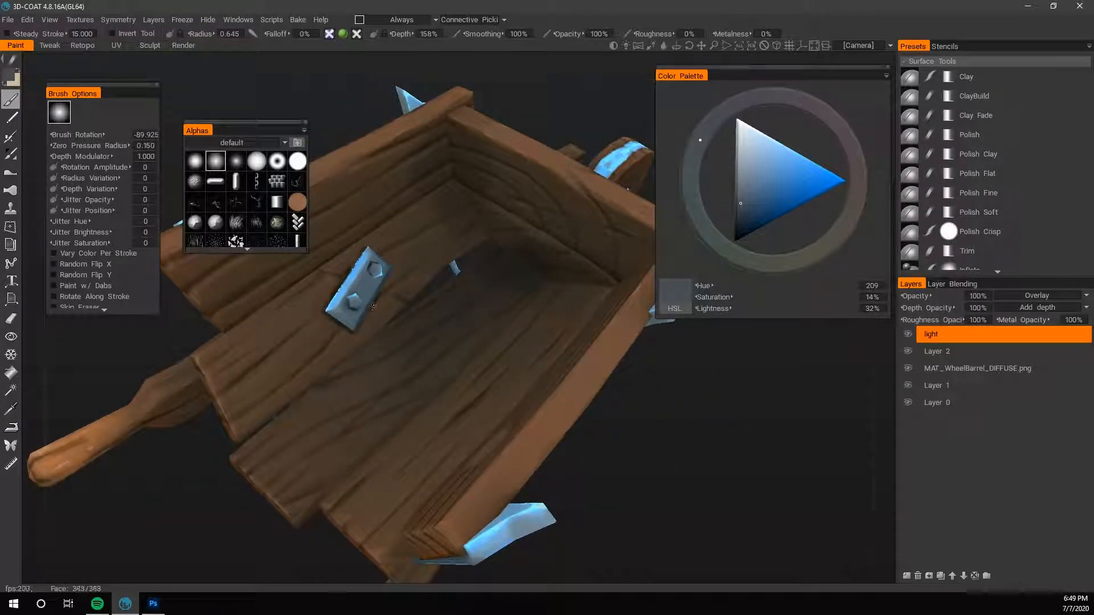
drag(399, 261, 391, 229)
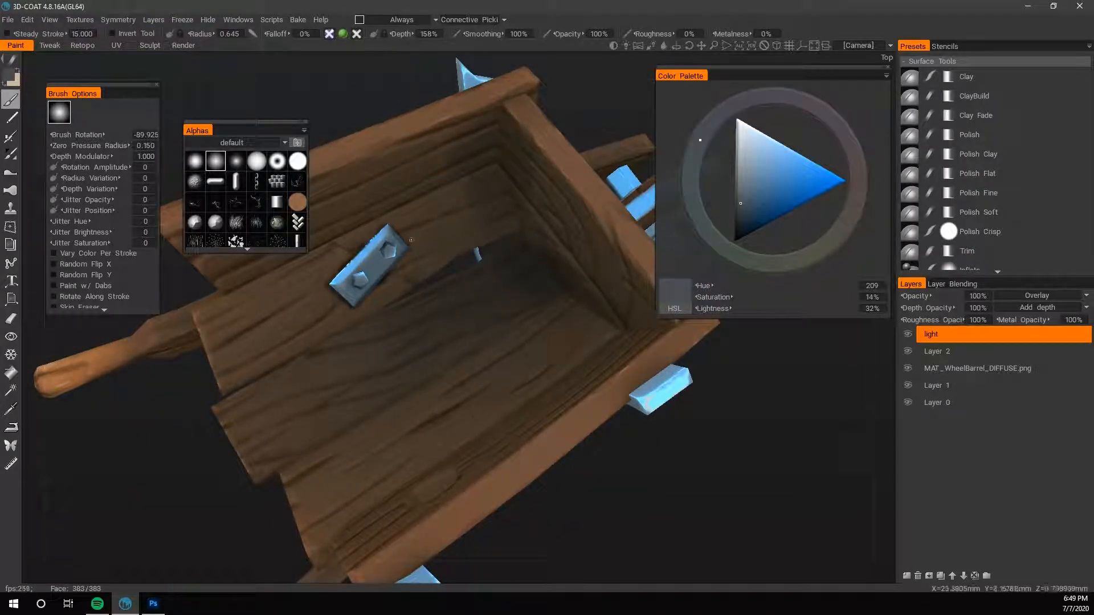
right_drag(724, 466, 585, 483)
drag(586, 483, 601, 452)
right_drag(600, 452, 720, 425)
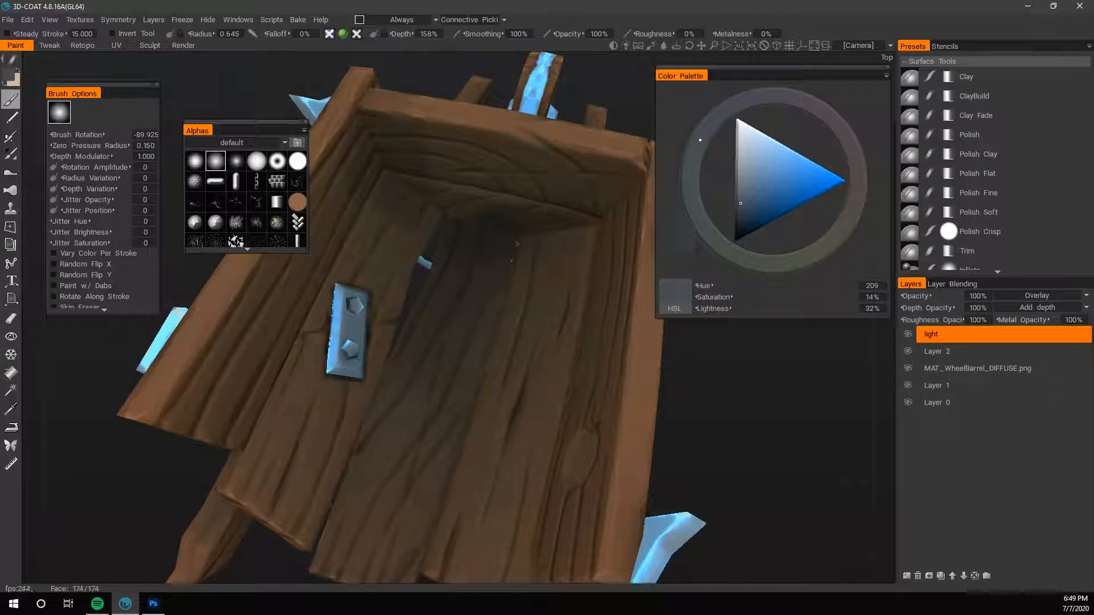
- Darken the plank seams and inner corners of the bed, enlarging the brush radius from 0.730 to 1.750
drag(710, 325, 809, 452)
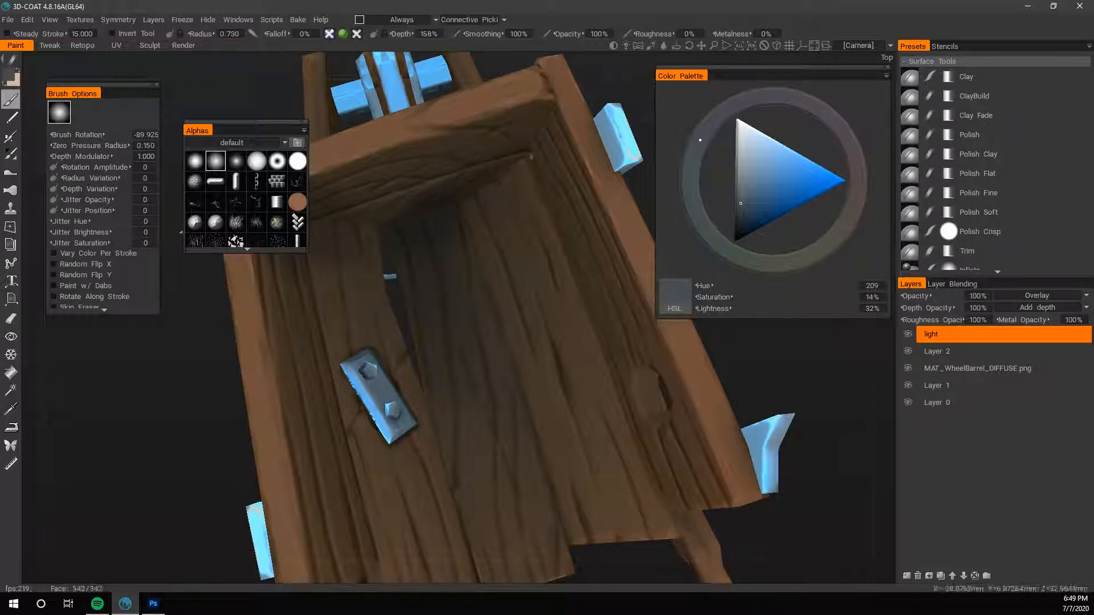
drag(802, 377, 808, 399)
scroll(723, 360, down, 5)
scroll(800, 376, up, 2)
scroll(809, 399, up, 2)
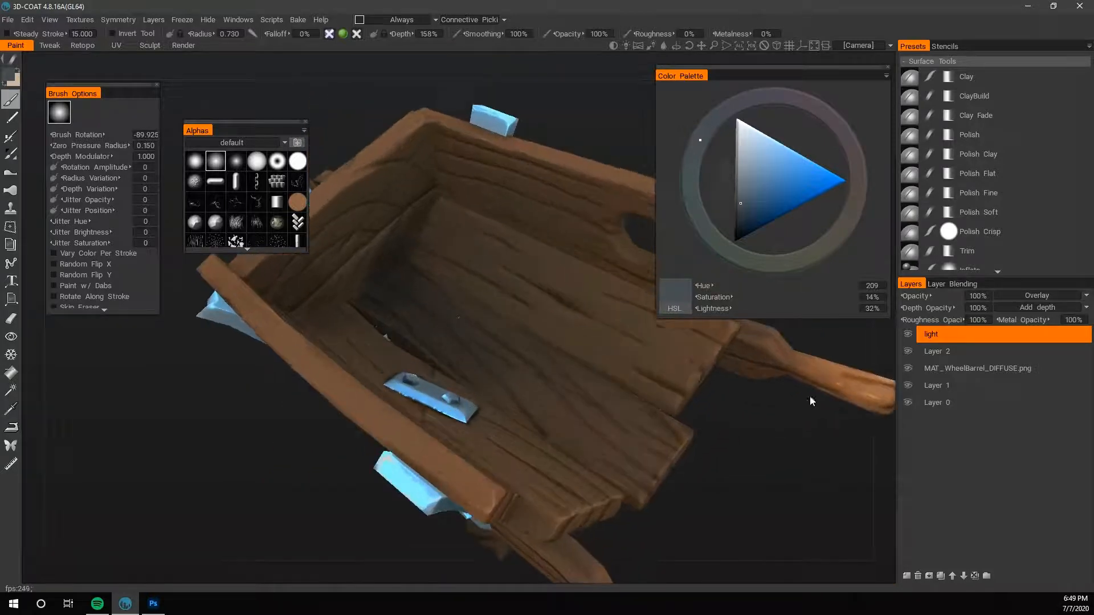
key(bracketright)
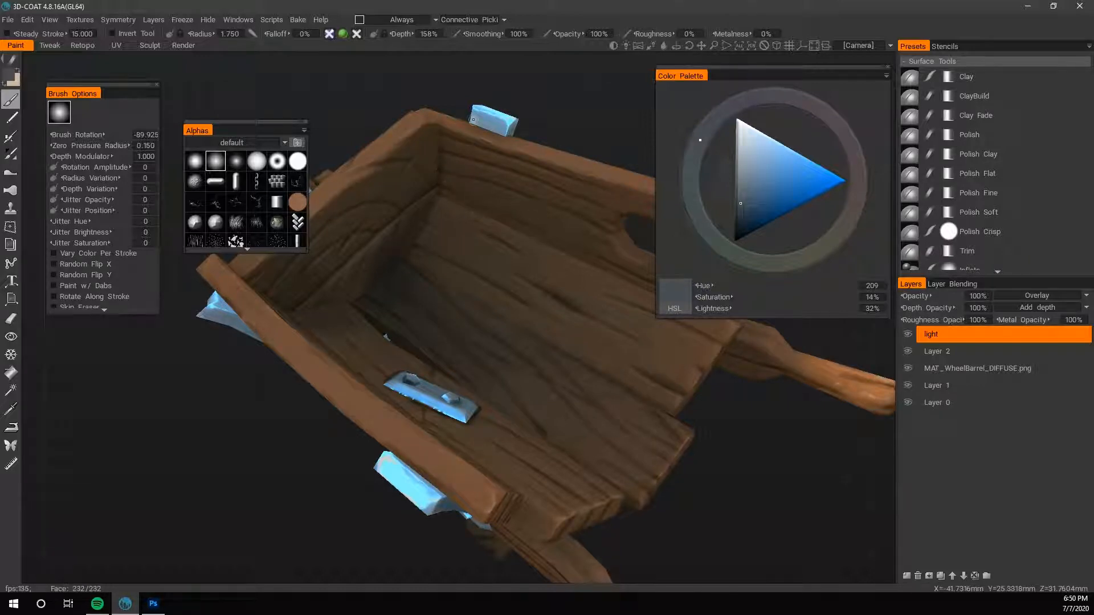
middle_drag(473, 119, 509, 155)
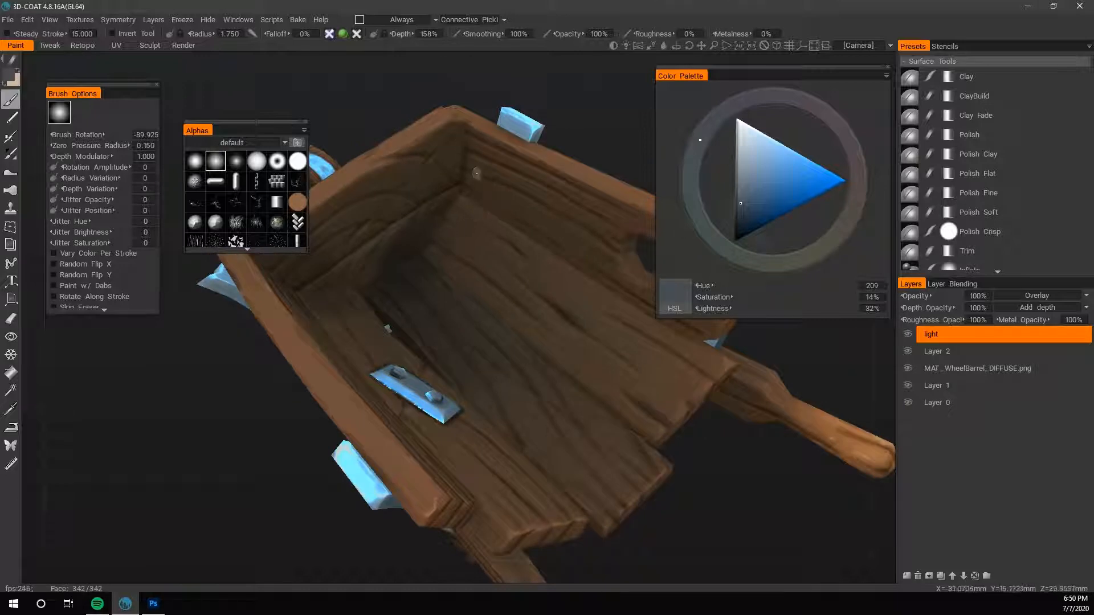
right_drag(439, 206, 456, 206)
- Swap to the pale beige, then soften the paint on the inner front board with a soft-alpha eraser, radius 7.671
key(x)
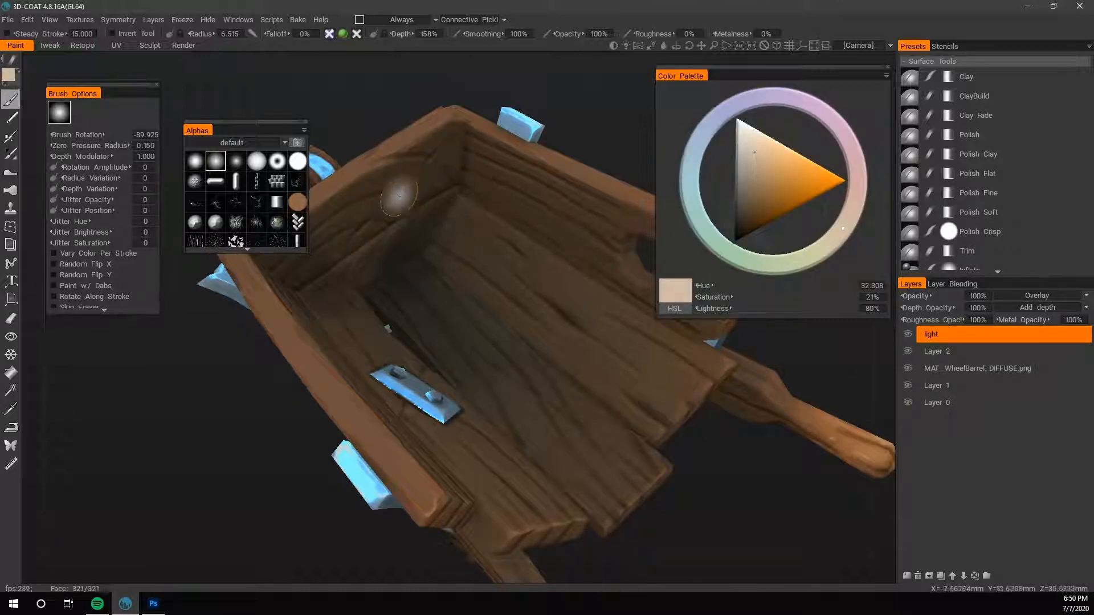
key(e)
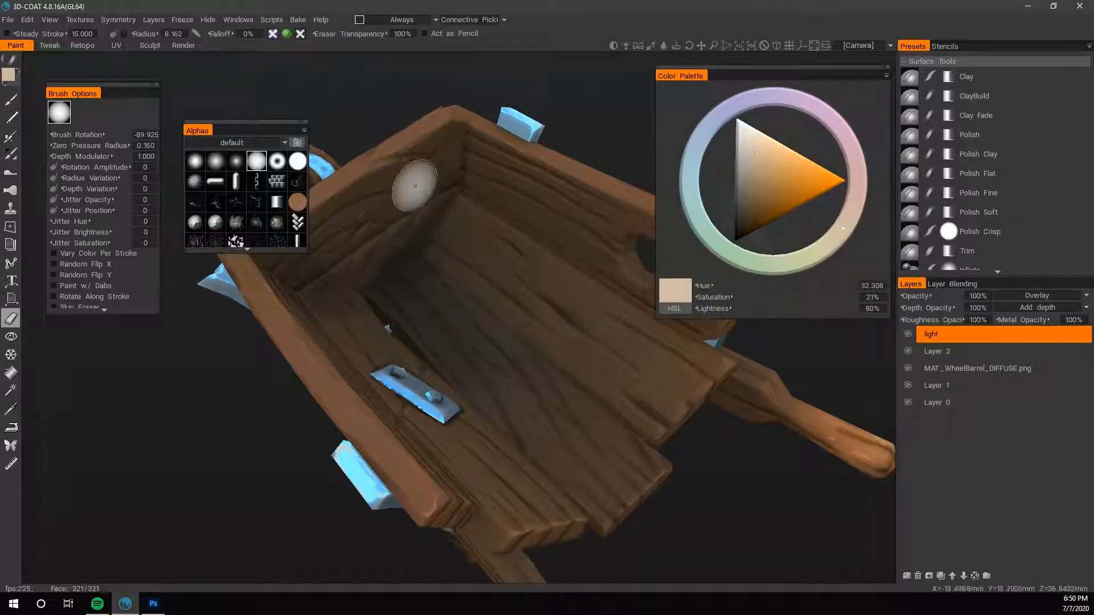
click(236, 161)
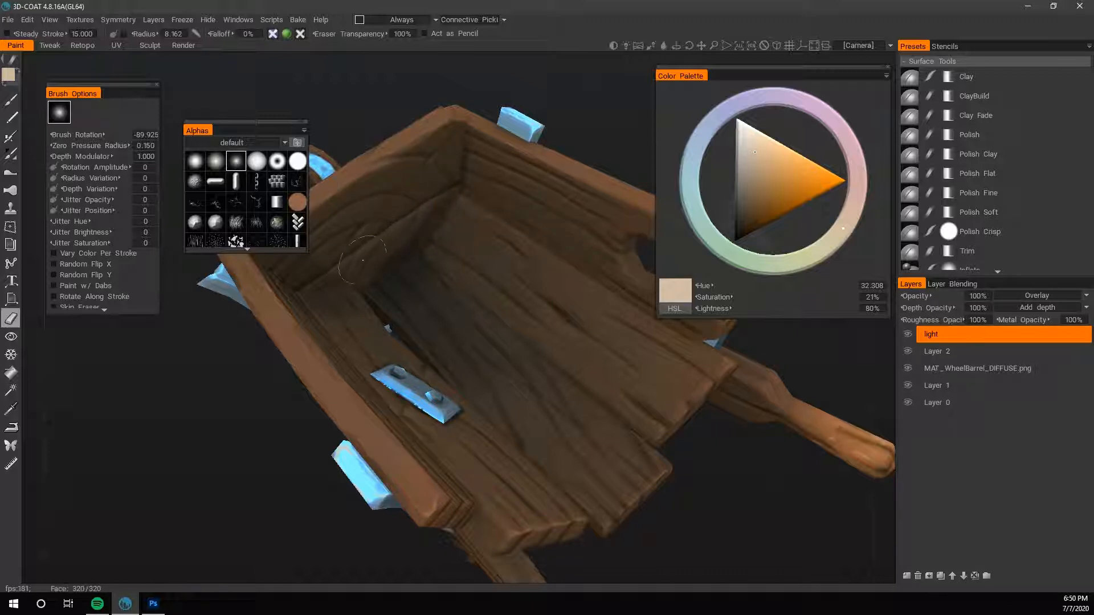
key(bracketleft)
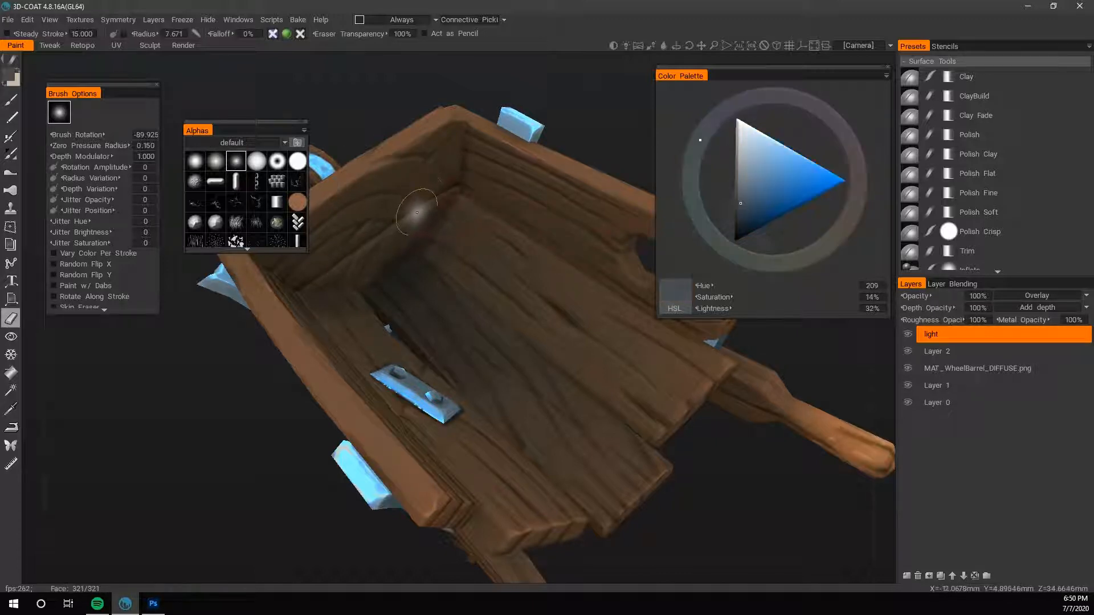
- Paint fine beige highlights on the inner front board with a brush radius of 2.186
key(b)
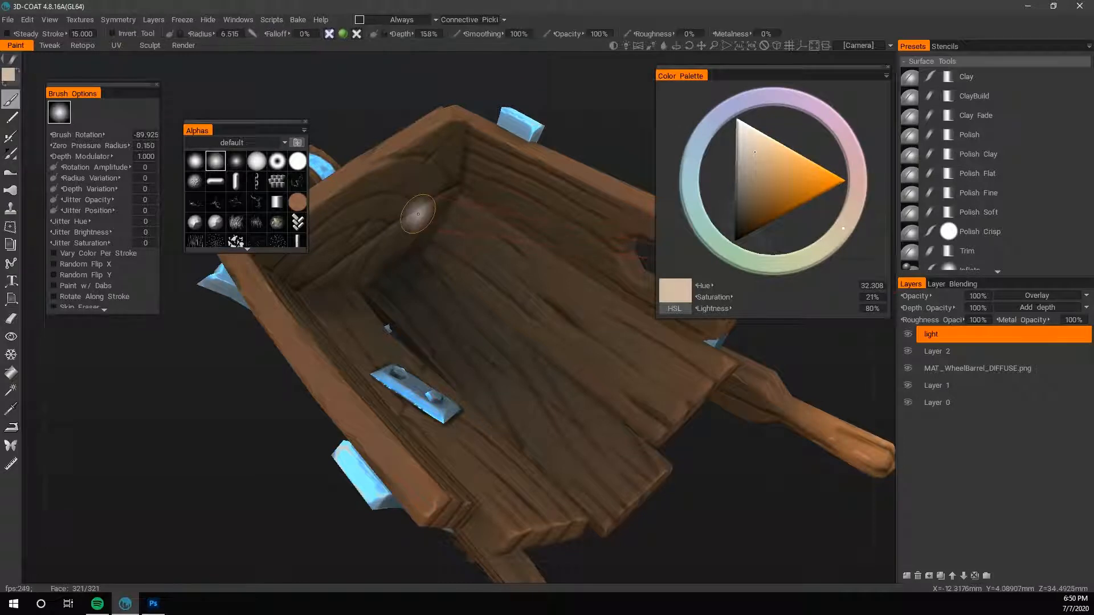
key(bracketleft)
key(bracketleft)
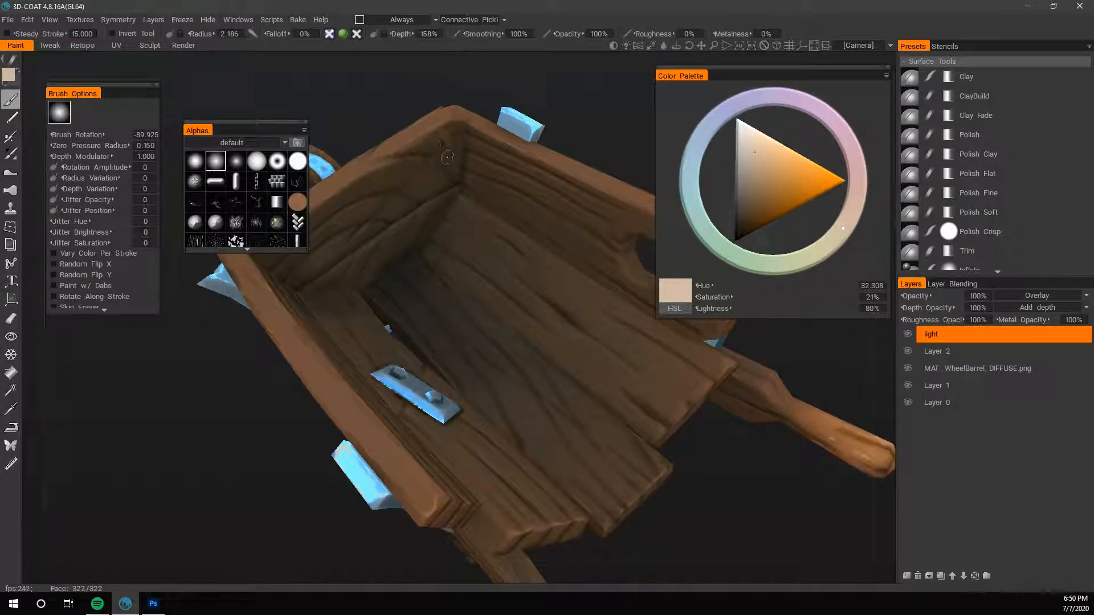
drag(757, 493, 679, 485)
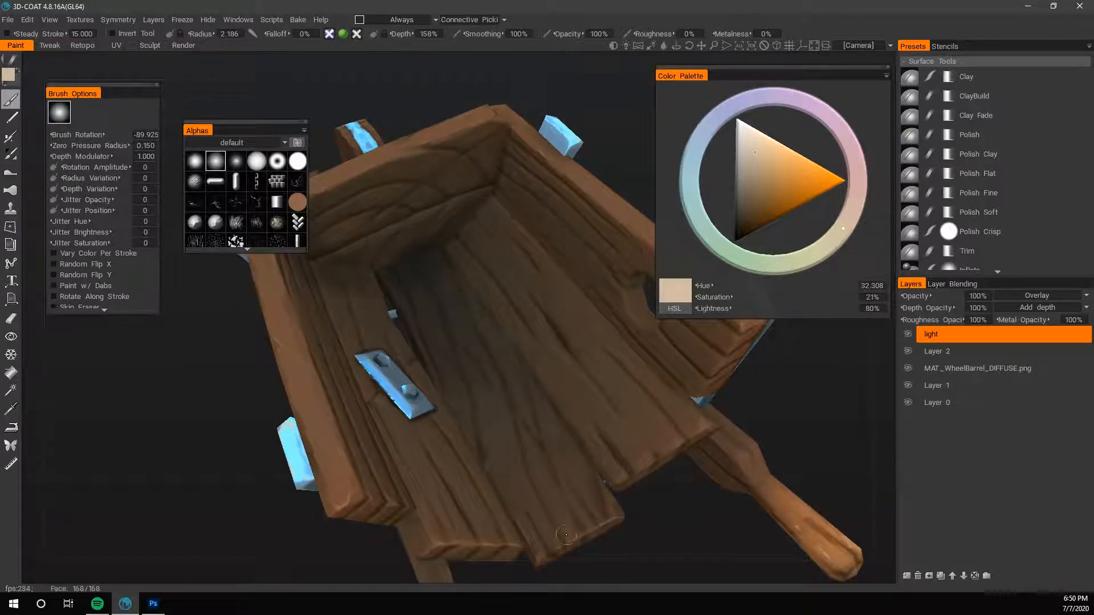
- Brush broad beige light over the floor plank ends at the open side of the bed, radius 13.820
key(bracketright)
key(bracketright)
key(bracketright)
key(bracketright)
key(bracketright)
key(bracketright)
key(bracketright)
key(bracketright)
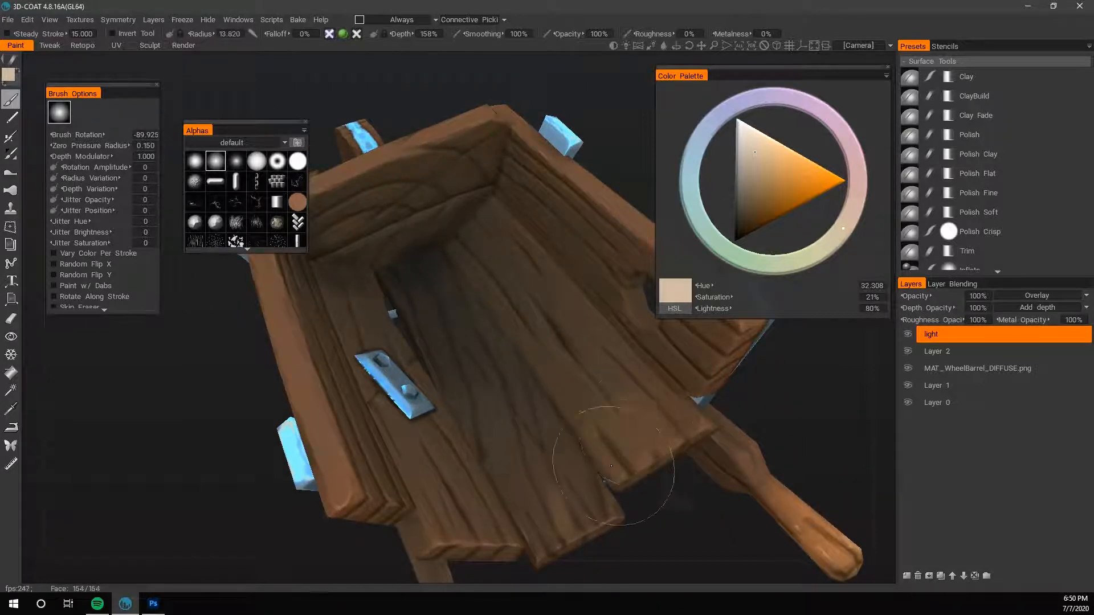
scroll(657, 420, down, 5)
scroll(658, 420, down, 3)
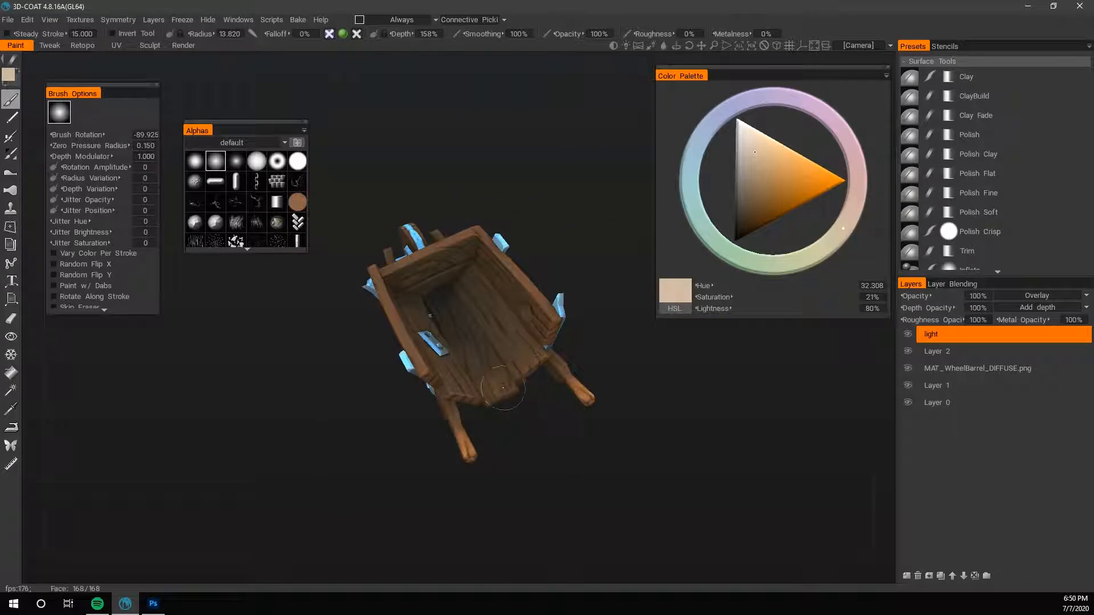
scroll(546, 443, up, 3)
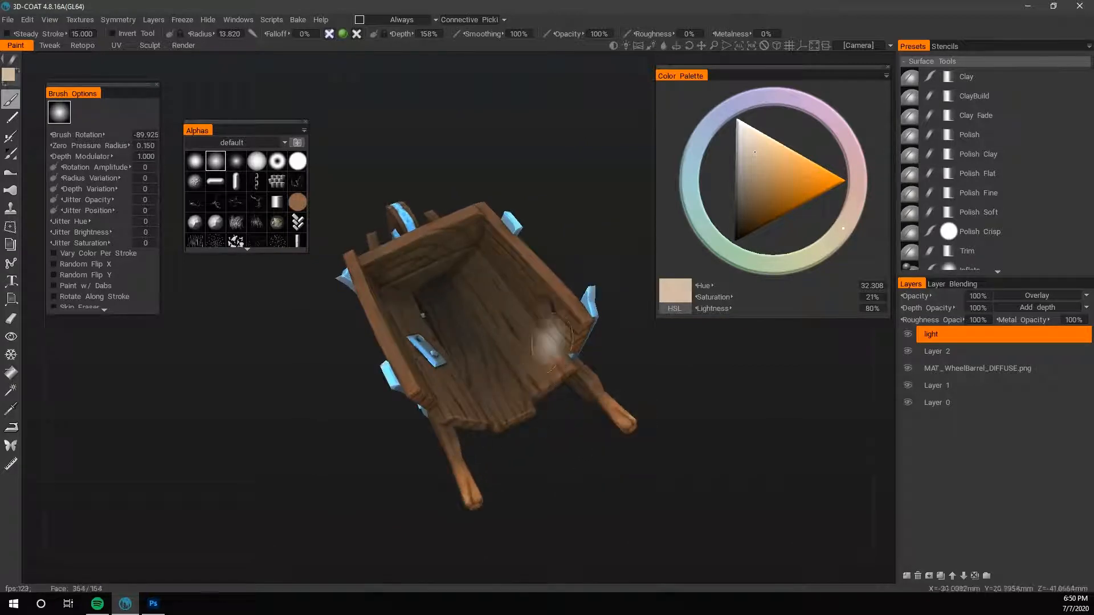
mouse_move(660, 370)
mouse_down()
mouse_move(410, 414)
mouse_move(510, 402)
mouse_move(534, 436)
mouse_move(572, 451)
mouse_move(566, 427)
mouse_up()
- Swap to the dark slate blue and shade the inner side walls and front corners of the bed broadly
key(x)
drag(491, 408, 592, 257)
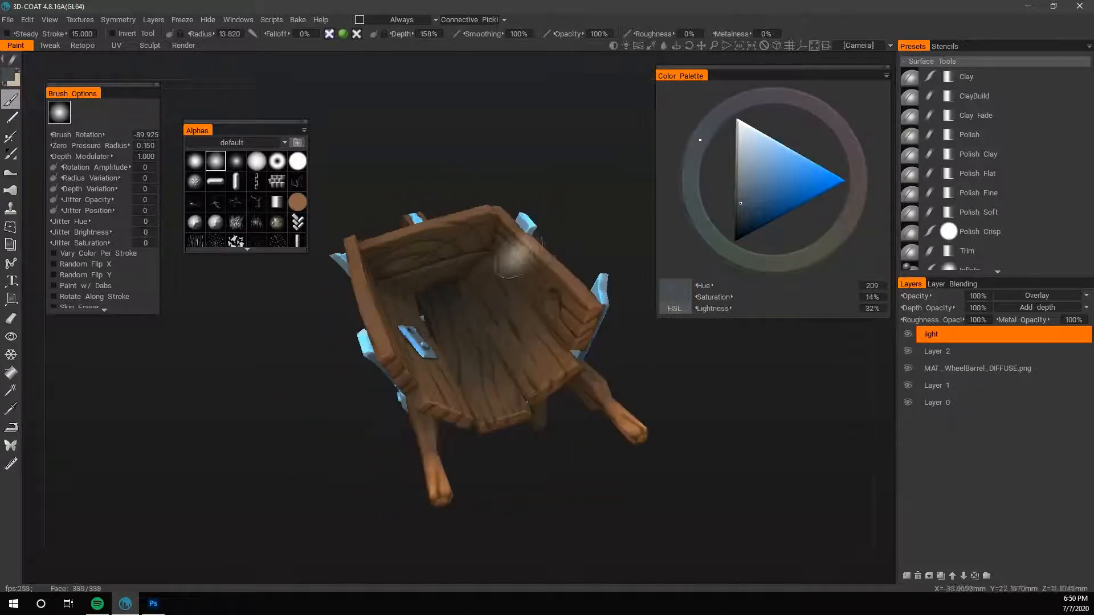
drag(576, 210, 484, 263)
drag(562, 188, 493, 214)
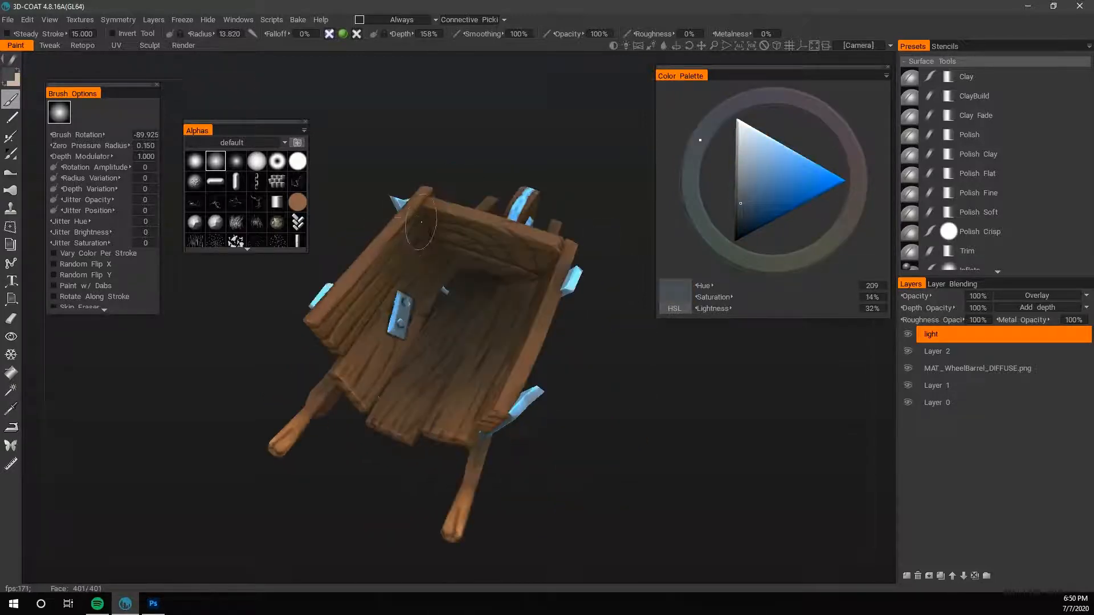
- Shade the lower edge of the outer front board in dark slate blue, brush radius 1.703 and opacity 107%
drag(578, 413, 433, 487)
right_drag(432, 487, 669, 391)
key(x)
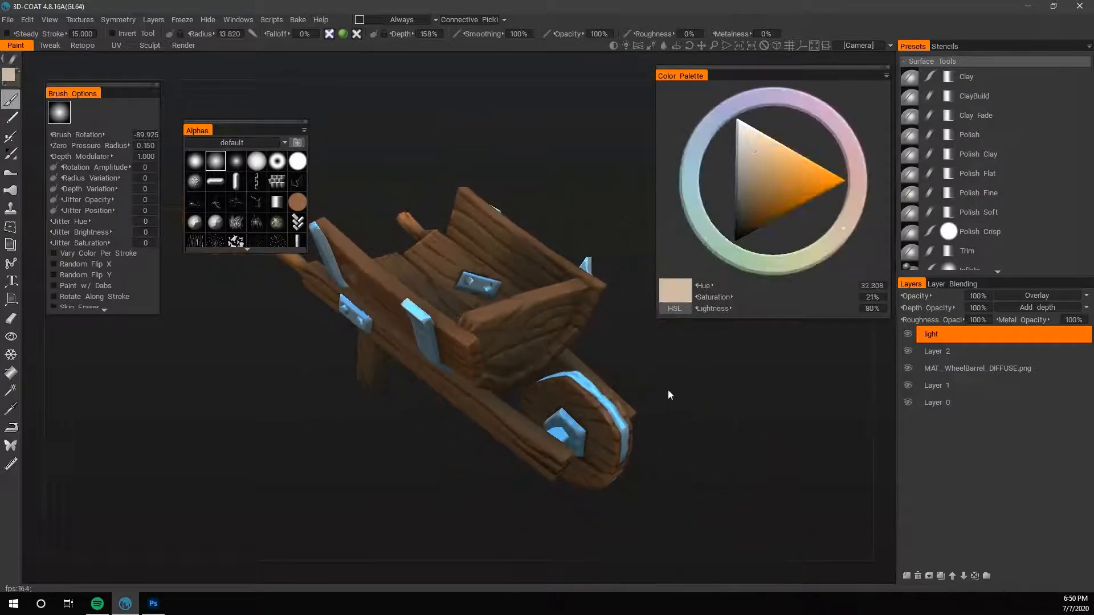
right_drag(538, 374, 510, 374)
drag(626, 362, 625, 400)
key(x)
right_drag(625, 404, 712, 399)
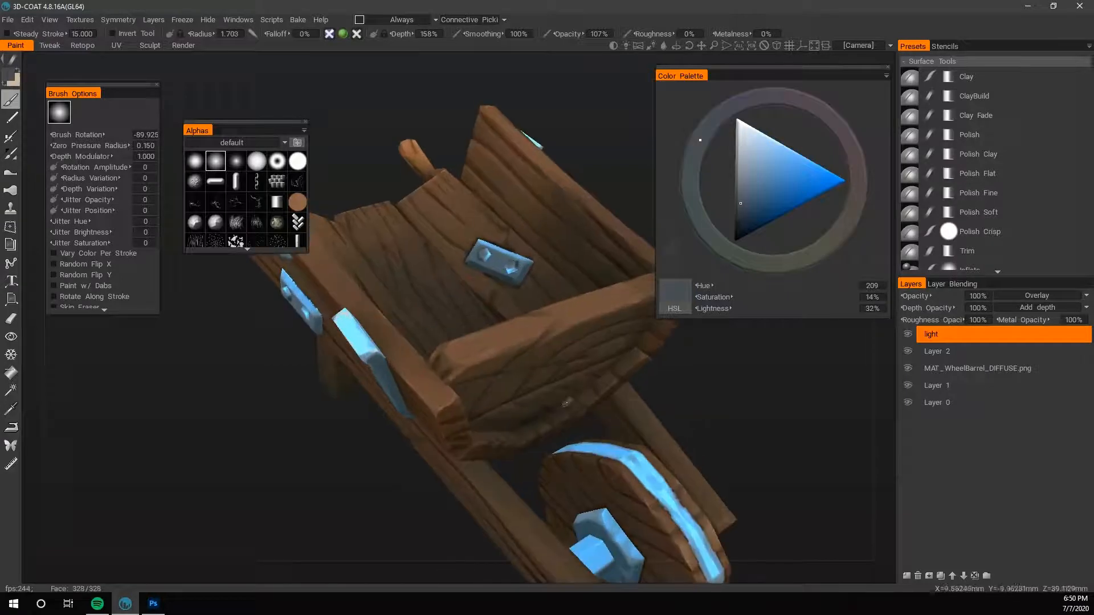
drag(564, 408, 721, 359)
right_drag(646, 308, 756, 415)
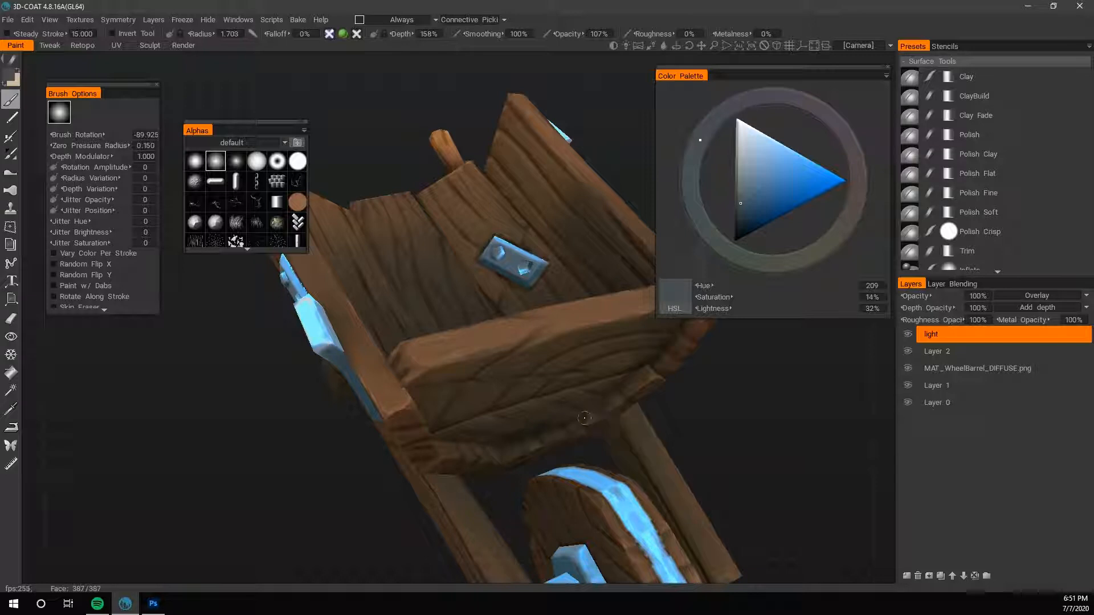
middle_drag(598, 407, 539, 442)
- Carry the fine slate blue shading along the rest of the outer front board's lower edge to its far corner
middle_drag(661, 475, 292, 341)
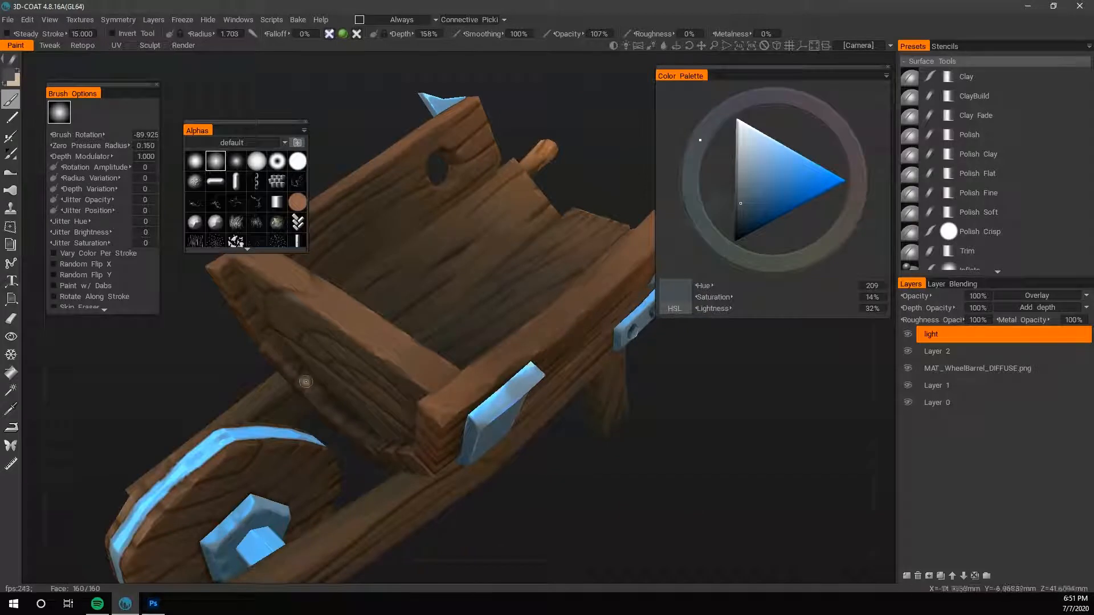
middle_drag(277, 317, 551, 416)
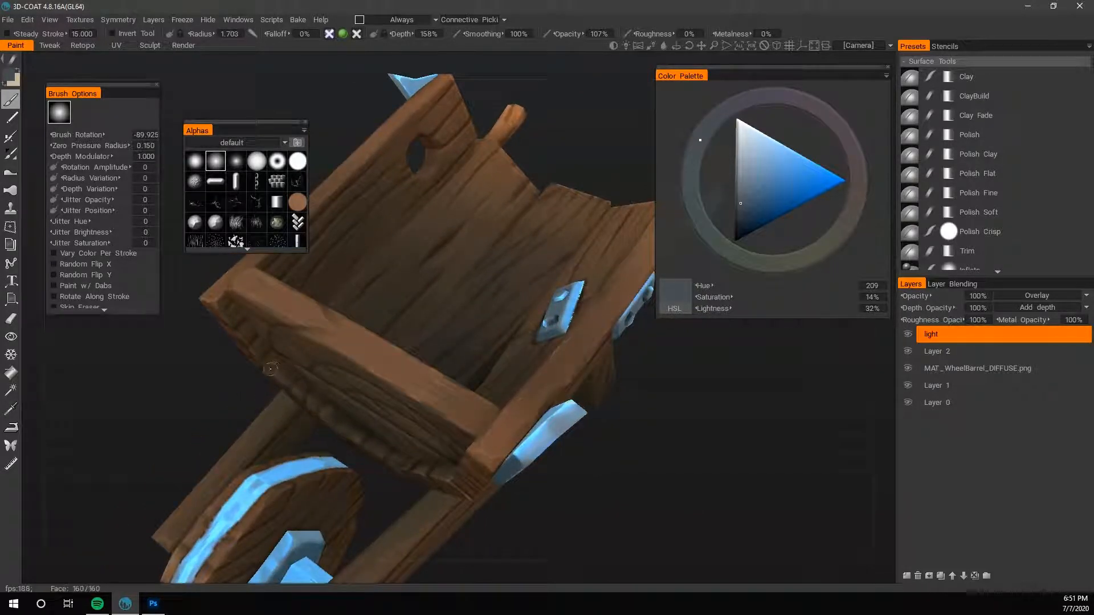
middle_drag(629, 476, 268, 349)
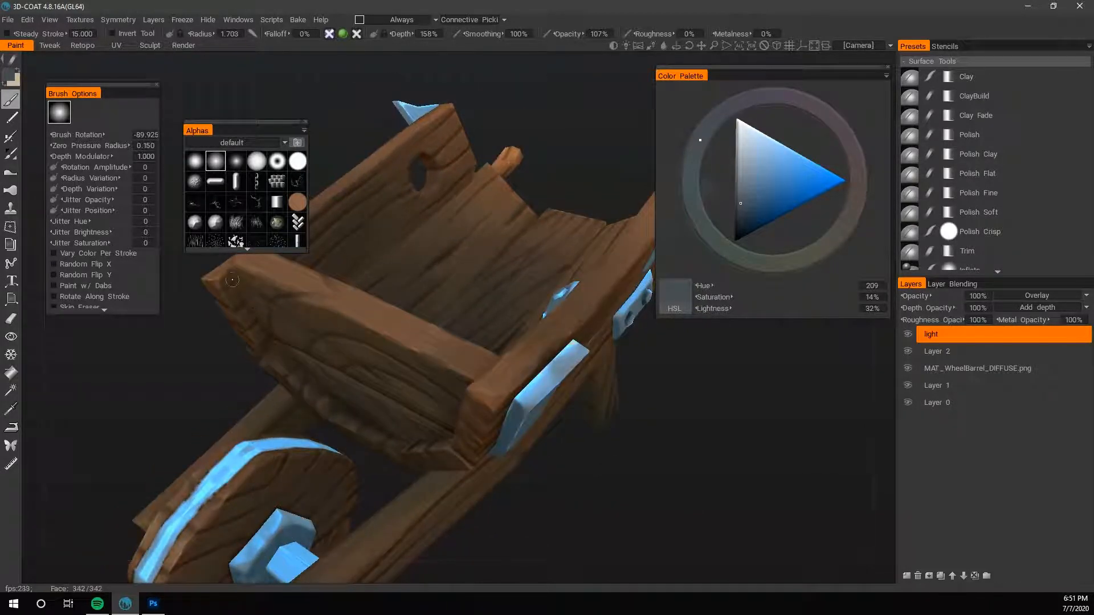
- Swap to the pale beige and brush soft highlights on the upper outer front board, starting at radius 4.102
scroll(481, 384, down, 5)
mouse_move(481, 385)
mouse_down()
mouse_move(535, 451)
mouse_move(725, 431)
mouse_up()
scroll(725, 432, up, 4)
key(x)
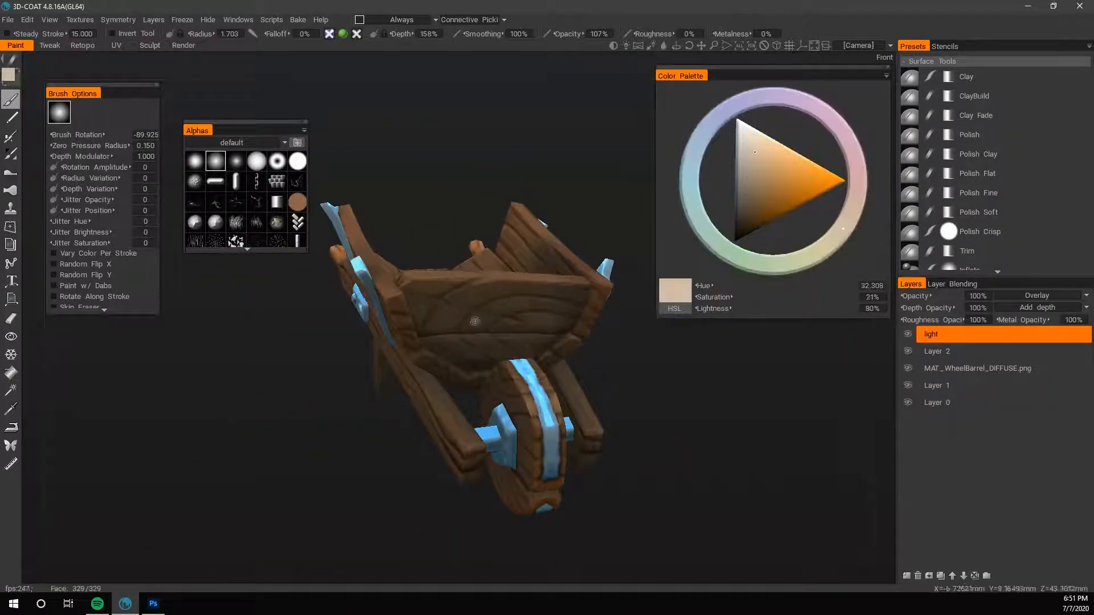
key(bracketright)
key(bracketright)
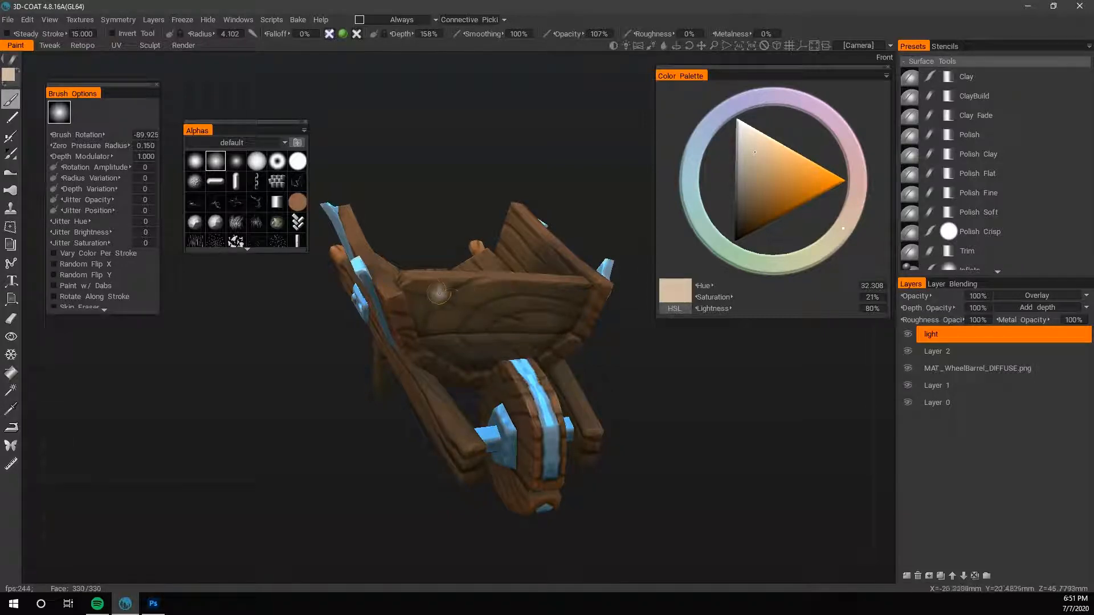
mouse_move(442, 296)
right_down()
mouse_move(450, 307)
mouse_move(443, 299)
right_up()
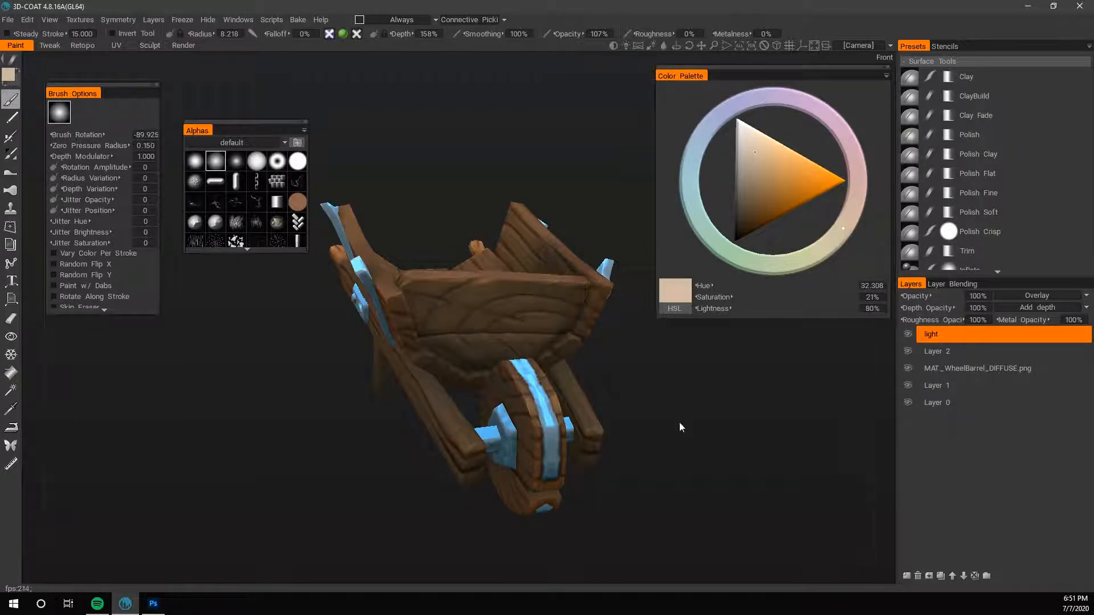
- Try a slate blue stroke along the foot of the inner front board at radius 8.218 and undo it
right_drag(679, 422, 547, 416)
drag(547, 416, 478, 365)
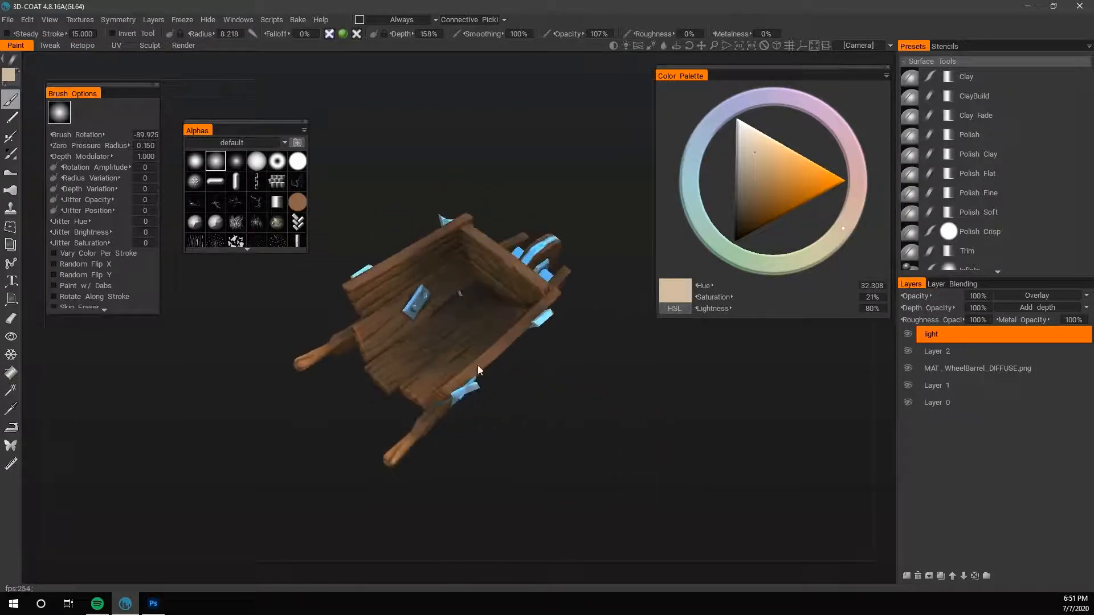
drag(546, 367, 652, 393)
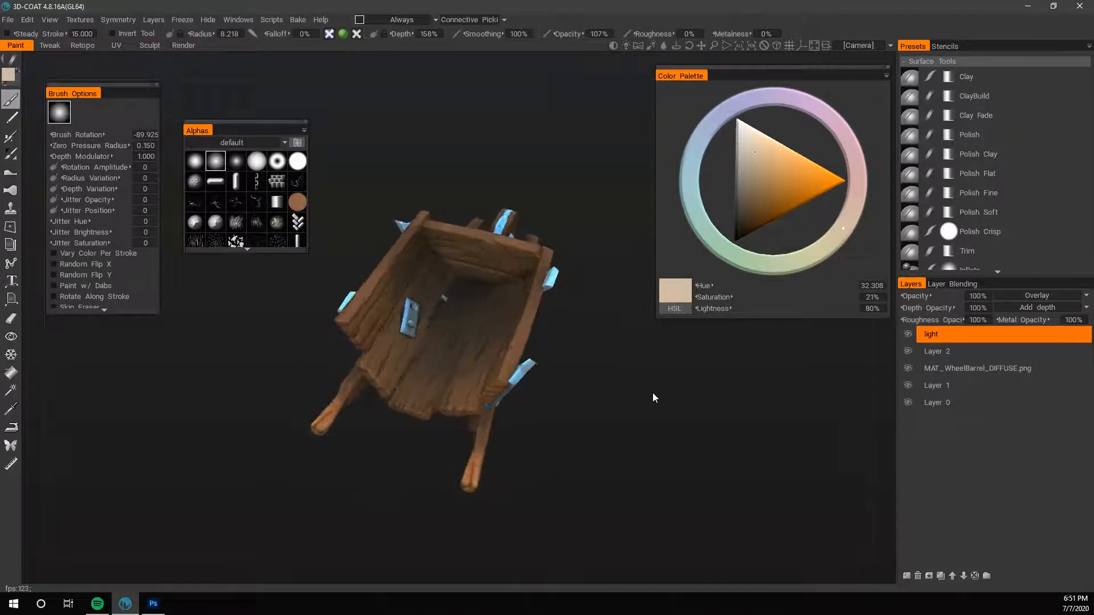
right_drag(651, 393, 679, 440)
drag(679, 441, 704, 419)
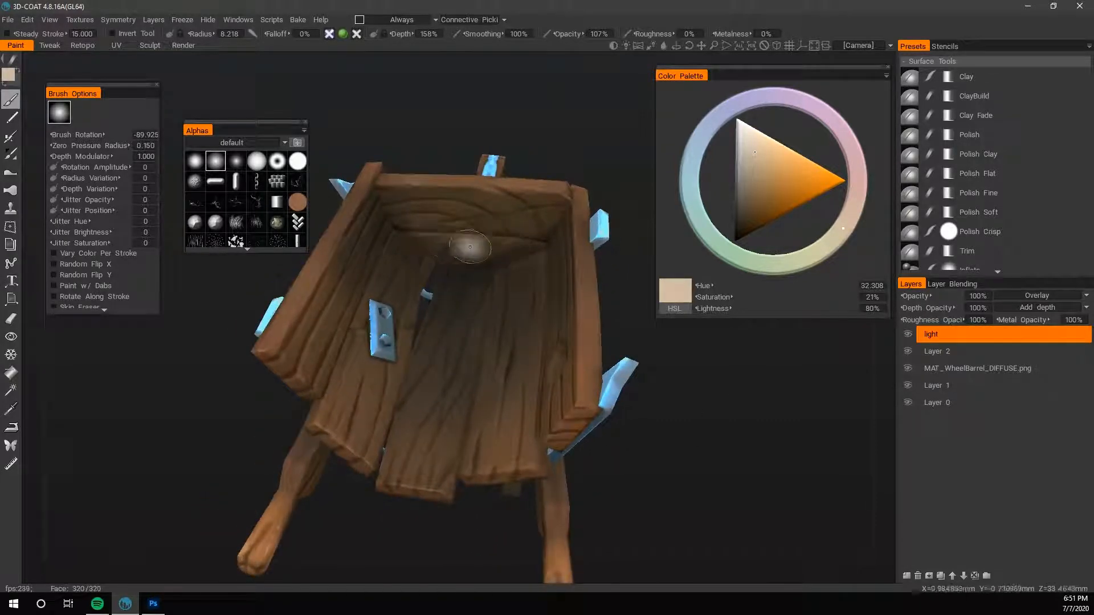
key(x)
drag(437, 249, 504, 249)
key(ctrl+z)
- Swap to the pale beige and brush light on the long frame rail beneath the front side strap, radius 3.422
mouse_move(610, 433)
mouse_down()
mouse_move(700, 456)
mouse_move(574, 464)
mouse_move(679, 398)
mouse_move(693, 410)
mouse_move(589, 382)
mouse_move(624, 433)
mouse_move(623, 400)
mouse_up()
right_drag(430, 363, 413, 363)
drag(413, 363, 460, 363)
drag(538, 373, 315, 416)
key(x)
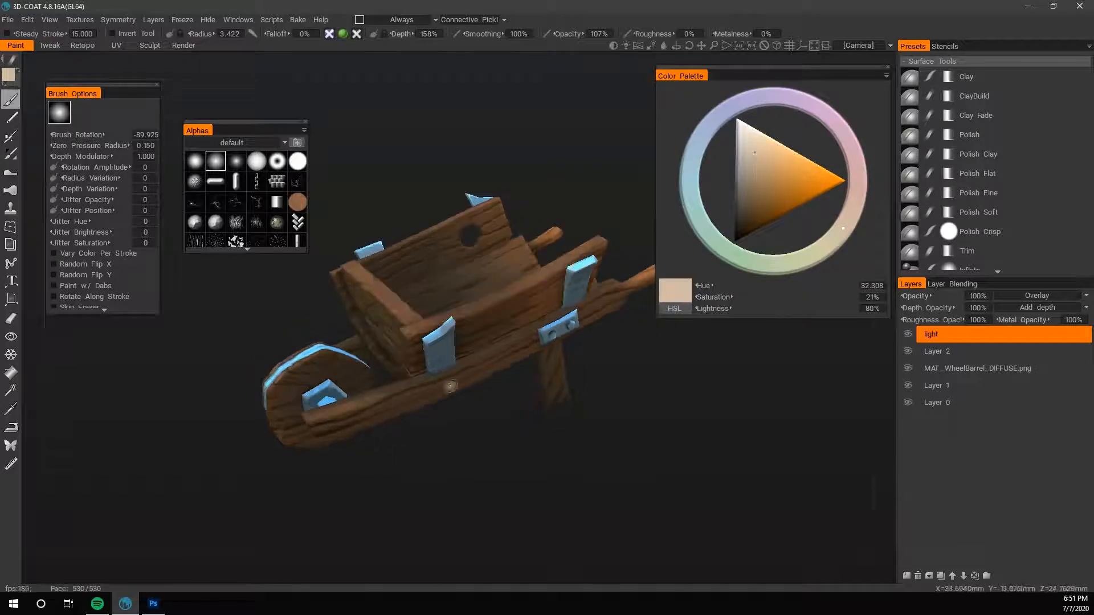
right_drag(450, 387, 468, 381)
key(x)
key(x)
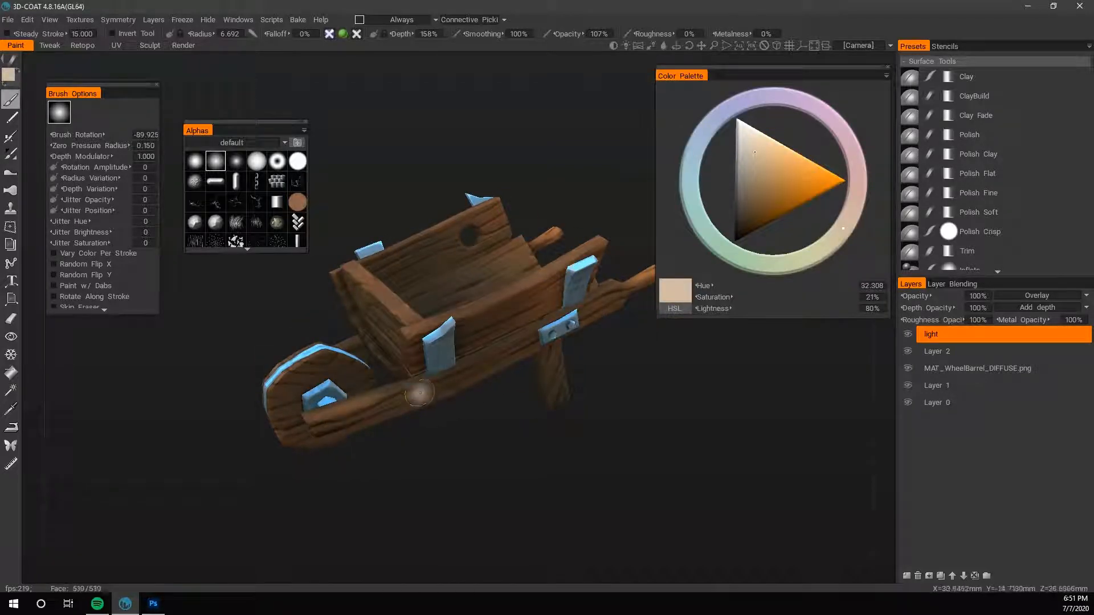
- Brush broad beige light over the rear end of the outer side wall with a radius of 15.395
drag(559, 433, 614, 332)
right_drag(676, 334, 584, 327)
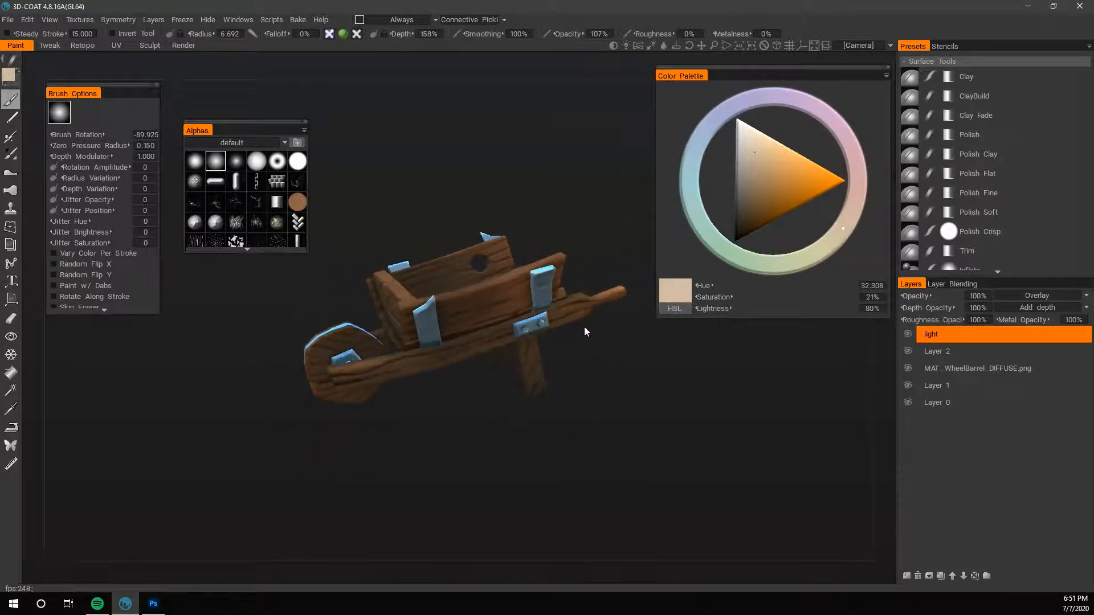
right_drag(575, 289, 598, 293)
drag(566, 285, 621, 353)
right_drag(626, 357, 683, 364)
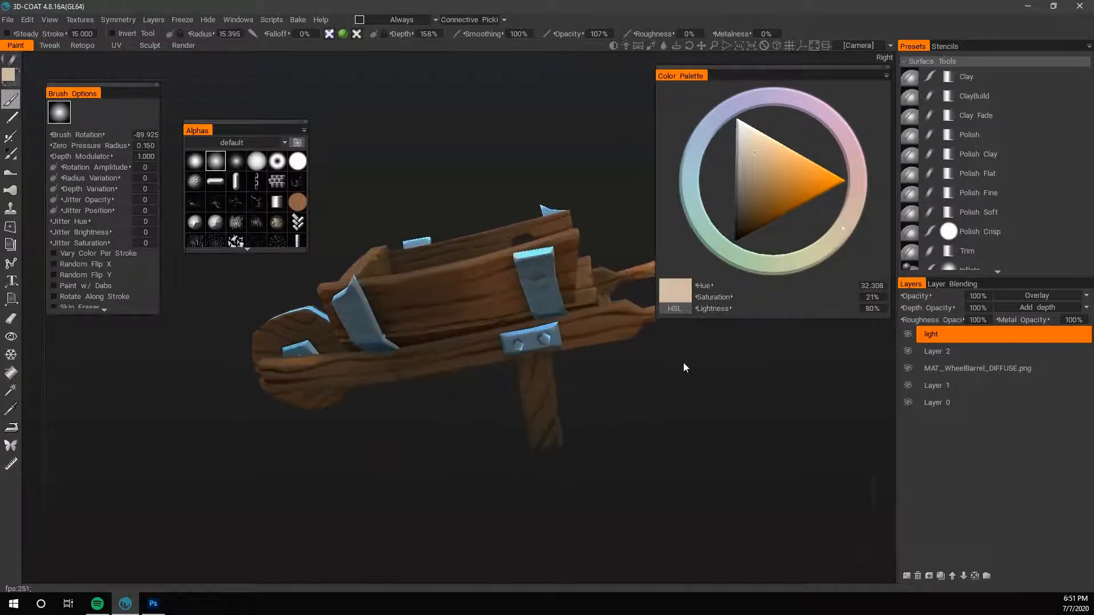
drag(683, 363, 600, 424)
right_drag(562, 302, 537, 285)
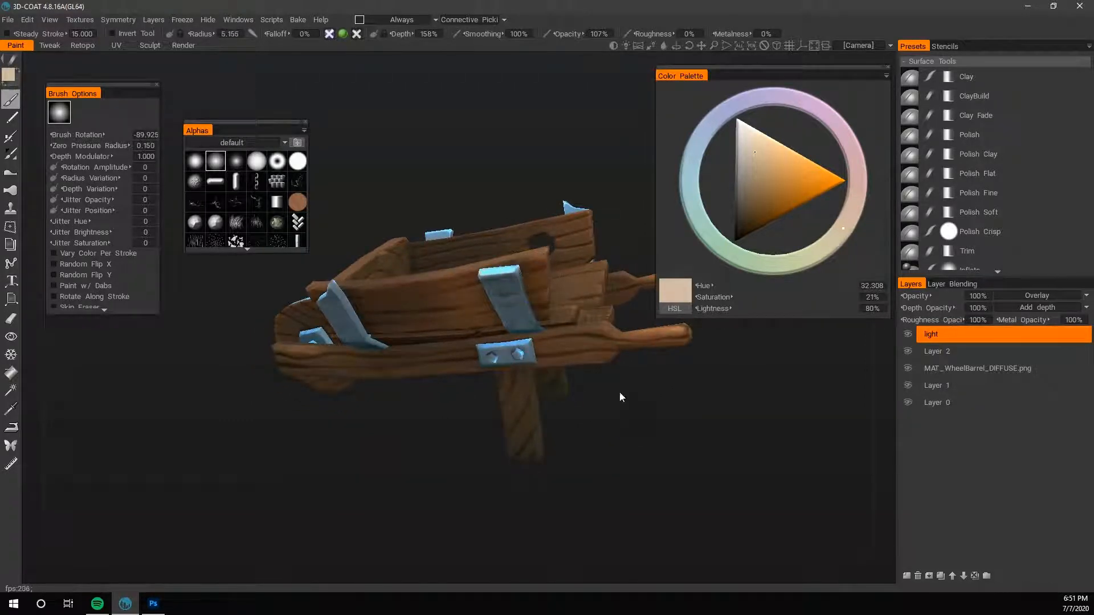
- Brush beige light onto the floor plank ends at the open side of the bed, radius up to 7.700
mouse_move(621, 397)
mouse_down()
mouse_move(683, 432)
mouse_move(660, 439)
mouse_move(602, 286)
mouse_up()
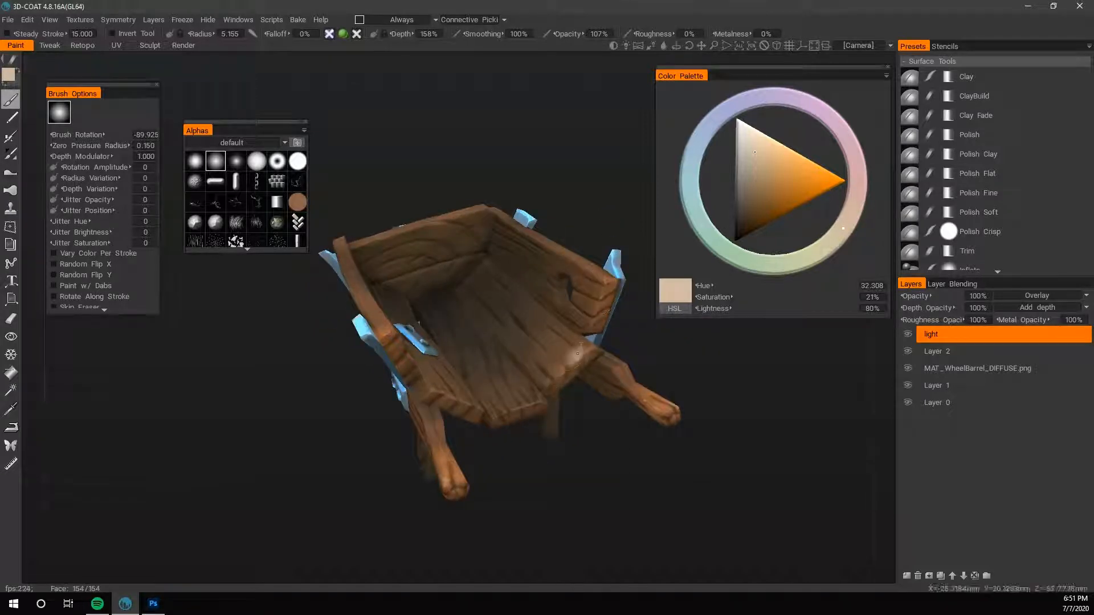
right_drag(577, 353, 595, 352)
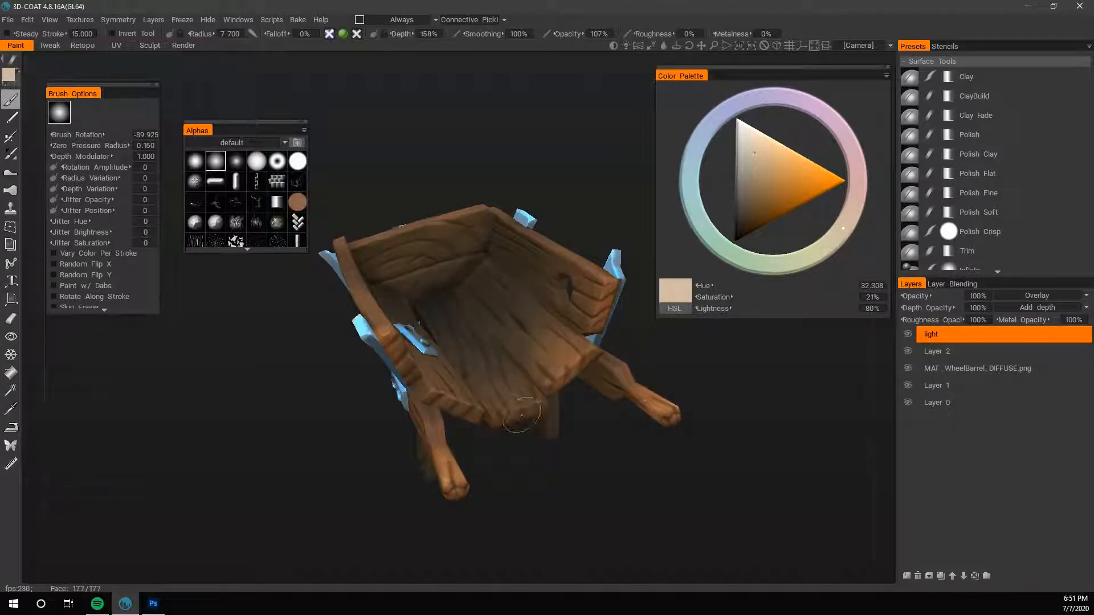
drag(527, 471, 484, 438)
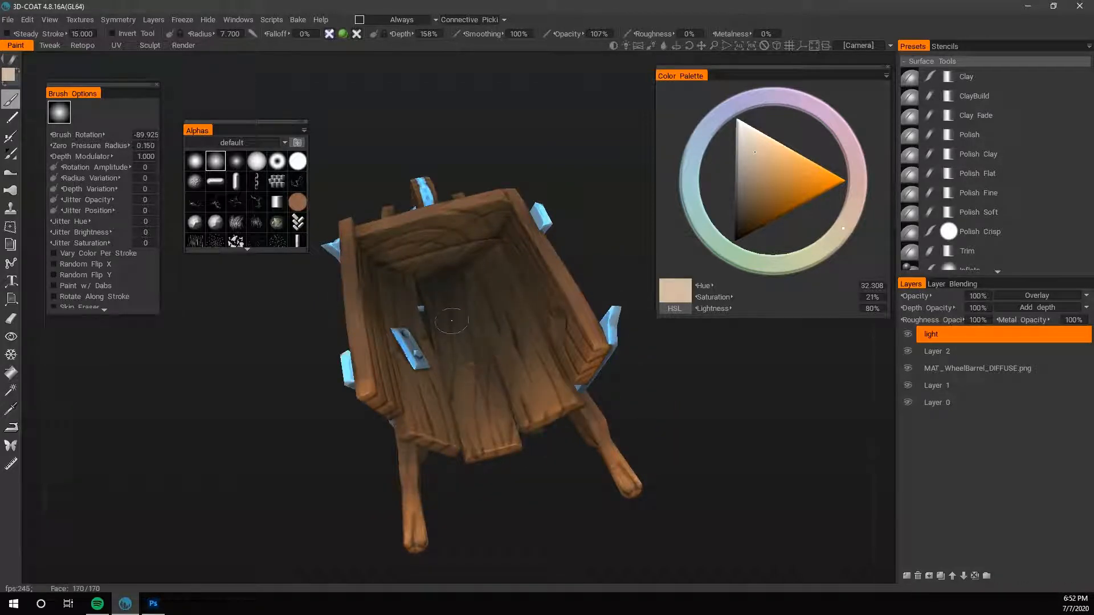
- Hide and show the light layer to compare the wheelbarrow with and without the painted lighting
scroll(490, 464, down, 4)
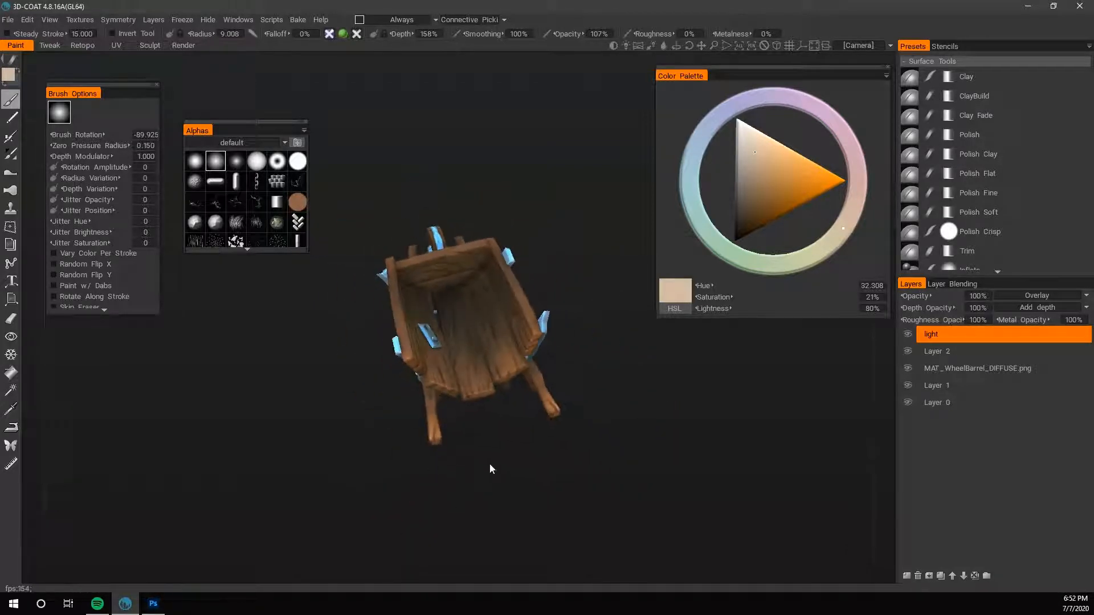
mouse_move(490, 464)
mouse_down()
mouse_move(466, 427)
mouse_move(474, 458)
mouse_move(667, 405)
mouse_move(689, 382)
mouse_up()
click(908, 335)
click(907, 334)
scroll(507, 456, down, 3)
scroll(754, 423, up, 4)
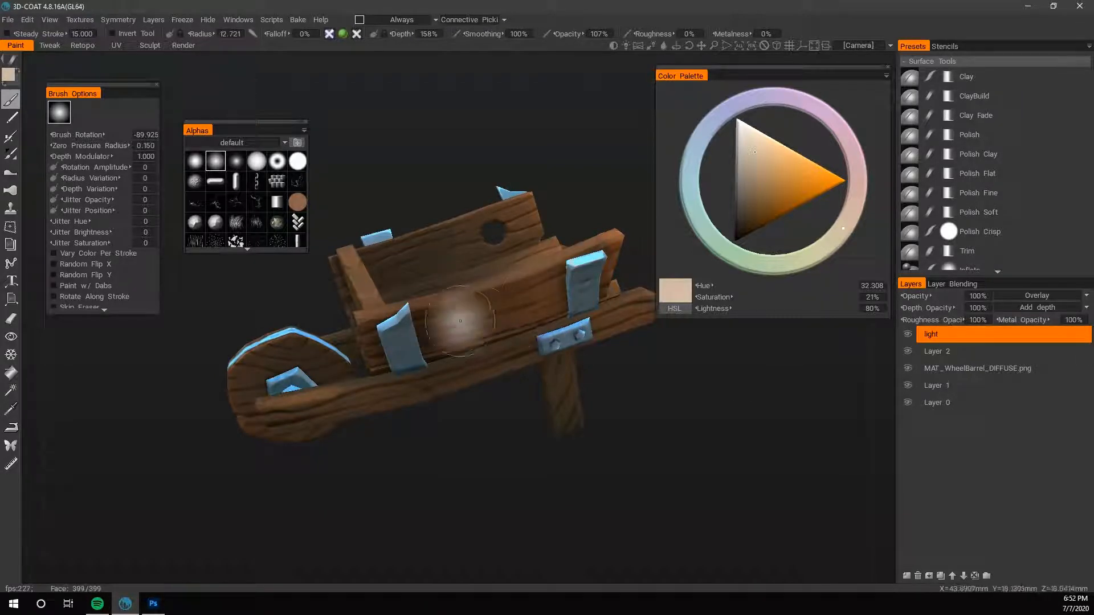
- Swap to the dark slate blue and raise the brush opacity to 122%, keeping the radius at 12.721
drag(655, 399, 718, 424)
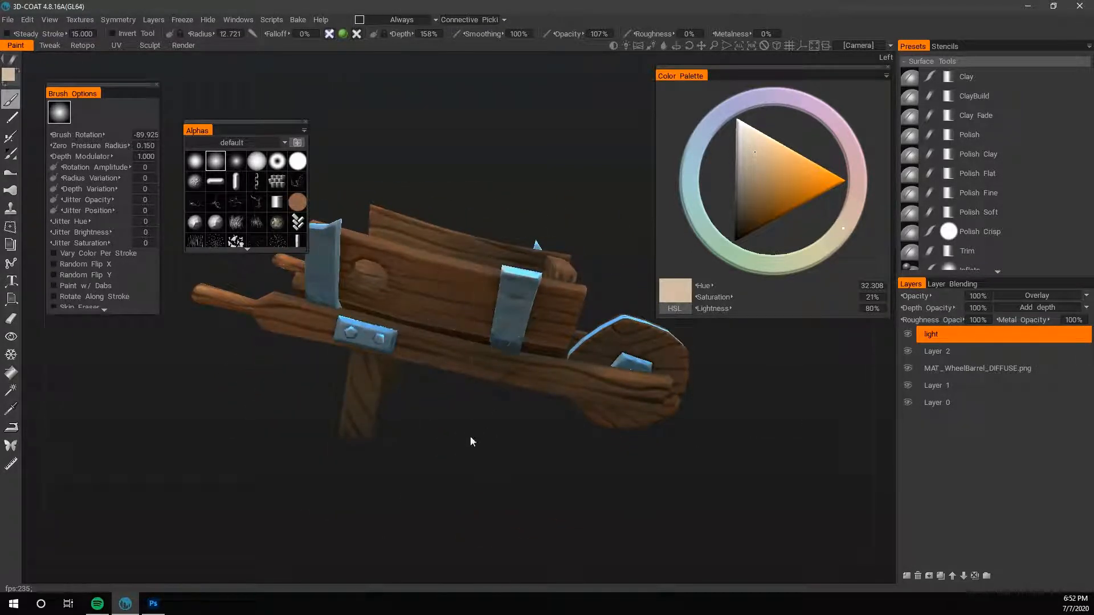
drag(471, 442, 456, 450)
key(x)
drag(539, 441, 498, 484)
mouse_move(712, 399)
mouse_down()
mouse_move(737, 409)
mouse_move(726, 402)
mouse_move(801, 394)
mouse_move(808, 428)
mouse_up()
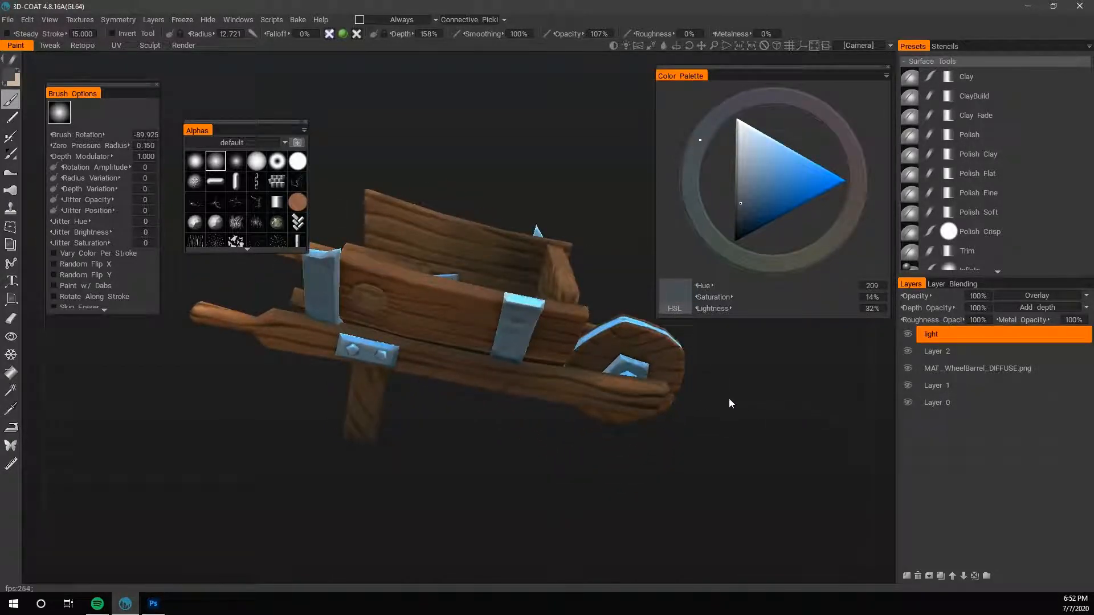
drag(451, 439, 470, 433)
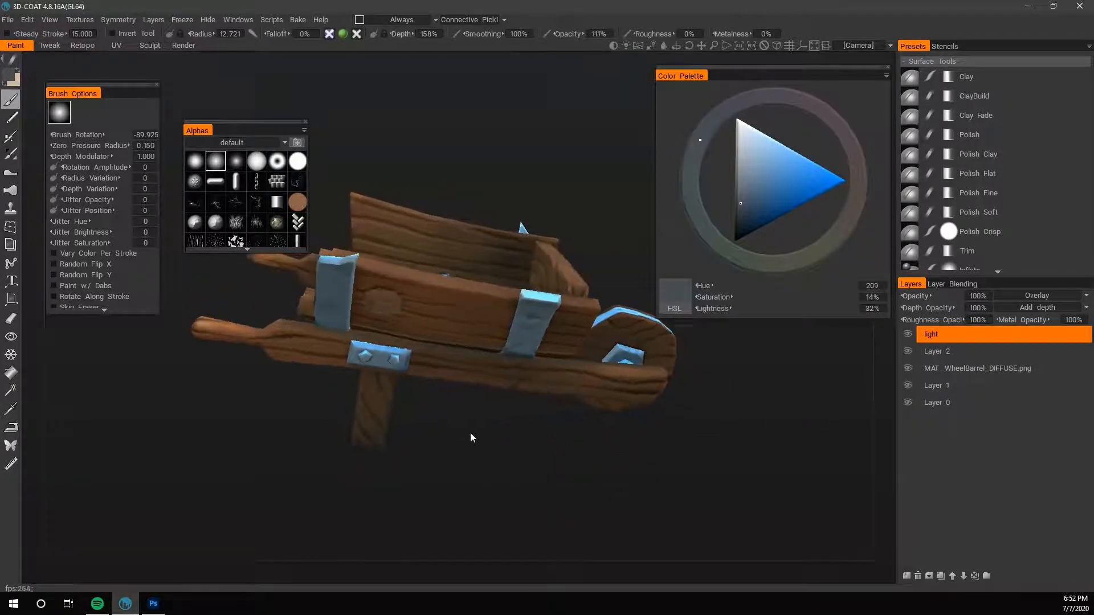
drag(252, 420, 797, 397)
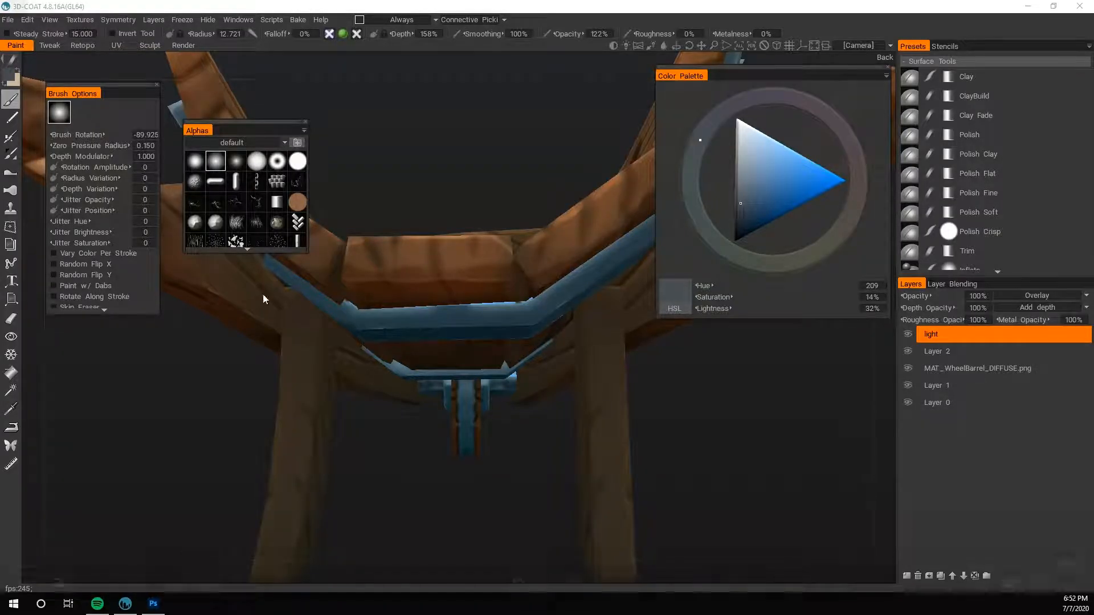
mouse_move(204, 572)
drag(120, 550, 140, 550)
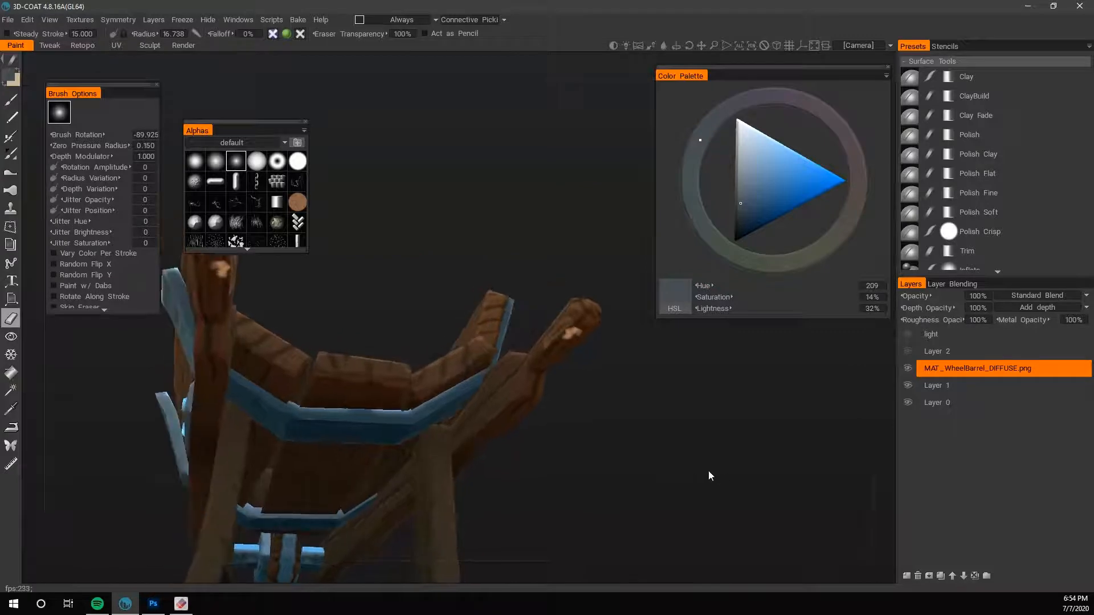
- Sample the mid brown beside the handle's pale patch and switch from the eraser to the paint brush, reducing its radius to 1.329
drag(709, 470, 650, 421)
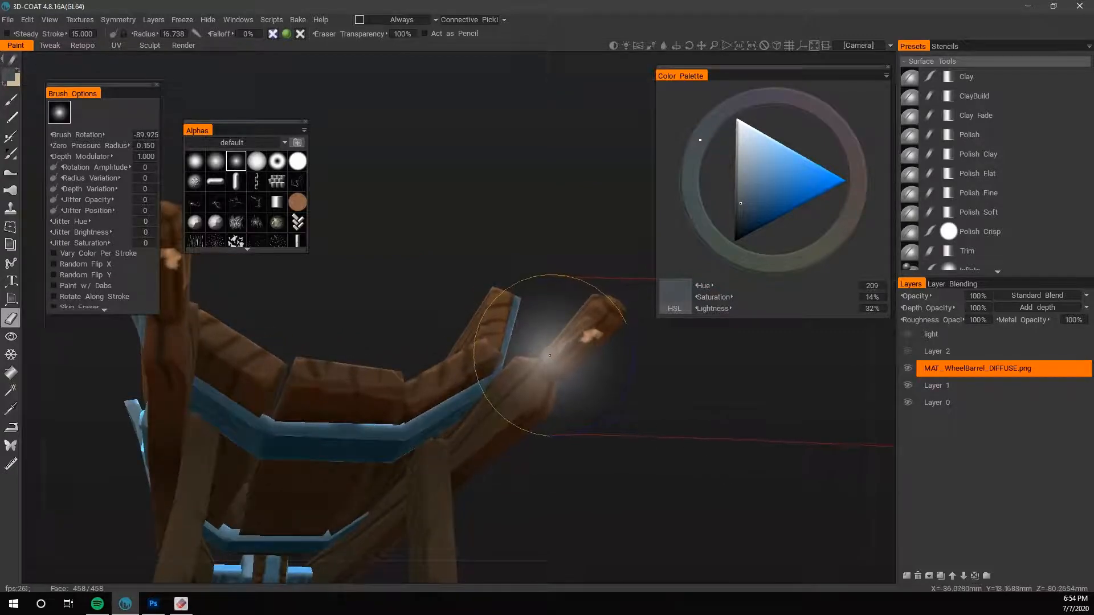
key(v)
key(bracketleft)
key(bracketleft)
key(bracketleft)
key(bracketleft)
key(bracketleft)
key(bracketleft)
key(bracketleft)
key(bracketleft)
key(b)
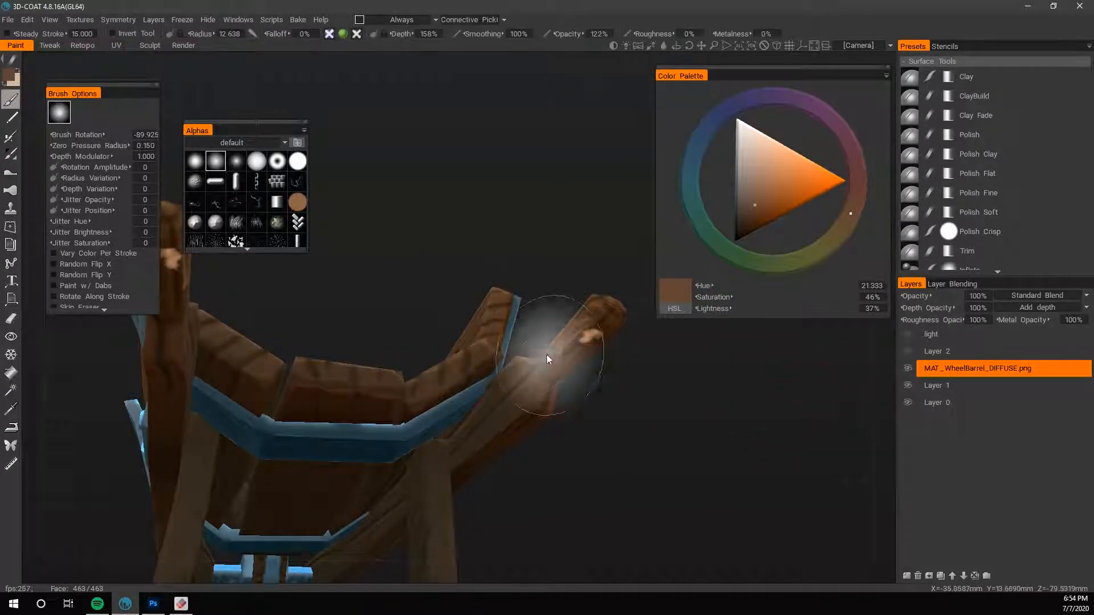
key(bracketleft)
key(bracketleft)
key(bracketleft)
key(bracketleft)
key(bracketleft)
key(bracketleft)
key(bracketleft)
key(bracketleft)
key(bracketleft)
key(bracketleft)
key(bracketleft)
key(bracketleft)
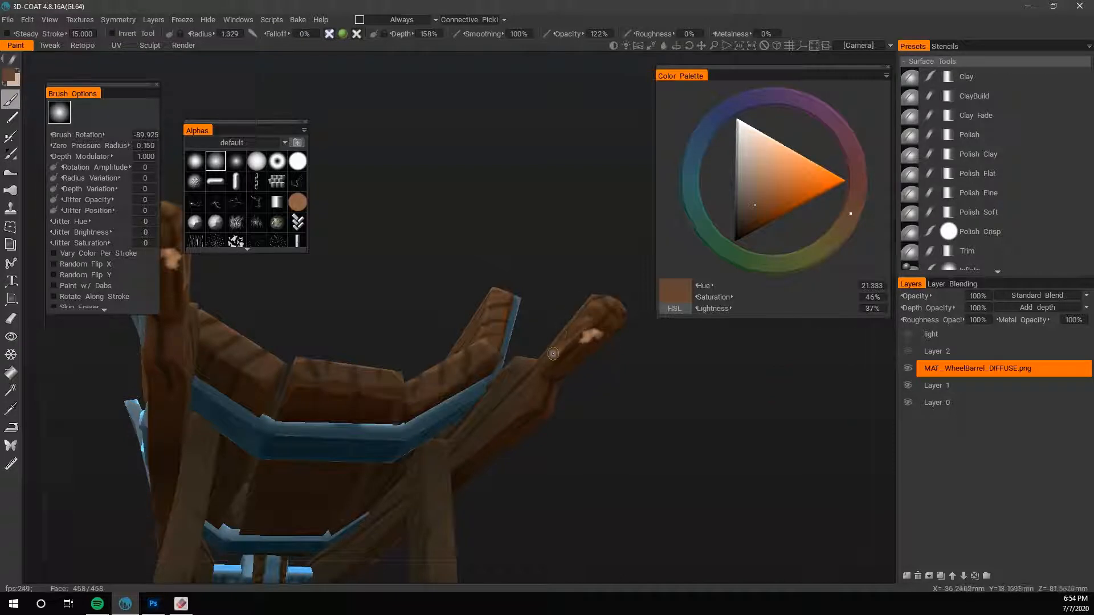
- Sample dark browns from the handle and darken the wood around the pale patch with a brush radius of 0.882
key(bracketleft)
key(bracketleft)
key(v)
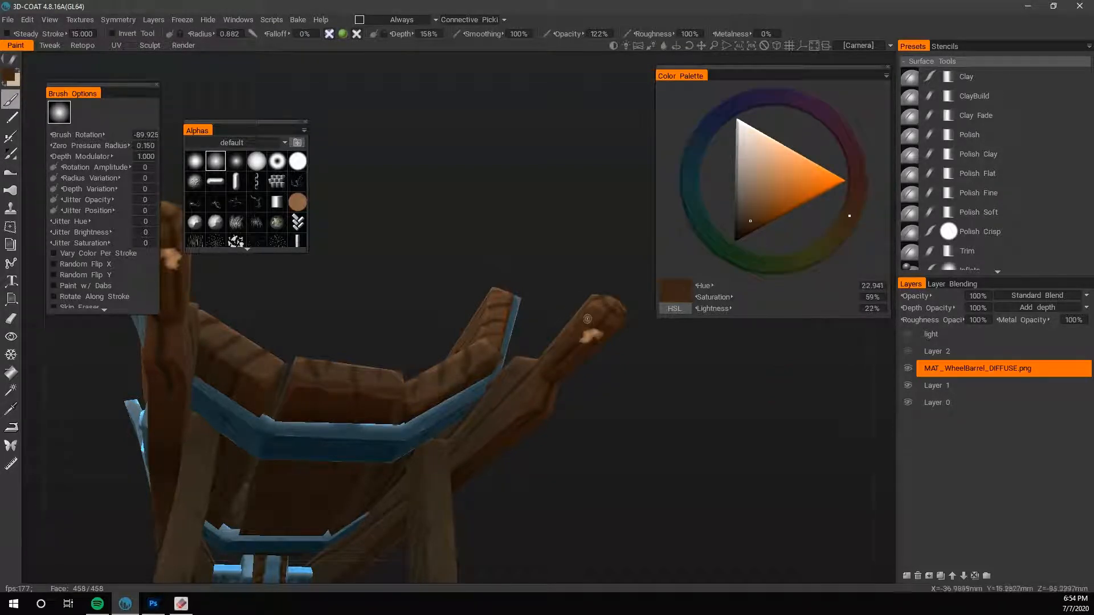
key(v)
right_drag(582, 345, 508, 279)
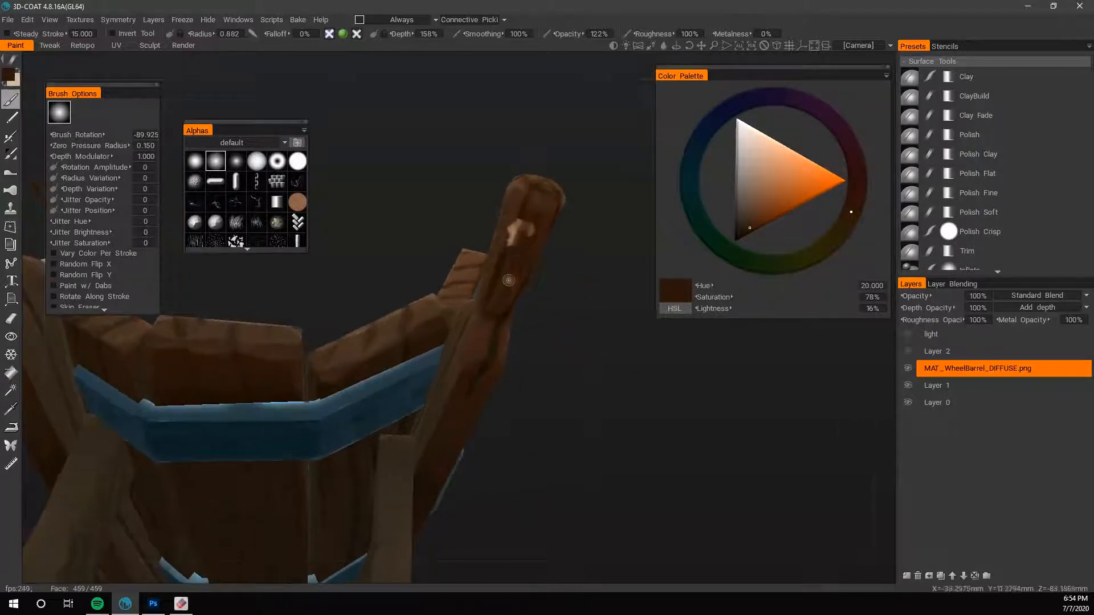
- Sample browns from the handle and paint over the pale patch with a brush radius of 0.314
key(v)
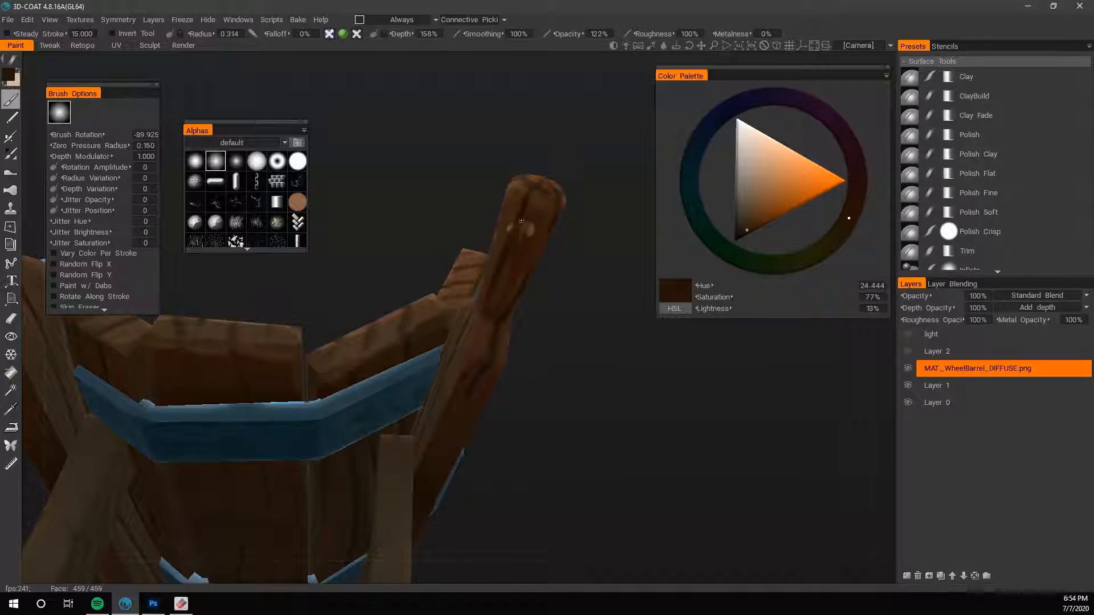
key(v)
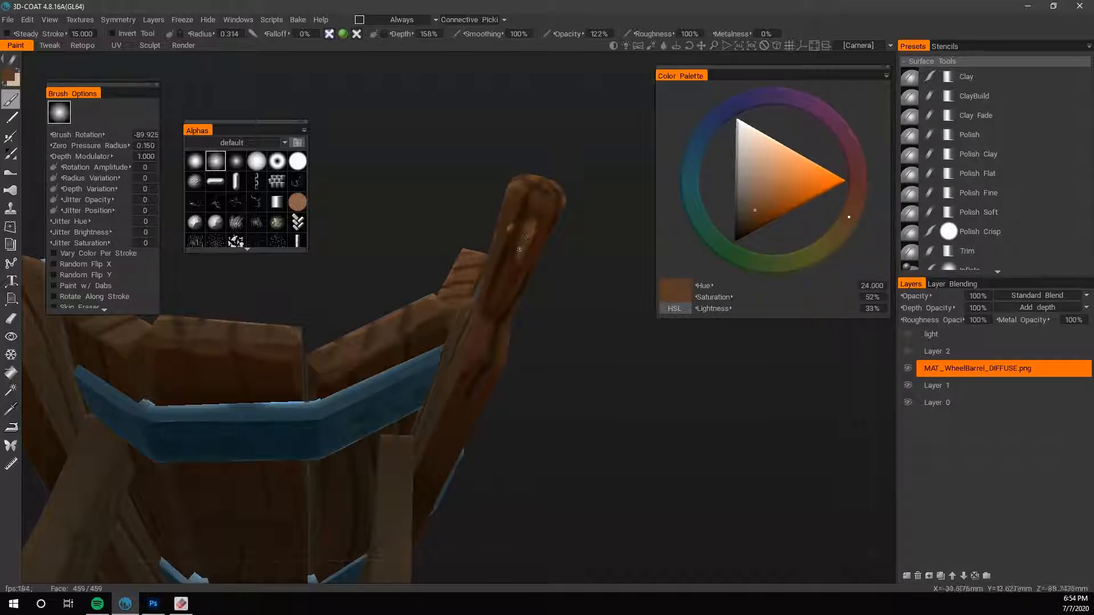
key(v)
- Blend the remaining pale spots near the handle's tip with sampled browns, using brush radii of 1.223 and 0.543
mouse_move(517, 265)
mouse_down()
mouse_move(525, 252)
mouse_move(572, 281)
mouse_up()
key(v)
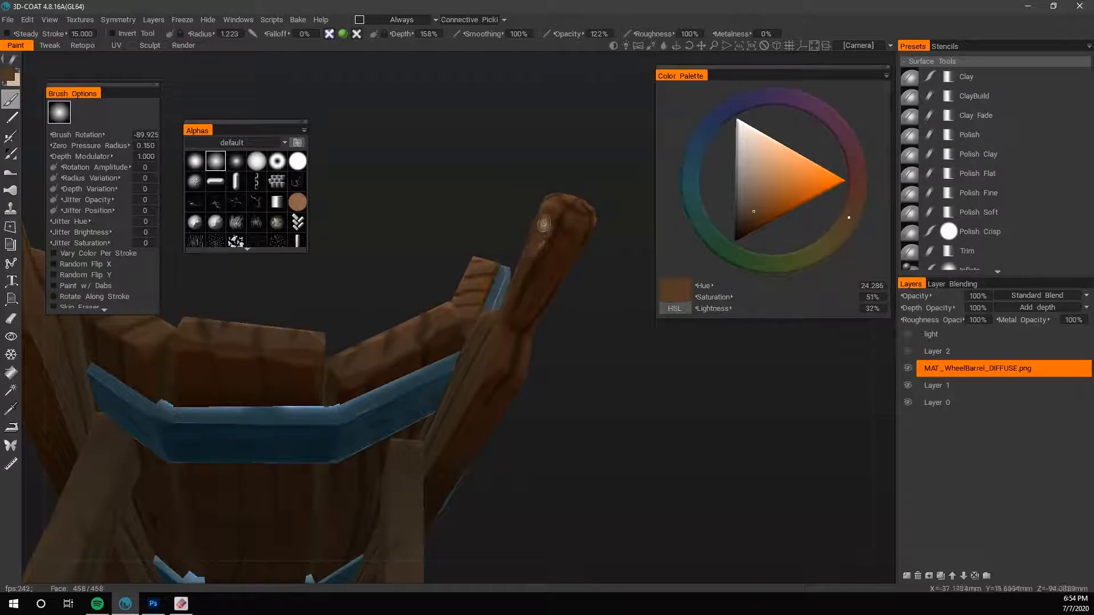
key(v)
key(v)
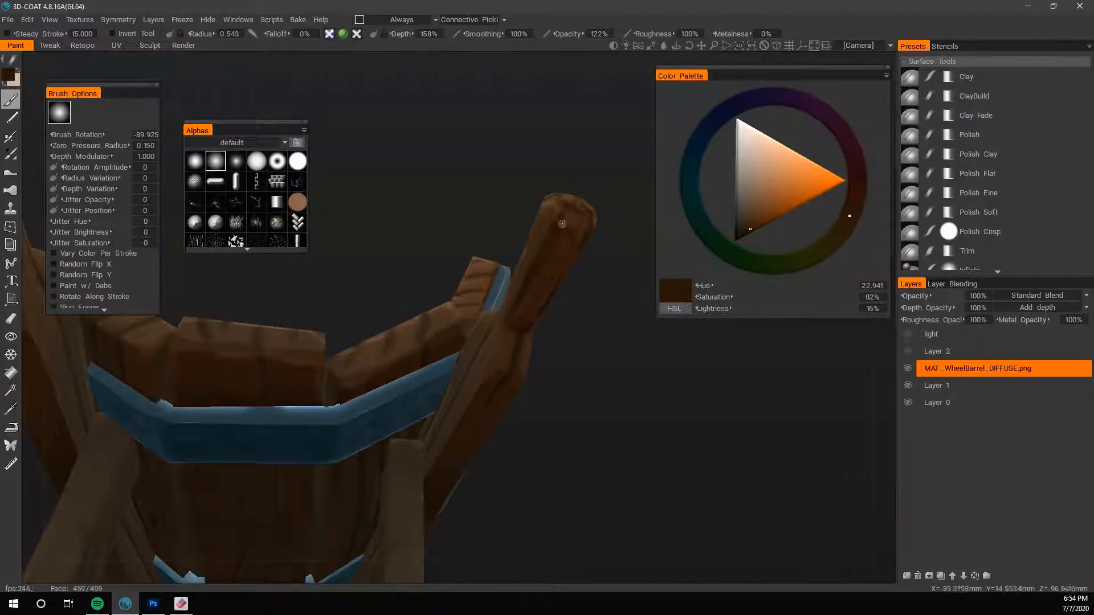
key(v)
- Paint dark brown grain on the end face of the handle with brush radii of 0.340 and 0.241
right_drag(624, 336, 555, 429)
drag(554, 402, 543, 450)
right_drag(544, 450, 626, 417)
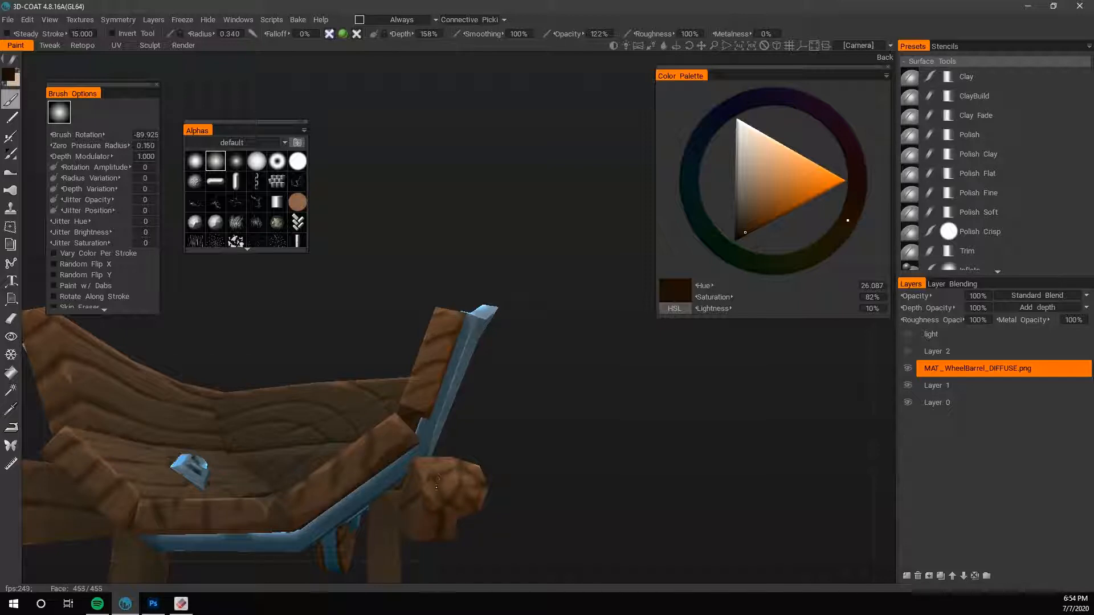
drag(437, 487, 444, 501)
right_drag(455, 489, 444, 488)
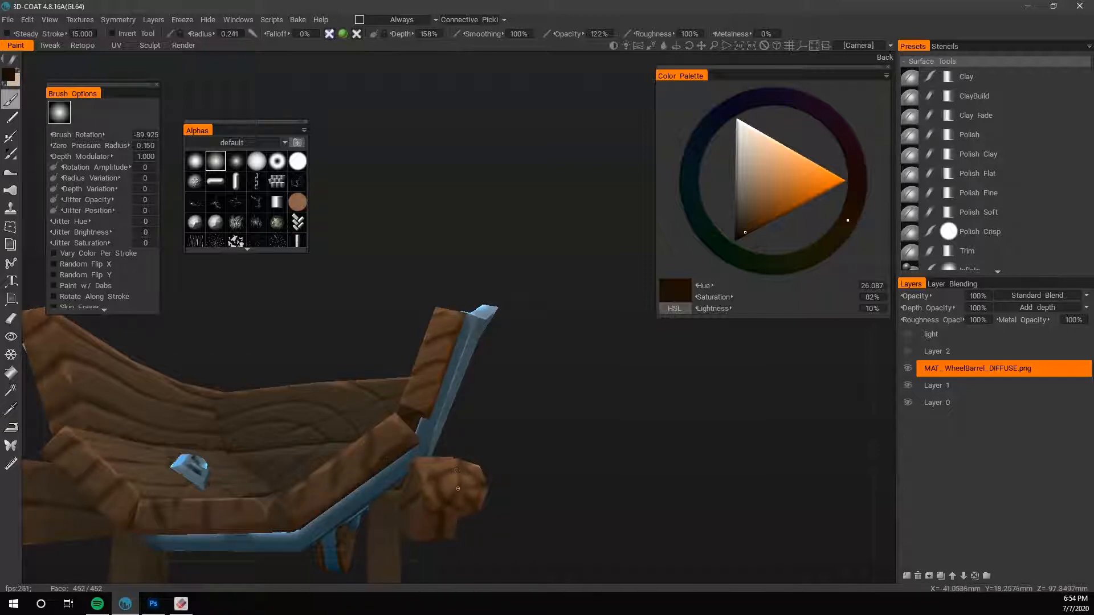
- Show Layer 2 and the light layer again over the diffuse texture
right_drag(541, 435, 524, 462)
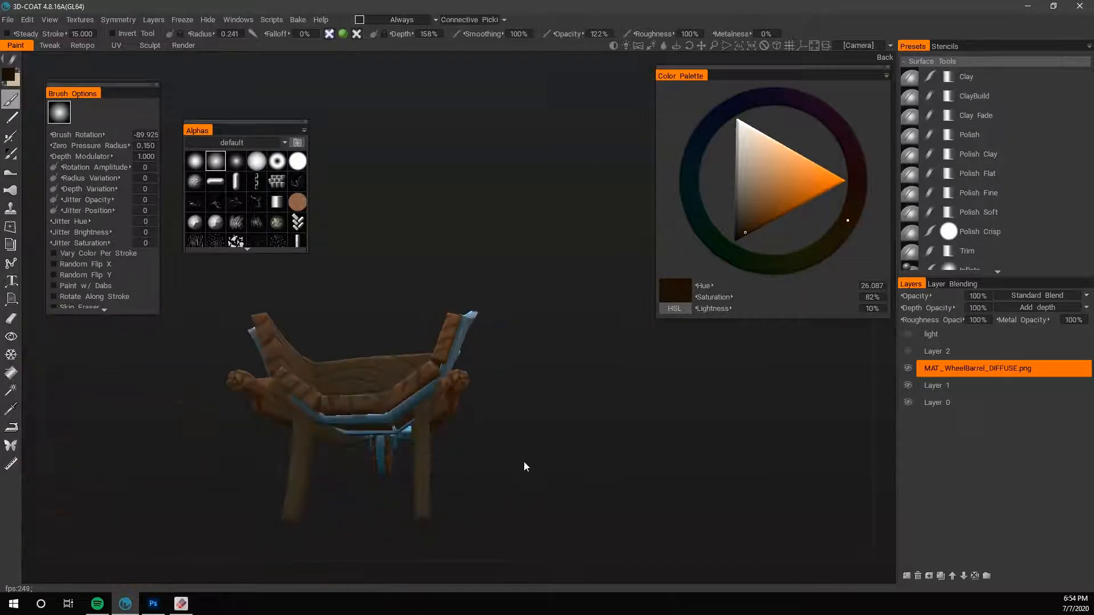
drag(524, 467, 459, 511)
drag(545, 471, 719, 410)
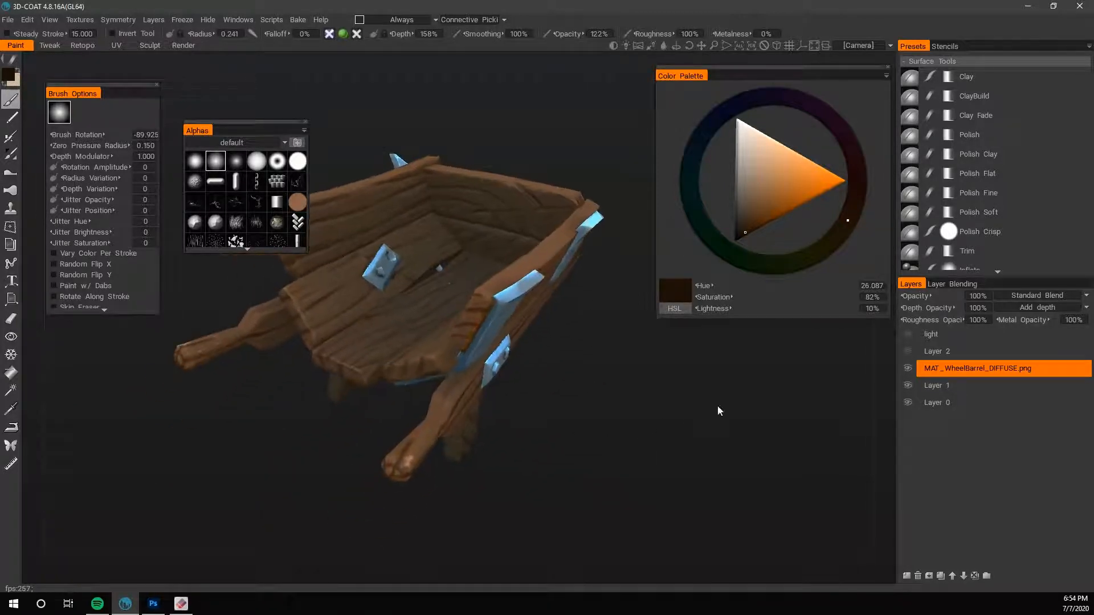
click(909, 351)
drag(715, 466, 688, 461)
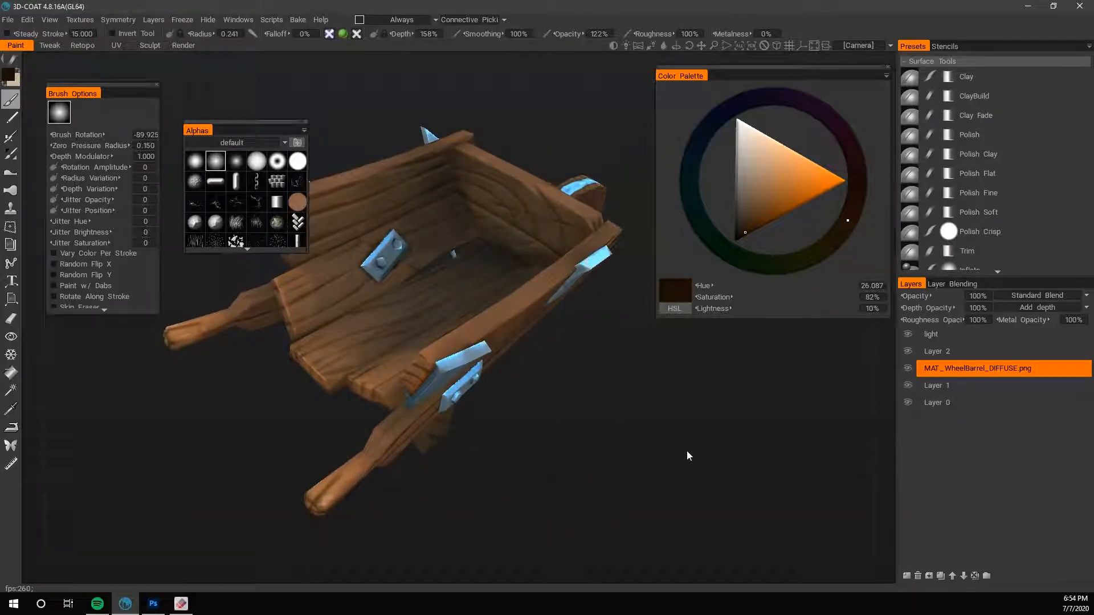
- Select the light layer and pick a pale peach paint colour with 33% saturation and 92% lightness
click(934, 336)
mouse_move(694, 445)
mouse_down()
mouse_move(634, 401)
mouse_move(530, 411)
mouse_move(532, 375)
mouse_up()
key(x)
key(x)
drag(509, 411, 538, 447)
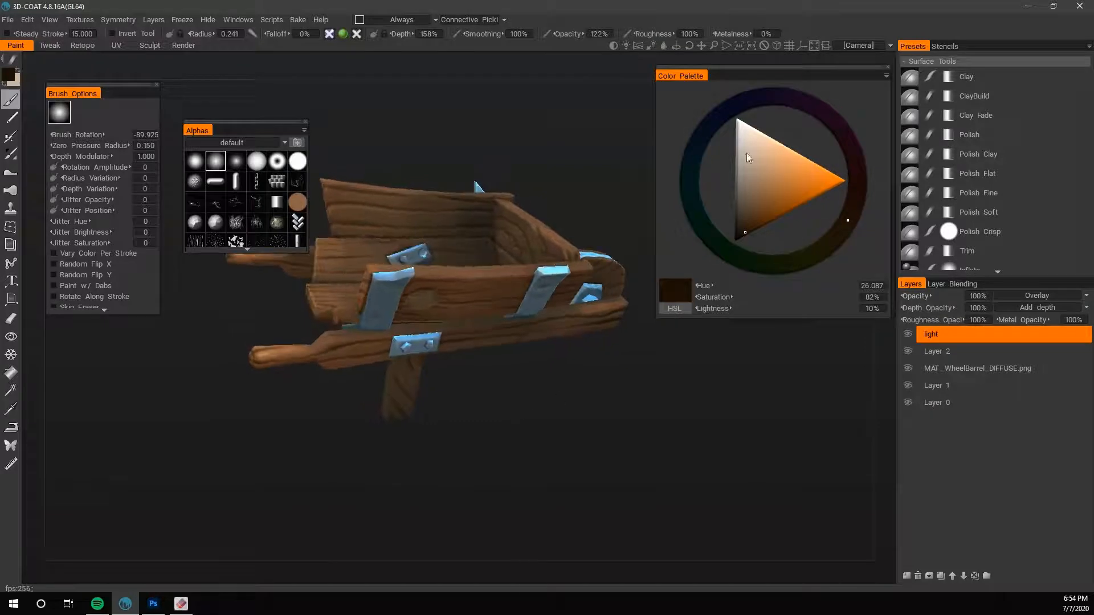
click(770, 146)
- Hide every layer except light and set the light layer's blend mode to Standard Blend
drag(907, 351, 909, 377)
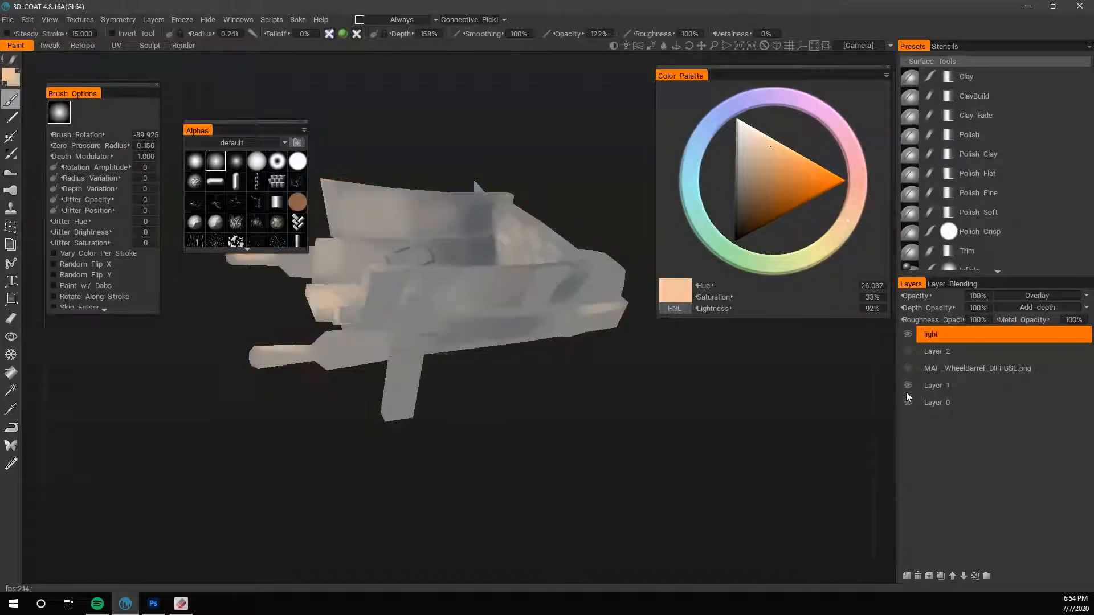
click(908, 394)
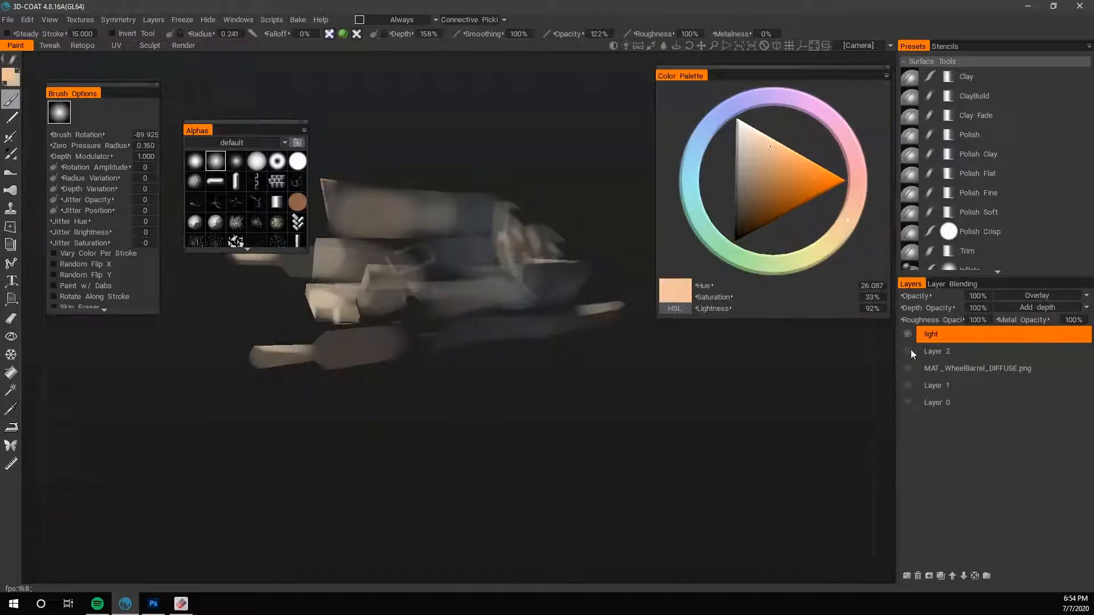
click(1035, 295)
click(1024, 262)
drag(785, 440, 758, 490)
- Sample the dark slate blue and the pale beige from the isolated lighting paint as the two brush colours
key(v)
key(v)
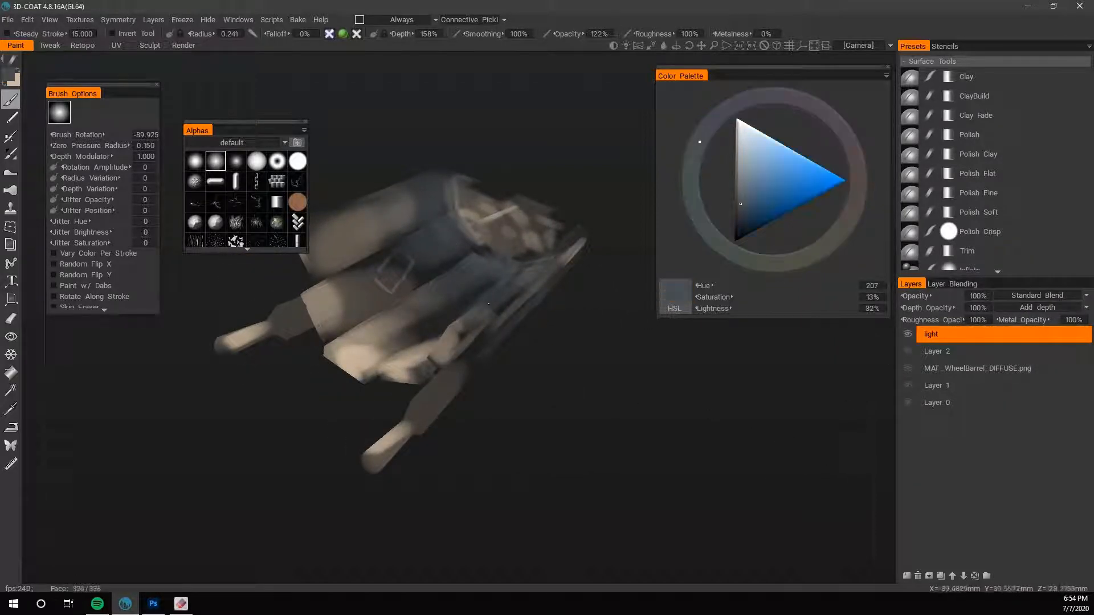
key(v)
- Show Layer 2, the diffuse texture, Layer 1 and Layer 0 again beneath the light layer
scroll(598, 405, up, 2)
drag(599, 405, 733, 380)
click(907, 351)
click(907, 368)
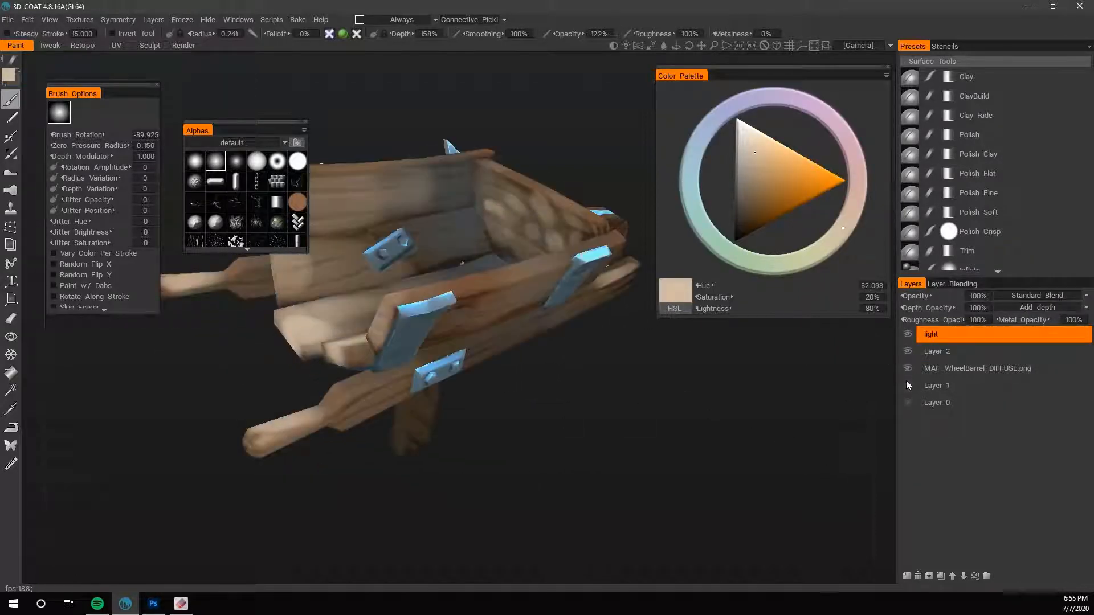
click(907, 402)
- Set the light layer's blend mode back to Overlay
click(1031, 295)
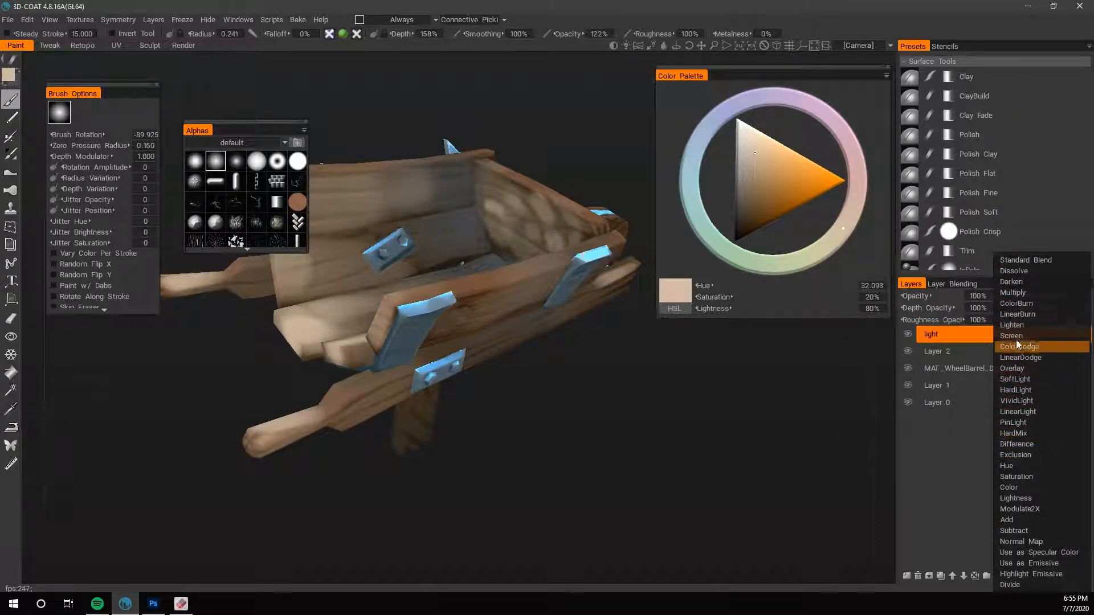
click(1014, 296)
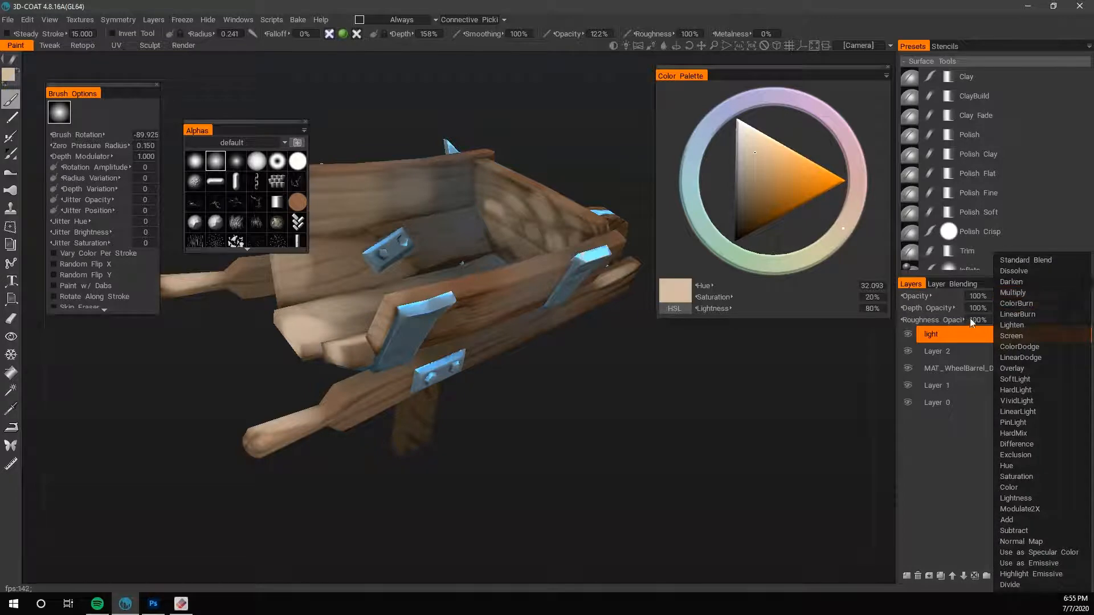
click(1022, 293)
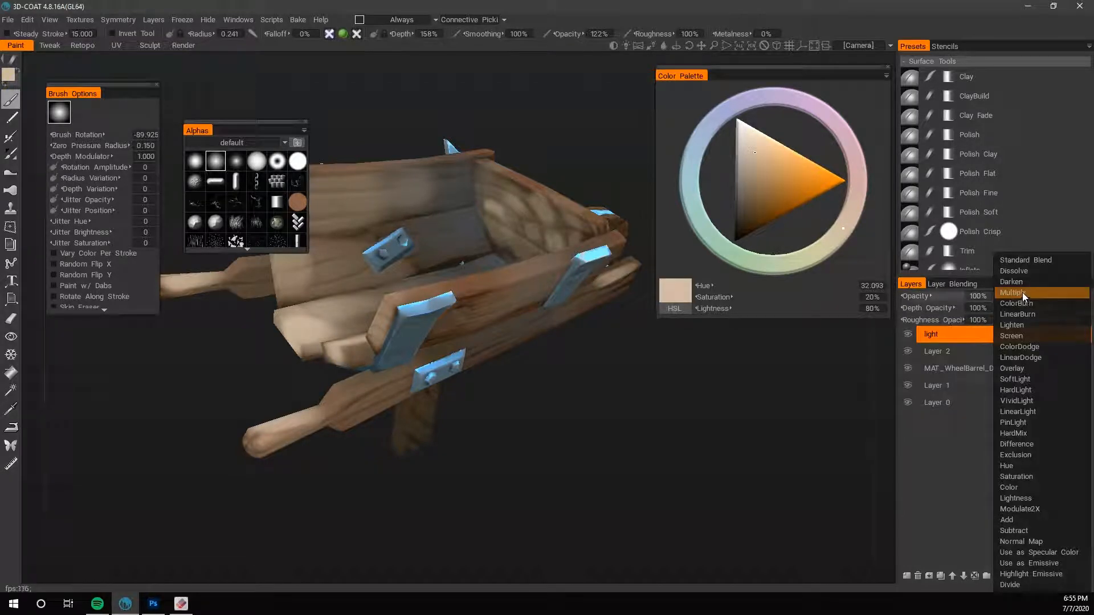
click(1017, 367)
- Swap to the dark slate blue and set the brush radius to 0.861 for work around the side brackets
drag(582, 390, 593, 413)
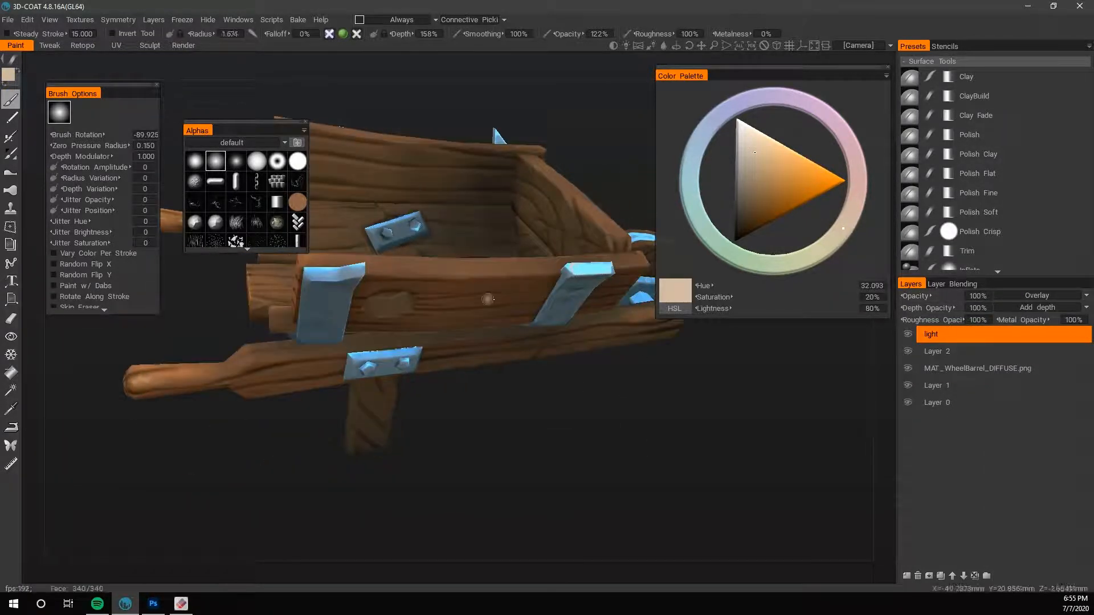
drag(528, 394, 539, 416)
drag(567, 379, 575, 421)
key(x)
scroll(583, 416, up, 1)
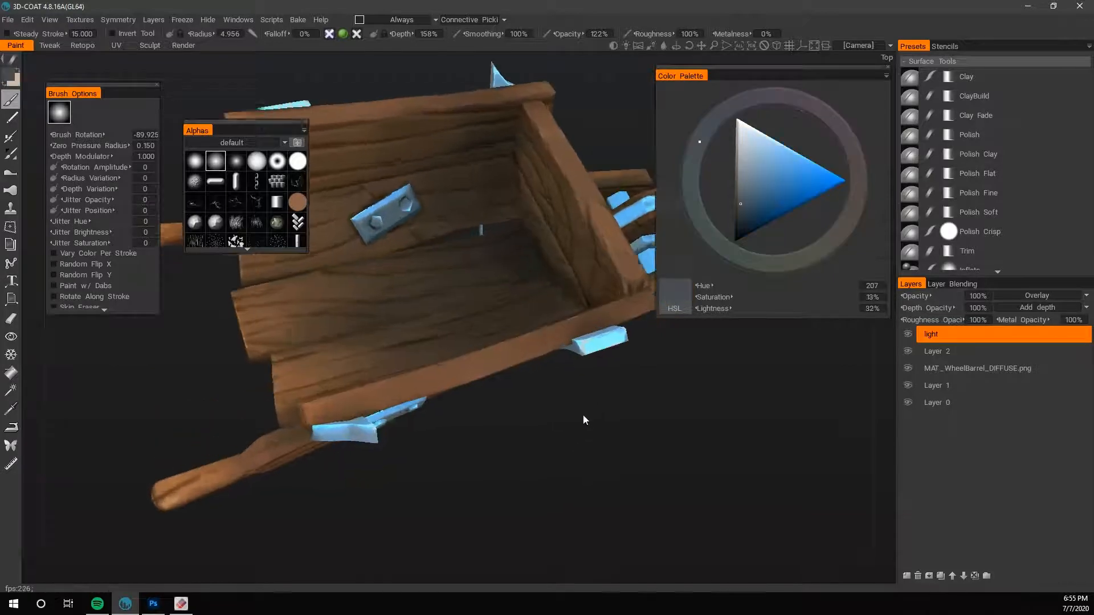
scroll(583, 416, up, 2)
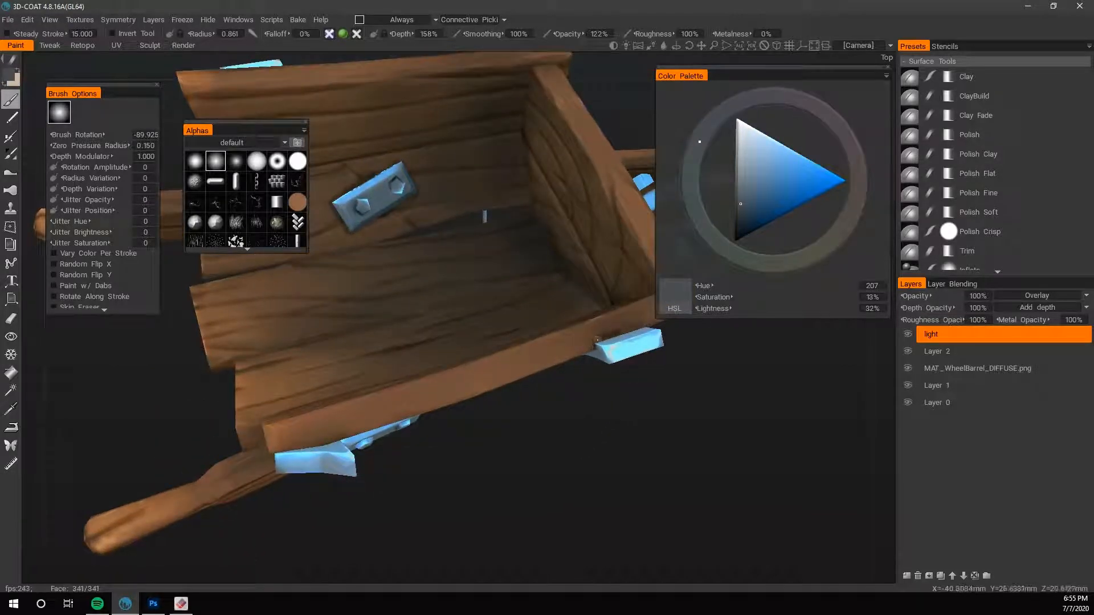
- Paint cool shadows on the side plank along the edges of the metal bracket nearest the wheel
drag(684, 430, 583, 355)
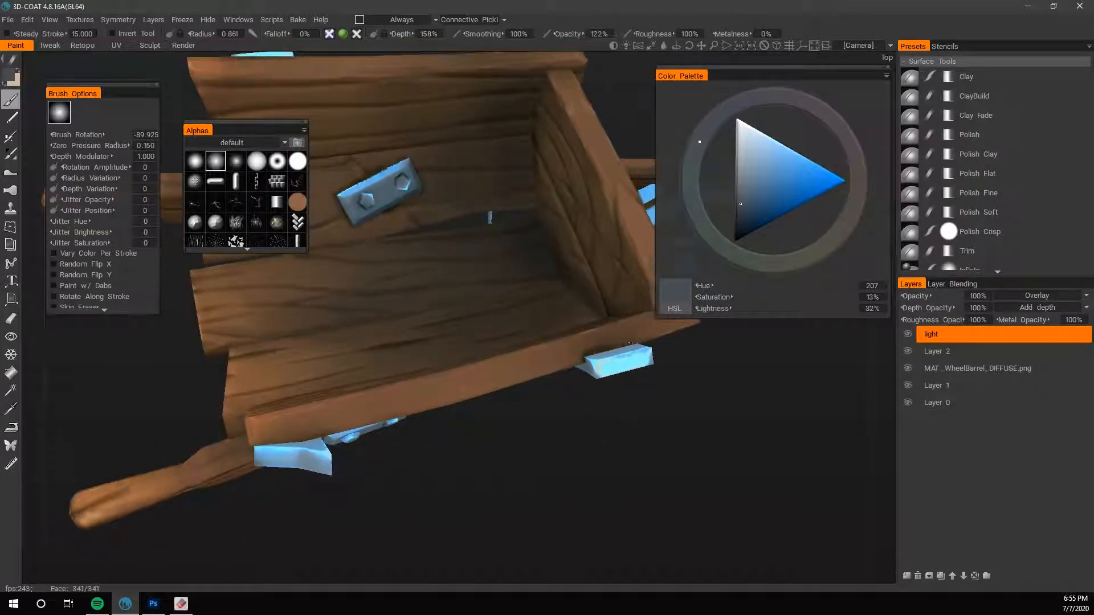
drag(693, 372, 379, 266)
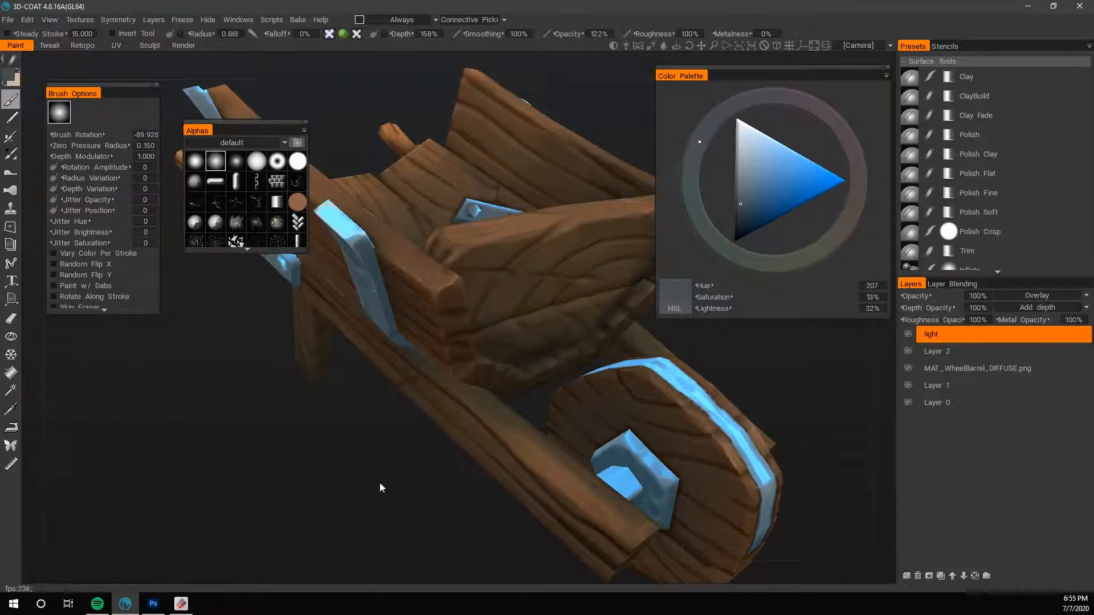
drag(381, 489, 416, 156)
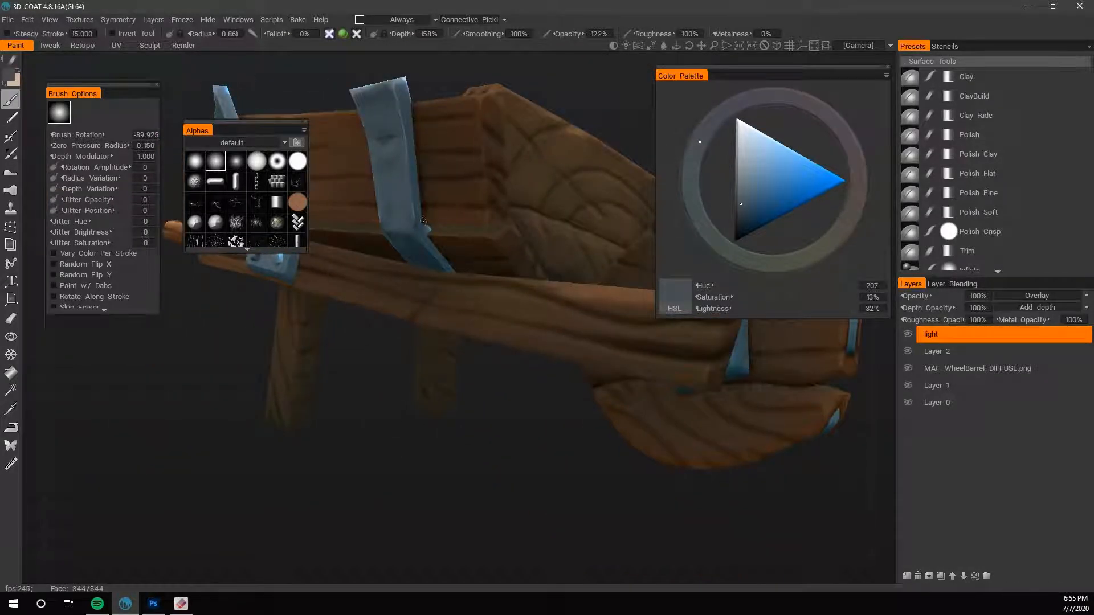
drag(424, 393, 481, 114)
drag(465, 403, 545, 253)
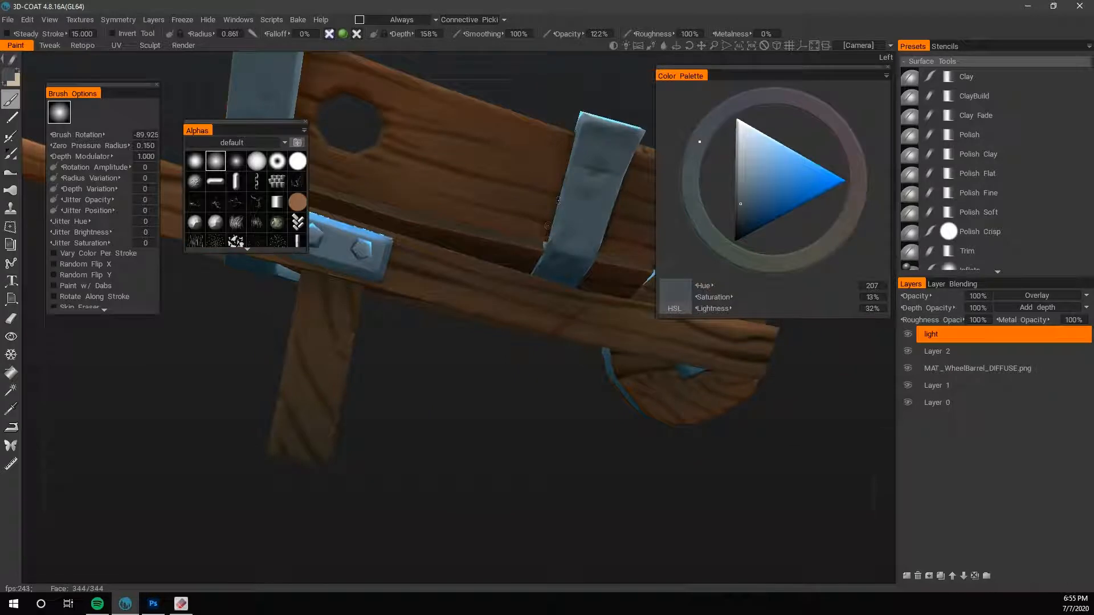
- Paint a soft shadow on the side rail beneath the bracket nearest the wheel with a brush radius of 2.791
drag(541, 406, 539, 489)
mouse_move(539, 353)
mouse_down()
mouse_move(606, 354)
mouse_move(532, 344)
mouse_move(564, 345)
mouse_up()
key(bracketleft)
key(bracketleft)
key(bracketleft)
key(bracketleft)
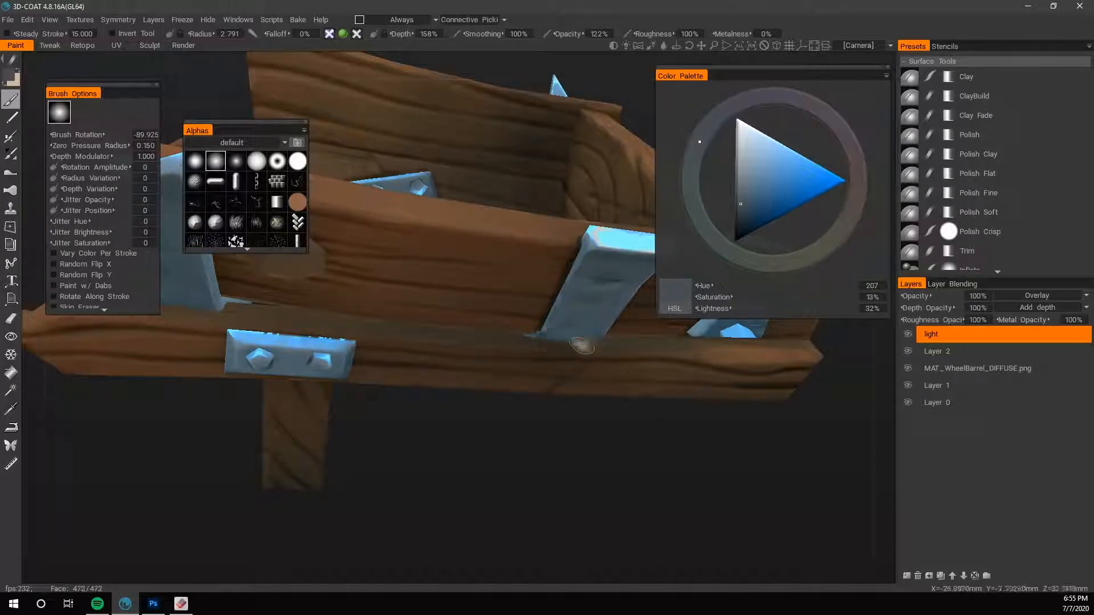
- Darken the lower end of the bracket nearest the wheel and its contact with the rail, using brush radii of 3.946 and 0.966
drag(548, 426, 536, 376)
drag(590, 423, 574, 406)
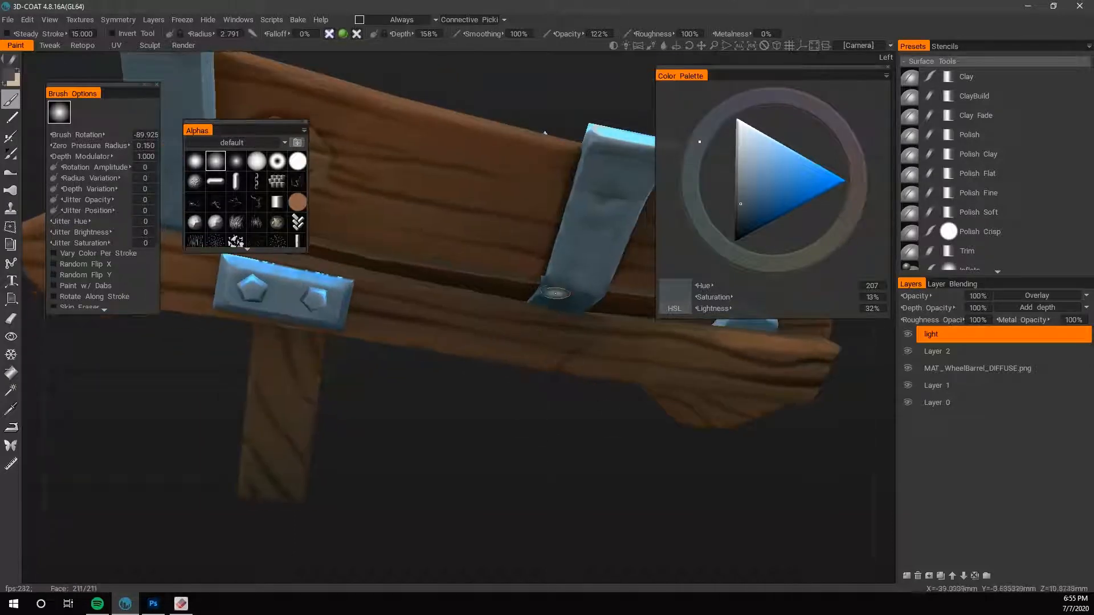
drag(549, 452, 465, 296)
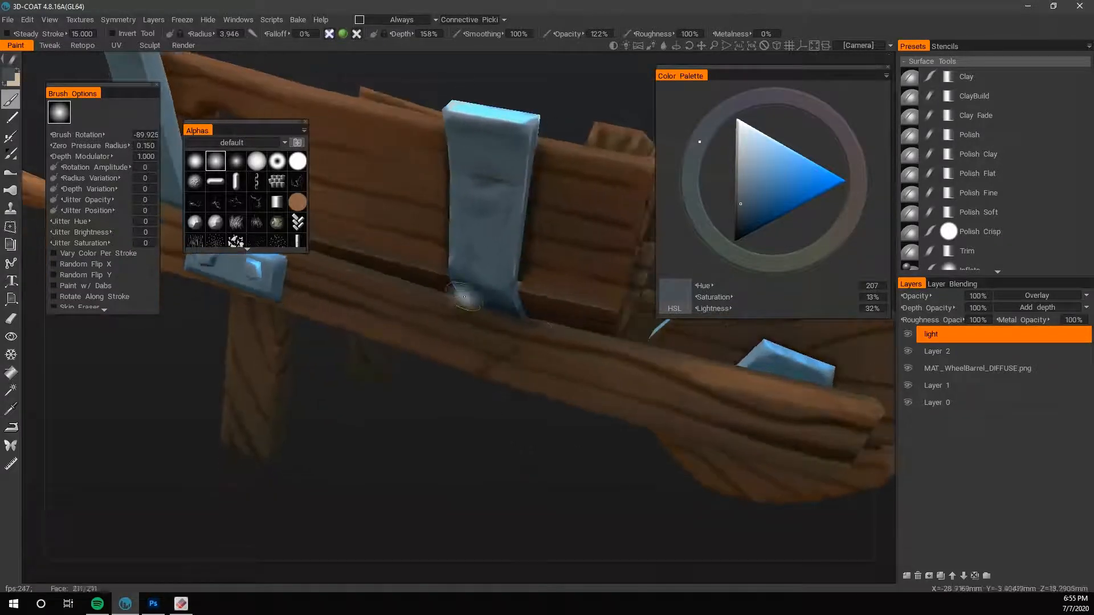
mouse_move(480, 445)
mouse_down()
mouse_move(511, 436)
mouse_move(542, 479)
mouse_move(557, 357)
mouse_up()
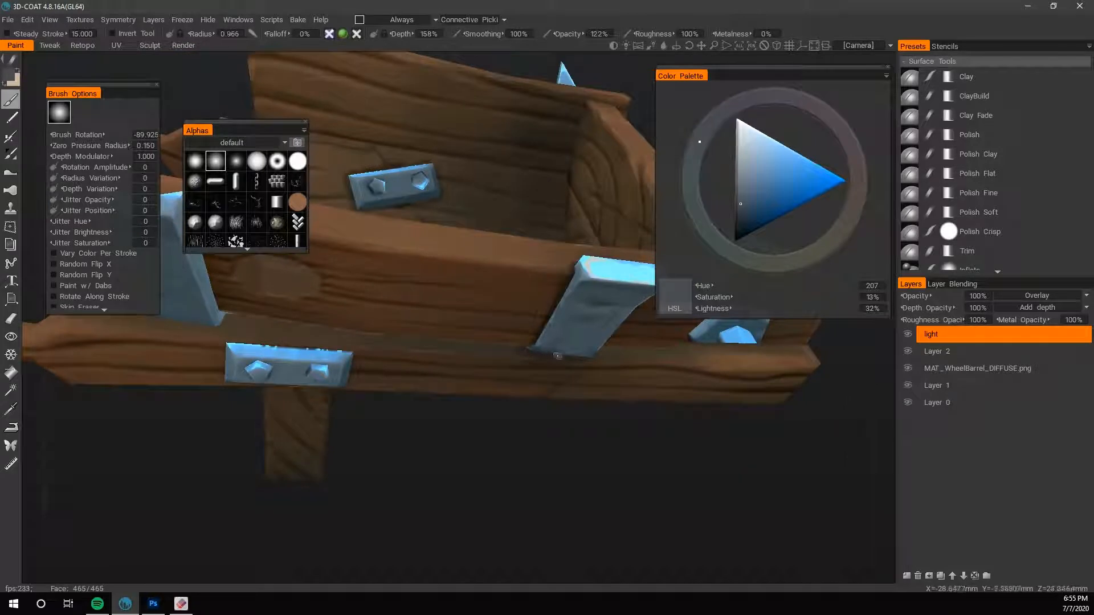
drag(641, 445, 581, 440)
scroll(581, 440, down, 5)
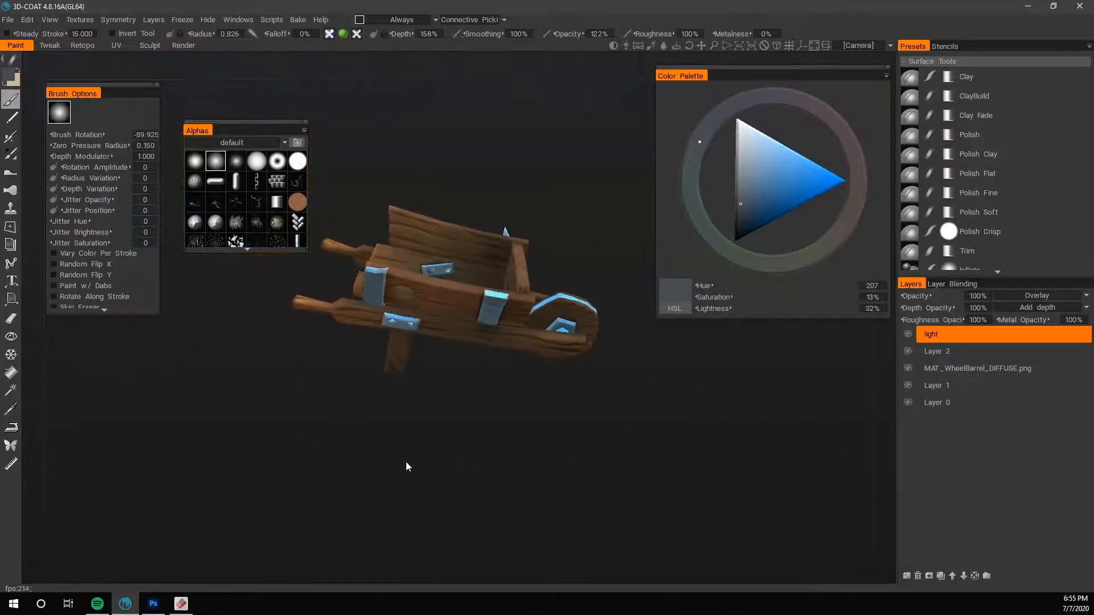
- Shade the wood around the bracket nearest the handle with a brush radius of 0.795 and depth of 111%
drag(406, 461, 555, 443)
scroll(555, 443, up, 3)
mouse_move(520, 367)
mouse_down()
mouse_move(498, 421)
mouse_move(441, 376)
mouse_move(482, 390)
mouse_move(456, 409)
mouse_up()
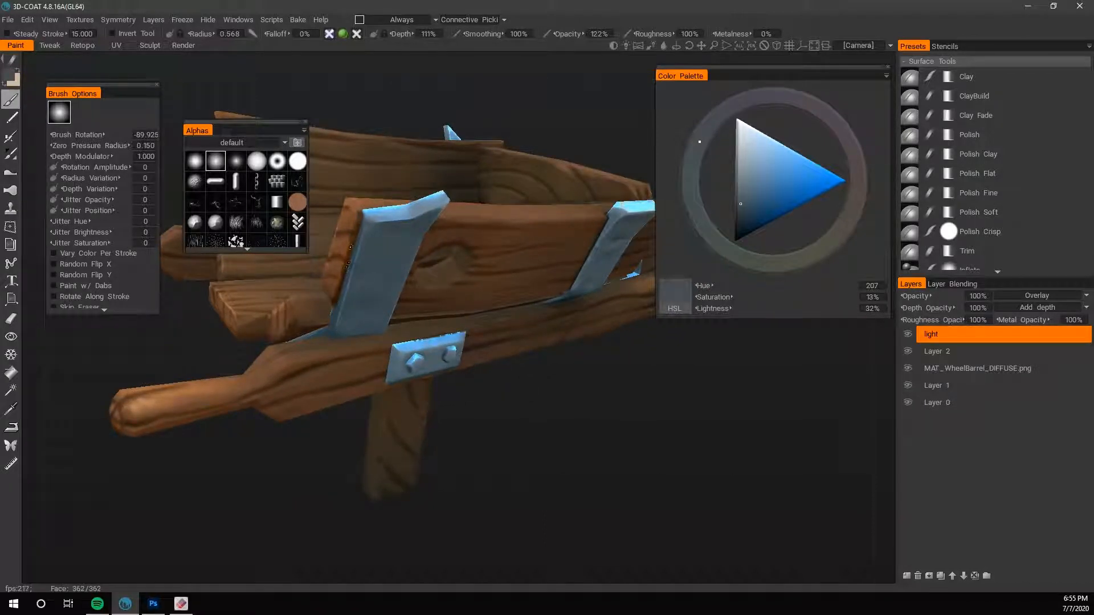
drag(455, 409, 566, 468)
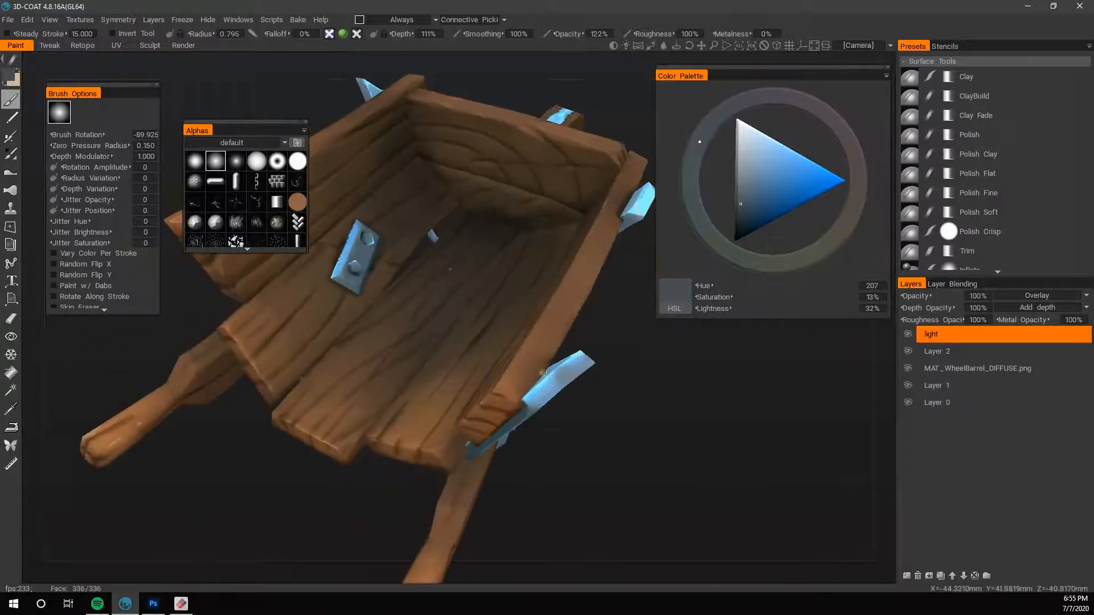
drag(548, 364, 482, 475)
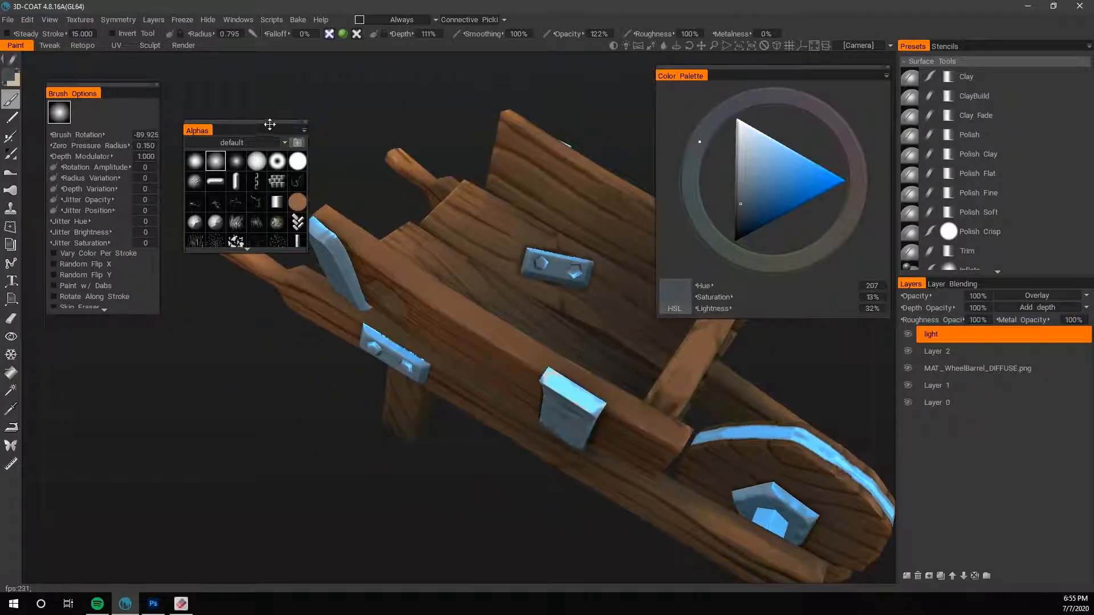
- Move the Alphas palette clear of the model and shade the plank beside the bracket nearest the handle
drag(269, 124, 259, 111)
drag(351, 270, 350, 322)
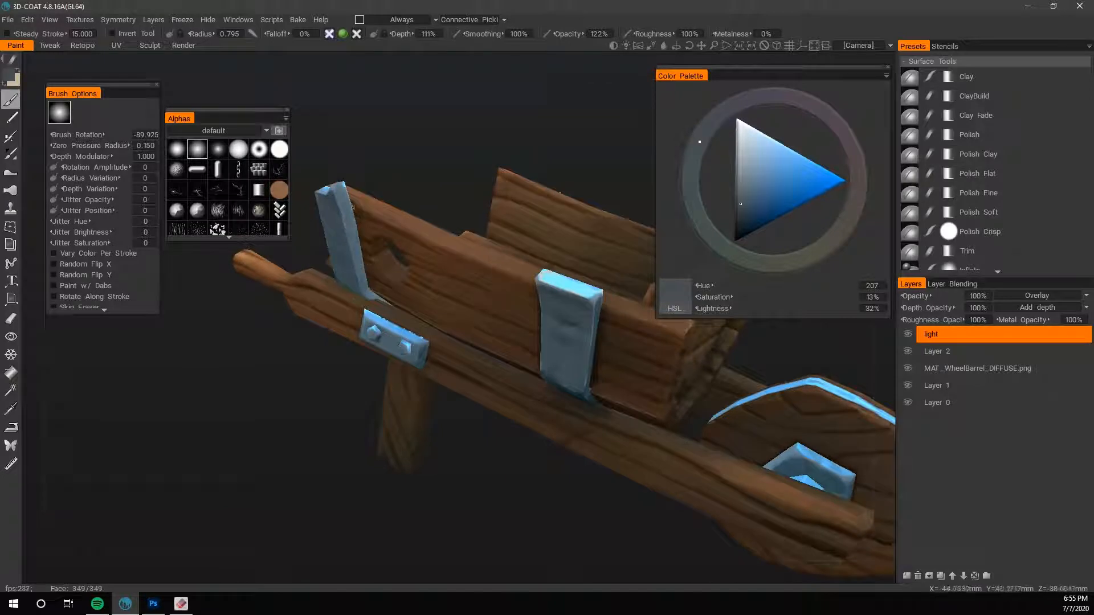
drag(349, 436, 380, 408)
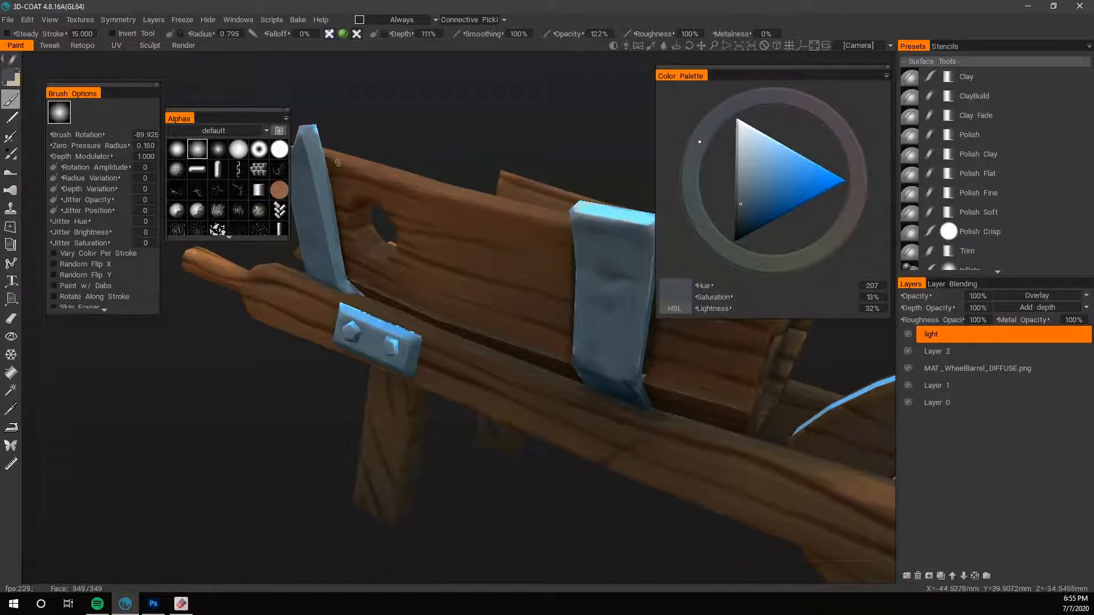
- Shade the wood around the wheel-side metal bracket on the opposite side of the wheelbarrow with a brush radius of 0.795
scroll(219, 453, down, 5)
drag(219, 454, 768, 501)
scroll(702, 427, up, 3)
middle_drag(741, 442, 684, 479)
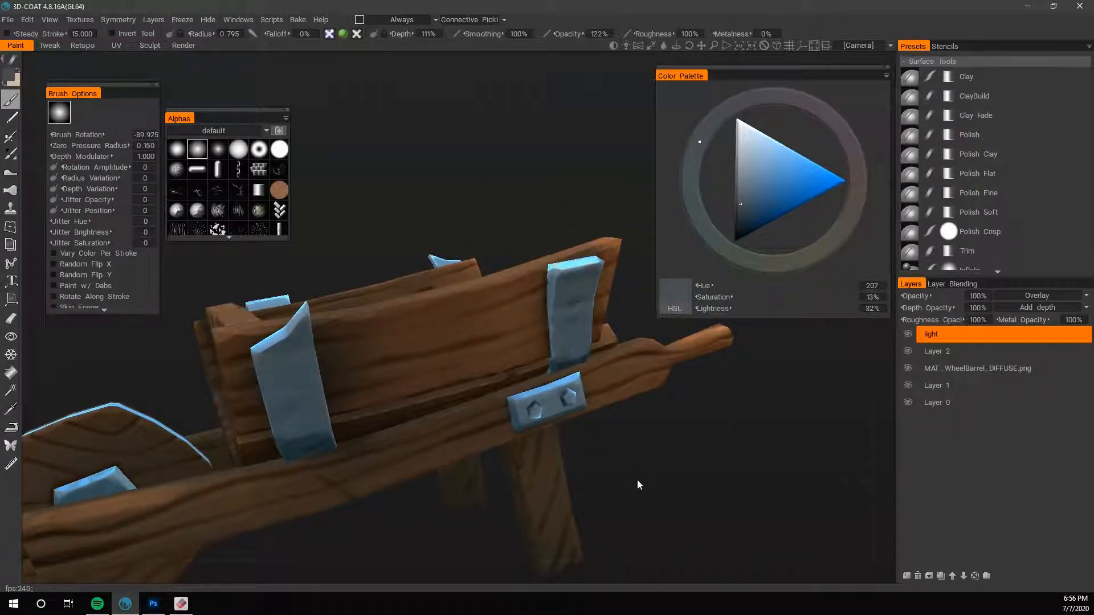
mouse_move(637, 485)
mouse_down()
mouse_move(649, 449)
mouse_move(631, 507)
mouse_up()
drag(589, 377, 676, 531)
drag(778, 447, 787, 438)
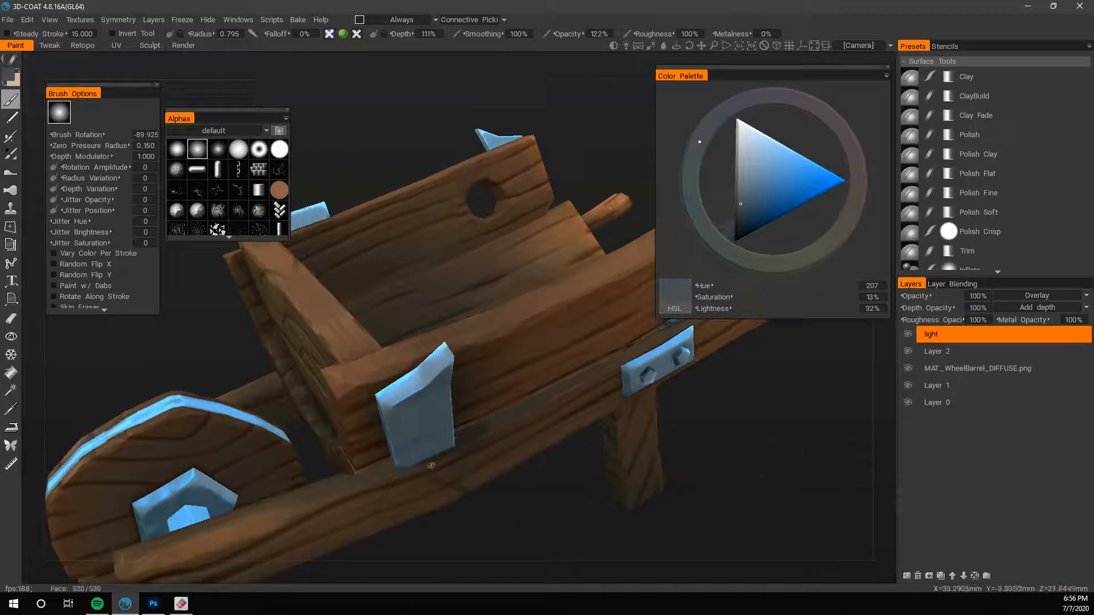
drag(480, 538, 456, 380)
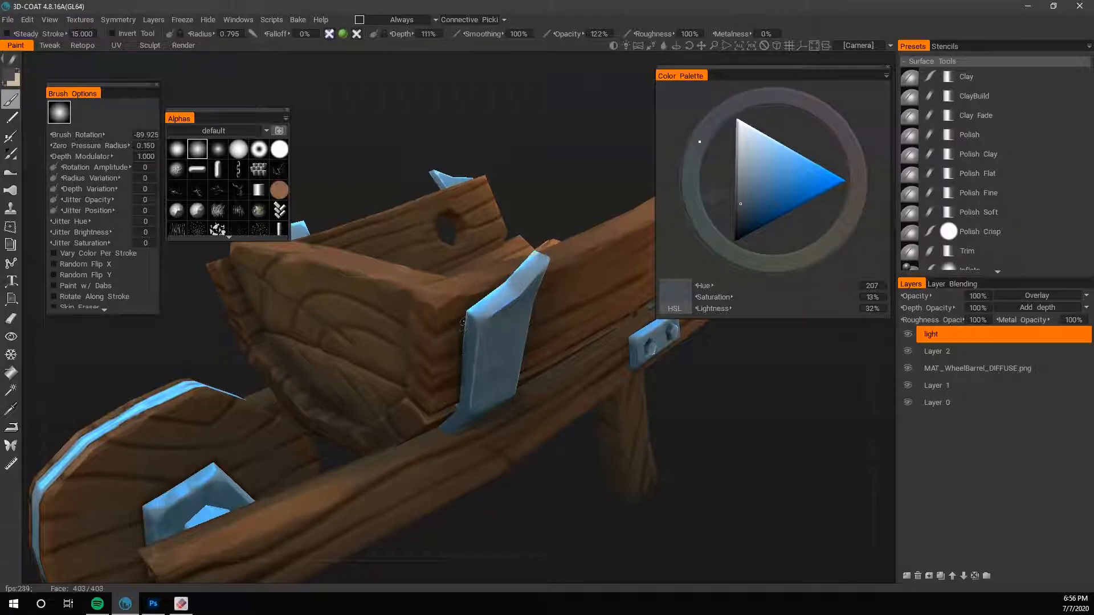
drag(514, 315, 555, 392)
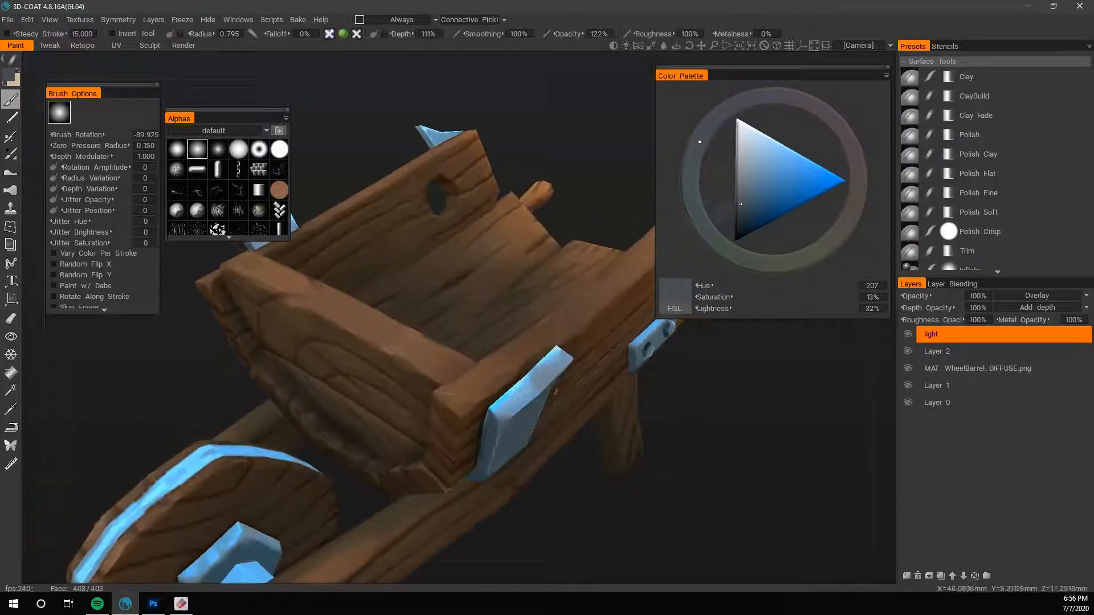
right_drag(573, 344, 384, 513)
drag(293, 456, 283, 331)
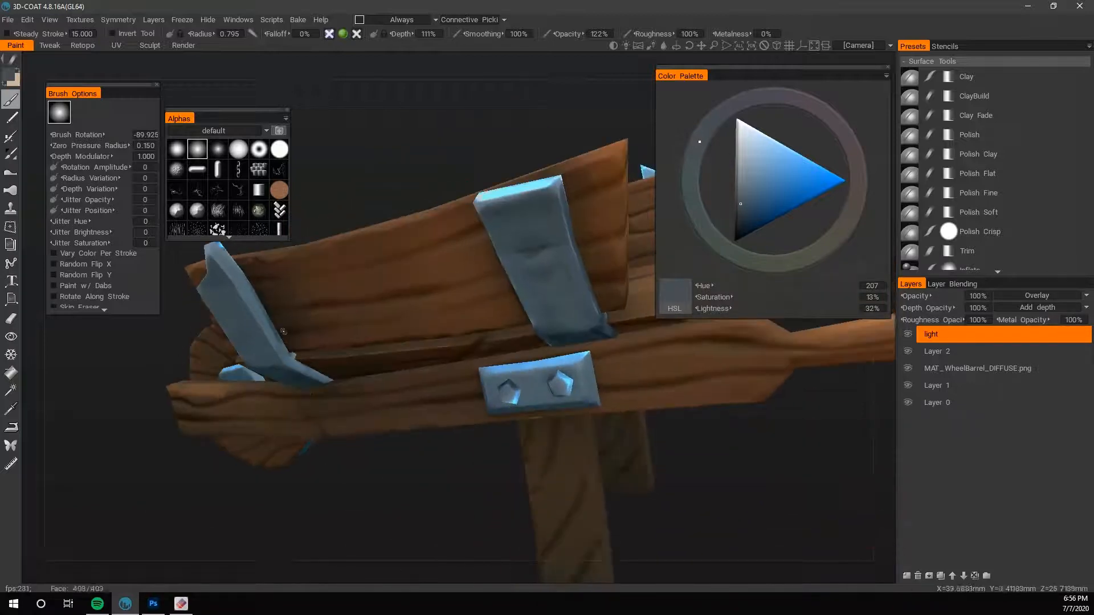
- Compare the whole wheelbarrow with the light layer hidden and shown
scroll(344, 488, down, 6)
drag(344, 488, 383, 450)
click(911, 335)
click(911, 335)
mouse_move(696, 433)
mouse_down()
mouse_move(497, 450)
mouse_move(698, 416)
mouse_up()
scroll(699, 416, up, 4)
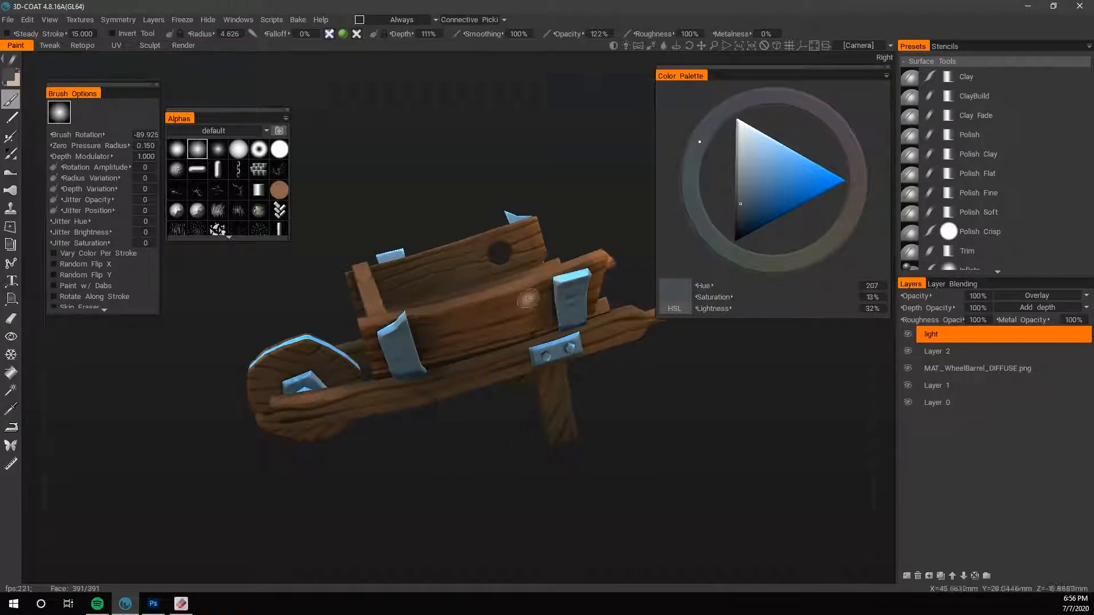
- Paint broad warm highlights on the outer side plank between the brackets, enlarging the brush radius to 6.885 and 9.650
key(x)
key(bracketright)
mouse_move(531, 307)
mouse_down()
mouse_move(557, 295)
mouse_move(476, 324)
mouse_move(547, 320)
mouse_up()
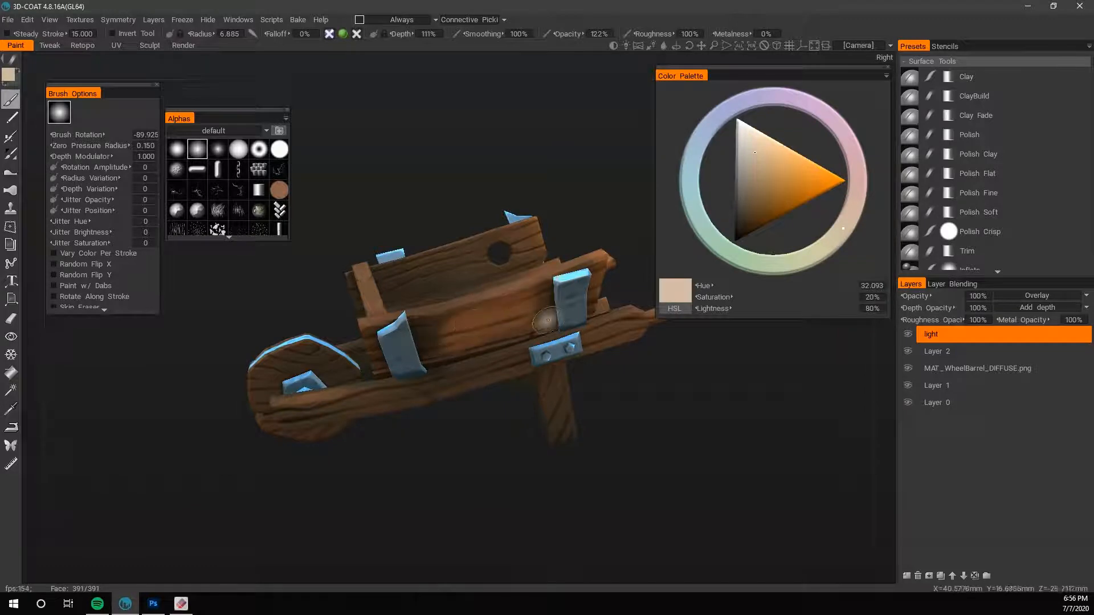
key(bracketright)
key(x)
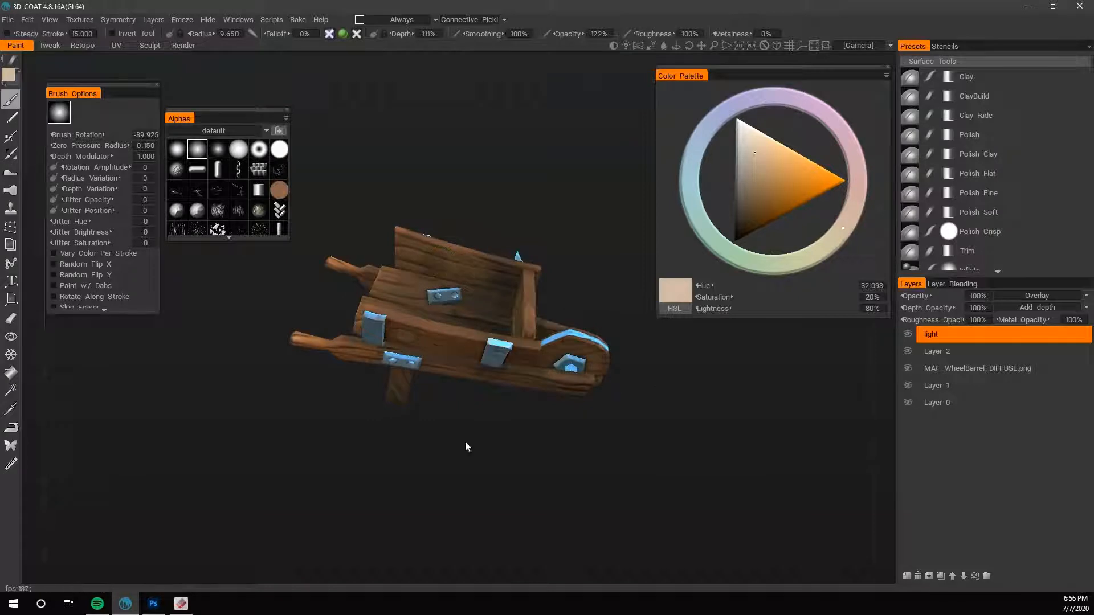
- Toggle the light layer's visibility to check the new warm highlights against the unlit texture
drag(466, 446, 524, 448)
click(909, 334)
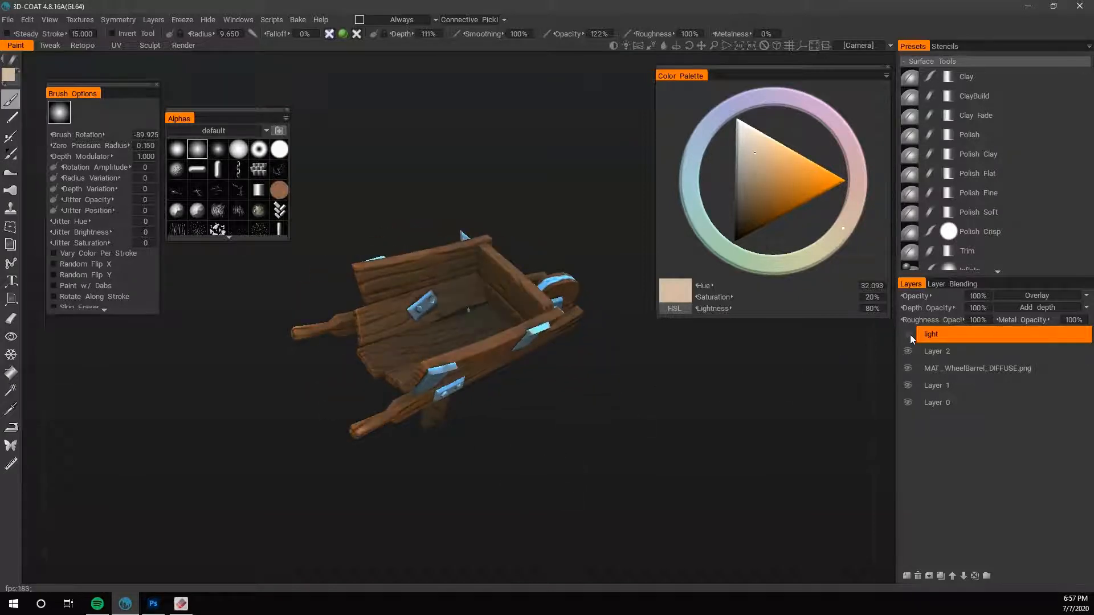
click(909, 335)
- Paint warm highlights around the hole on the inner side board, reducing the brush radius to 3.378
drag(319, 497, 521, 517)
drag(555, 350, 705, 455)
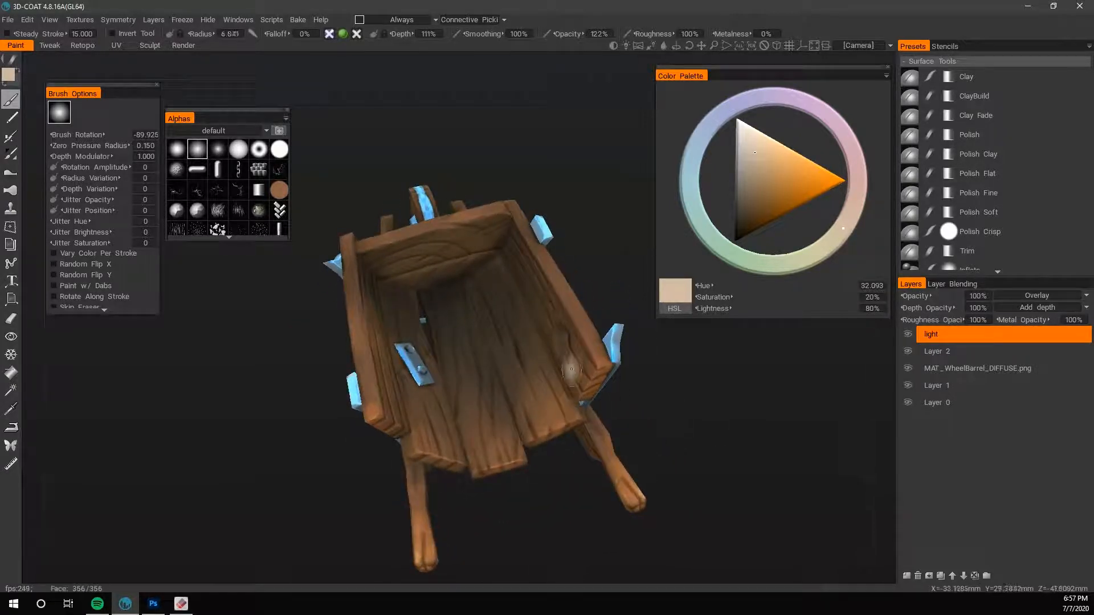
right_drag(571, 345, 562, 338)
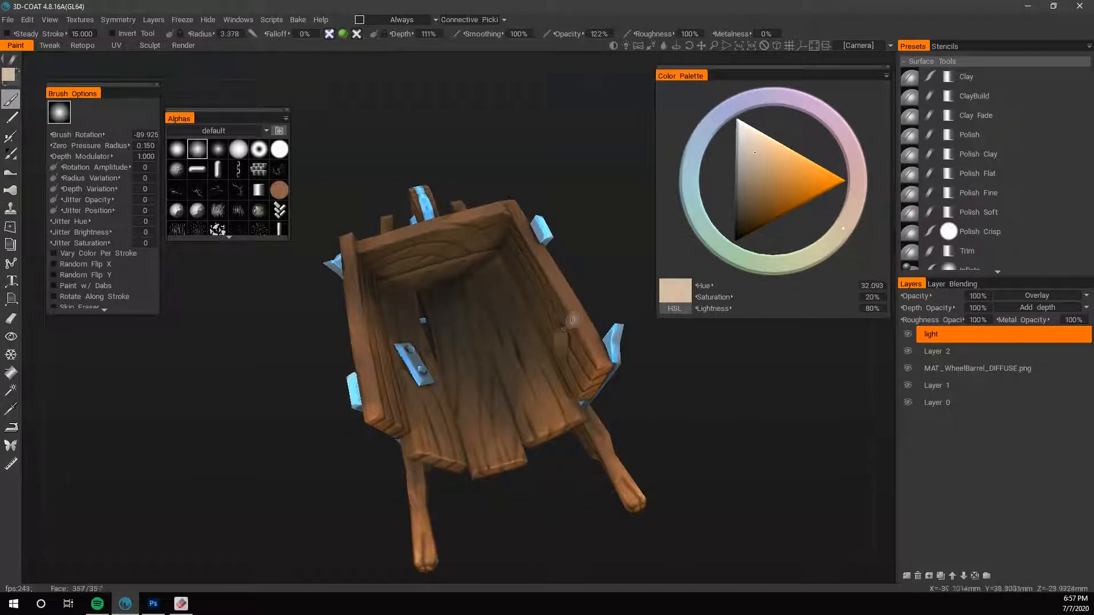
alt+drag(570, 321, 594, 308)
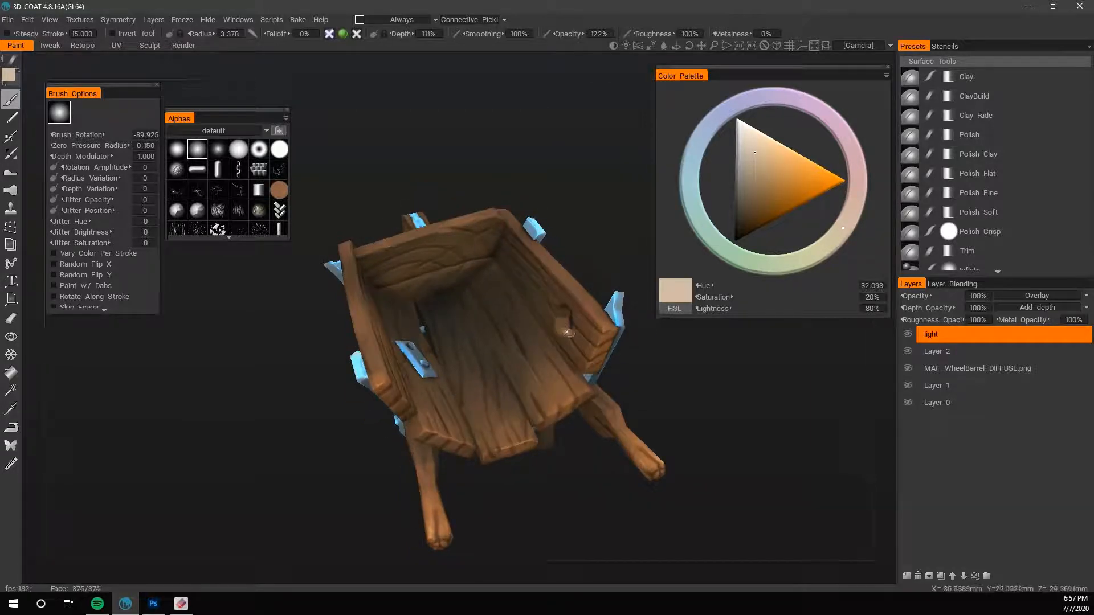
drag(718, 469, 631, 370)
key(v)
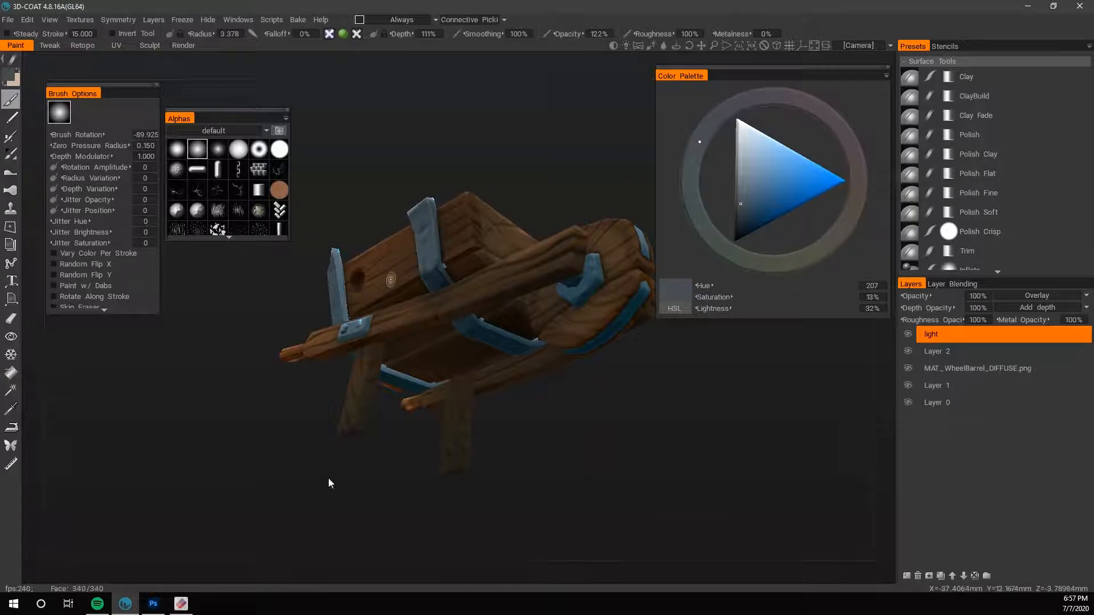
mouse_move(328, 480)
mouse_down()
mouse_move(449, 490)
mouse_move(516, 424)
mouse_up()
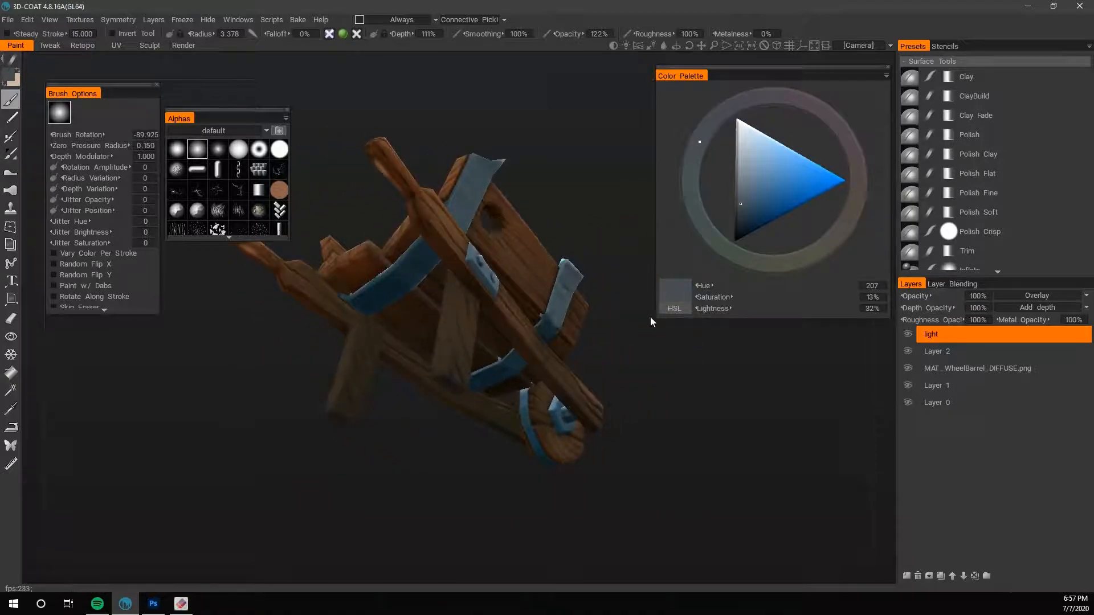
drag(651, 322, 348, 284)
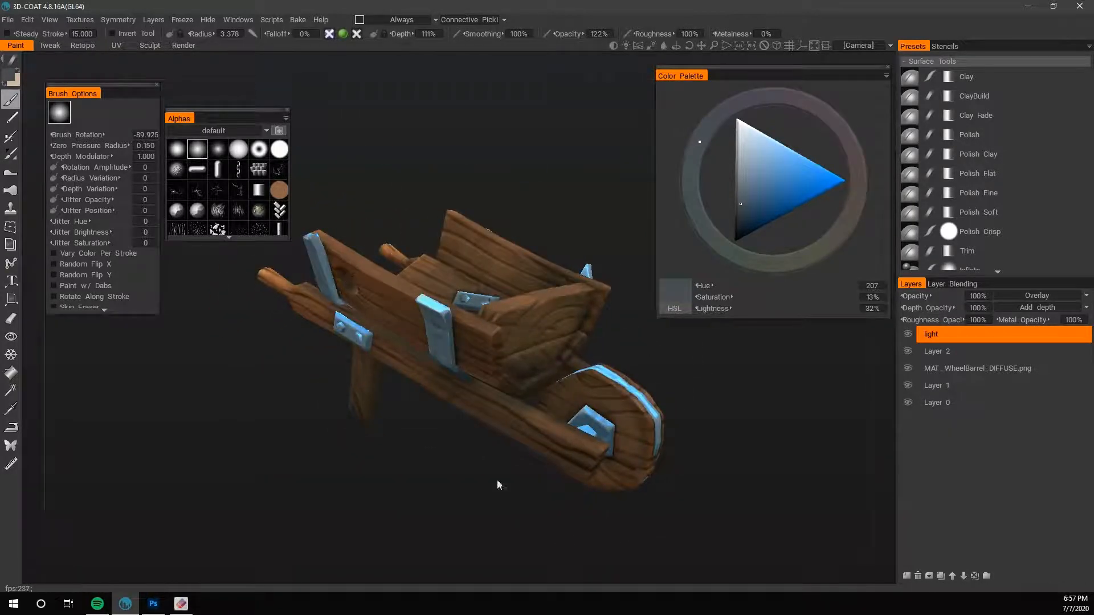
drag(306, 444, 697, 535)
- Paint warm highlights on the floor plank ends and side boards near the handles with a brush radius of 3.378
key(x)
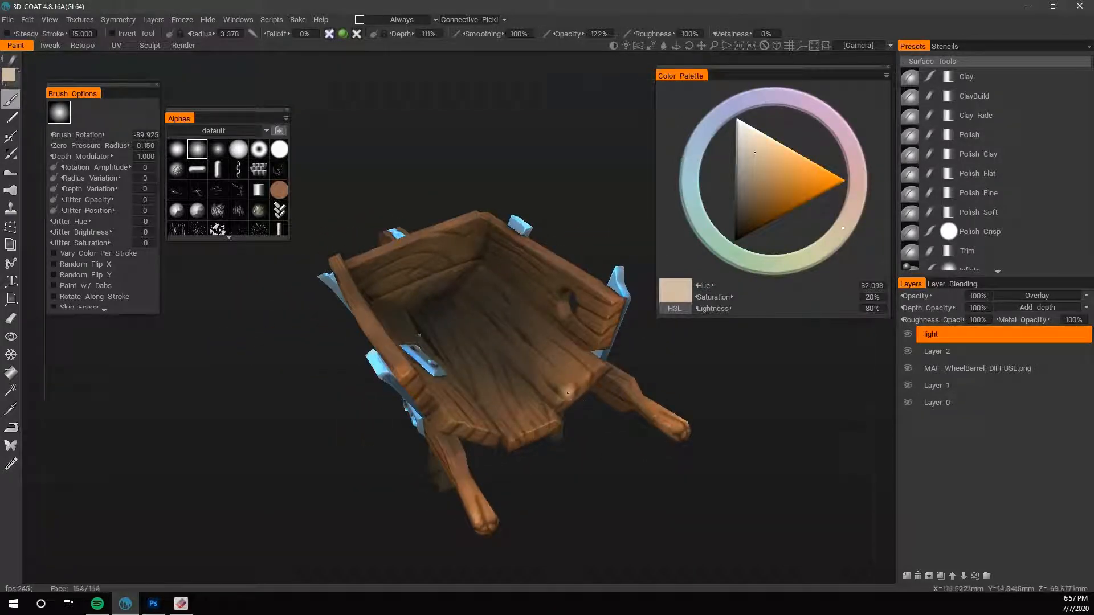
drag(545, 474, 533, 513)
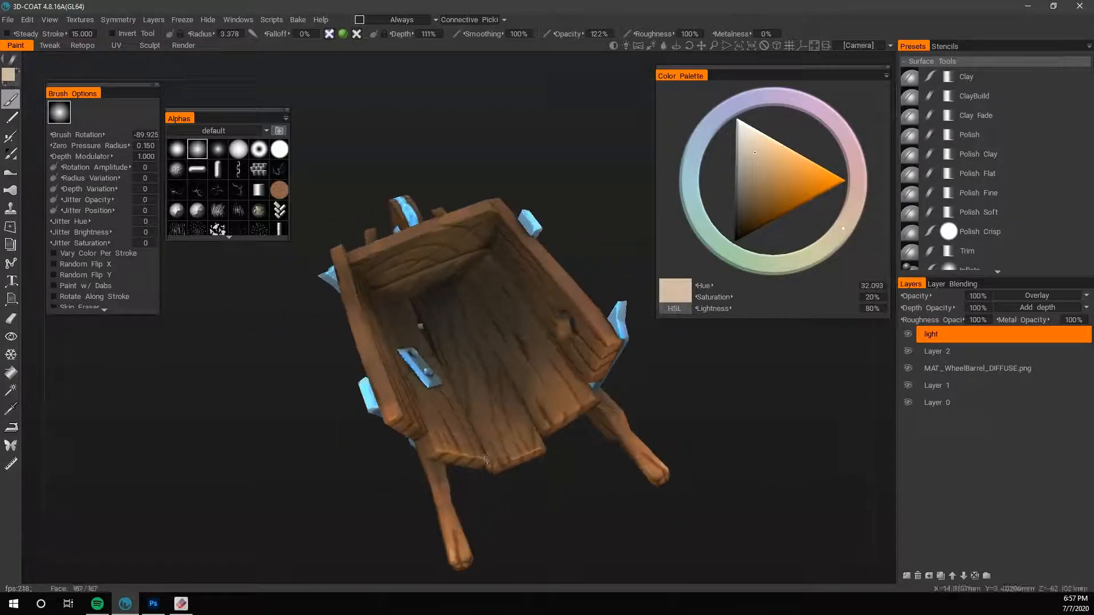
drag(486, 458, 433, 456)
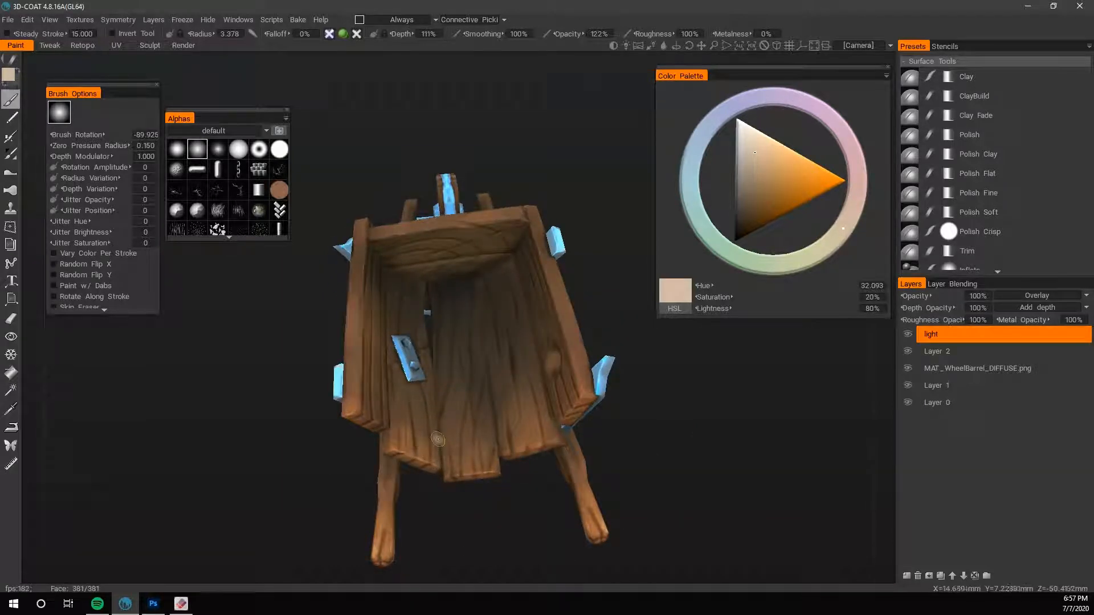
drag(437, 439, 362, 413)
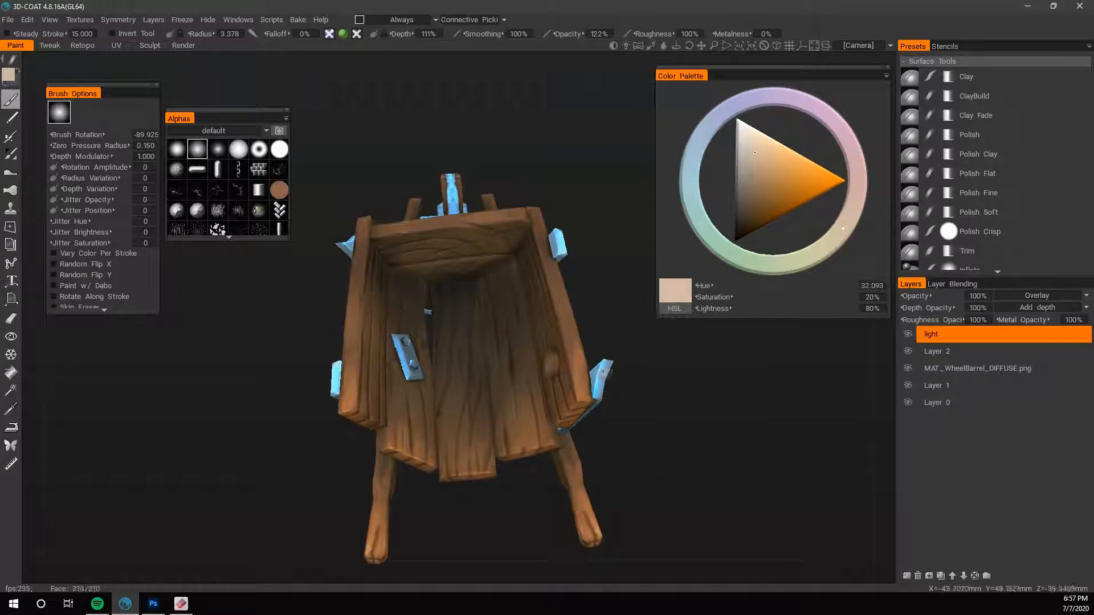
drag(579, 382, 595, 361)
drag(673, 437, 555, 450)
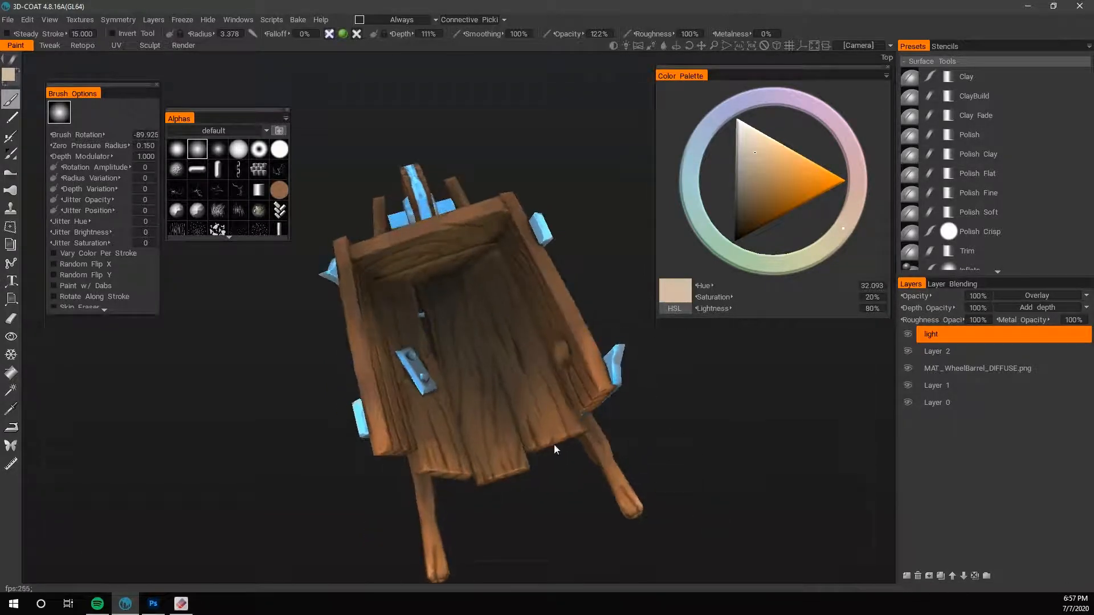
- Save the project as Wheelbarrel.3b in the 3D Coat Files folder
drag(551, 518, 647, 471)
key(ctrl+s)
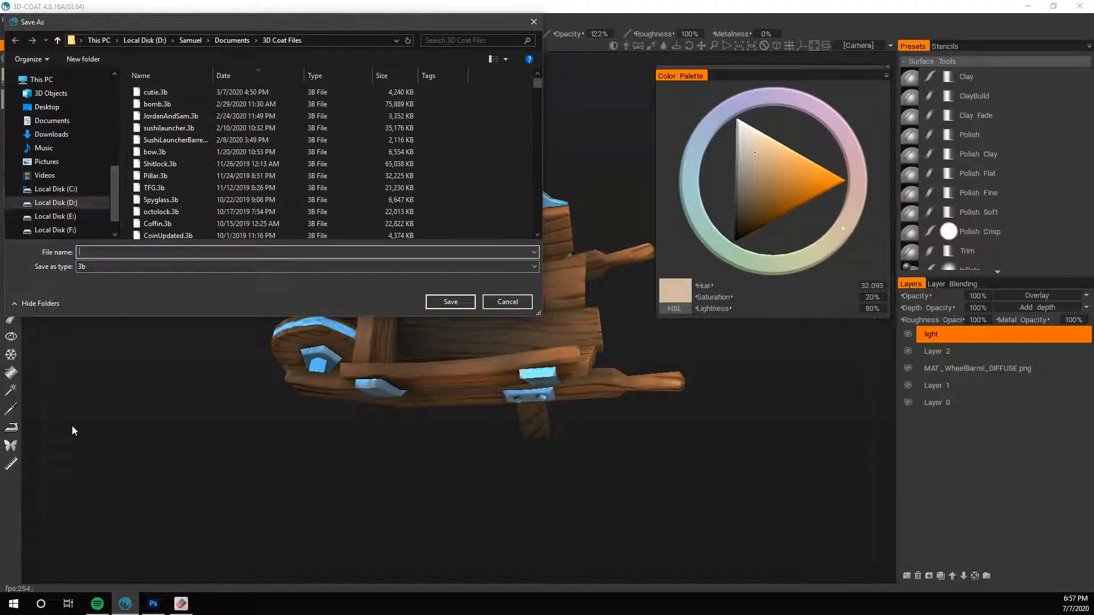
text(Wheelbarrel)
key(Return)
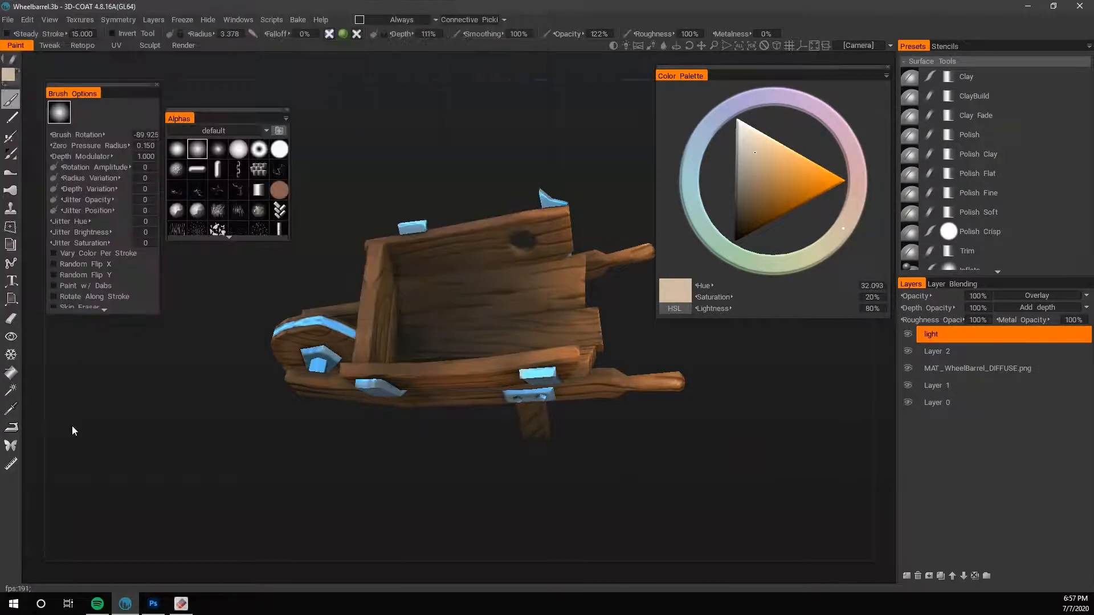
- Shade the top edge of the front board with the cool shadow colour at a brush radius of 0.855
drag(470, 454, 510, 486)
drag(387, 390, 369, 327)
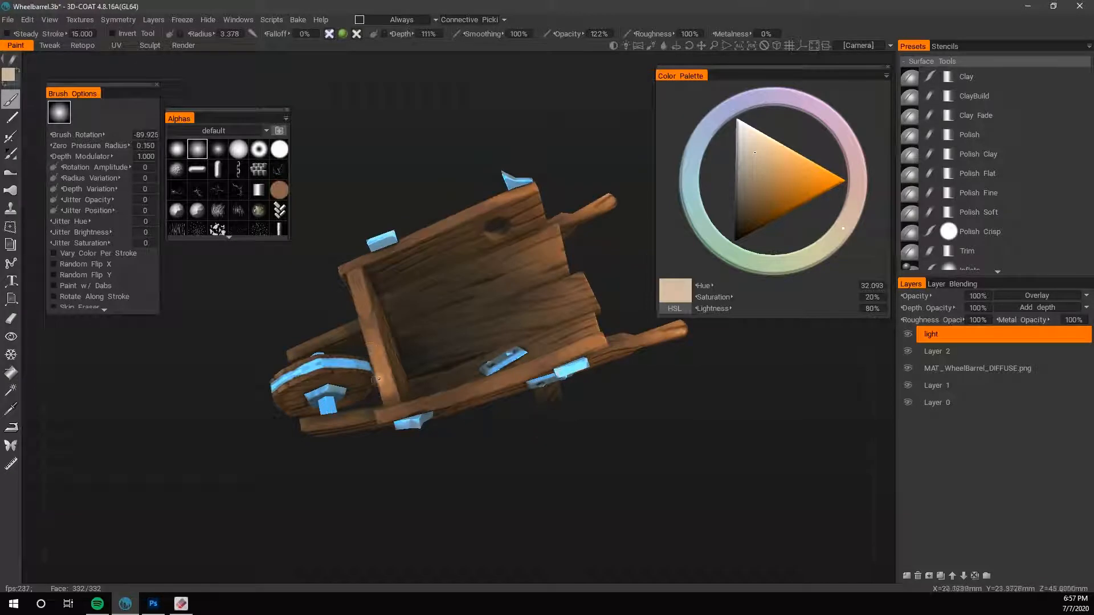
key(ctrl+z)
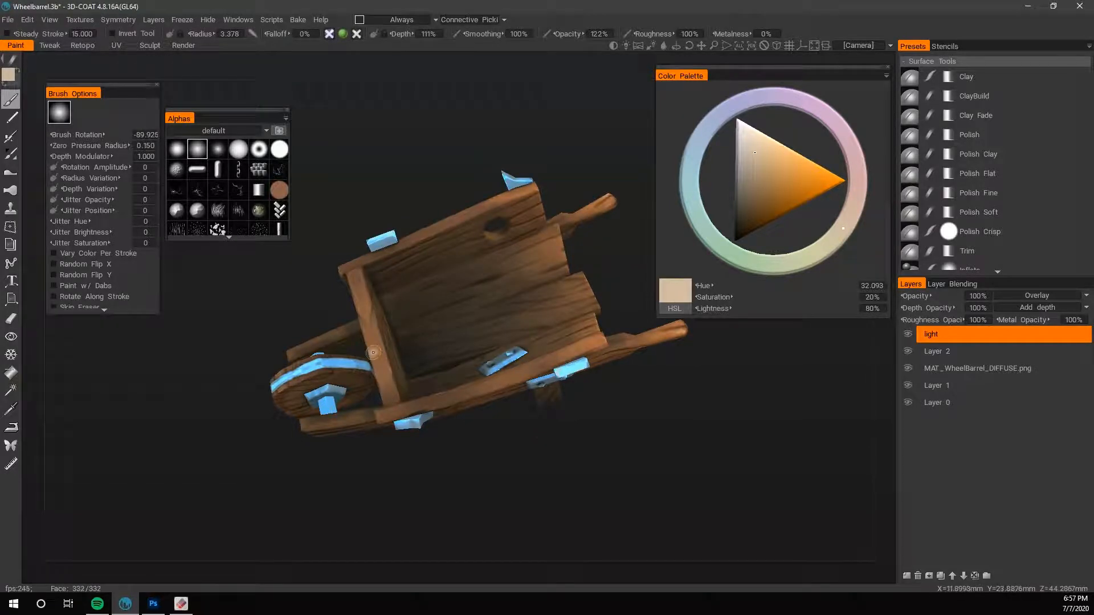
key(x)
right_drag(385, 312, 371, 315)
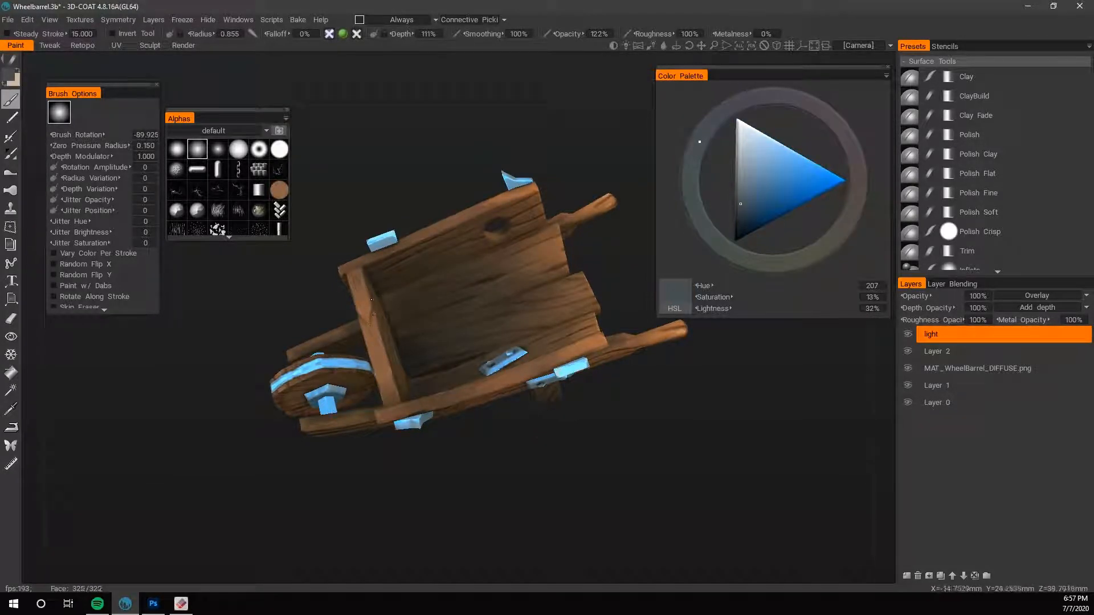
- Hide the light layer and Layer 2, and make MAT_WheelBarrel_DIFFUSE.png the active layer
mouse_move(495, 453)
mouse_down()
mouse_move(513, 463)
mouse_move(472, 480)
mouse_move(565, 477)
mouse_move(581, 493)
mouse_up()
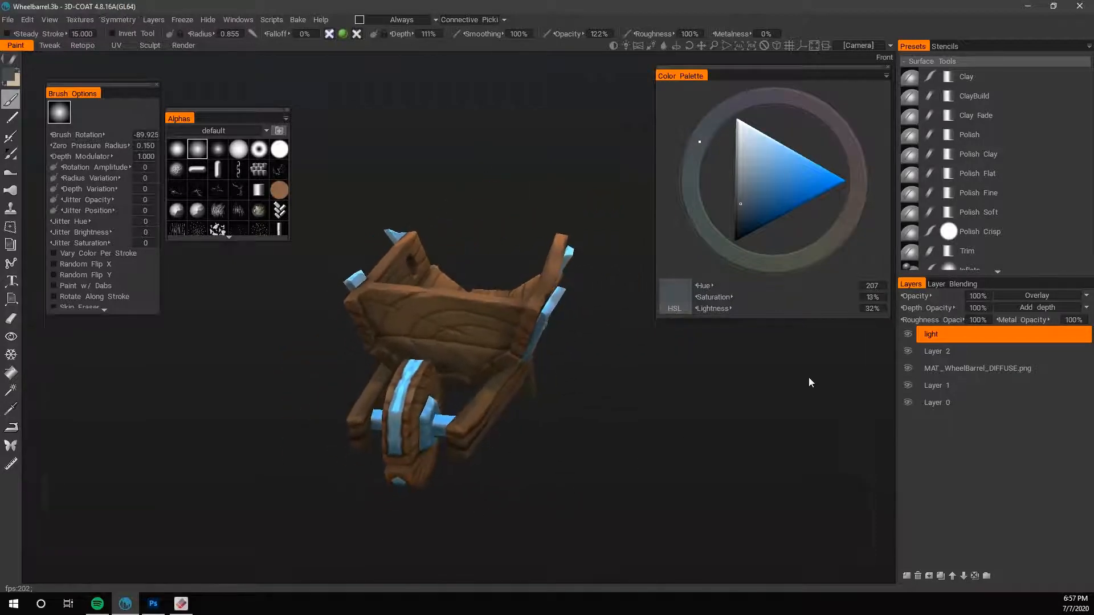
click(908, 335)
click(908, 352)
click(949, 369)
- Sample blues from the wheel's metal band and touch up the band with brush radius 1.865 and depth 229%
drag(774, 454, 480, 491)
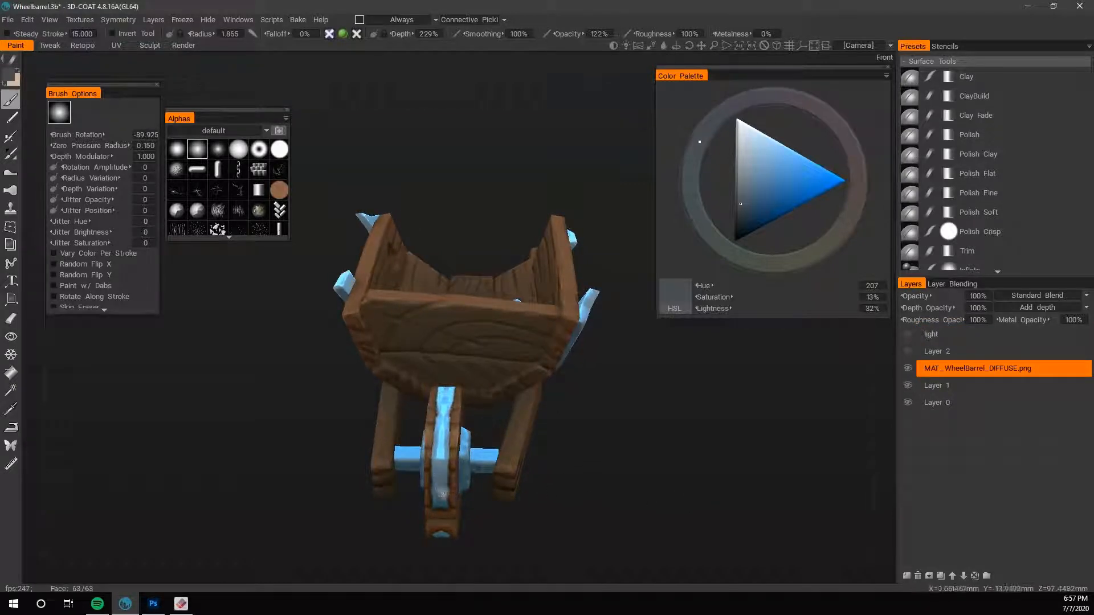
key(v)
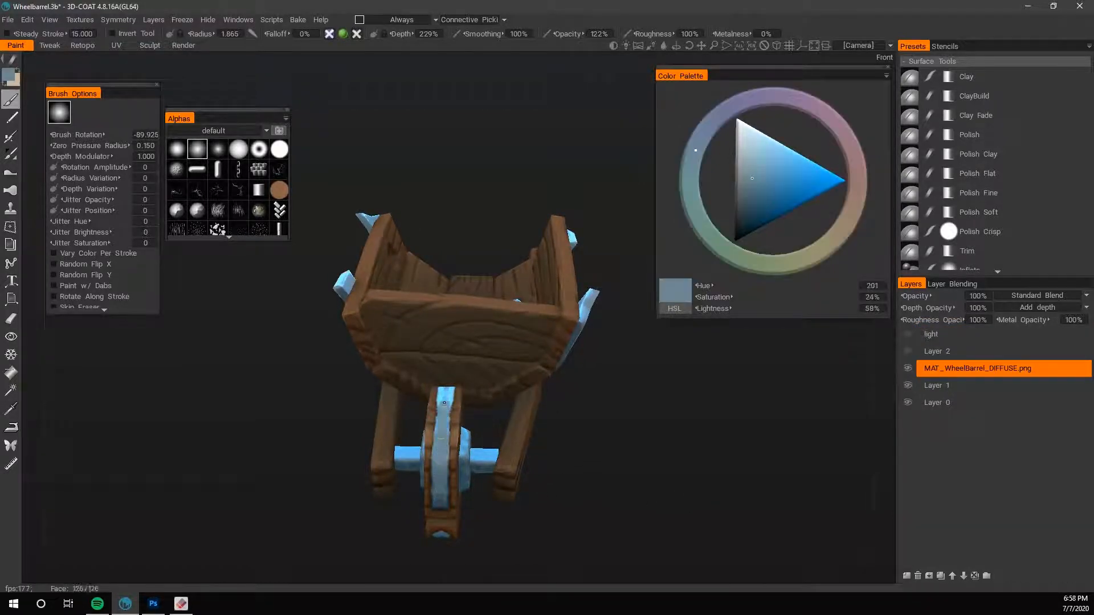
drag(628, 469, 753, 532)
drag(595, 424, 678, 472)
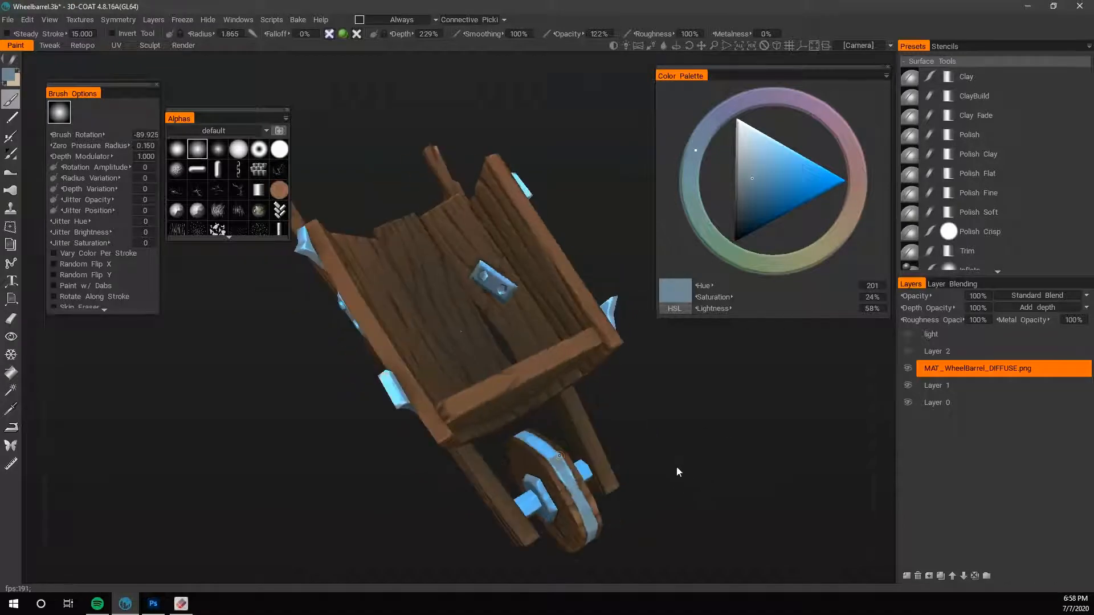
key(v)
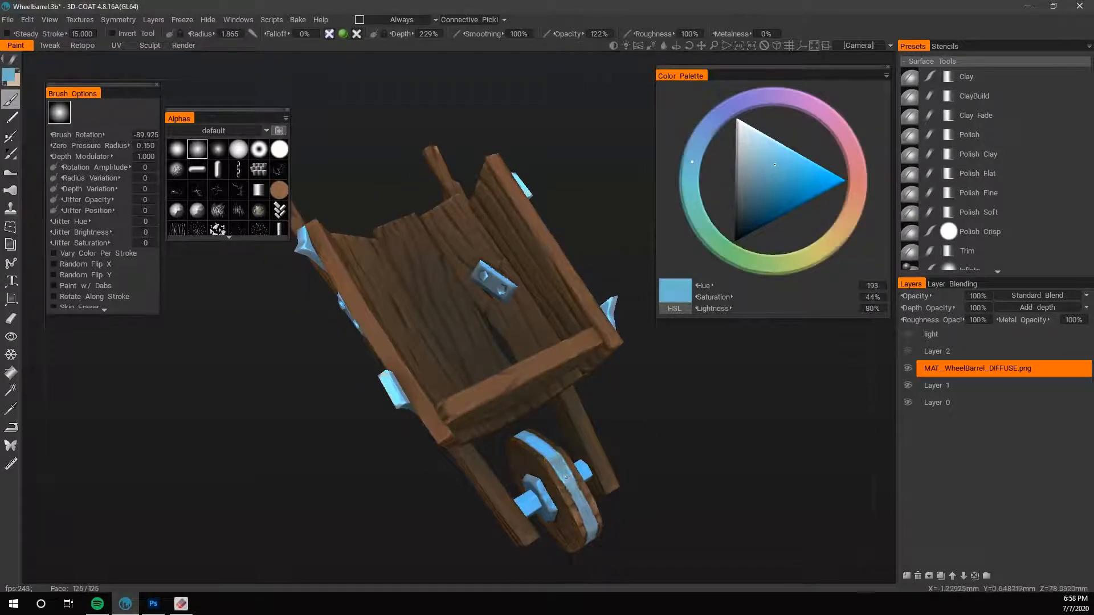
drag(566, 477, 617, 224)
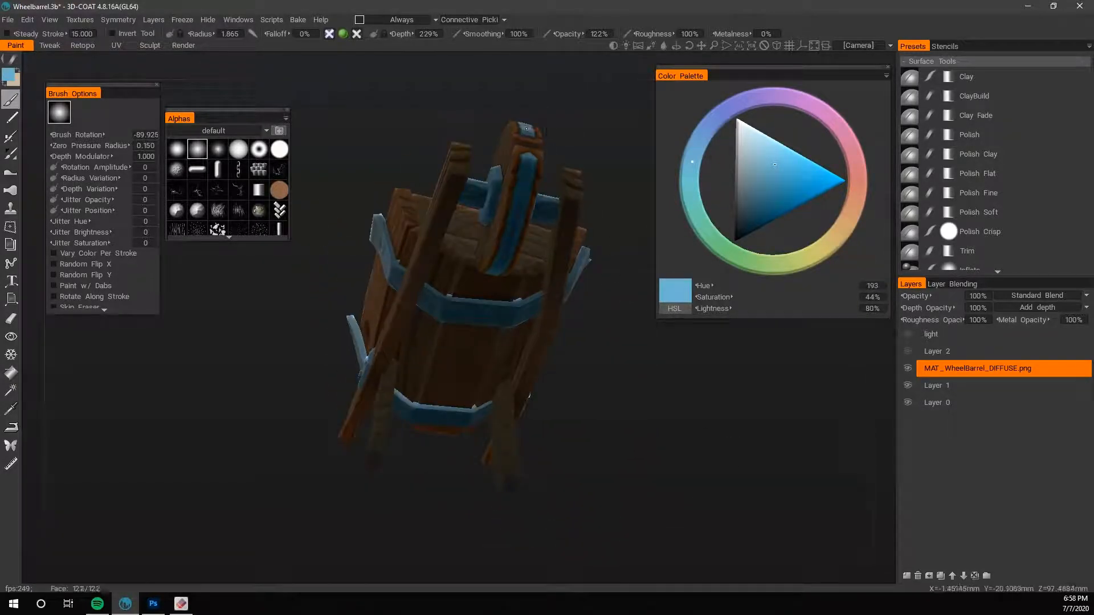
- Paint the underside of the wheel's metal band with a sampled blue of hue 196, saturation 28% and lightness 44%
key(v)
drag(530, 163, 503, 257)
drag(523, 188, 501, 264)
drag(598, 376, 639, 387)
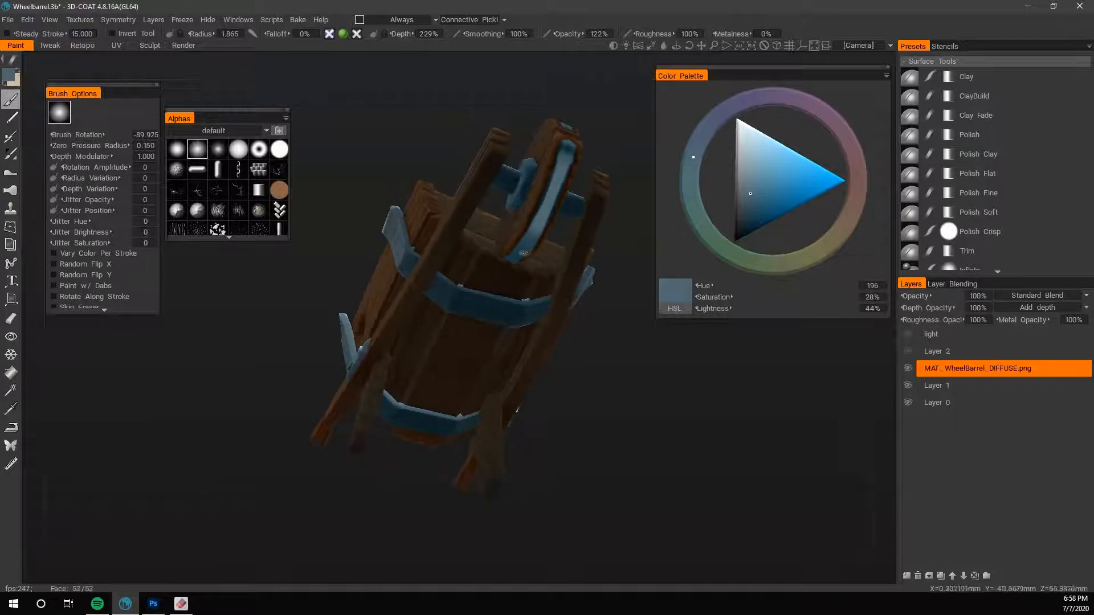
drag(541, 195, 615, 517)
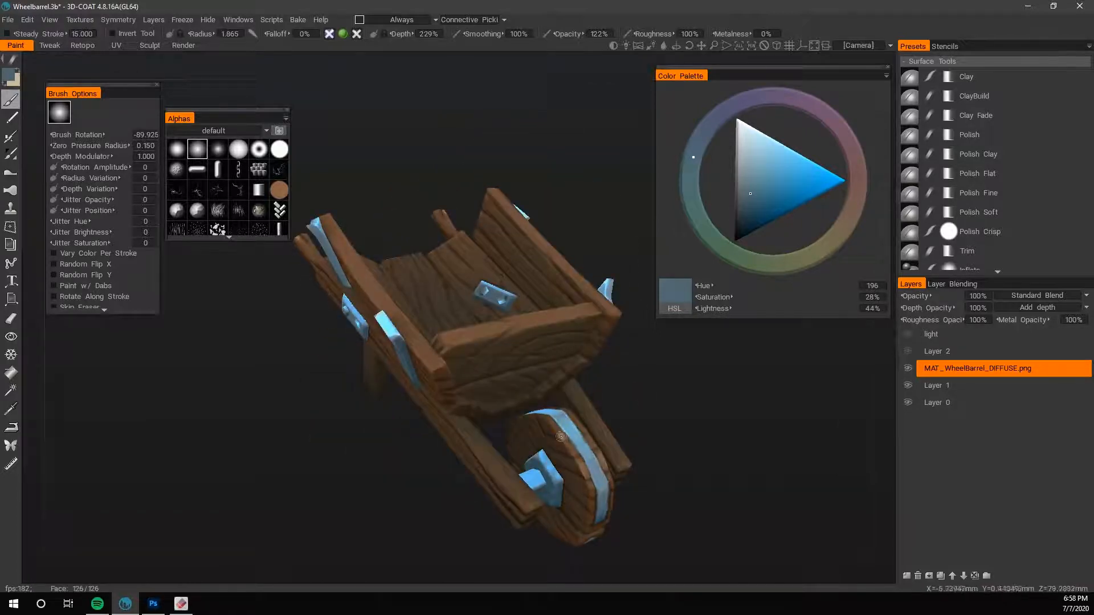
- Sample the wheel's brown wood colour and retouch the wood beside the metal band with a brush radius of 0.910
key(v)
drag(560, 436, 651, 293)
drag(604, 331, 514, 192)
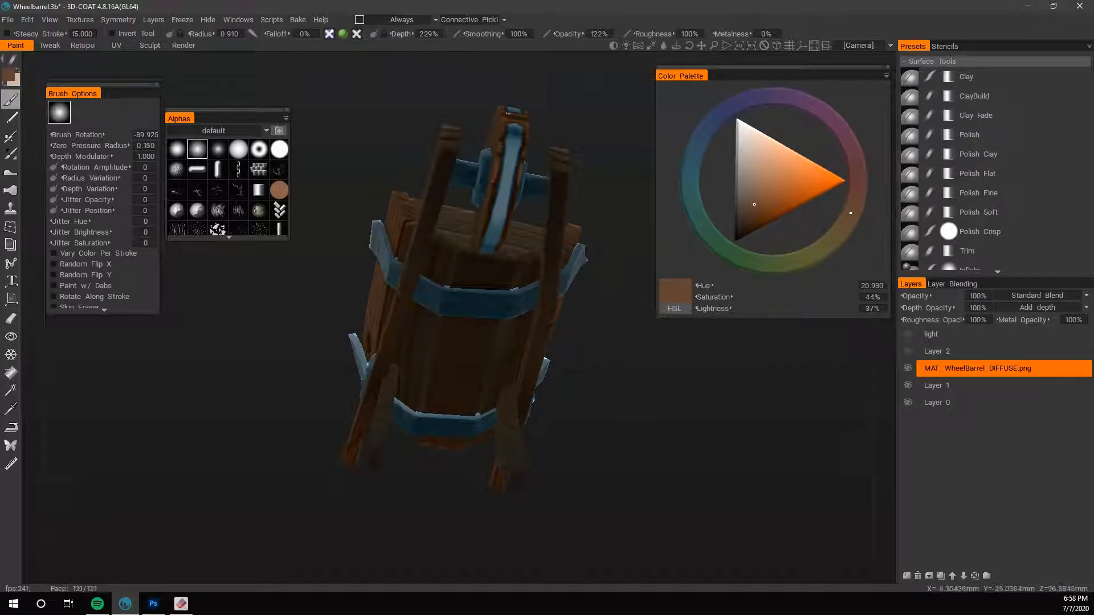
drag(582, 379, 631, 347)
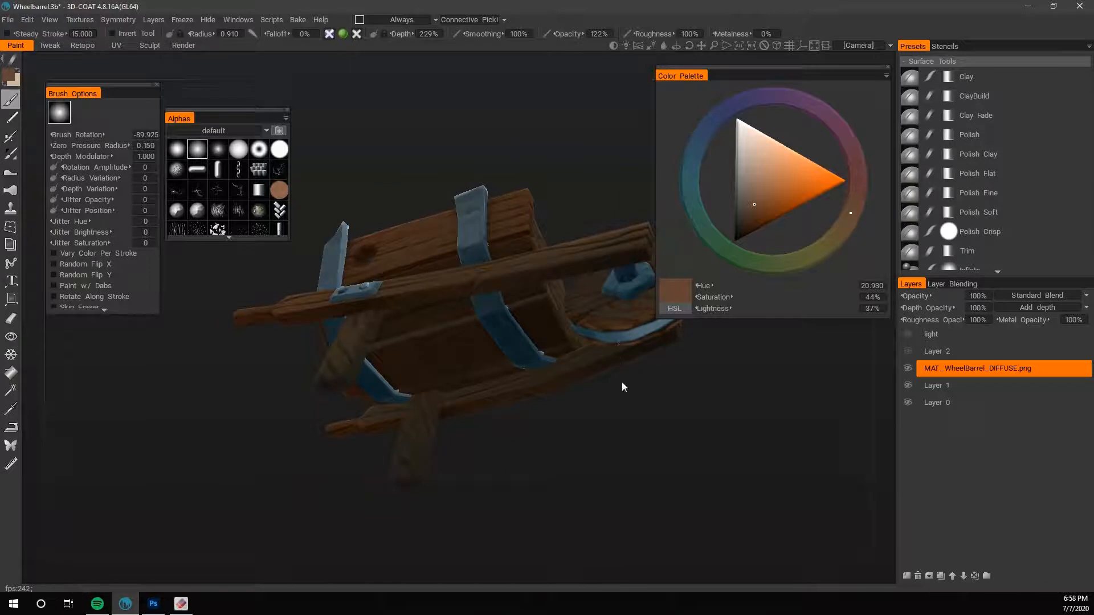
- Sample a near-black tone of hue 353, saturation 28% and lightness 10%, and darken the barrow's underside with brush radius 6.229
drag(622, 387, 725, 421)
middle_drag(701, 455, 600, 344)
right_drag(600, 344, 705, 370)
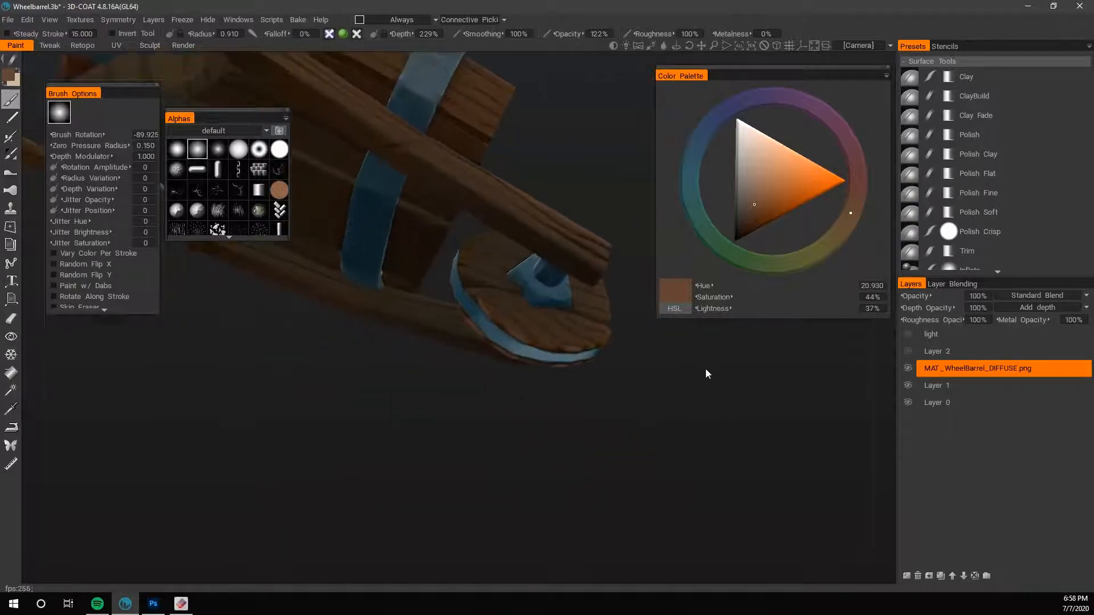
drag(541, 415, 497, 327)
key(v)
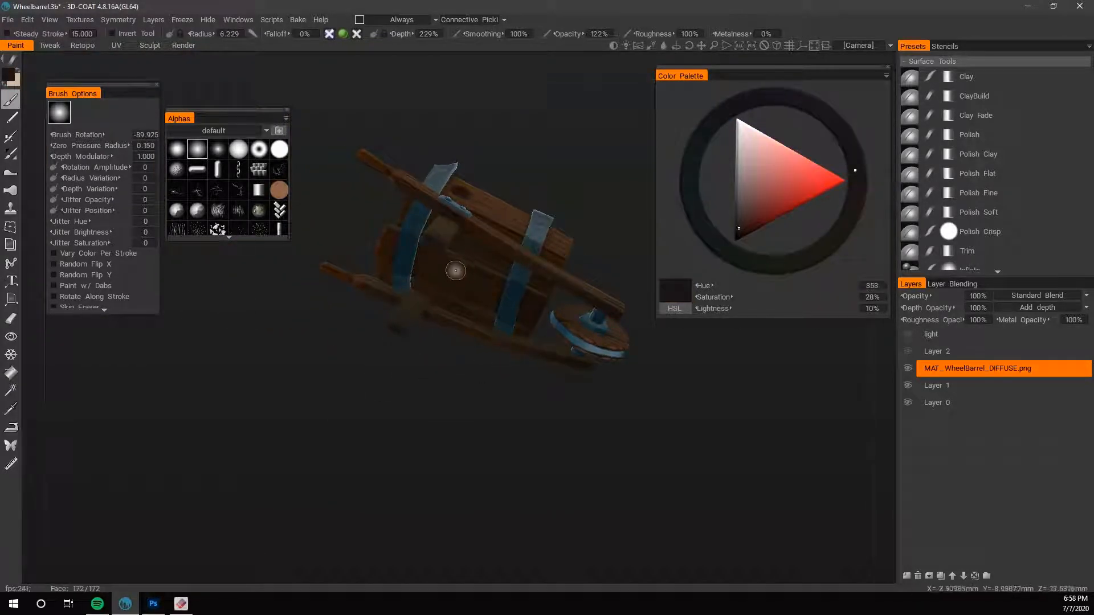
drag(455, 270, 424, 266)
drag(496, 407, 500, 379)
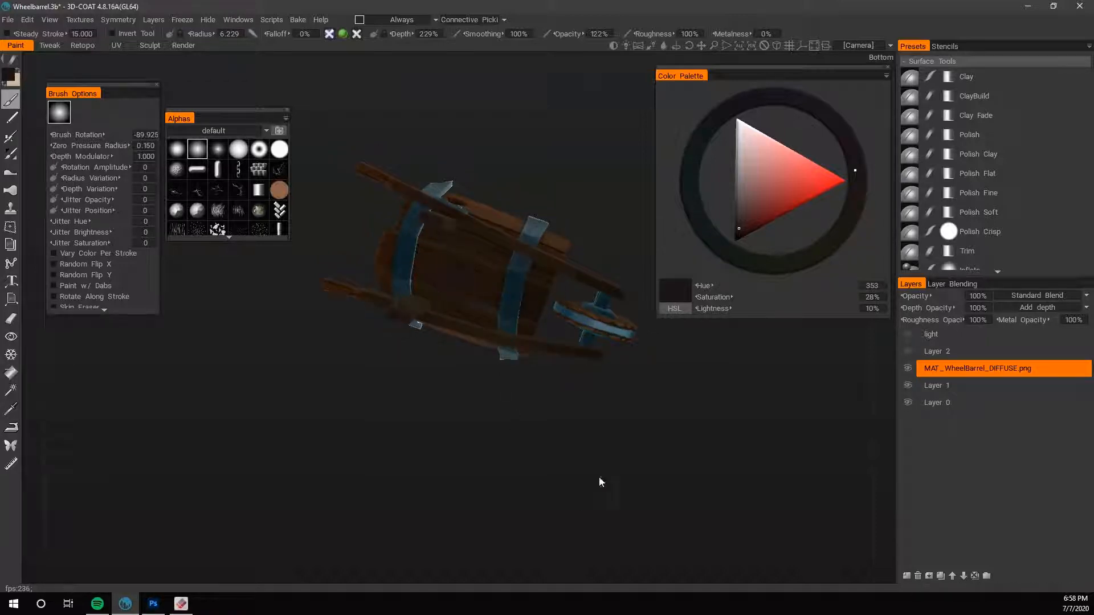
- Sample light and dark blues from the wheel's metal band and touch up the band with brush radius 2.438
mouse_move(598, 480)
mouse_down()
mouse_move(524, 420)
mouse_move(482, 434)
mouse_move(397, 511)
mouse_move(392, 436)
mouse_up()
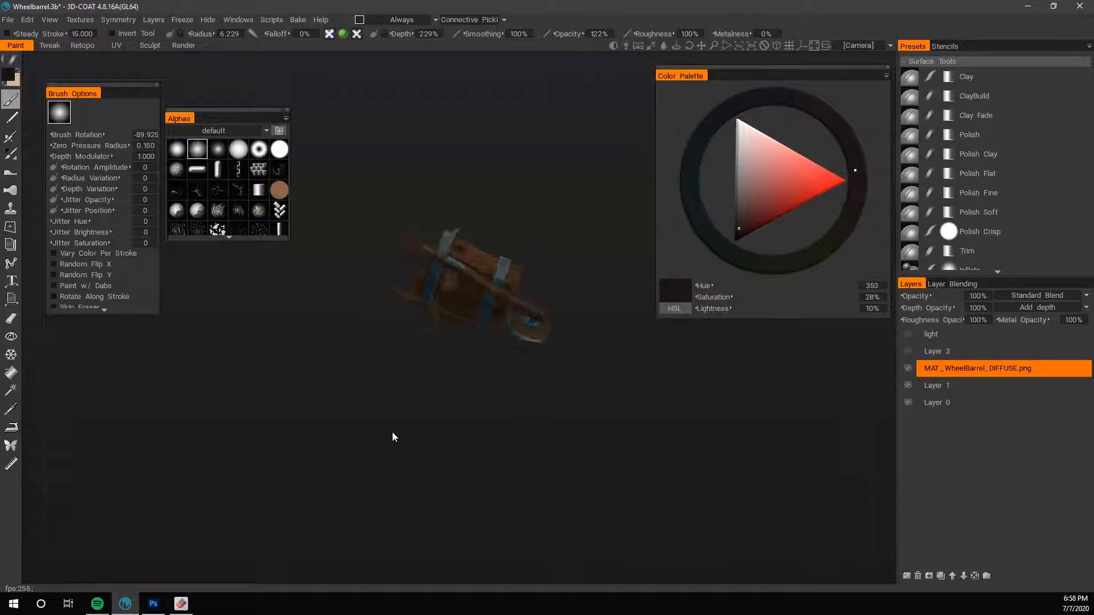
right_drag(392, 436, 707, 450)
drag(708, 450, 666, 399)
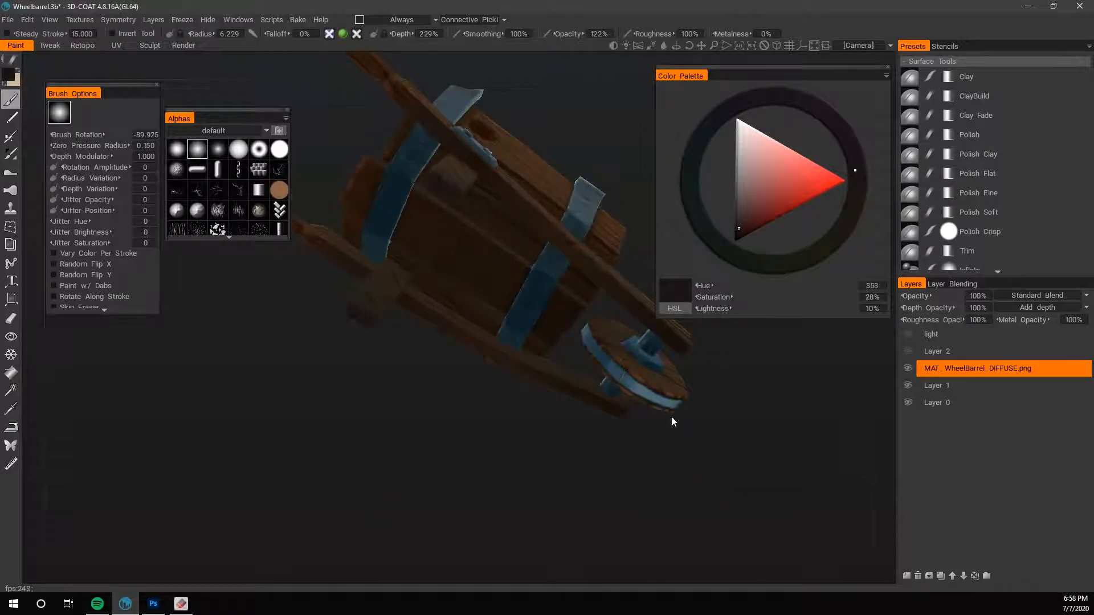
key(v)
key(bracketleft)
key(bracketleft)
key(bracketleft)
key(bracketleft)
key(bracketleft)
key(bracketleft)
key(bracketleft)
key(bracketleft)
key(bracketleft)
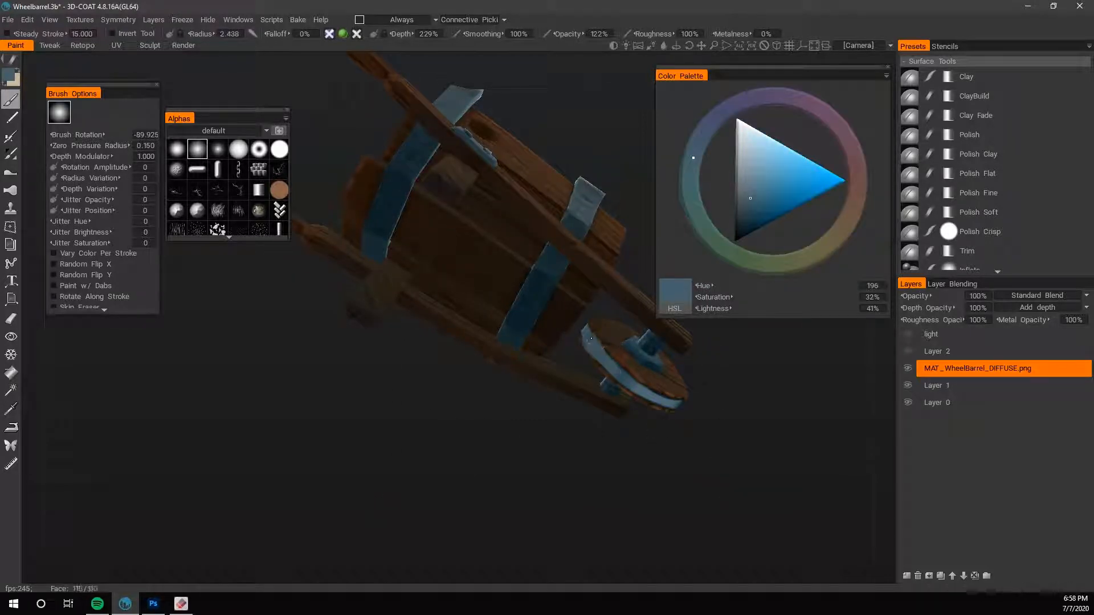
key(v)
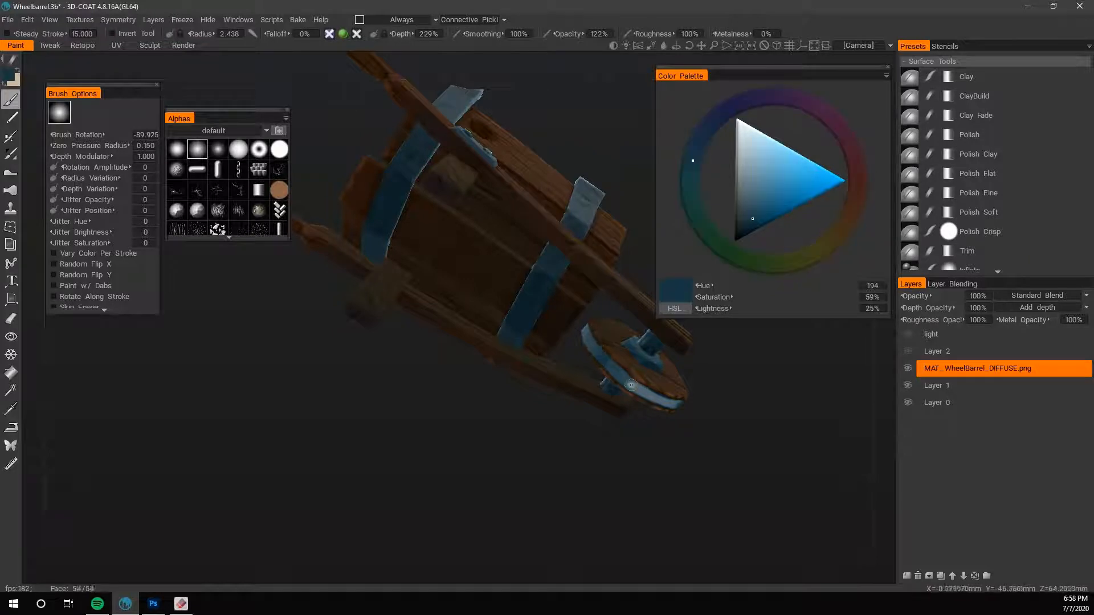
- Paint the rounded end of the wheel's metal band with sampled blues using brush radius 1.624
drag(698, 410, 490, 465)
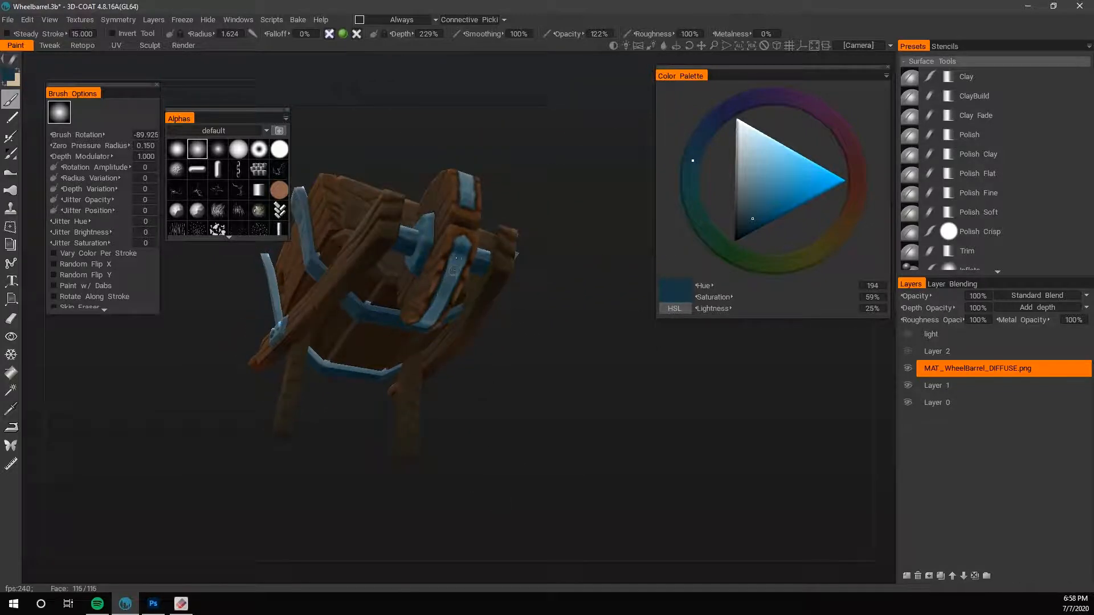
key(v)
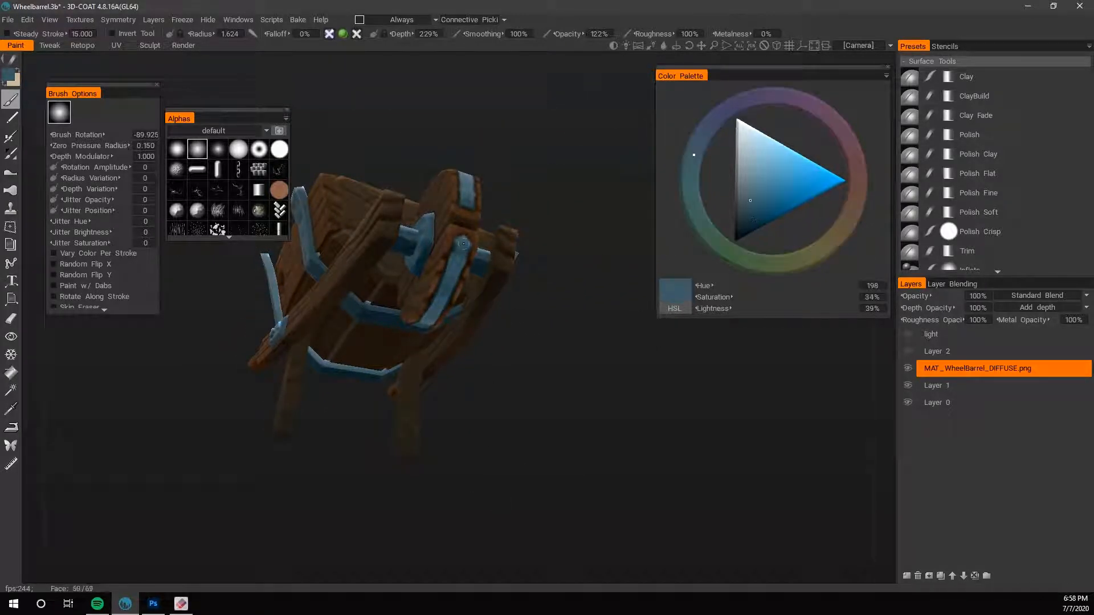
key(v)
right_drag(559, 426, 587, 369)
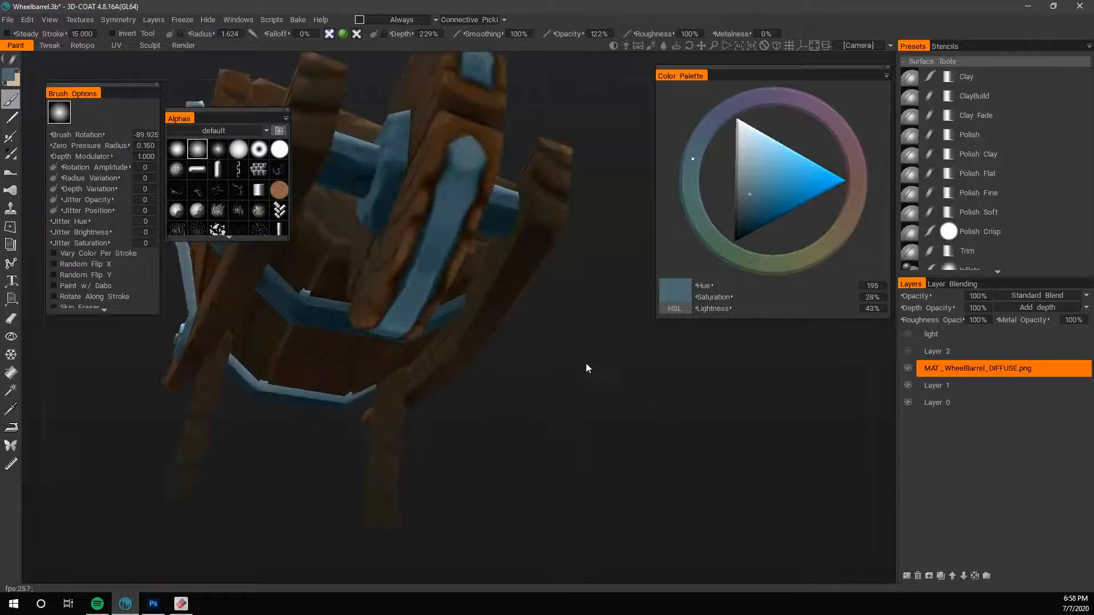
- Sample a very dark brown of hue 14.118 and outline the metal band's rounded end with brush radius 0.743
key(v)
key(bracketleft)
key(bracketleft)
key(bracketleft)
key(bracketleft)
key(bracketleft)
drag(445, 156, 456, 140)
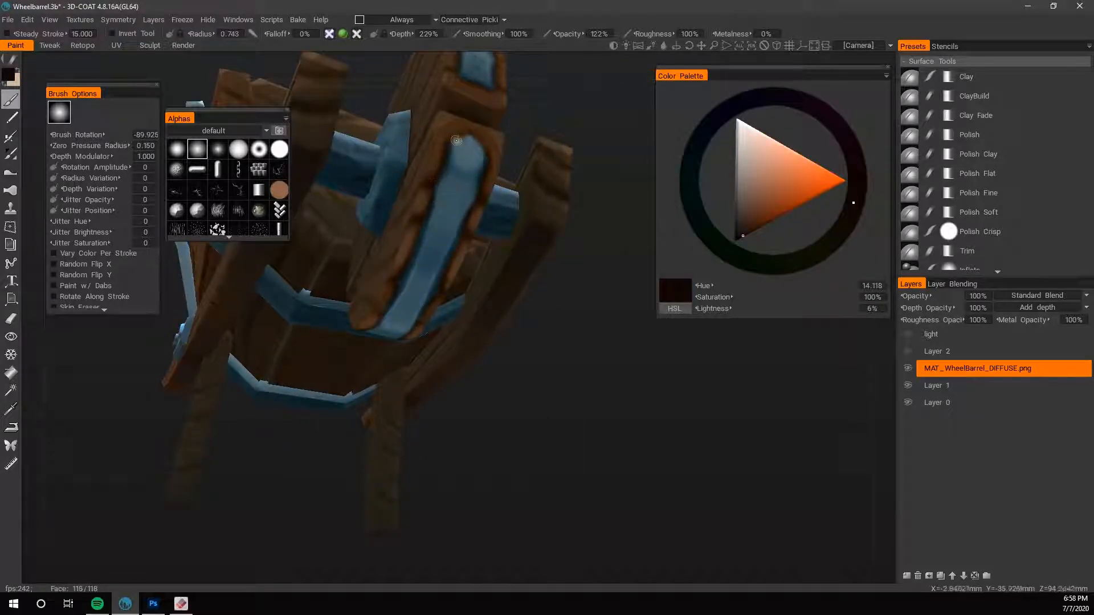
- Try a brown stroke of hue 23.415 along the rounded end of the wheel's metal band, and undo it
key(v)
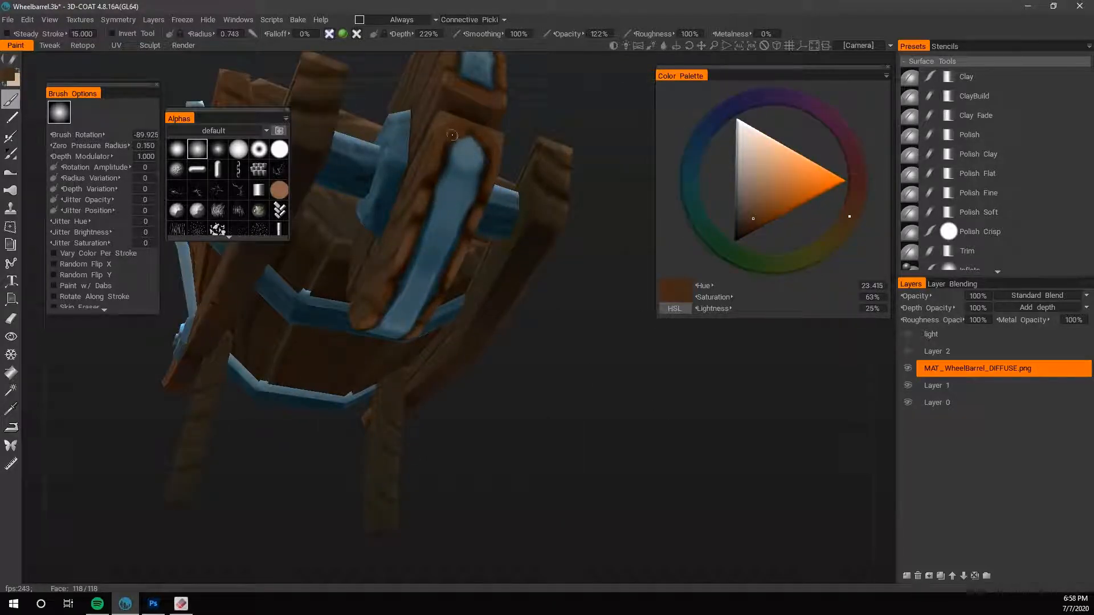
key(v)
drag(439, 181, 466, 146)
key(ctrl+z)
- Touch up the wheel's front metal band with sampled blues at brush radius 2.259, and save the project
key(v)
key(v)
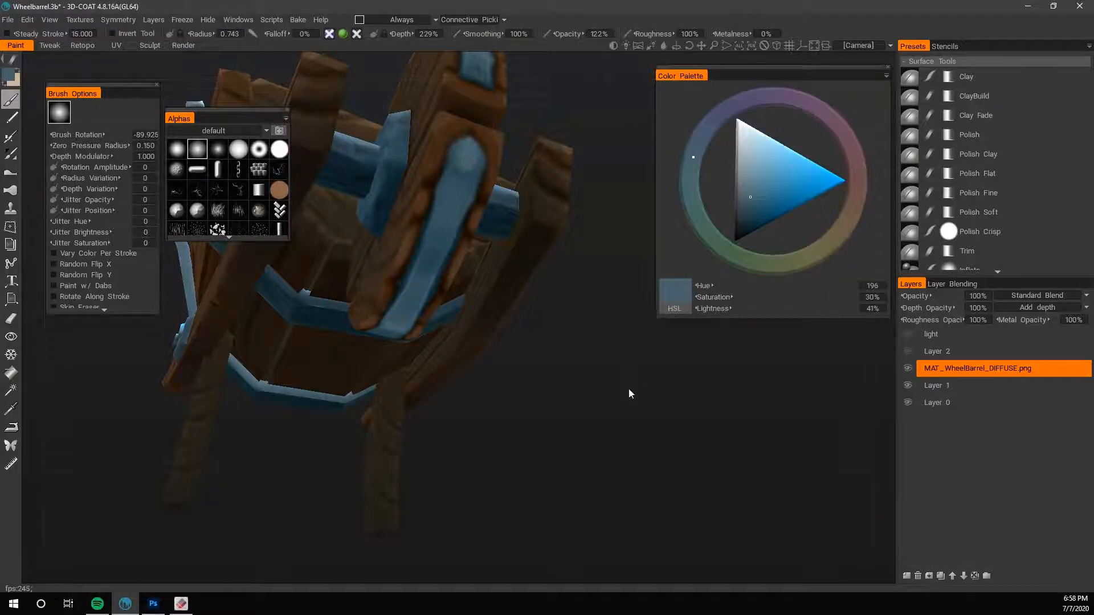
right_drag(629, 390, 507, 450)
mouse_move(507, 450)
mouse_down()
mouse_move(474, 505)
mouse_move(506, 484)
mouse_move(538, 483)
mouse_up()
key(v)
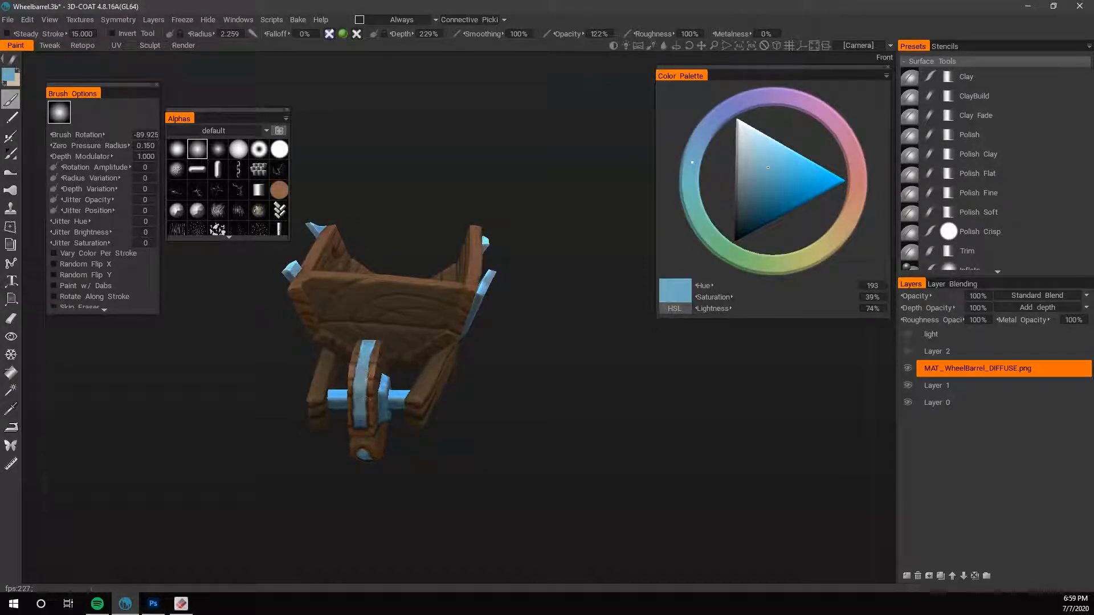
drag(444, 484, 464, 376)
key(x)
key(v)
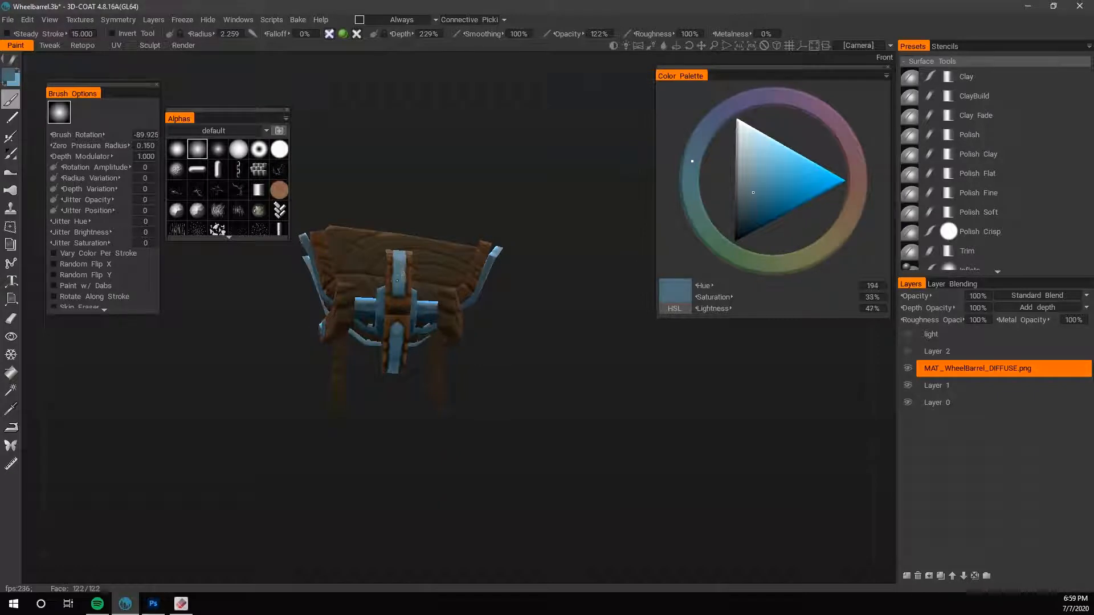
key(x)
drag(464, 376, 558, 504)
drag(573, 465, 578, 430)
- Try a light blue stroke on the barrow's side metal band near the wheel, and undo it
scroll(578, 430, up, 4)
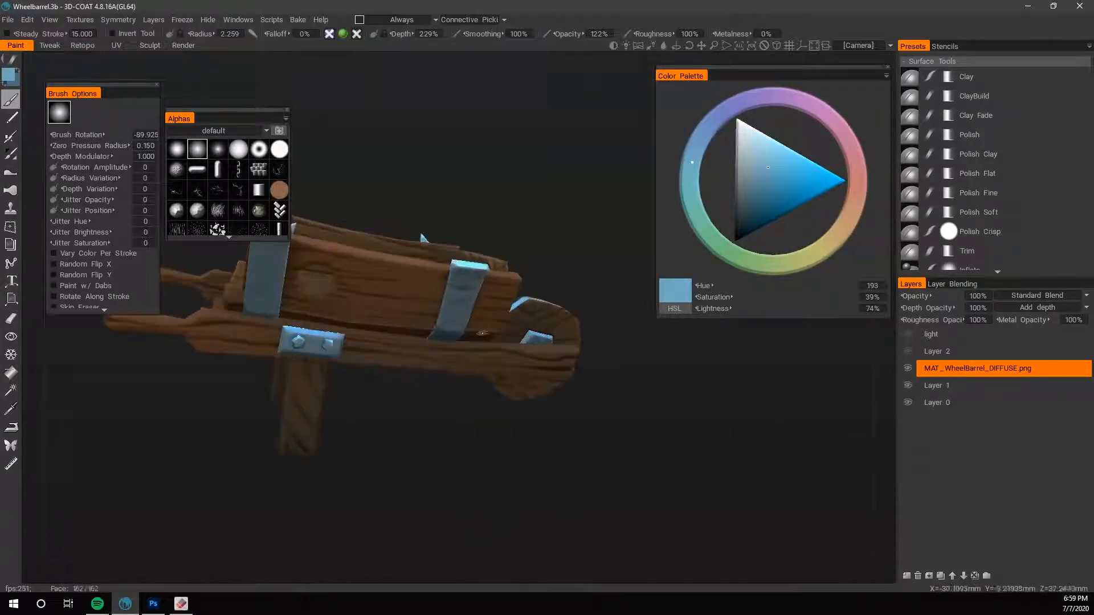
drag(455, 311, 449, 326)
key(ctrl+z)
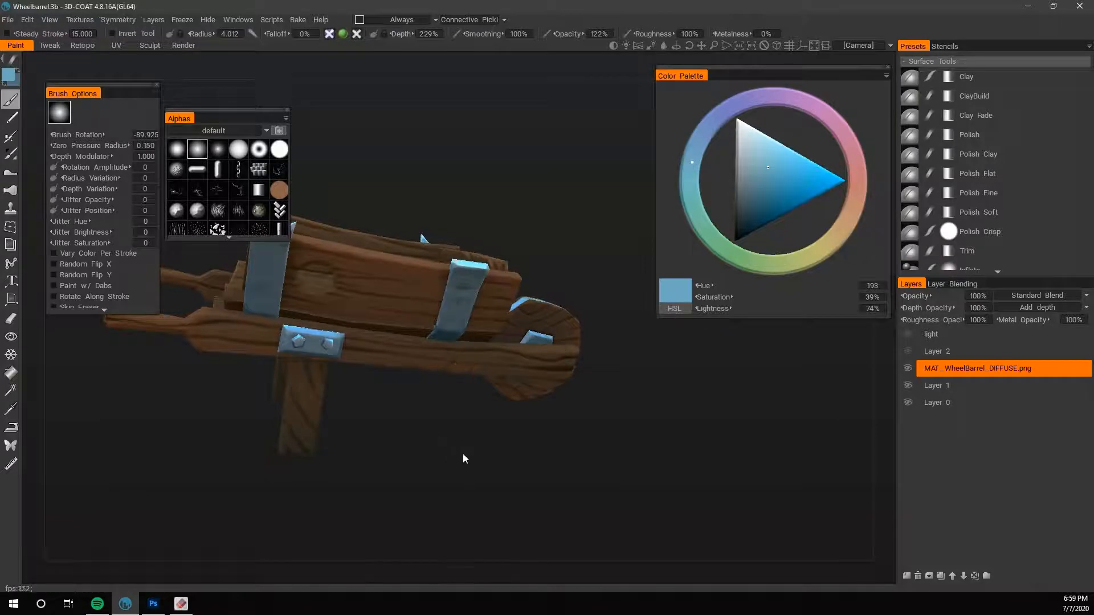
mouse_move(463, 454)
mouse_down()
mouse_move(354, 515)
mouse_move(416, 529)
mouse_move(468, 487)
mouse_up()
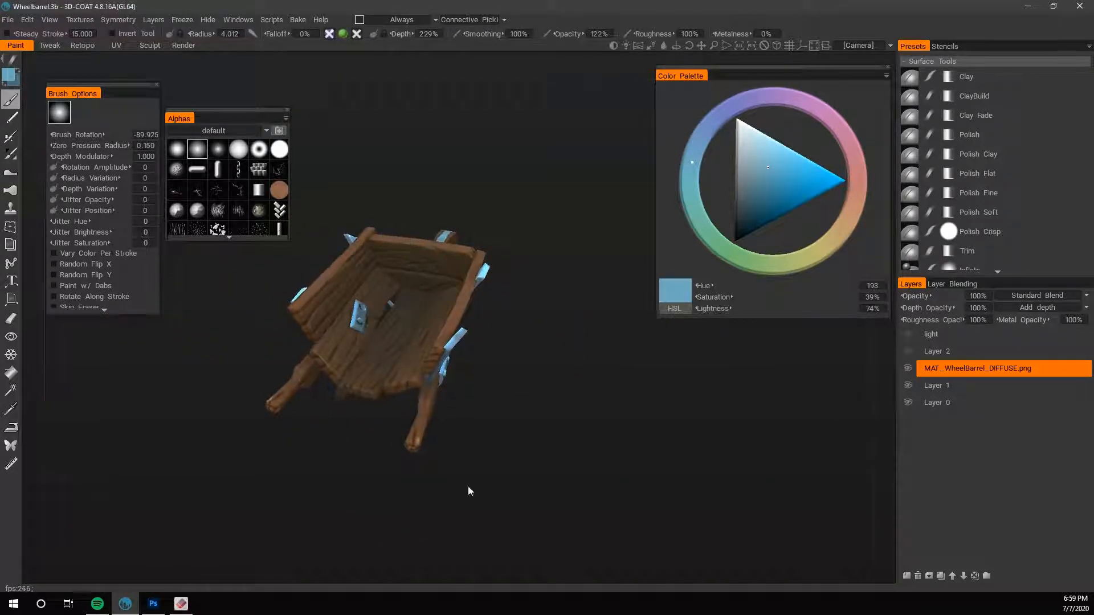
- Show Layer 2 and the light layer again, and compare the barrow with and without the light layer
drag(910, 352, 908, 335)
drag(814, 484, 723, 453)
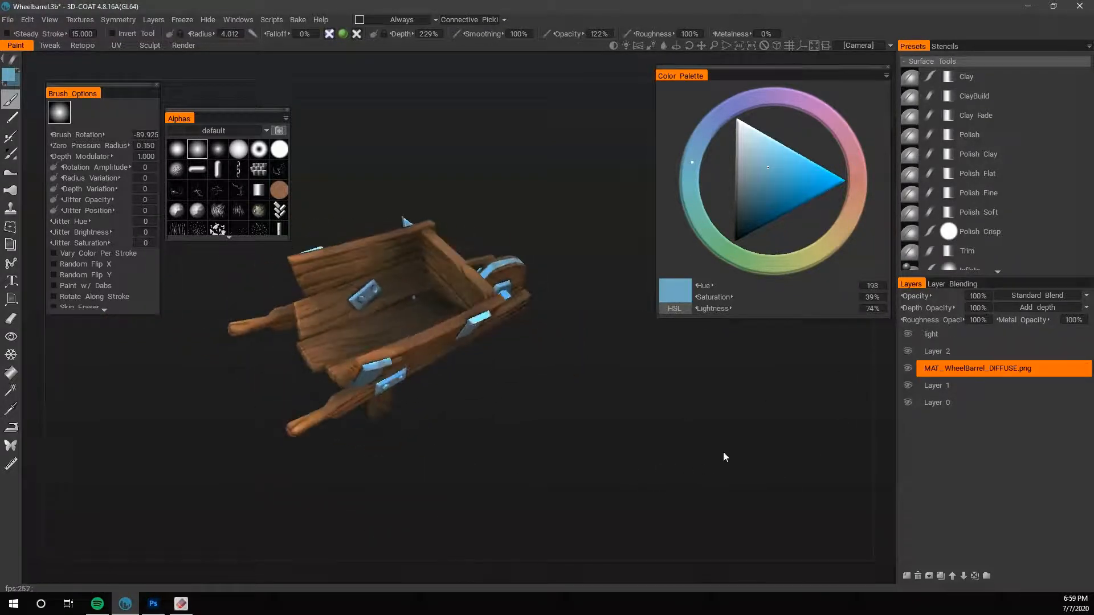
click(908, 332)
click(908, 336)
mouse_move(697, 418)
mouse_down()
mouse_move(470, 495)
mouse_move(676, 456)
mouse_move(368, 404)
mouse_move(712, 452)
mouse_move(681, 433)
mouse_move(675, 448)
mouse_up()
scroll(677, 456, down, 4)
scroll(409, 414, up, 4)
key(v)
drag(543, 476, 612, 502)
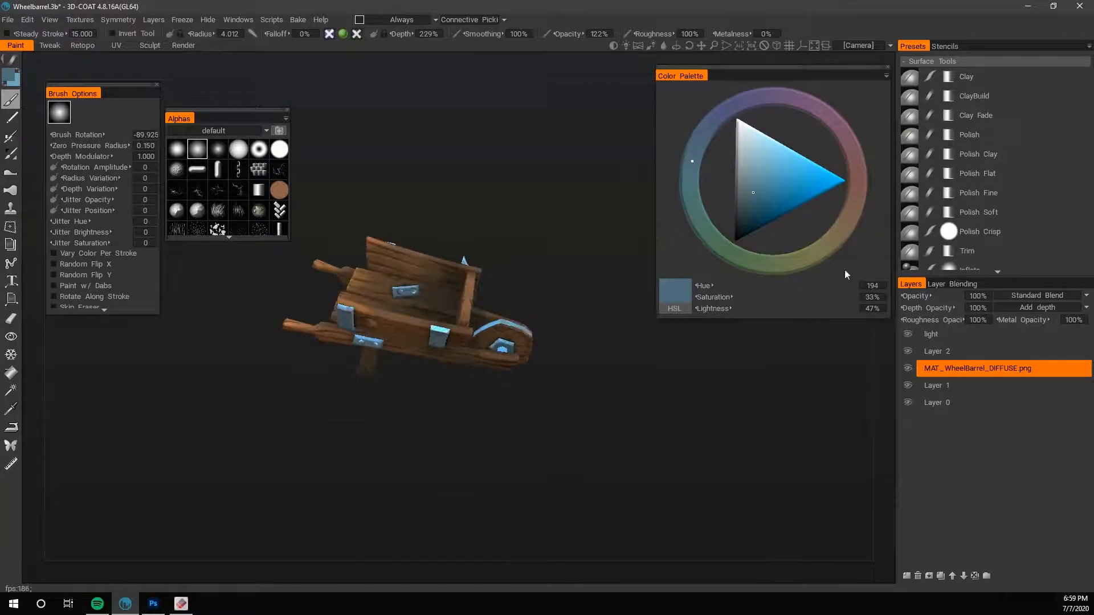
- Isolate the light layer by hiding all other layers, and set its blend mode to Standard Blend
drag(908, 358, 907, 402)
click(935, 335)
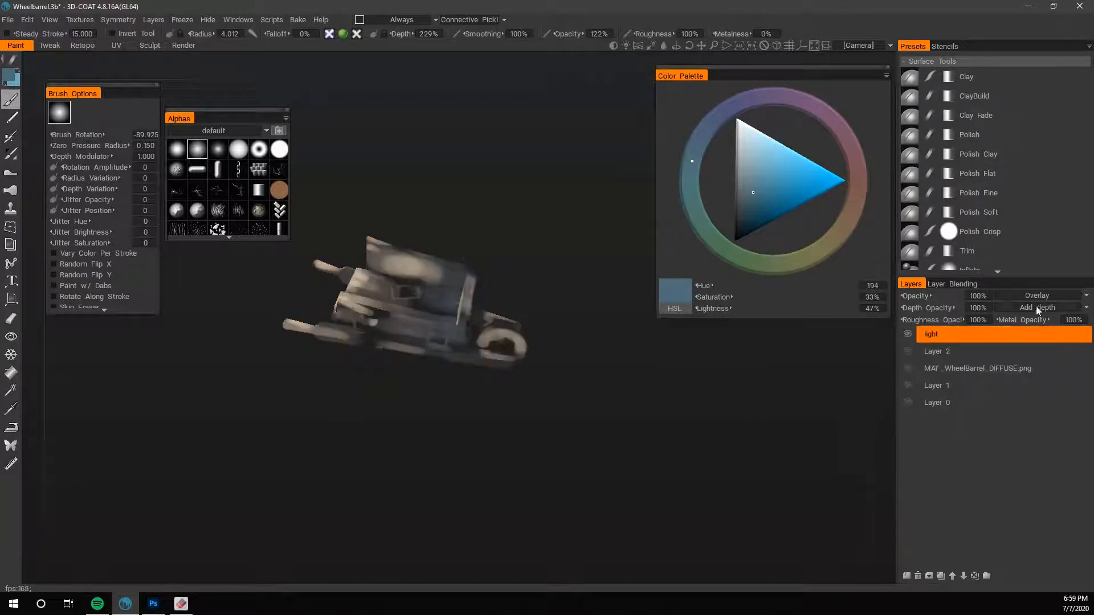
click(1037, 296)
click(1025, 260)
- Examine the isolated light layer's shading around the barrow, sampling its highlight and blue-grey shadow colours
drag(678, 447, 766, 479)
key(v)
key(x)
key(v)
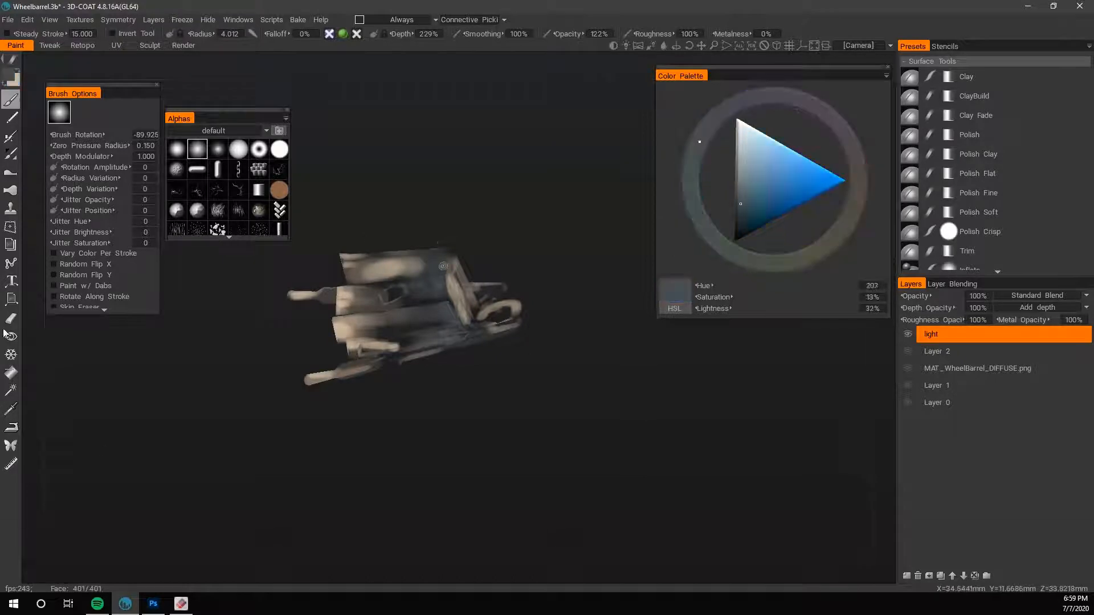
drag(501, 450, 569, 385)
mouse_move(282, 551)
mouse_down()
mouse_move(316, 549)
mouse_move(301, 551)
mouse_up()
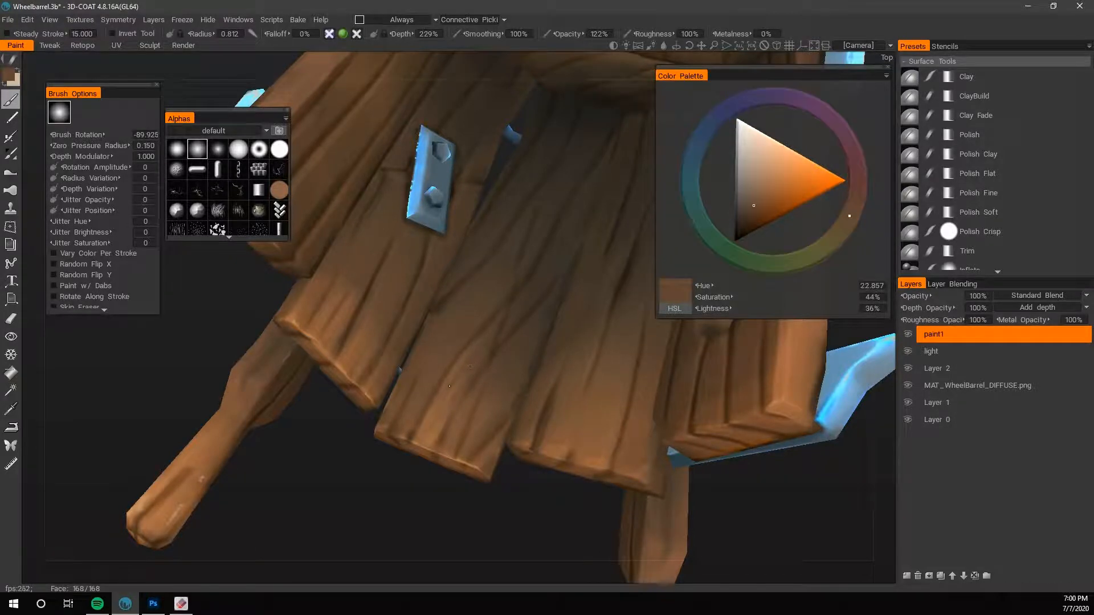
- On the paint1 layer, retouch the middle floor plank with brown hue 22.857, saturation 44%, lightness 36% at brush radius 0.921
drag(450, 397, 466, 362)
drag(447, 410, 476, 362)
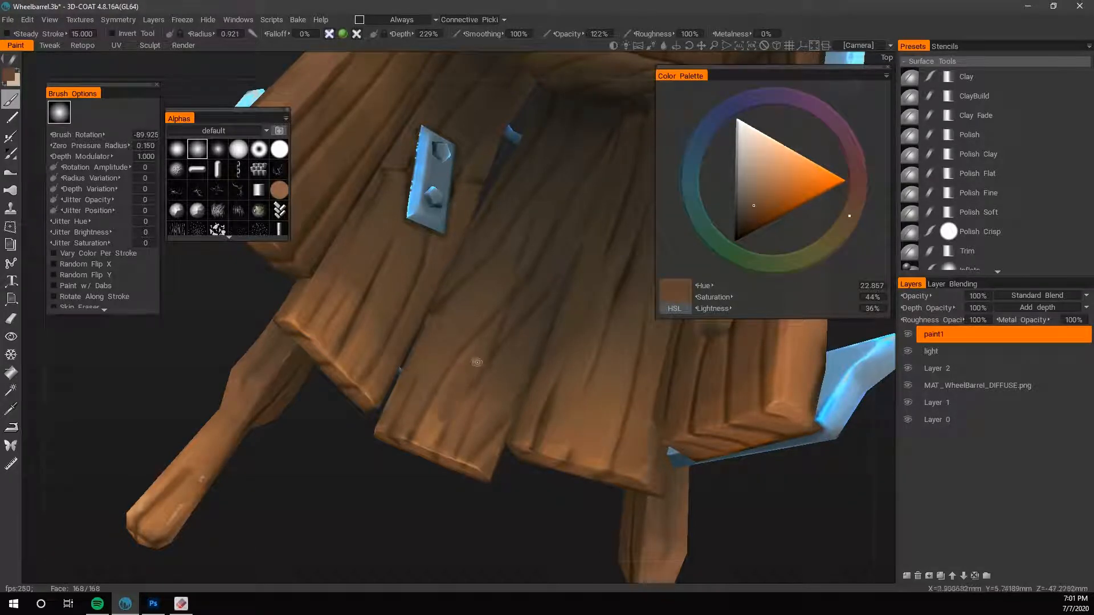
right_drag(467, 361, 470, 365)
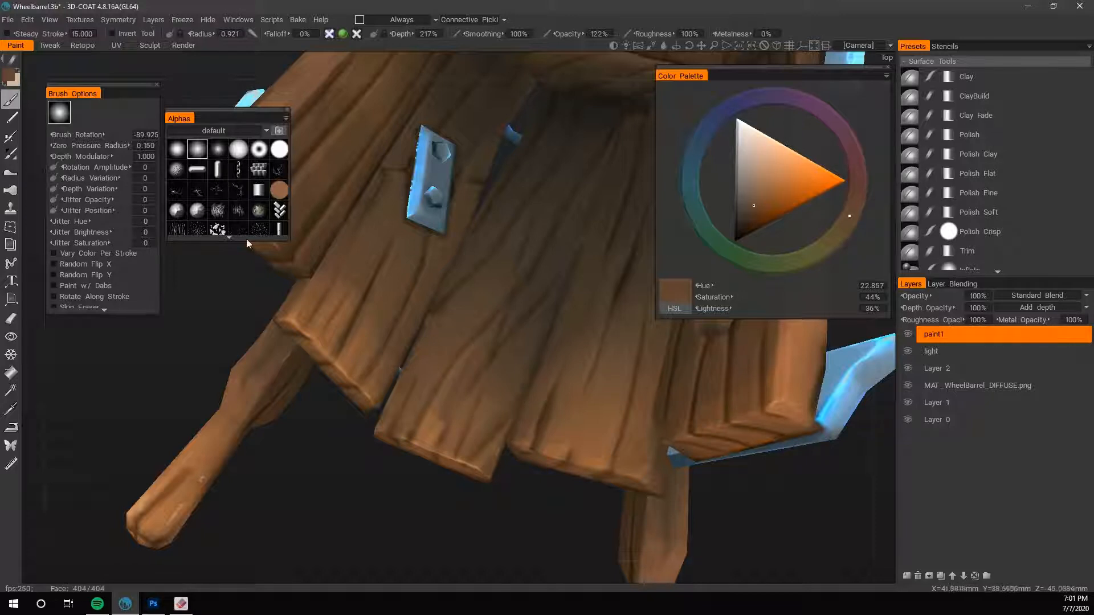
- Switch to the first soft round alpha and paint the middle floor plank with sampled light browns, raising radius to 2.037 and depth to 270%
click(180, 150)
key(v)
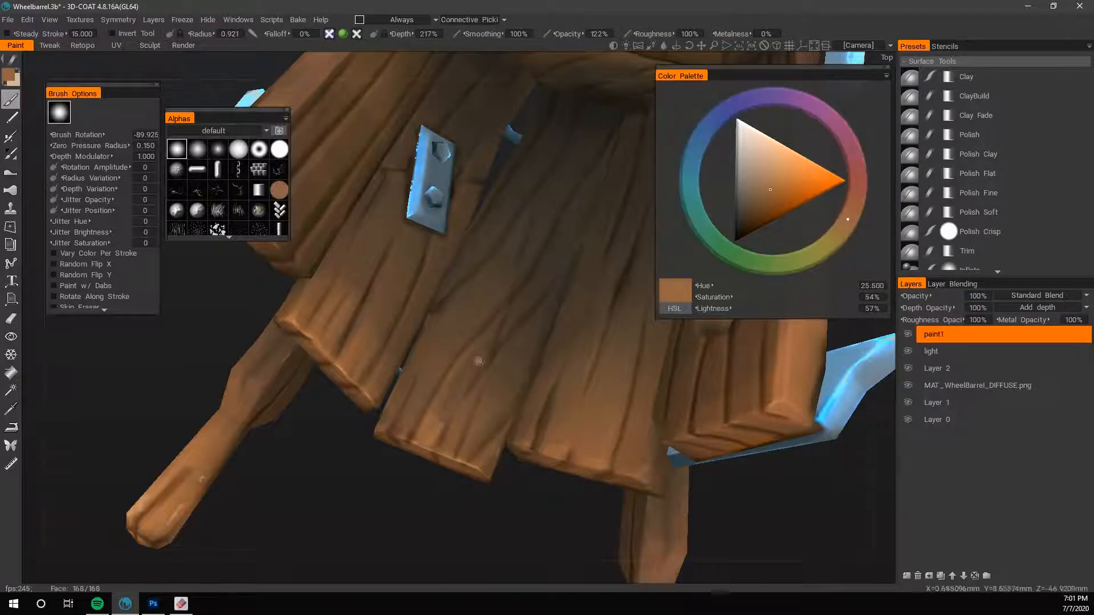
middle_drag(432, 421, 481, 397)
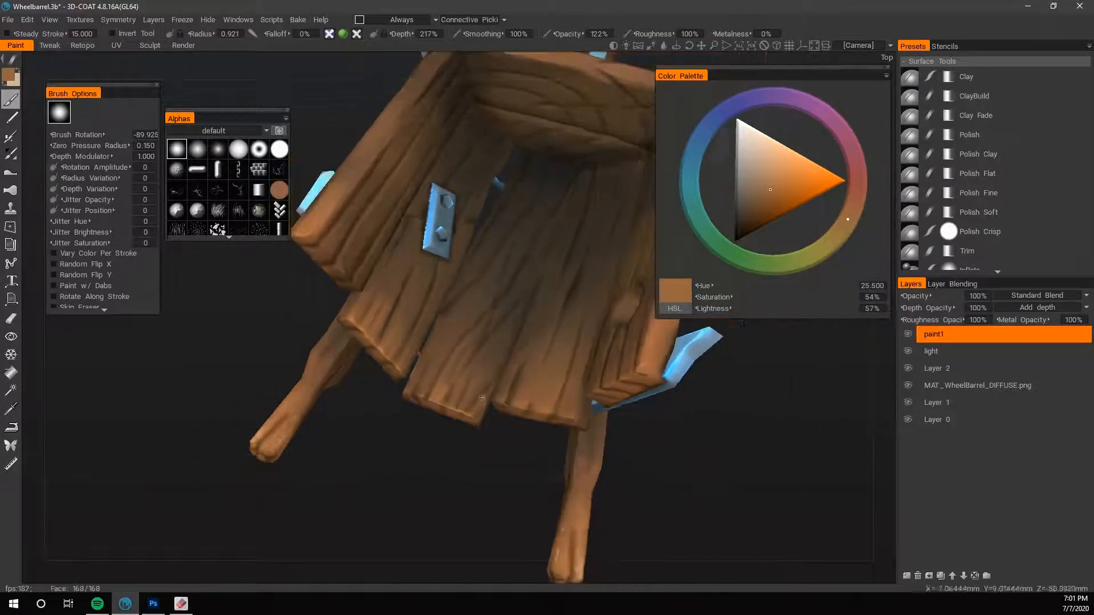
key(v)
right_drag(427, 381, 440, 385)
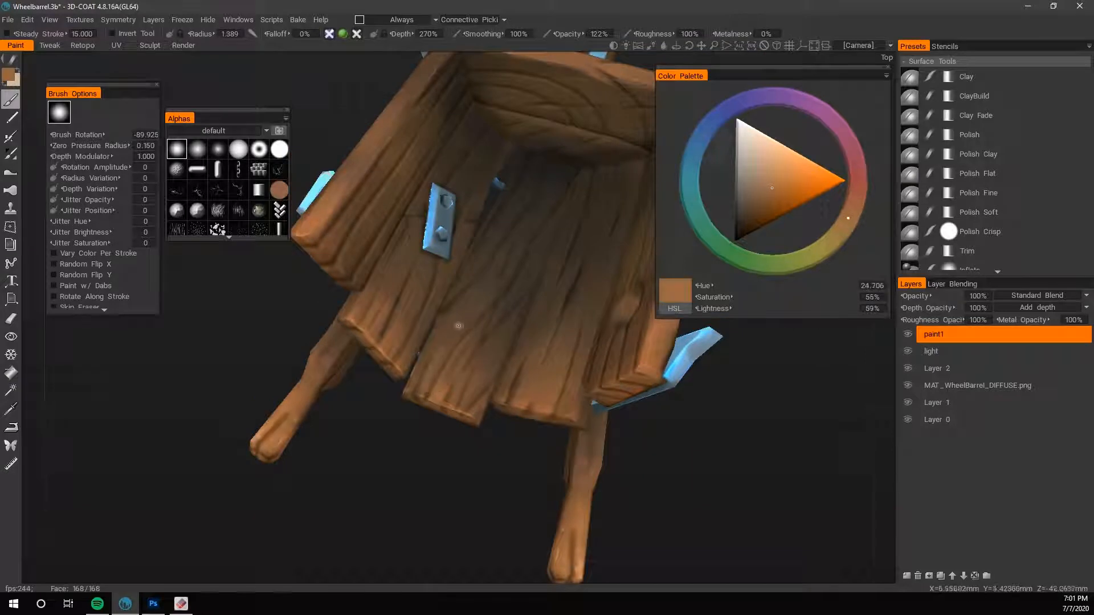
drag(436, 368, 422, 394)
right_drag(433, 347, 444, 350)
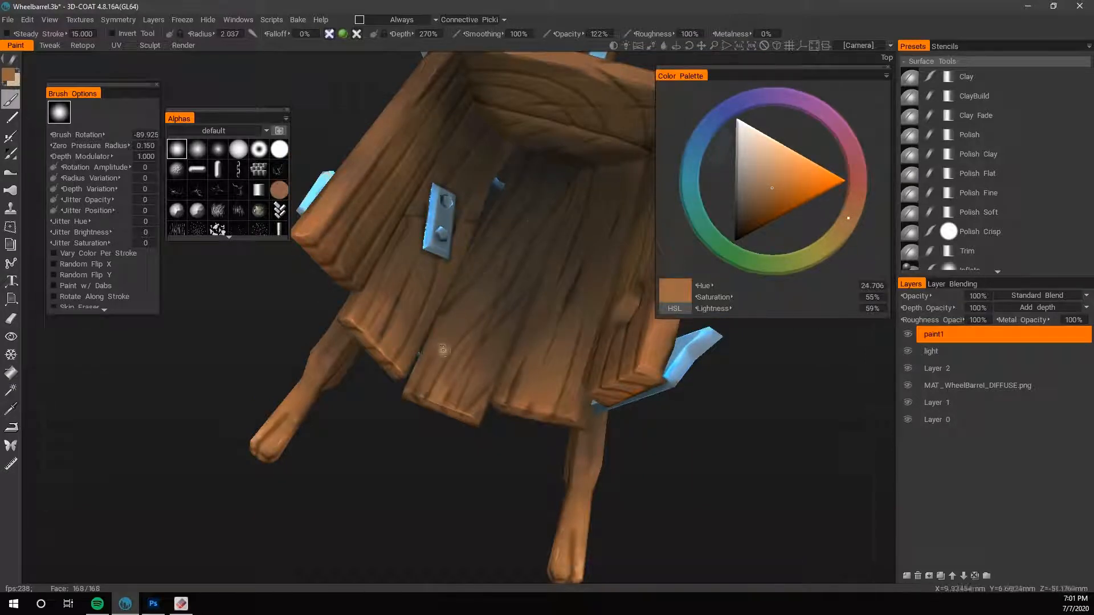
- Sample the dark floor colour, shift it to a warmer brown of hue 26.250, and shade the inner part of the floor planks
key(v)
key(v)
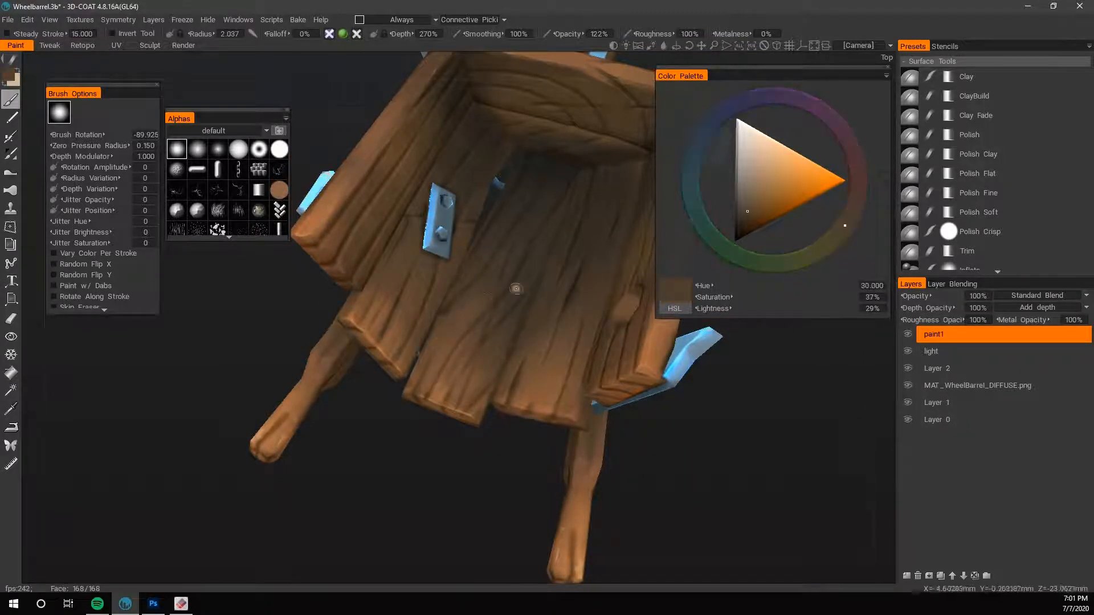
drag(837, 237, 851, 212)
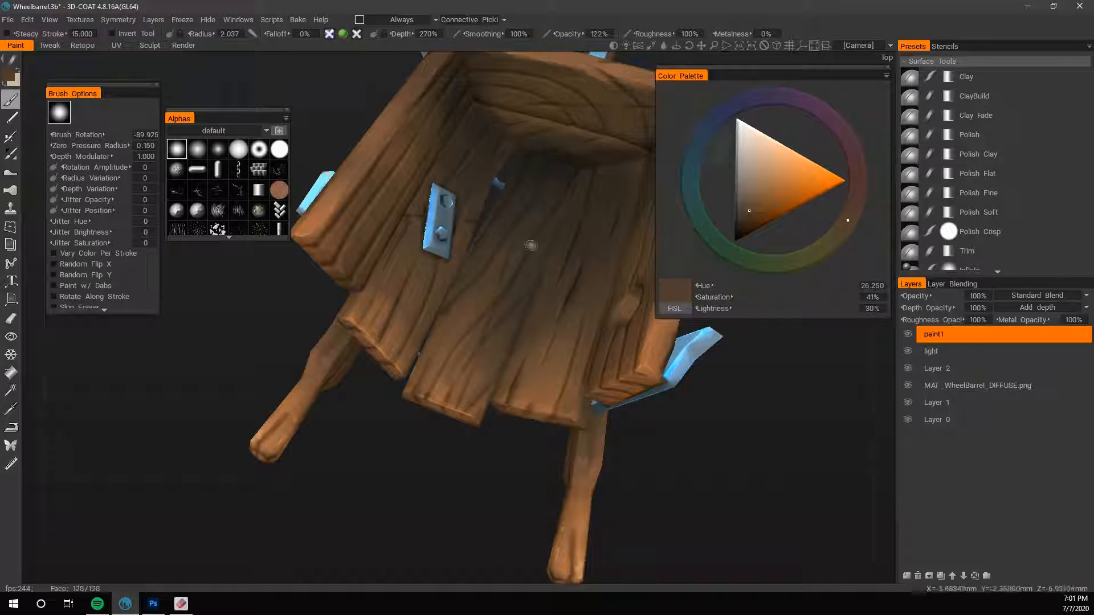
- Sample a light brown of hue 24.935, saturation 54% and lightness 55%, and detail the middle plank's end with brush radius 0.601
key(v)
key(v)
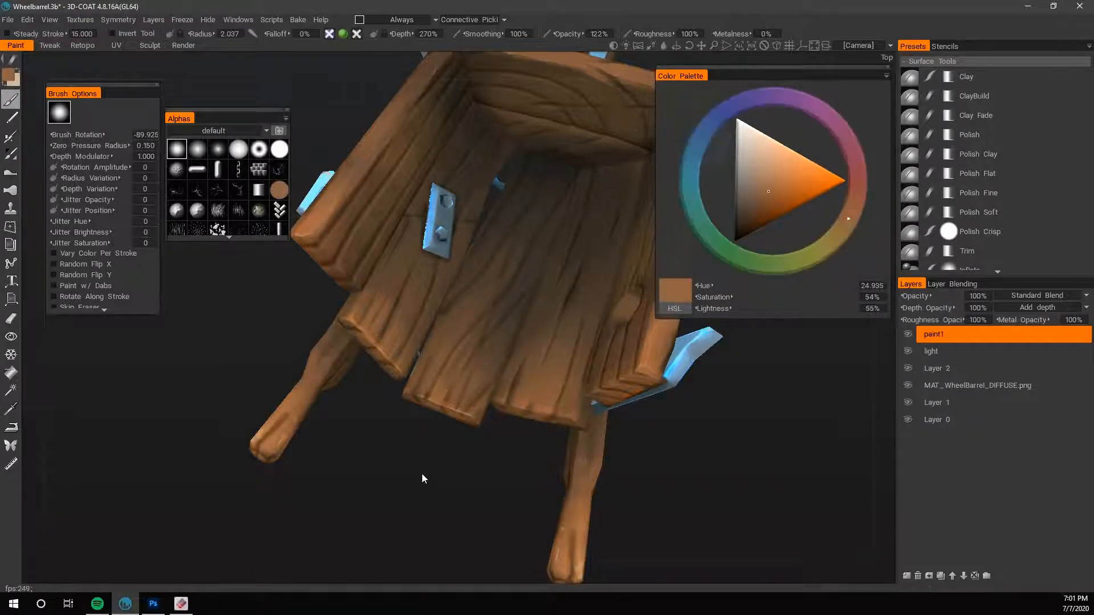
key(bracketleft)
key(bracketleft)
key(bracketleft)
key(bracketleft)
key(bracketleft)
key(bracketleft)
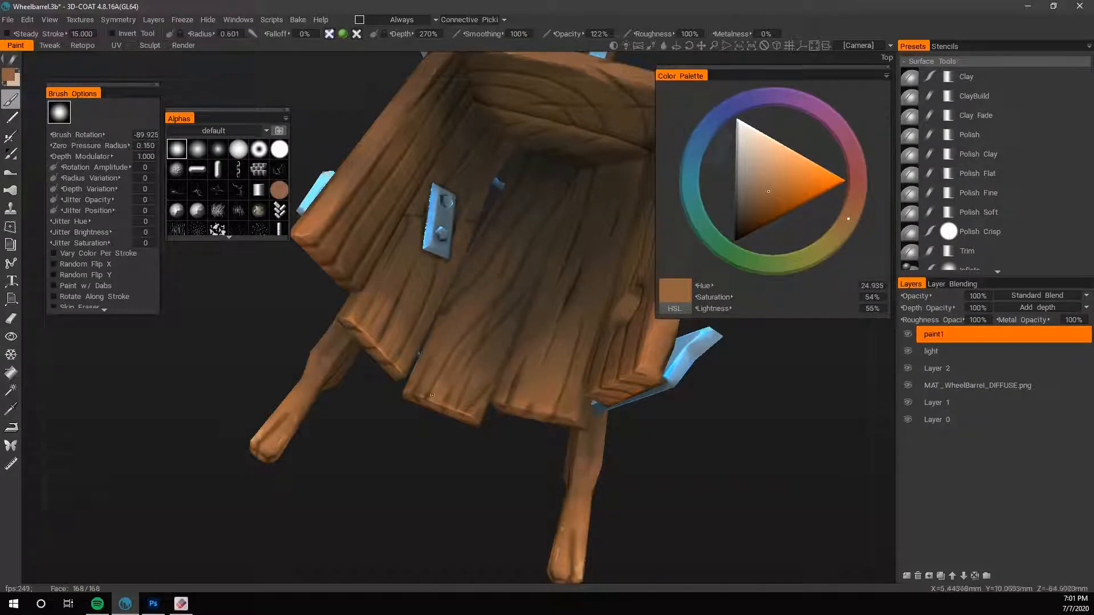
- Highlight the middle plank's end edge with a lighter brown of saturation 48% and lightness 68% at brush radius 0.548
key(v)
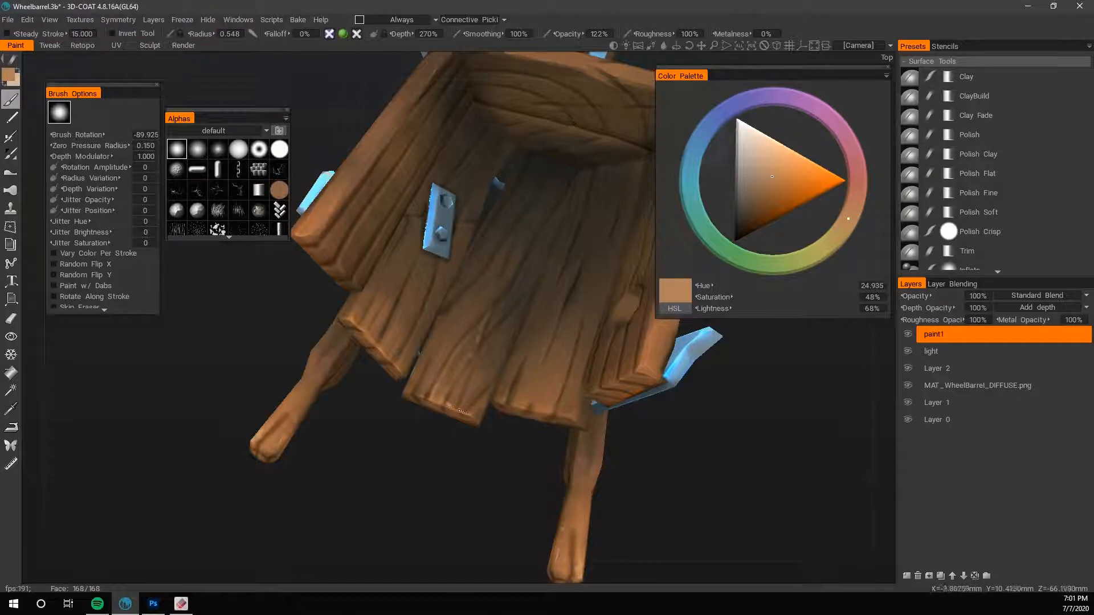
drag(435, 465, 464, 450)
right_drag(463, 449, 495, 421)
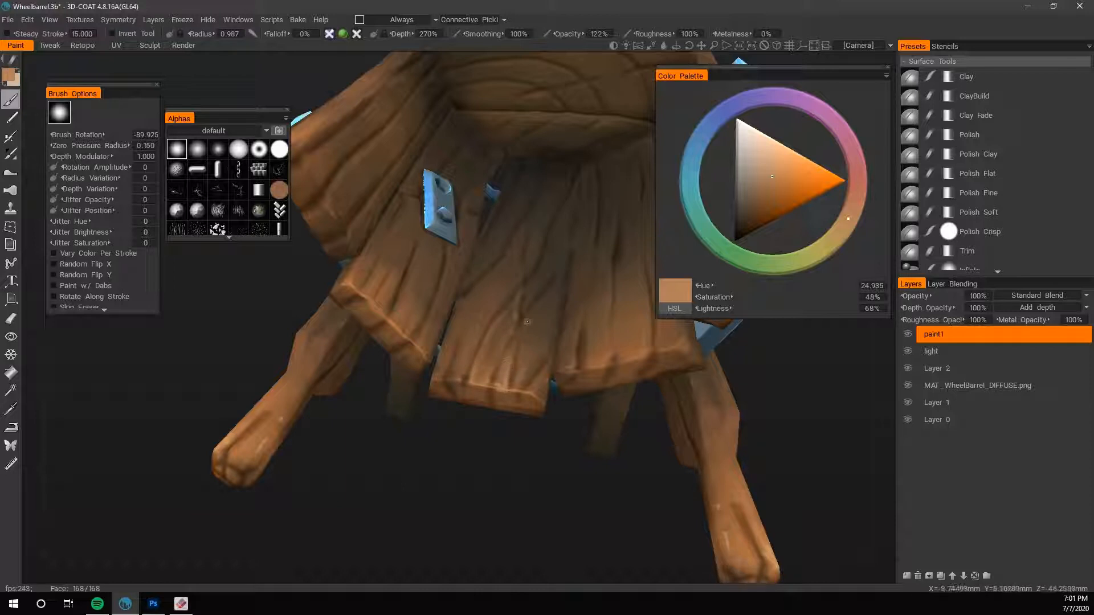
- Detail the outer end of the middle floor plank with sampled light and mid browns at brush radius 0.545
key(v)
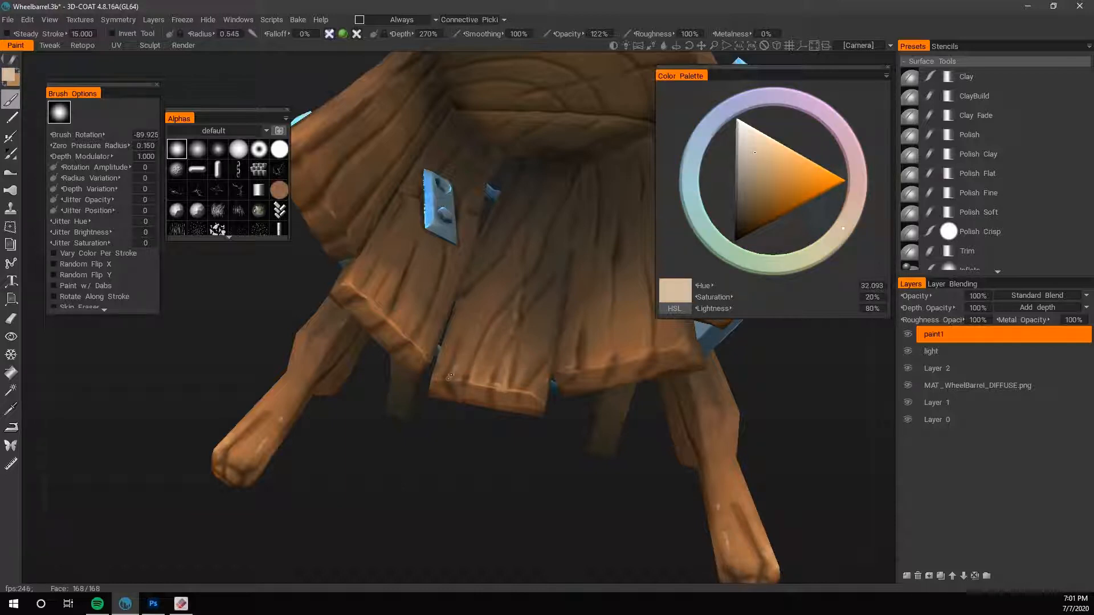
key(v)
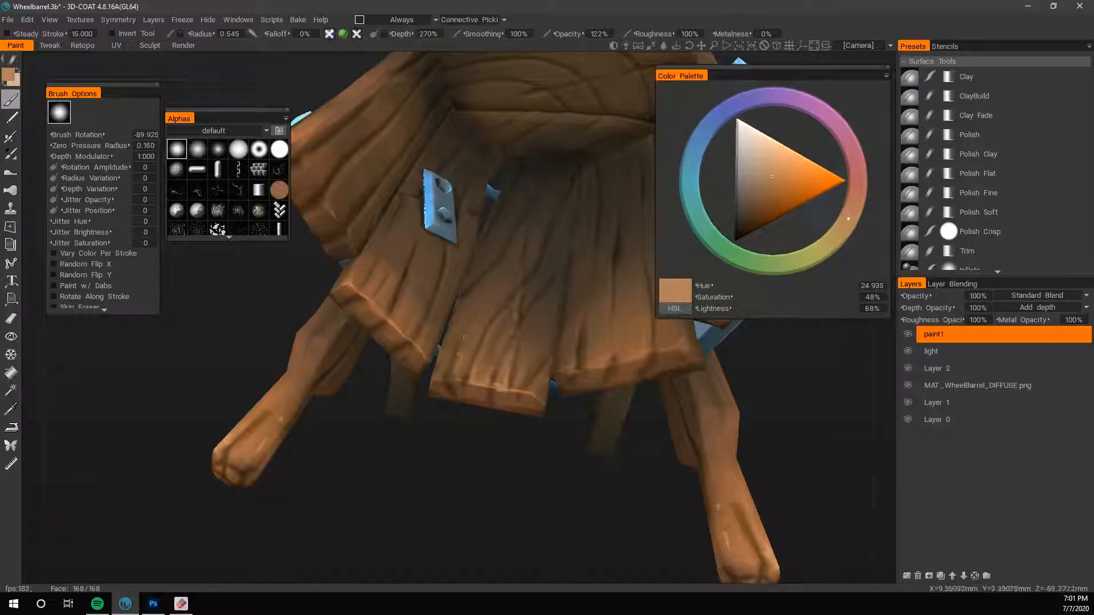
key(v)
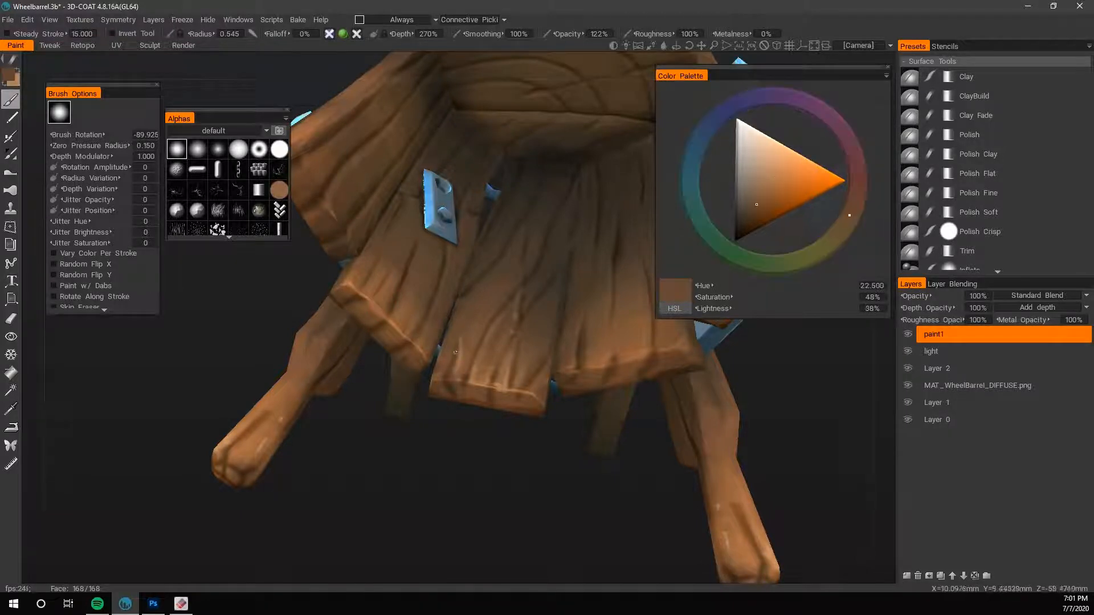
key(v)
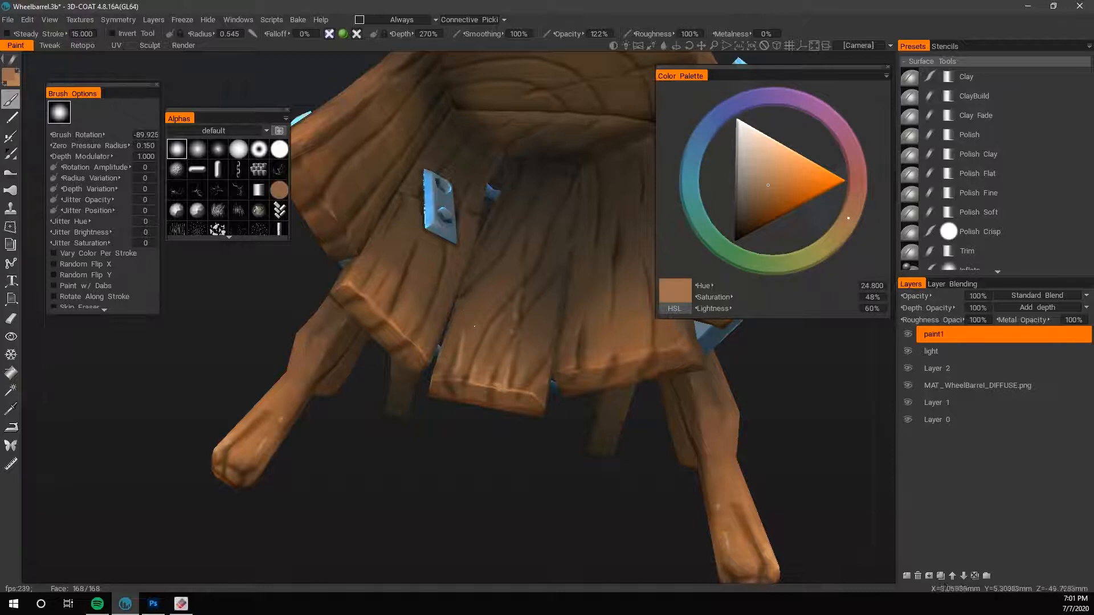
- Set the brush radius to 1.175 and depth to 305%, and paint over the middle floor plank's grain with sampled browns
scroll(377, 456, down, 6)
drag(377, 455, 538, 470)
scroll(538, 470, up, 4)
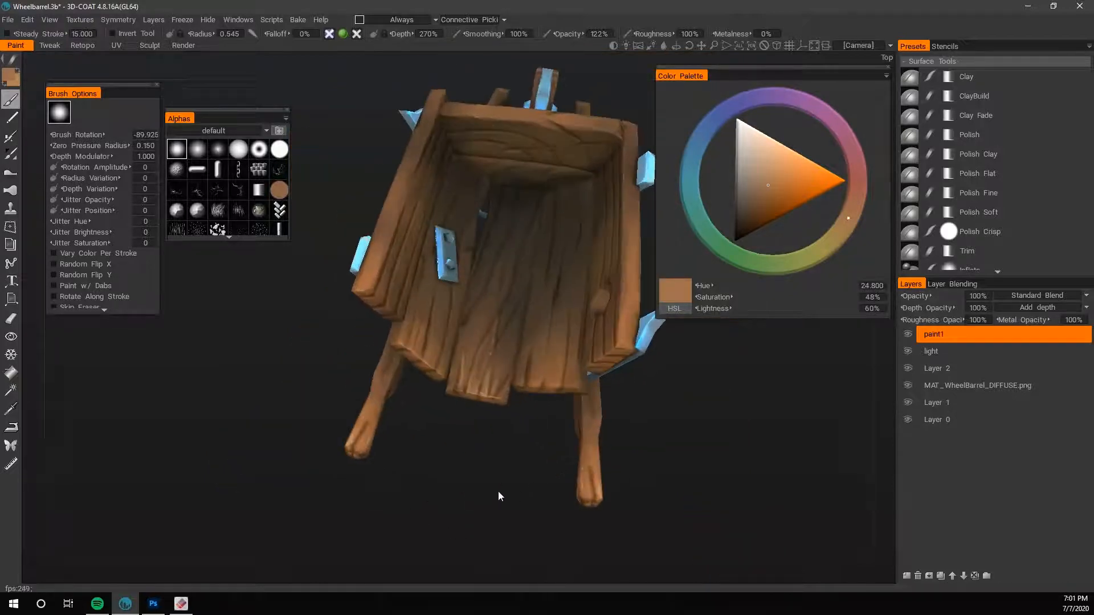
scroll(498, 491, up, 3)
drag(470, 367, 465, 422)
key(bracketright)
key(bracketright)
key(v)
key(v)
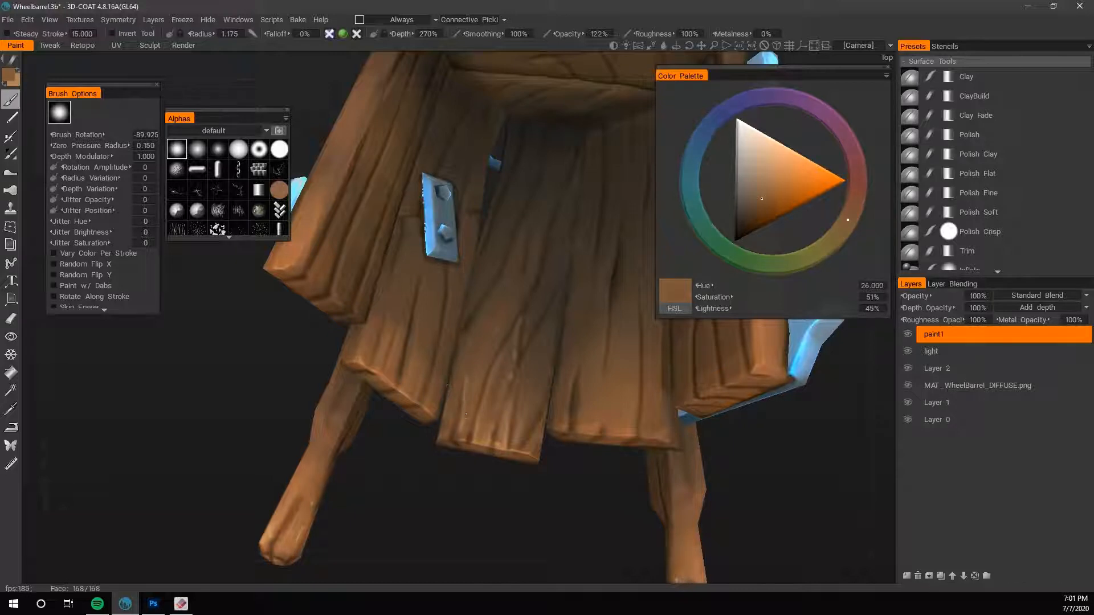
- Blend the central grain of the middle floor plank with darker browns sampled from the surrounding wood
key(v)
drag(480, 349, 499, 293)
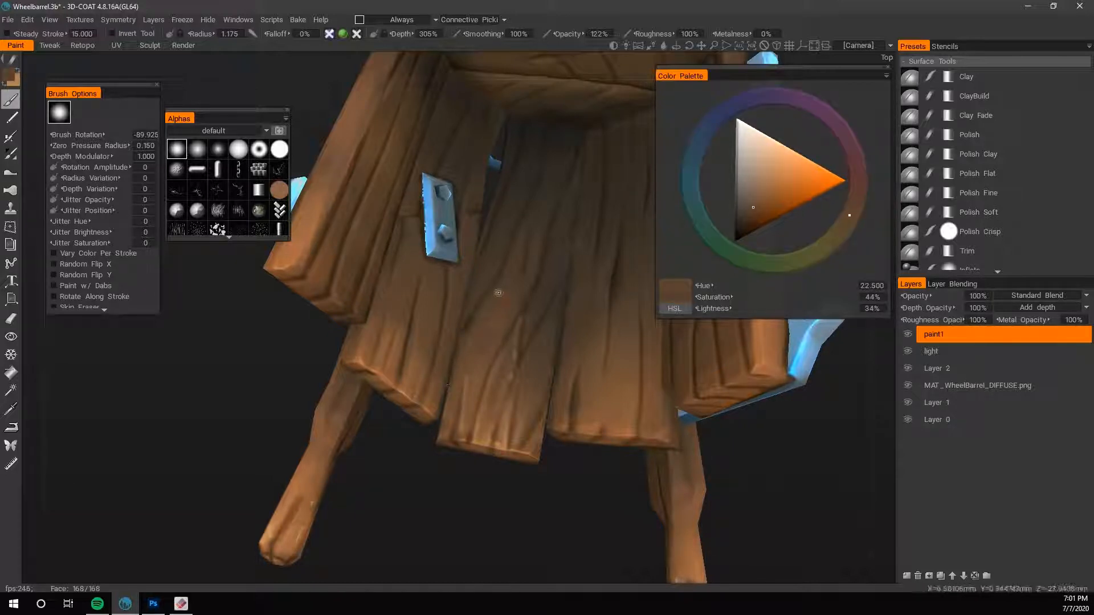
key(v)
key(v)
key(v)
drag(481, 355, 509, 303)
key(v)
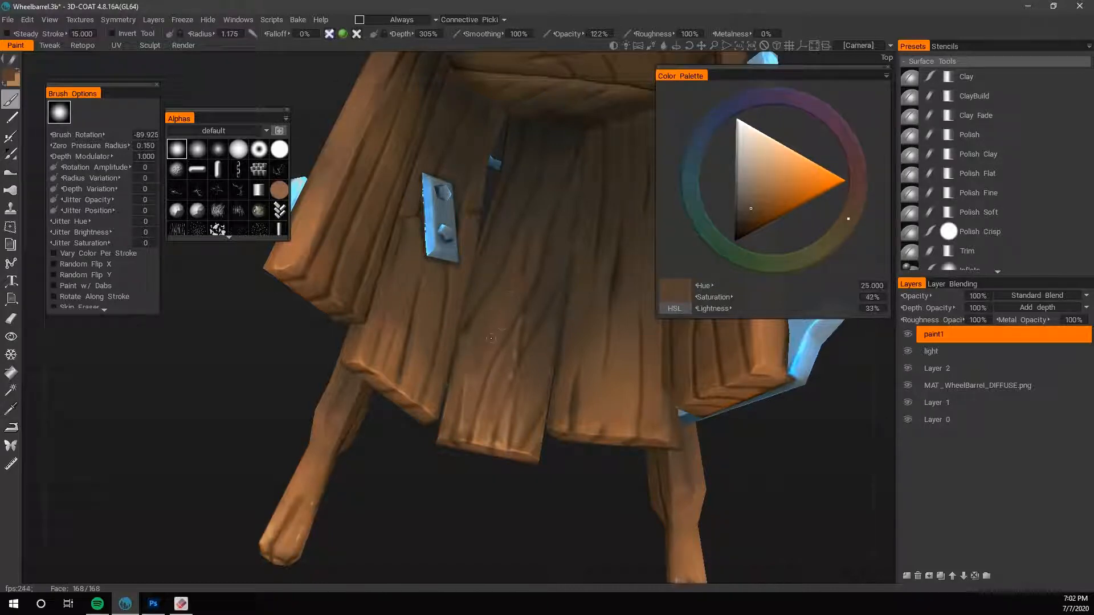
key(v)
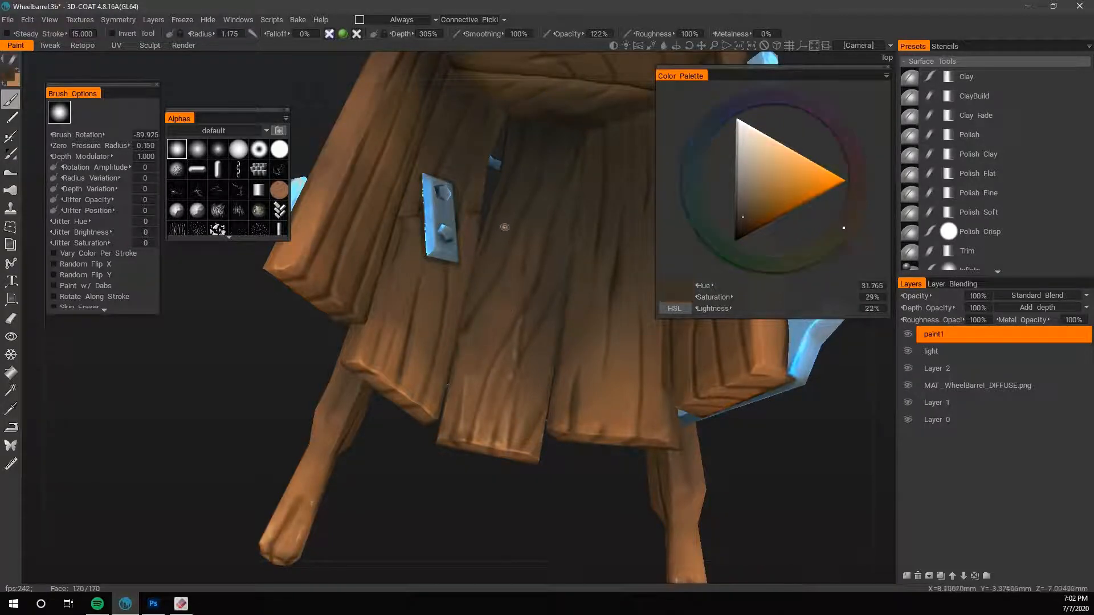
click(747, 215)
click(691, 167)
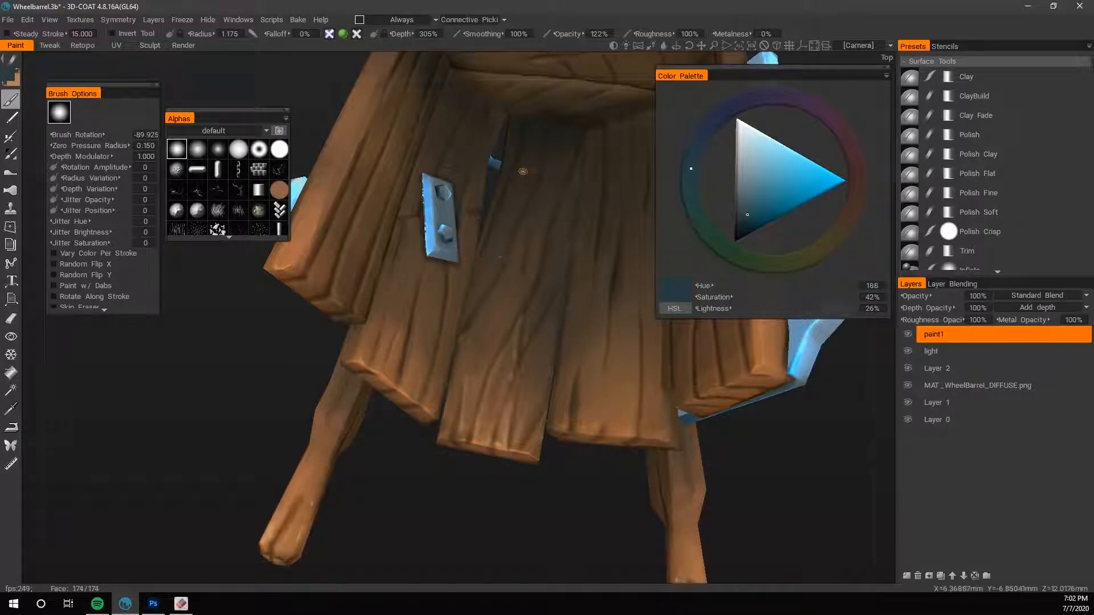
key(ctrl+z)
- Sample the dark floor colour, shift it to a dark green of hue 129, saturation 31% and lightness 16%, and shade the middle plank's inner part
key(v)
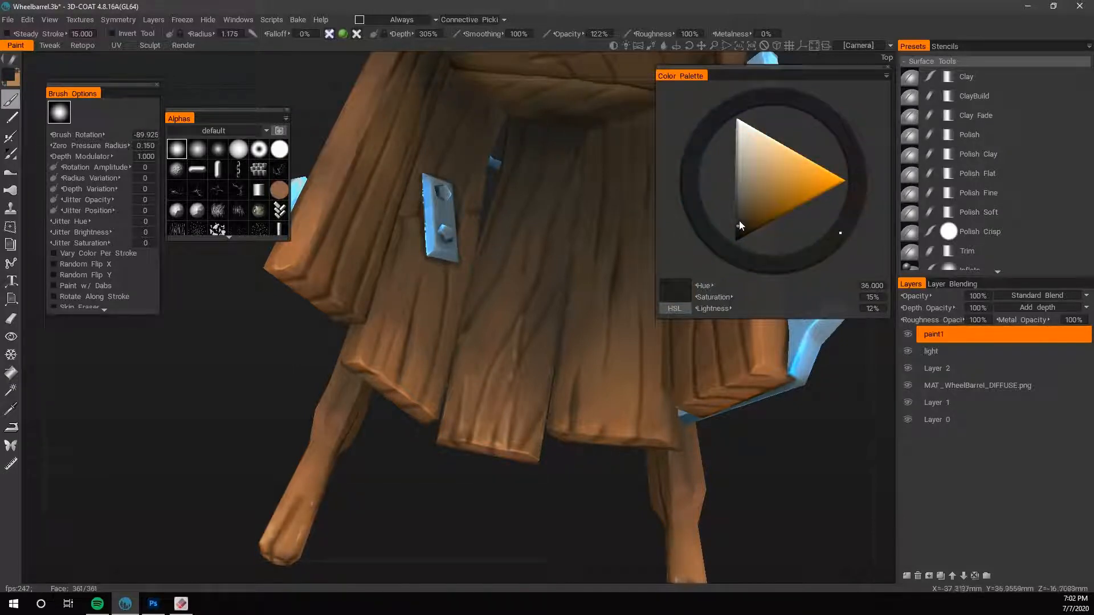
click(741, 222)
click(720, 250)
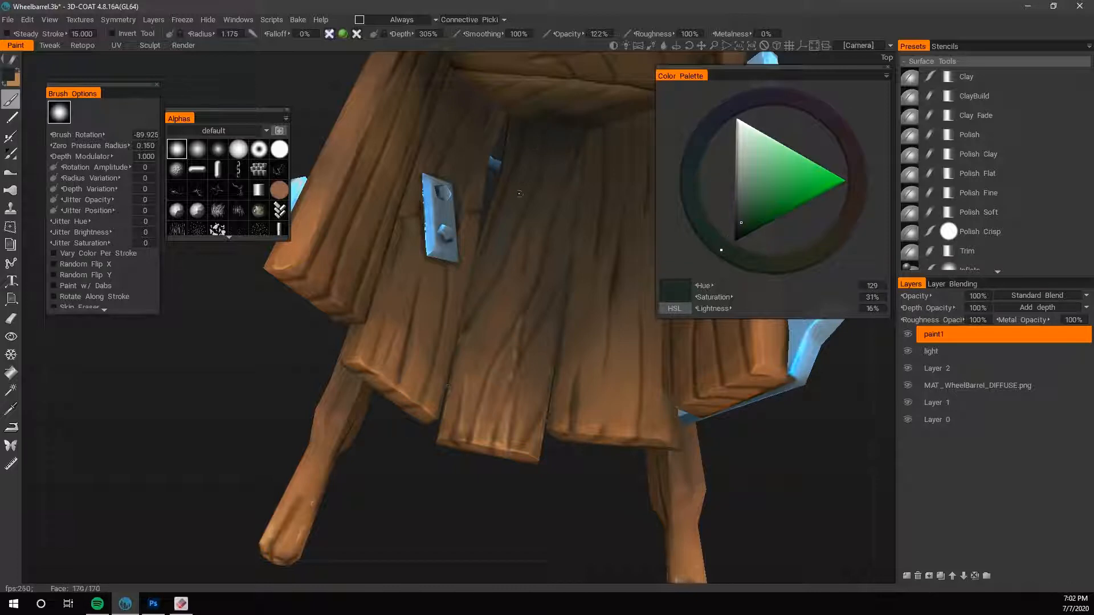
key(v)
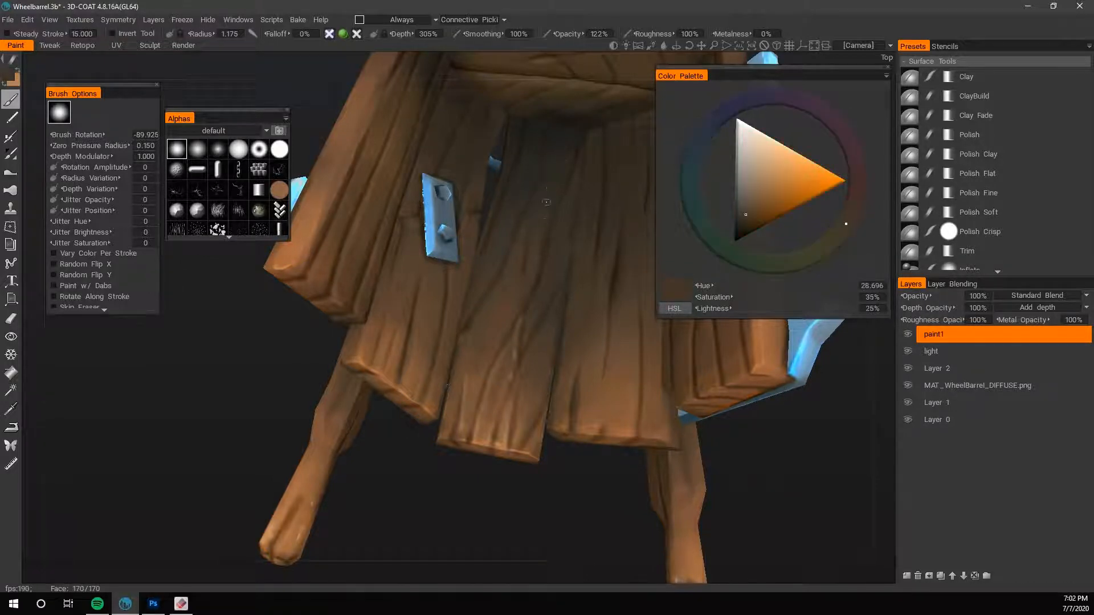
key(v)
- Blend the green-tinted shading into the middle plank's wood, alternating dark and mid browns sampled from the floor
middle_drag(529, 304, 505, 411)
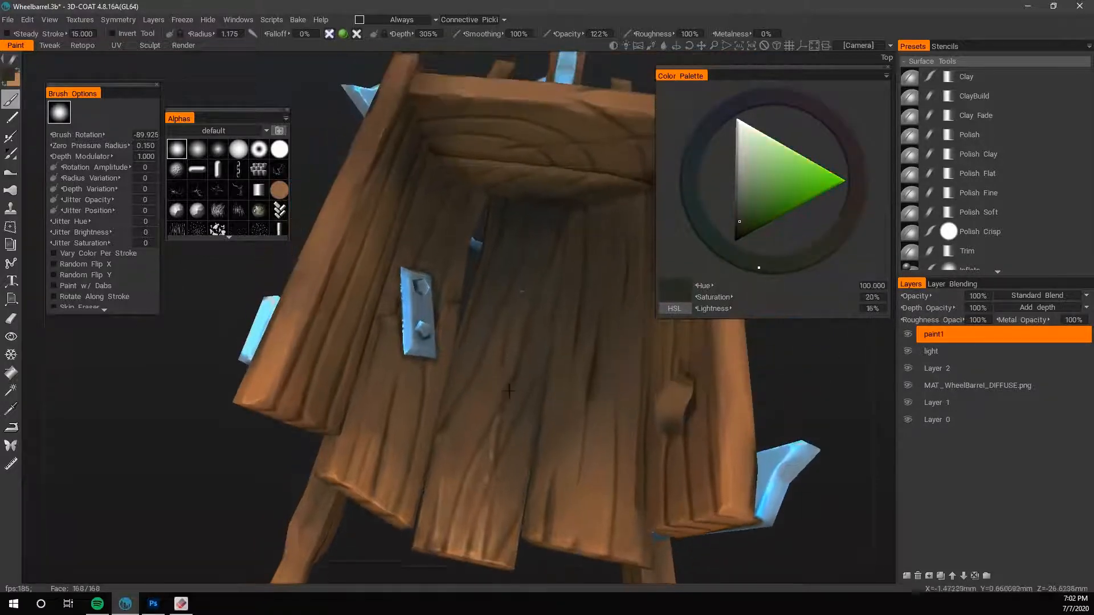
key(v)
key(v)
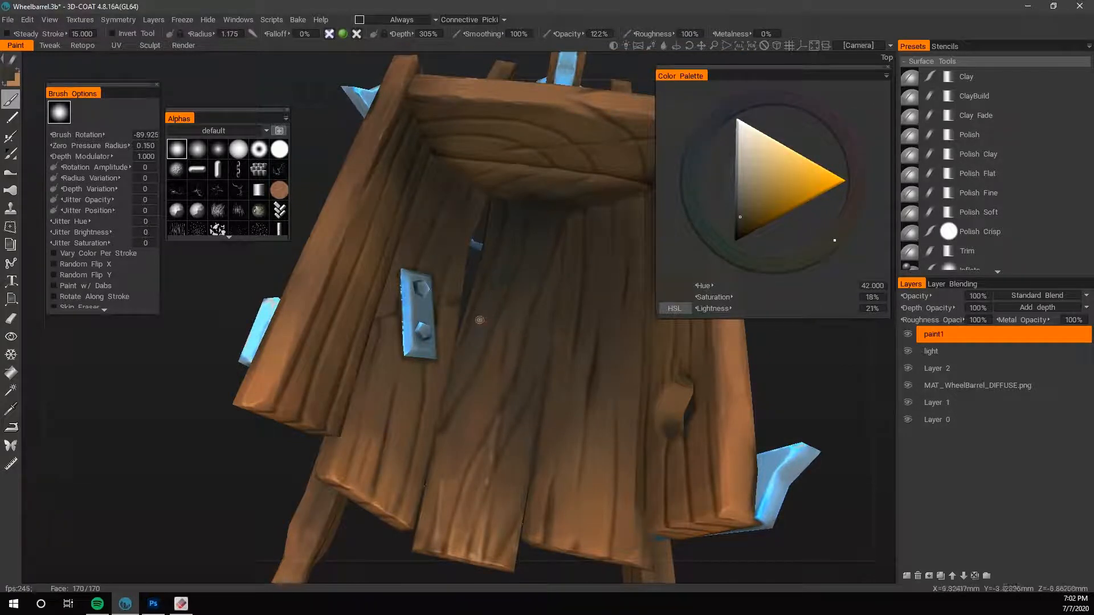
key(v)
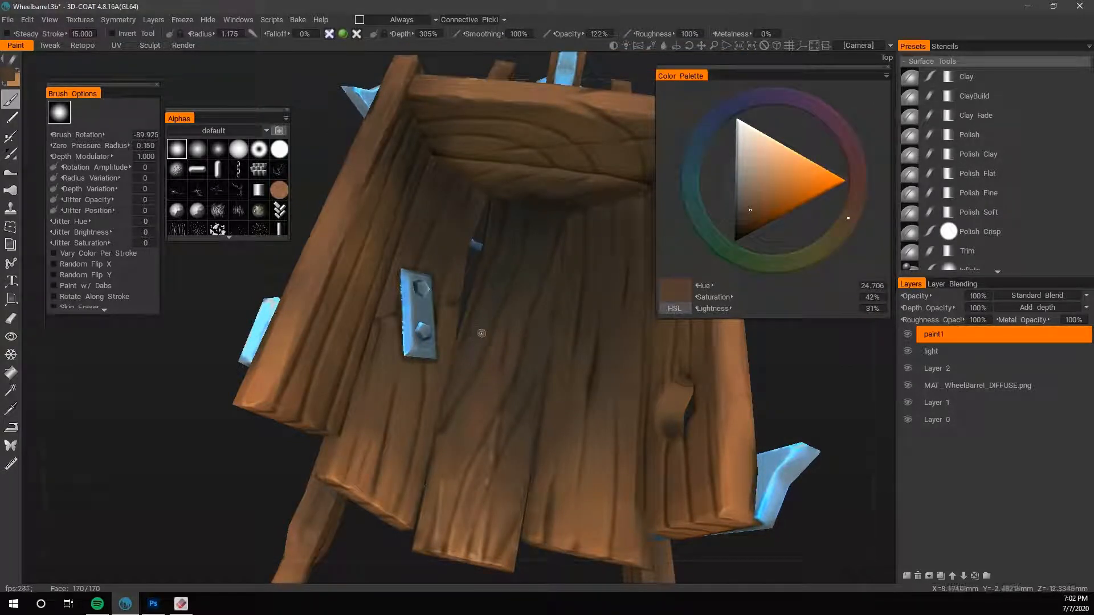
key(v)
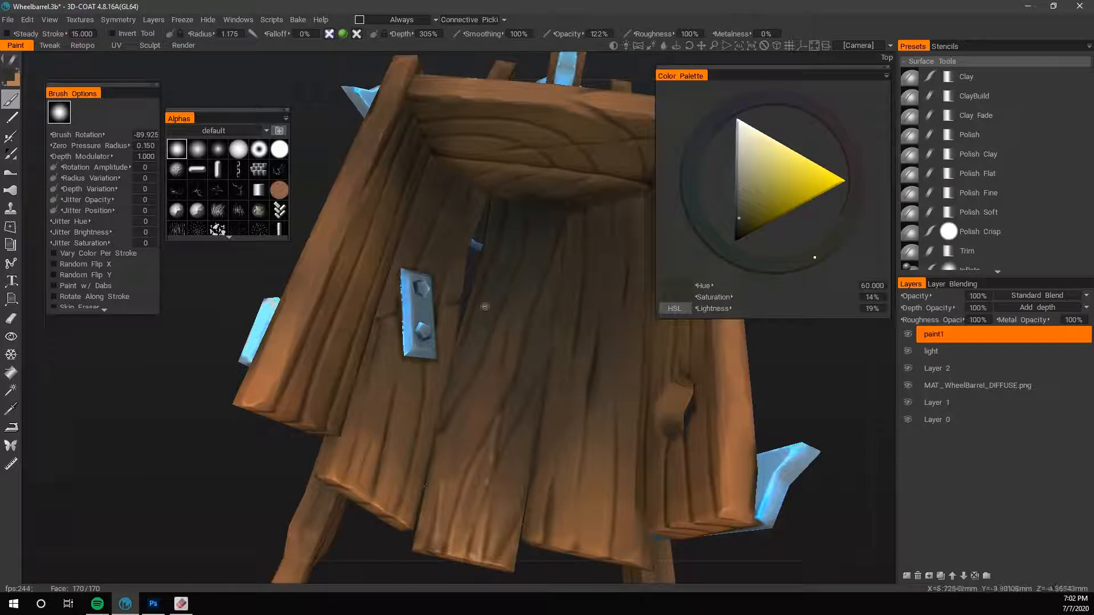
key(v)
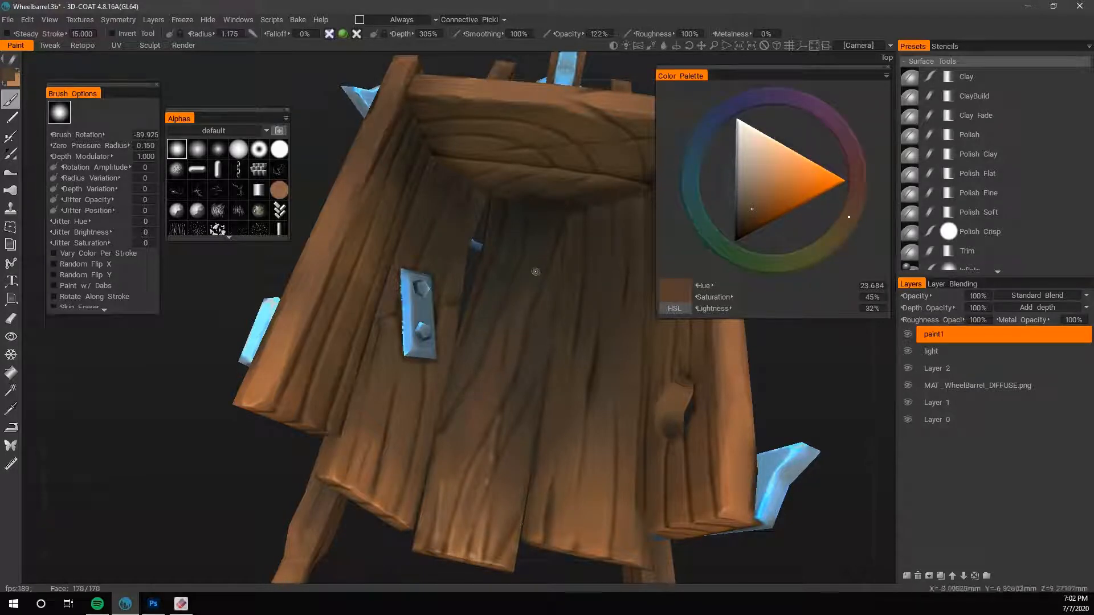
- Raise the brush radius to 2.138 and warm the inner floor shading with a sampled dark brown shifted to hue 18.435
key(v)
key(v)
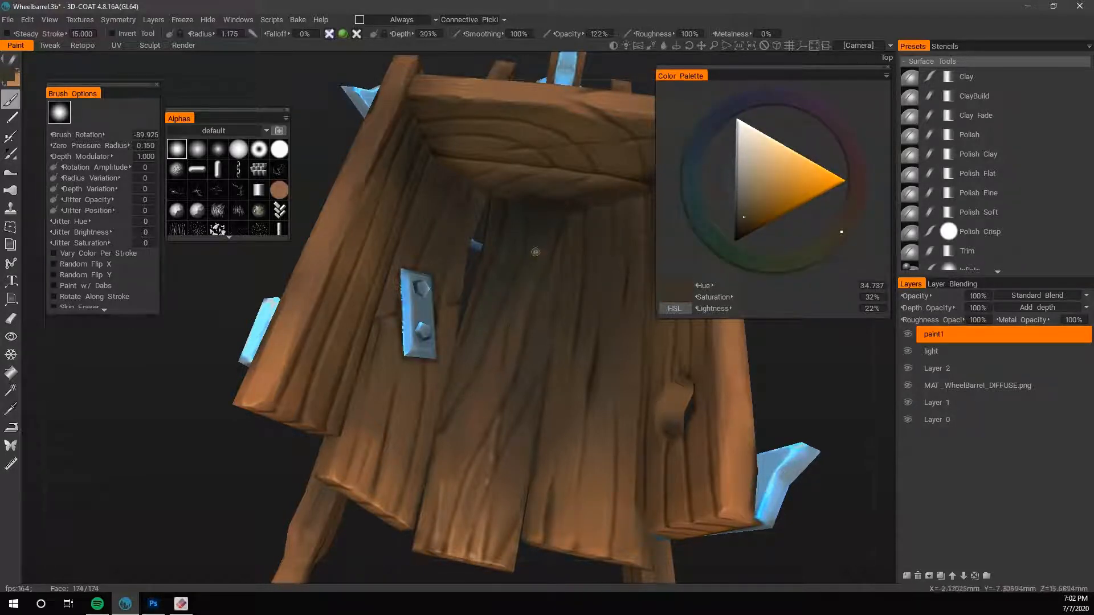
key(v)
key(v)
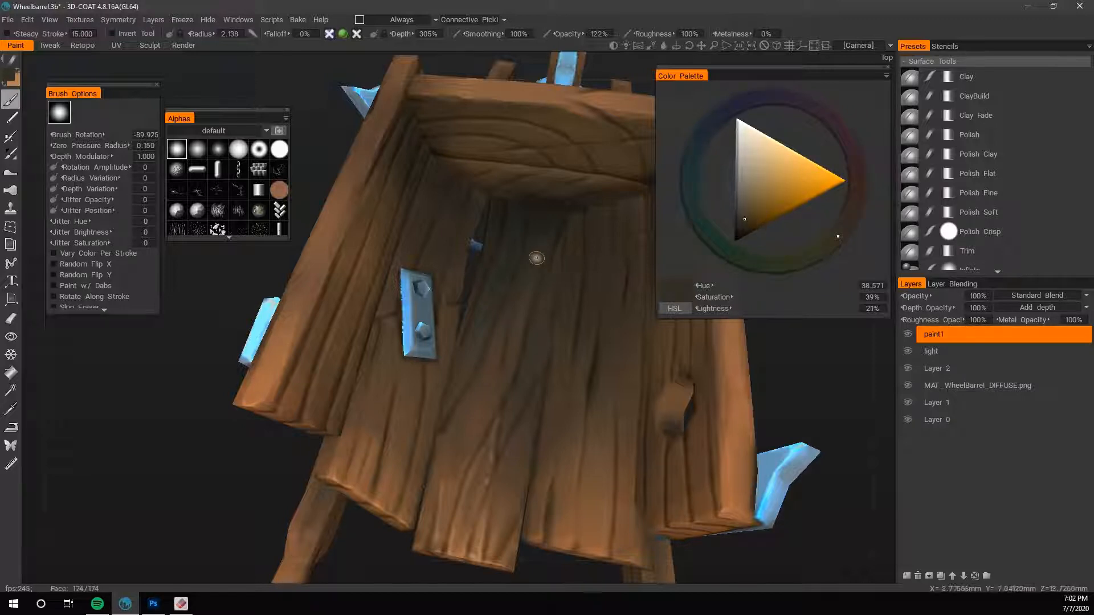
drag(845, 231, 852, 210)
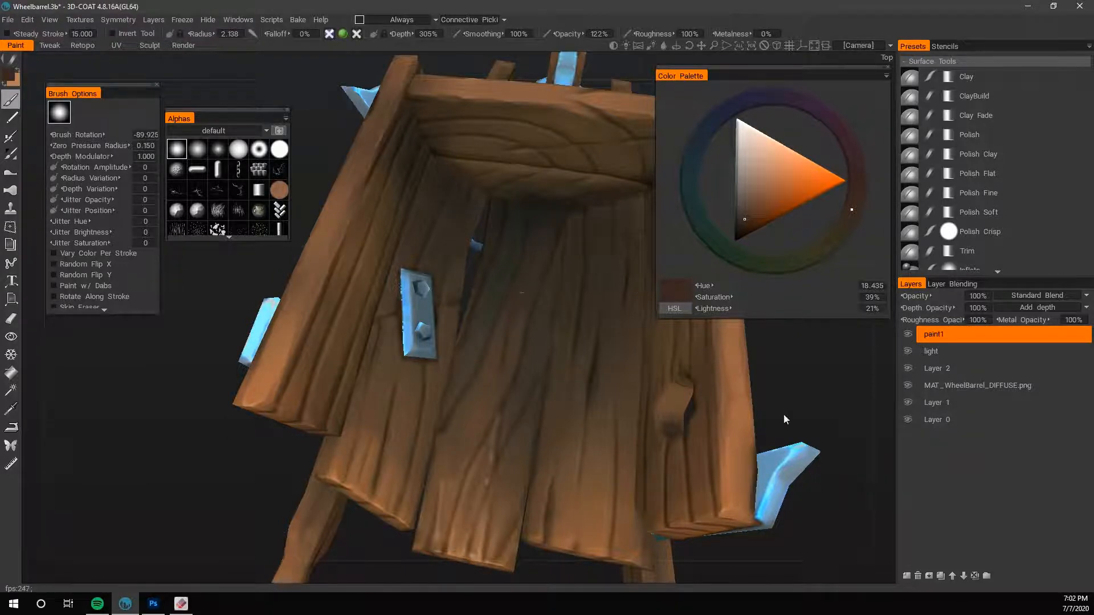
- Sample a brown of hue 25.556, saturation 45% and lightness 46%, and paint the middle plank's edge beside the gap at brush radius 0.611
right_drag(785, 419, 781, 374)
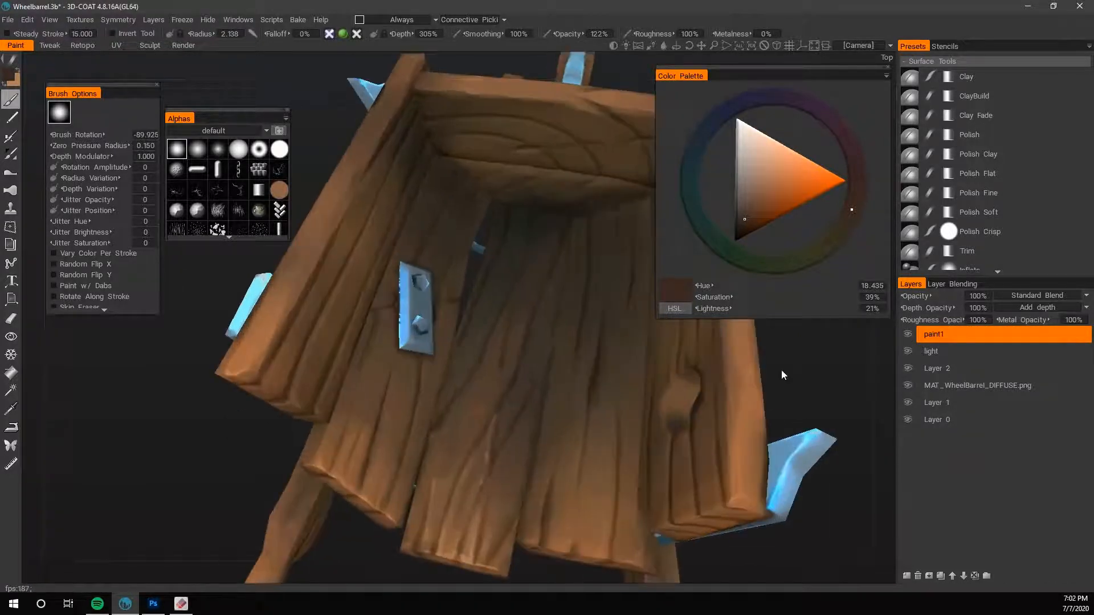
key(v)
key(v)
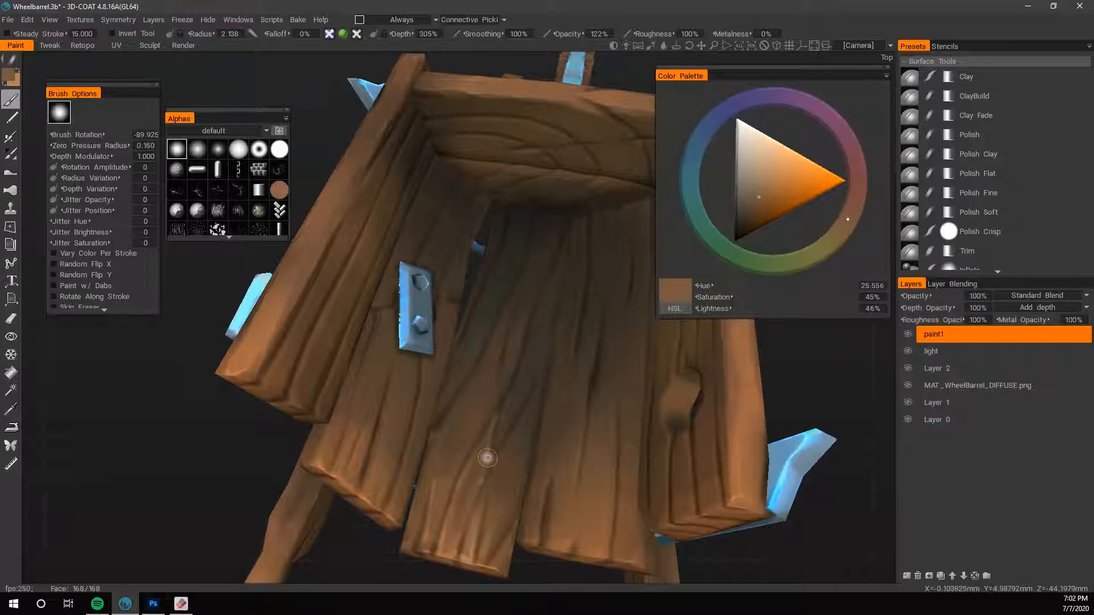
drag(461, 334, 467, 317)
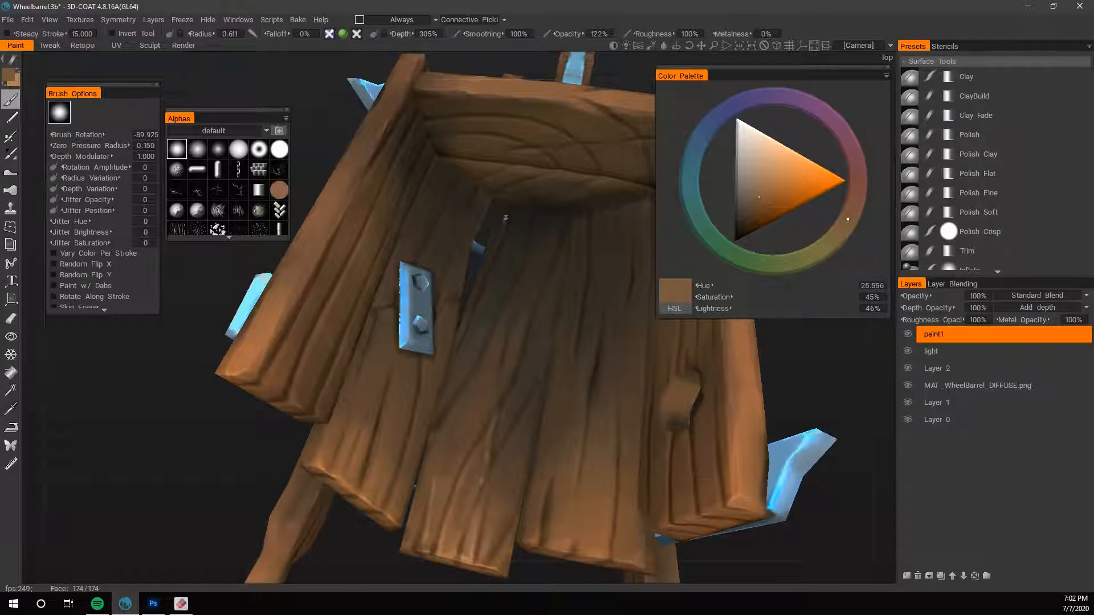
- Refine the middle plank's inner edge along the gap with dark browns sampled from the floor
key(v)
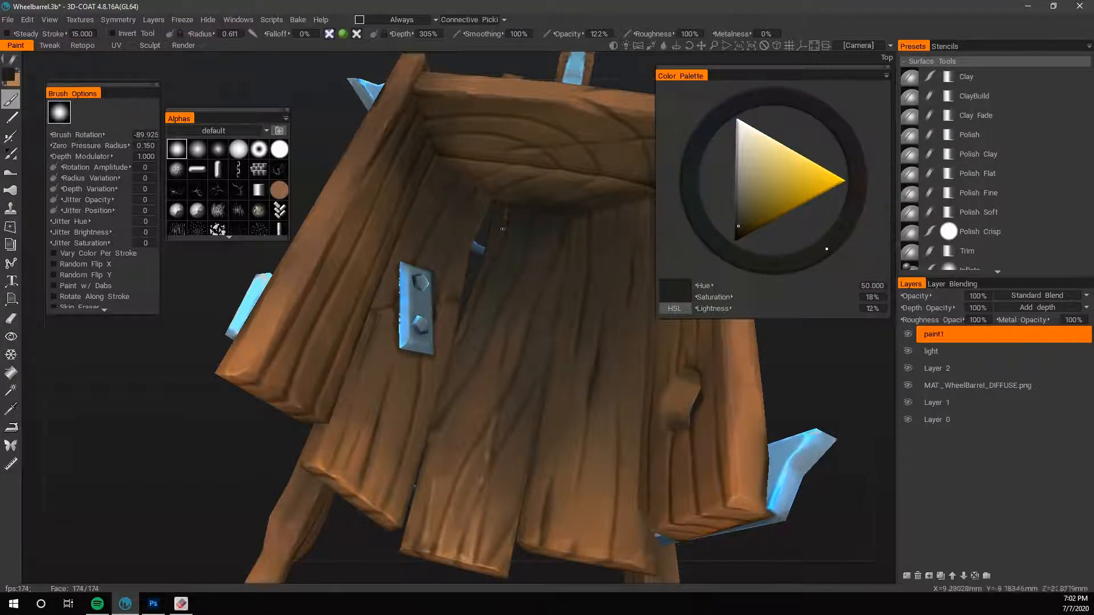
key(v)
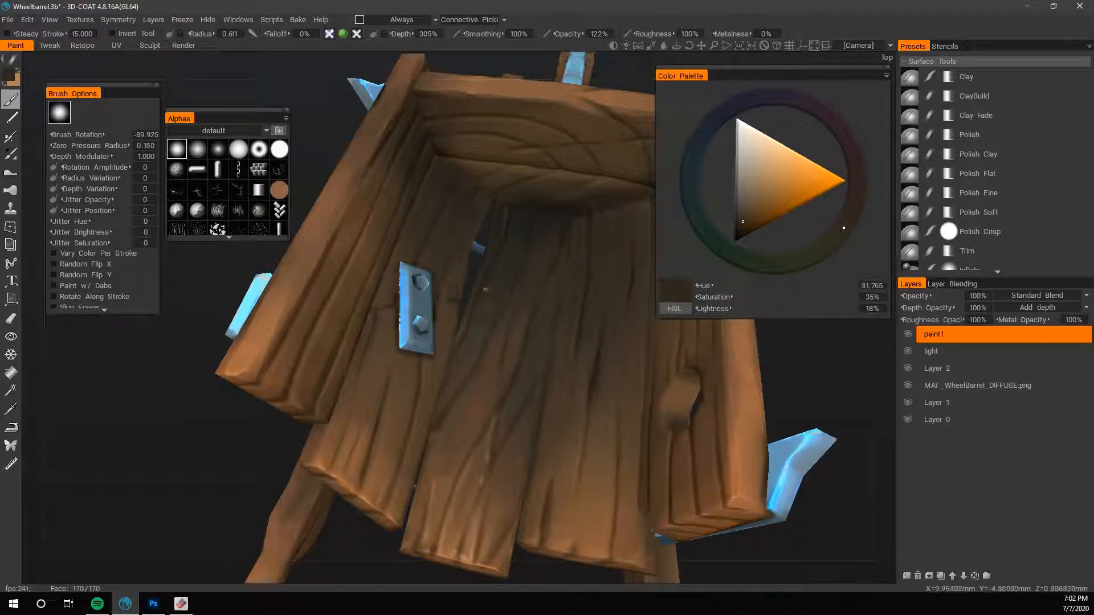
key(v)
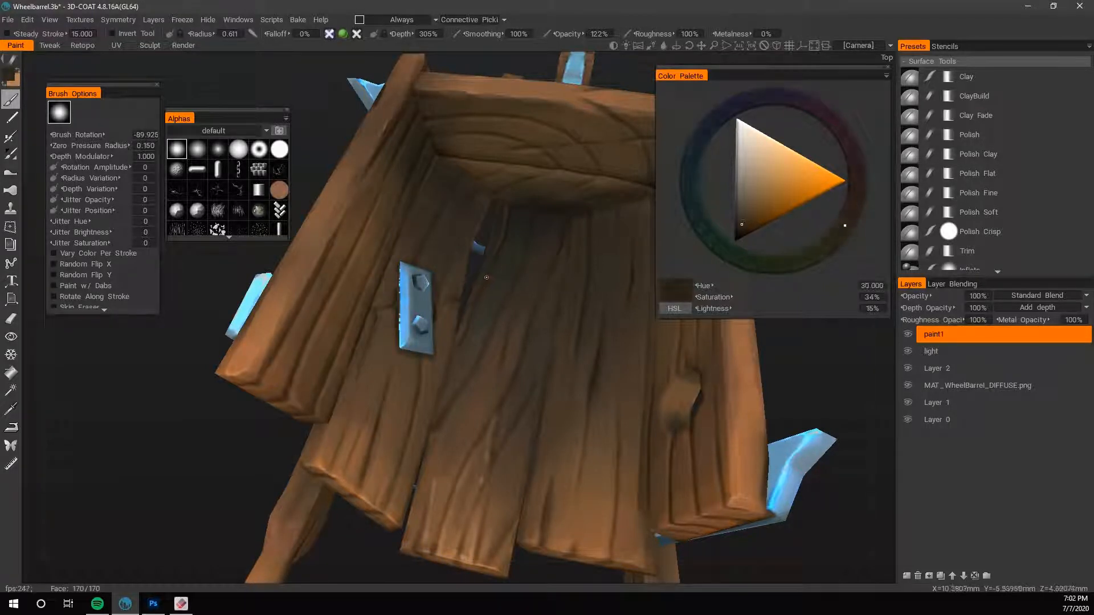
- Adjust a sampled dark brown to saturation 23% and lightness 20%, and soften the inner floor shading at brush radius 1.528
key(v)
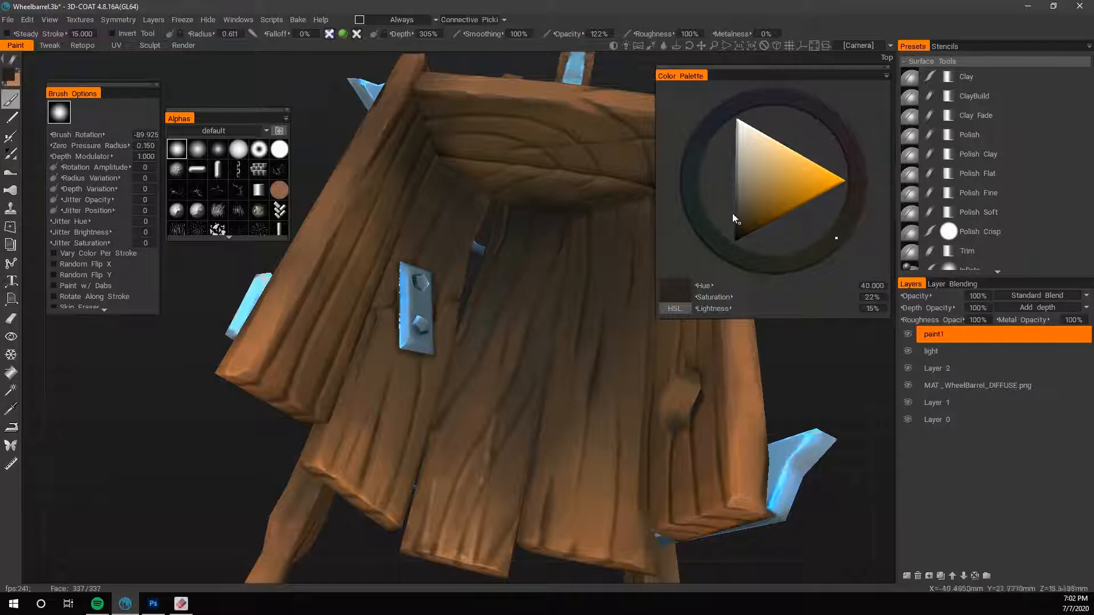
click(741, 218)
scroll(492, 283, up, 5)
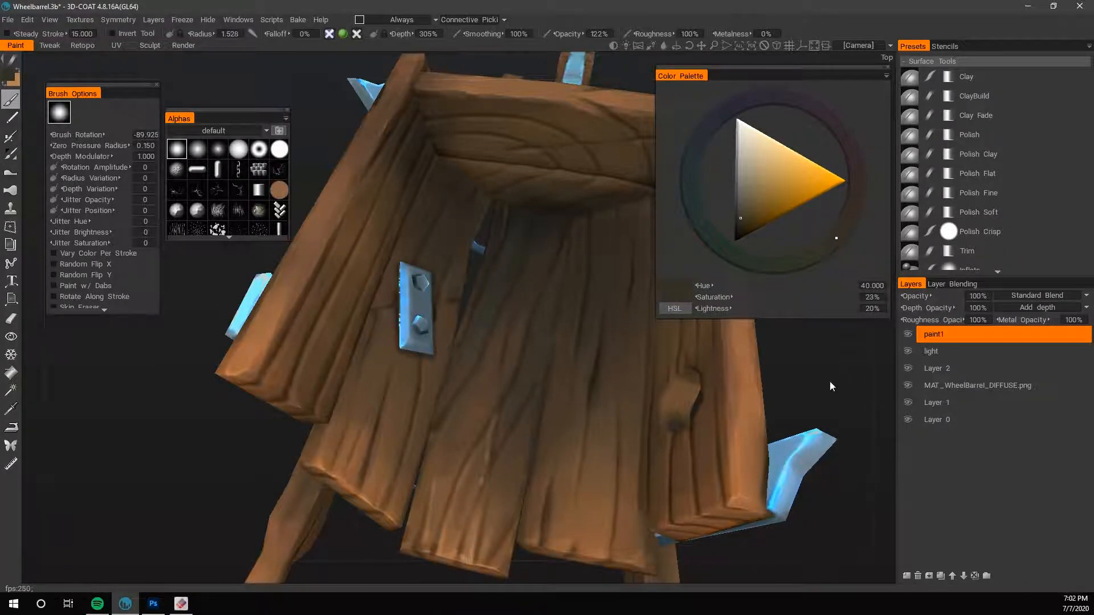
- Sample a dark brown of hue 38.182 and lightness 11%, and darken the floor seam under the end board at brush radius 0.513
mouse_move(829, 381)
mouse_down()
mouse_move(803, 385)
mouse_move(815, 316)
mouse_up()
key(v)
right_drag(870, 334, 871, 348)
mouse_move(872, 348)
mouse_down()
mouse_move(863, 387)
mouse_move(831, 422)
mouse_up()
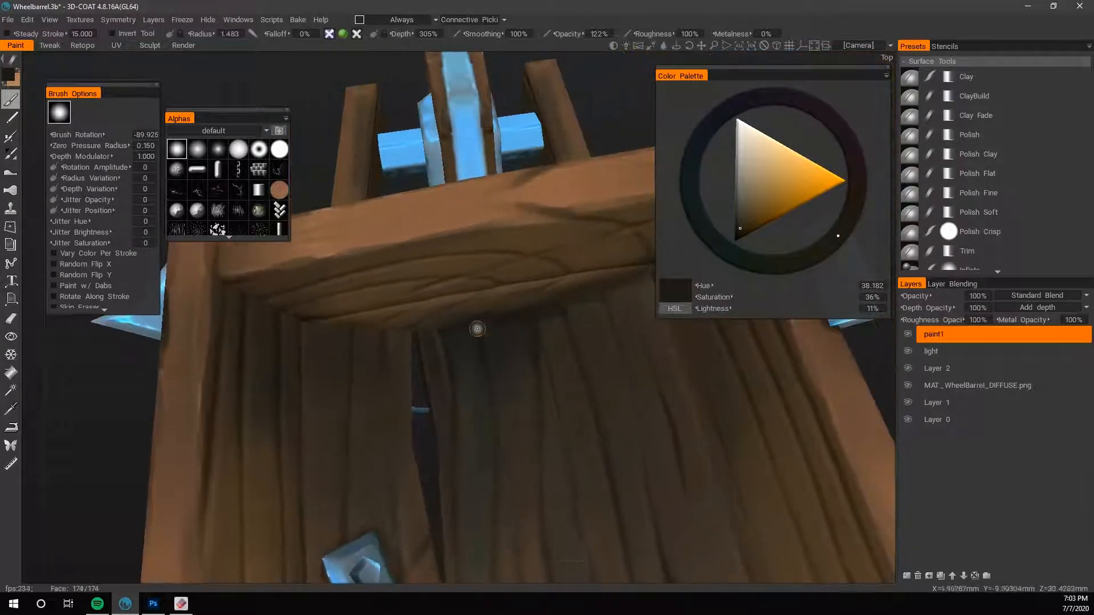
key(bracketleft)
key(bracketleft)
key(bracketleft)
key(bracketleft)
key(bracketleft)
mouse_move(438, 332)
mouse_down()
mouse_move(488, 322)
mouse_move(446, 331)
mouse_up()
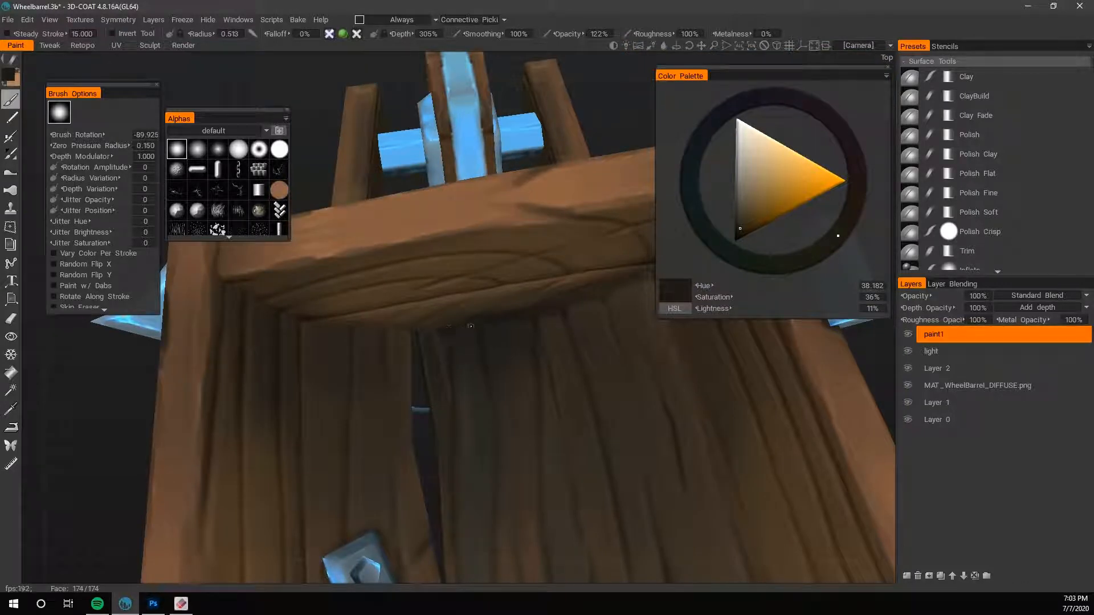
- Deepen the shadow where the floor planks meet the end board with saturation 60%, lightness 10%, depth 429% and brush radius 0.802
click(743, 231)
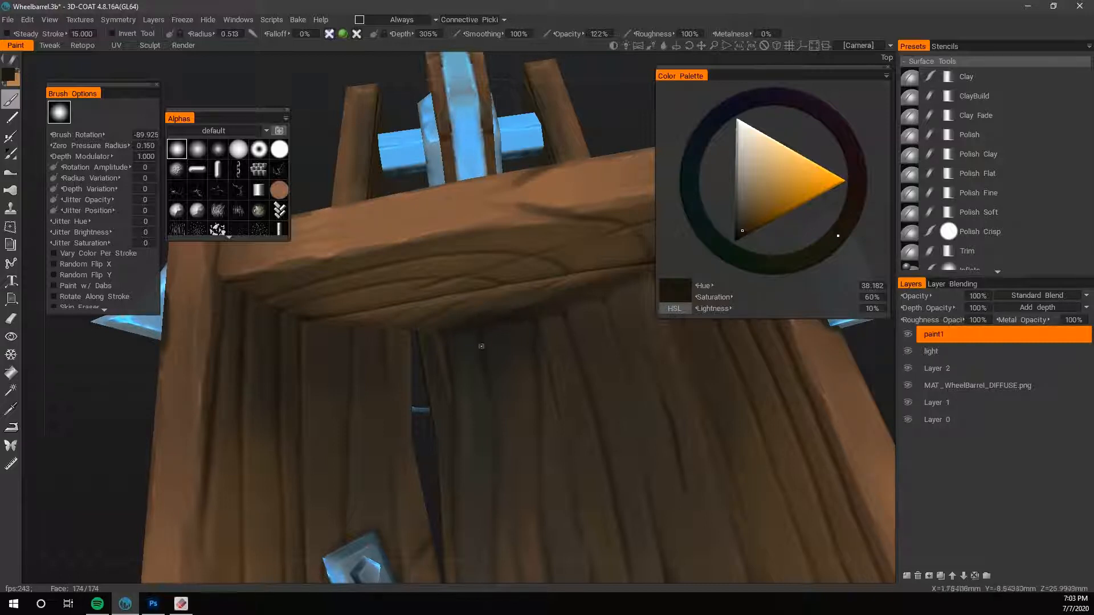
right_drag(481, 347, 486, 336)
key(bracketright)
key(bracketright)
key(bracketright)
key(bracketright)
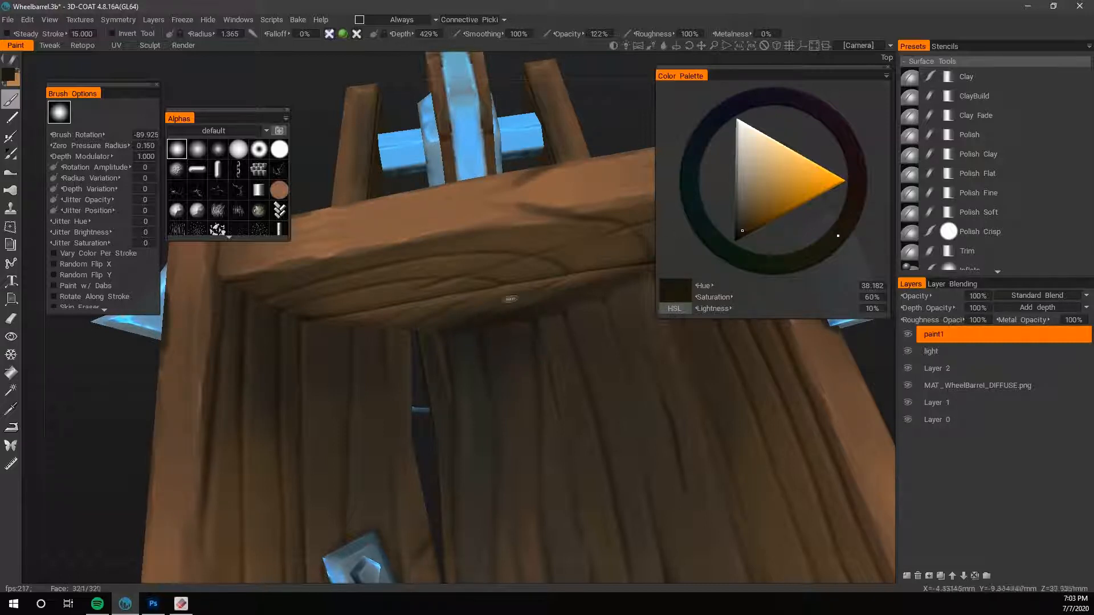
key(bracketleft)
drag(497, 326, 506, 368)
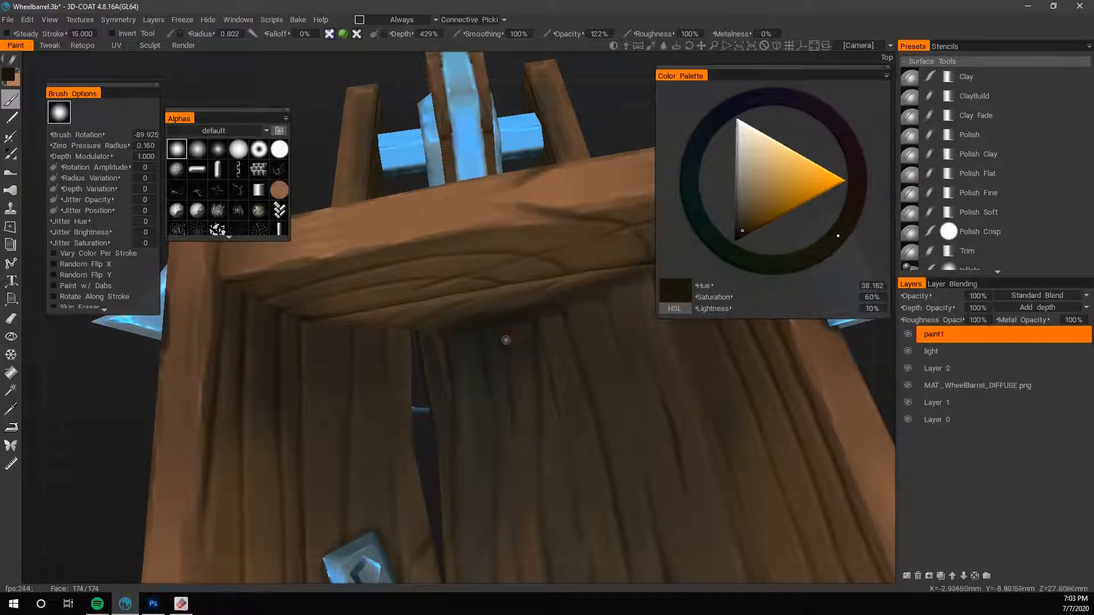
- Soften the floor seam beneath the end board with hue 35, saturation 44%, lightness 22%, brush radius 0.430 and opacity 100%
key(v)
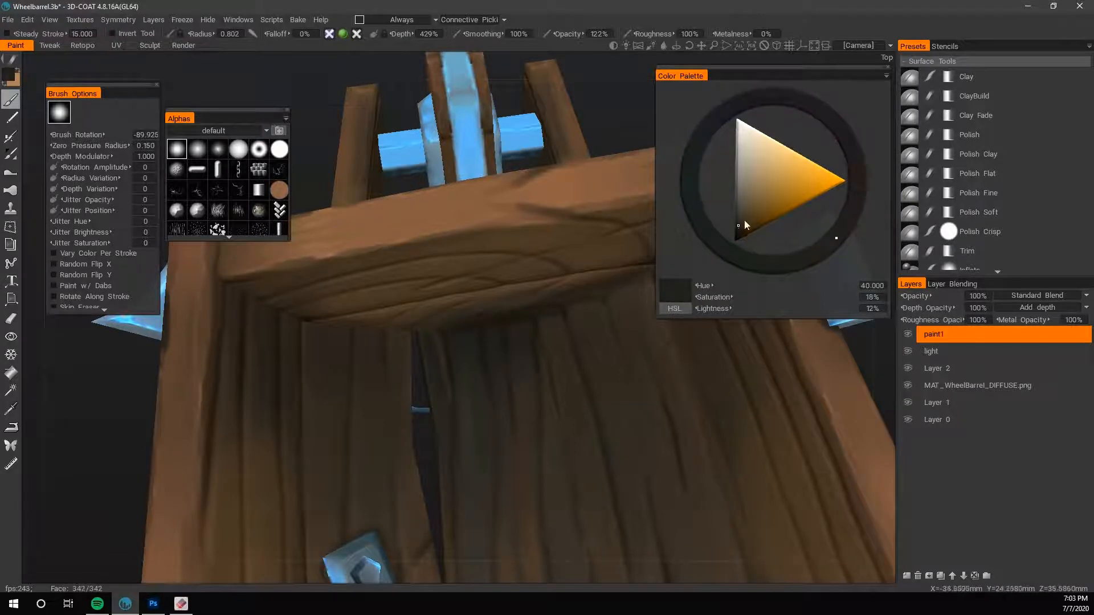
click(745, 220)
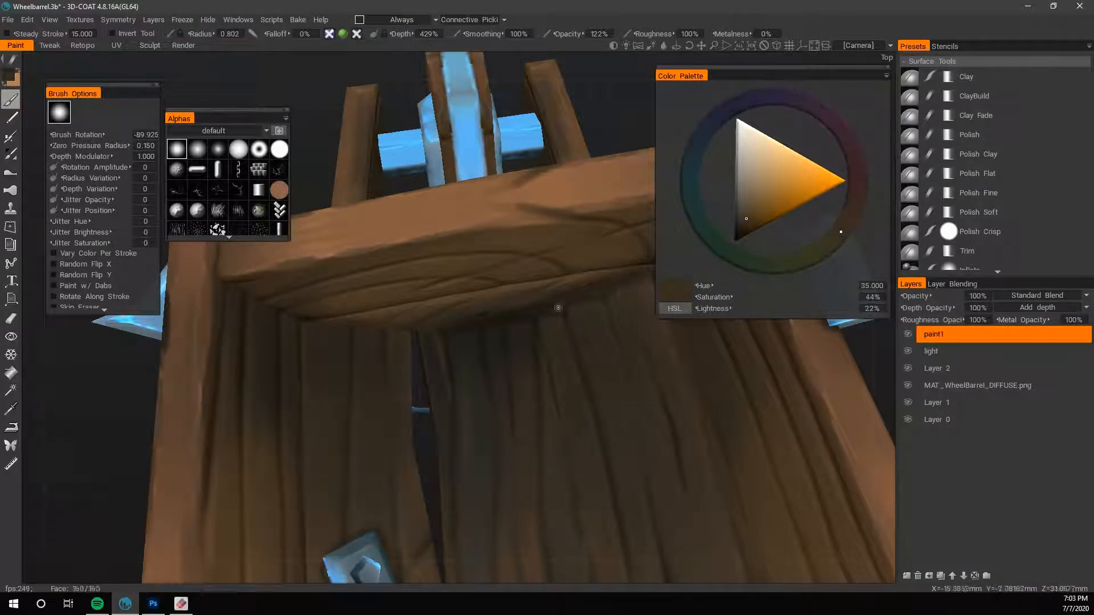
right_drag(529, 357, 524, 357)
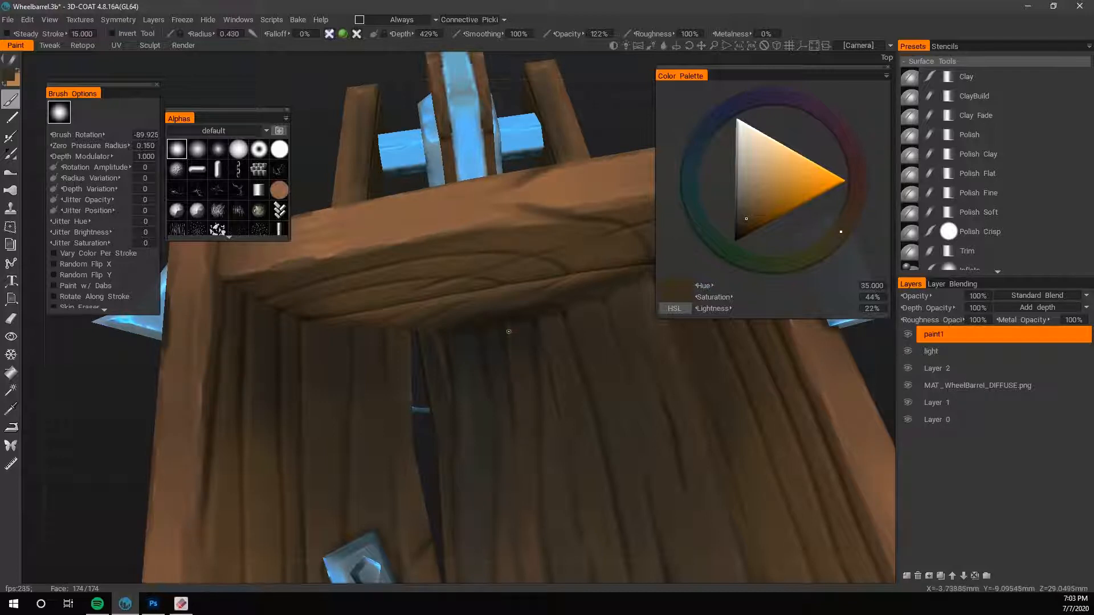
drag(571, 35, 557, 36)
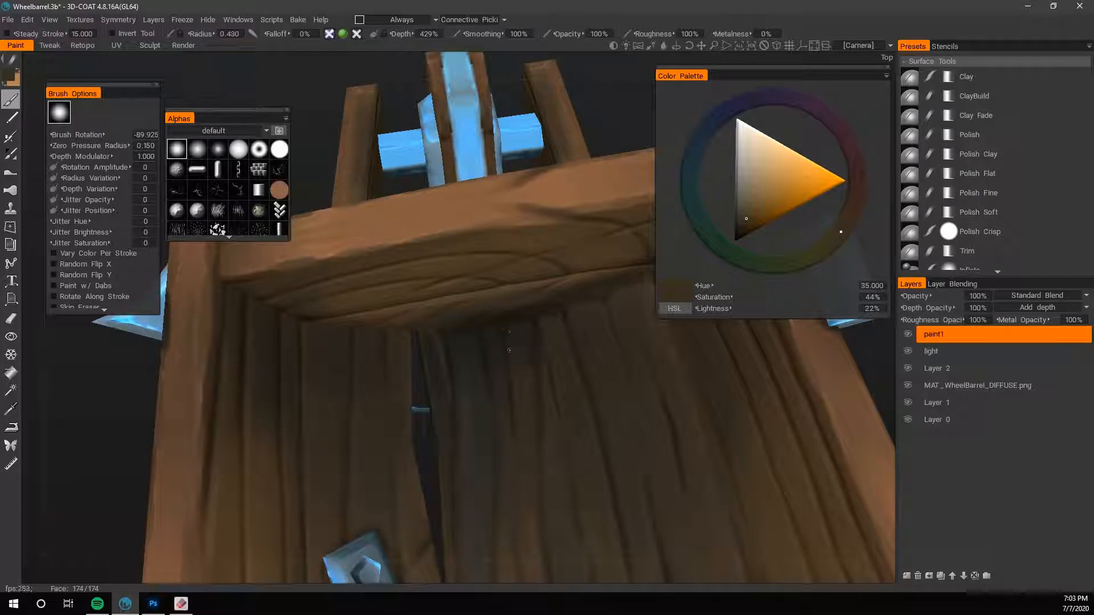
- Blend browns sampled from the floor across the middle planks at brush radius 1.633
alt+right_drag(704, 418, 688, 359)
alt+drag(688, 360, 645, 420)
alt+right_drag(645, 419, 763, 398)
key(bracketright)
key(bracketright)
key(bracketright)
key(bracketright)
key(bracketright)
key(bracketright)
key(bracketright)
key(bracketright)
key(bracketright)
key(bracketright)
key(bracketright)
key(bracketright)
key(bracketright)
key(bracketright)
key(v)
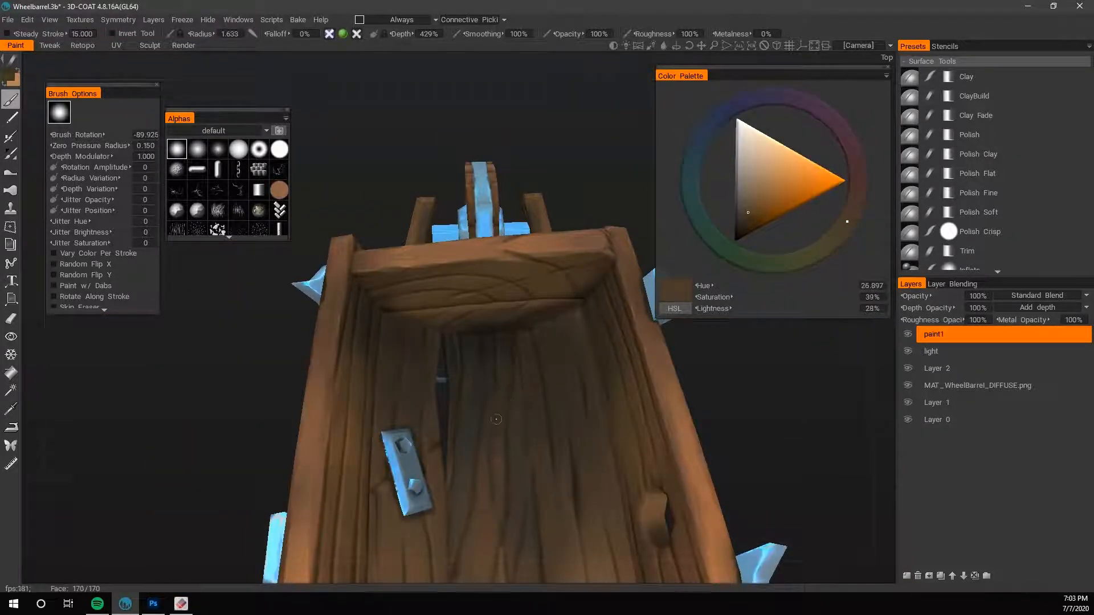
key(v)
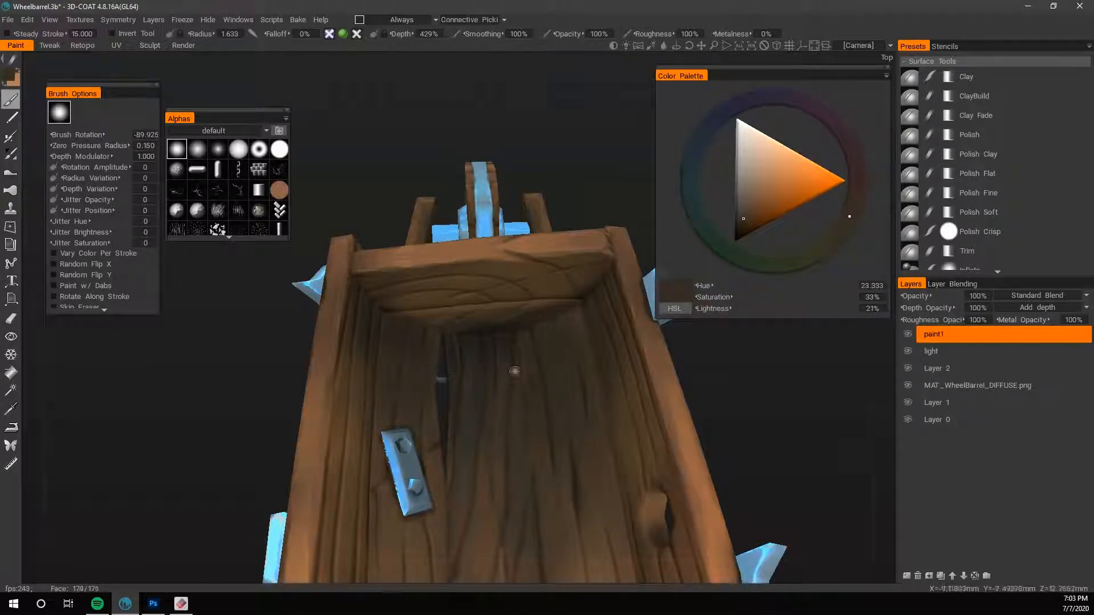
key(v)
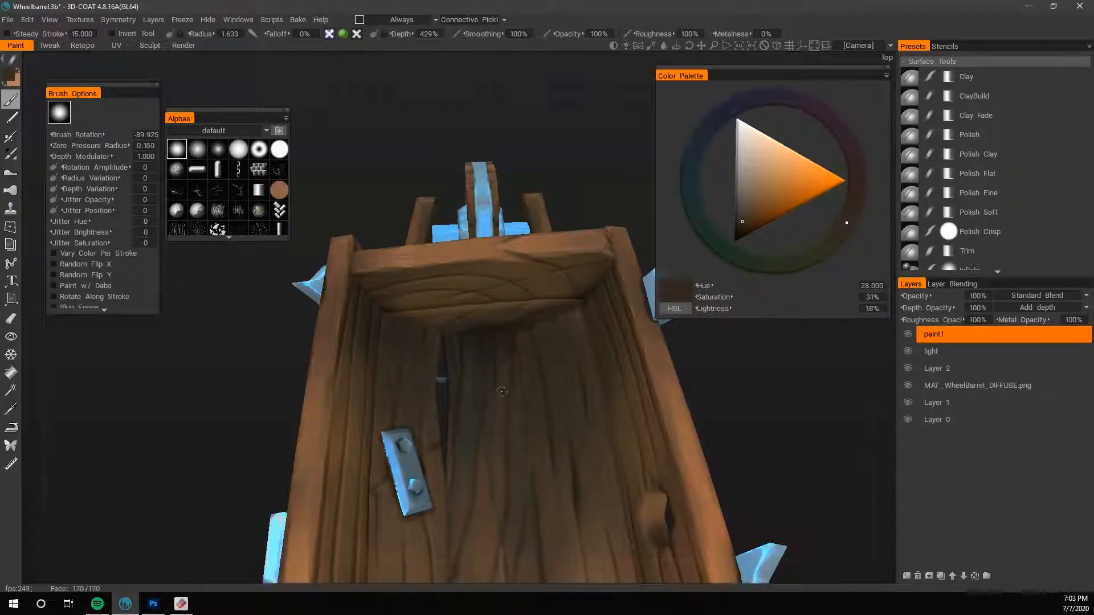
middle_drag(712, 365, 706, 343)
drag(717, 374, 738, 370)
key(v)
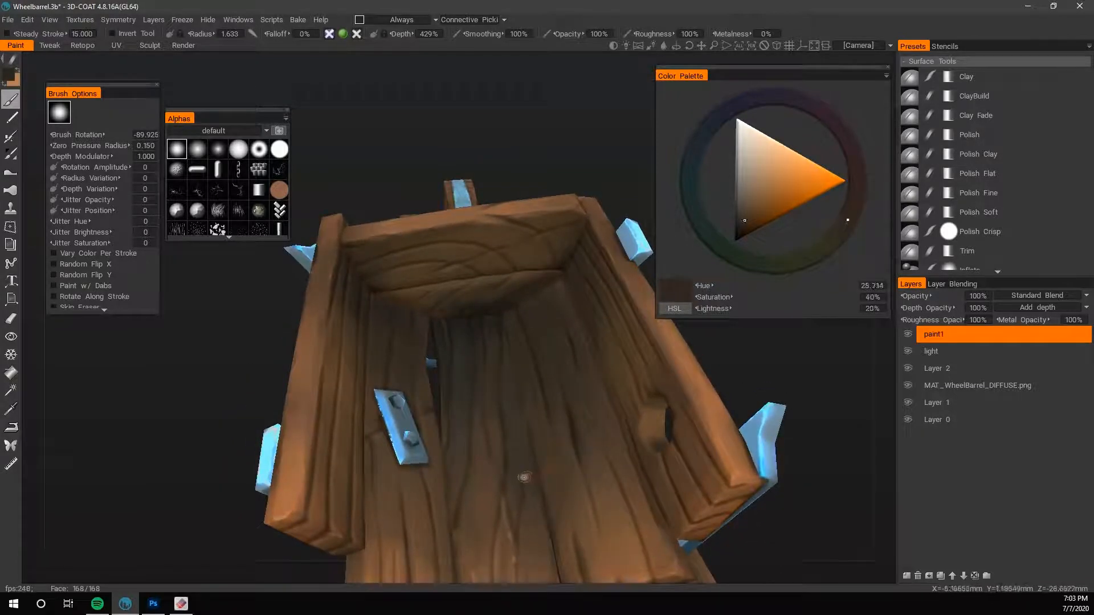
- Refine the grain and seams of the middle floor planks with sampled dark browns at brush radius 0.747
key(bracketleft)
key(bracketleft)
key(bracketleft)
key(bracketleft)
key(bracketleft)
key(bracketleft)
key(bracketleft)
key(bracketleft)
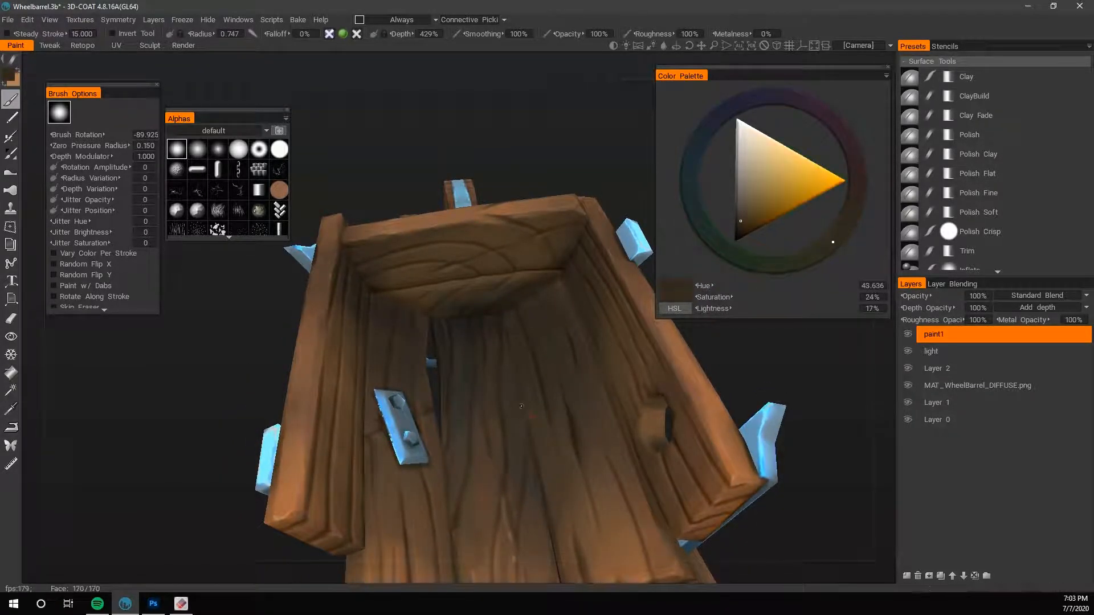
key(v)
key(v)
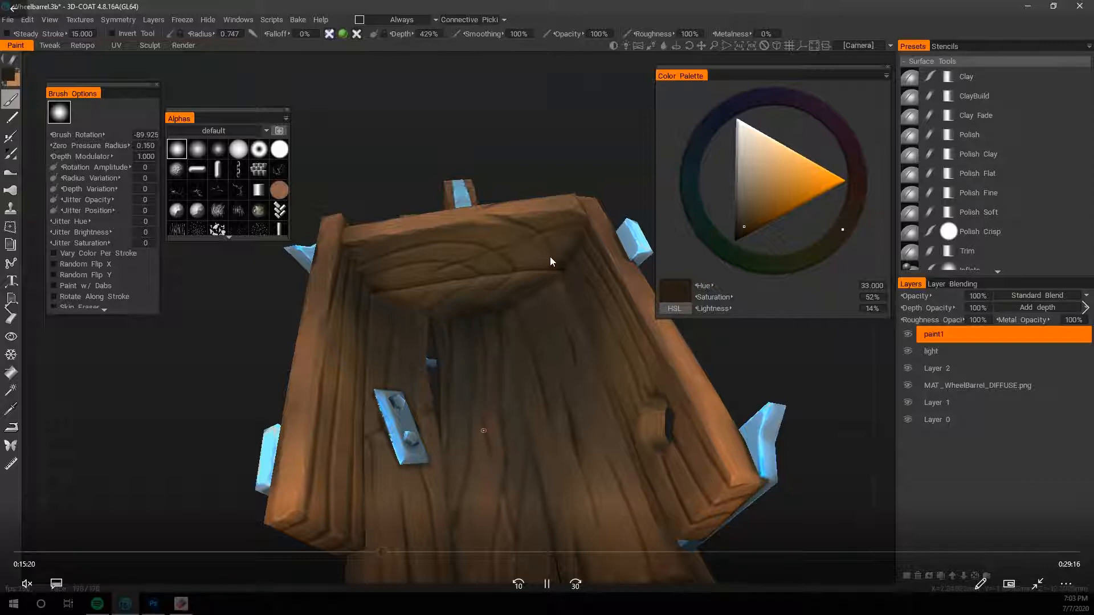
key(v)
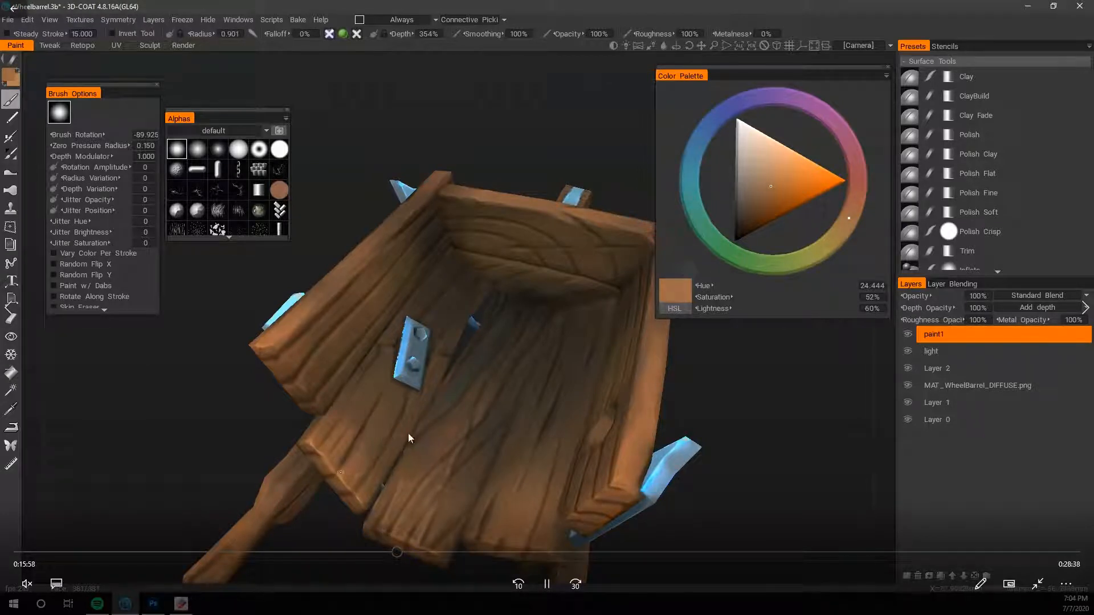
click(395, 552)
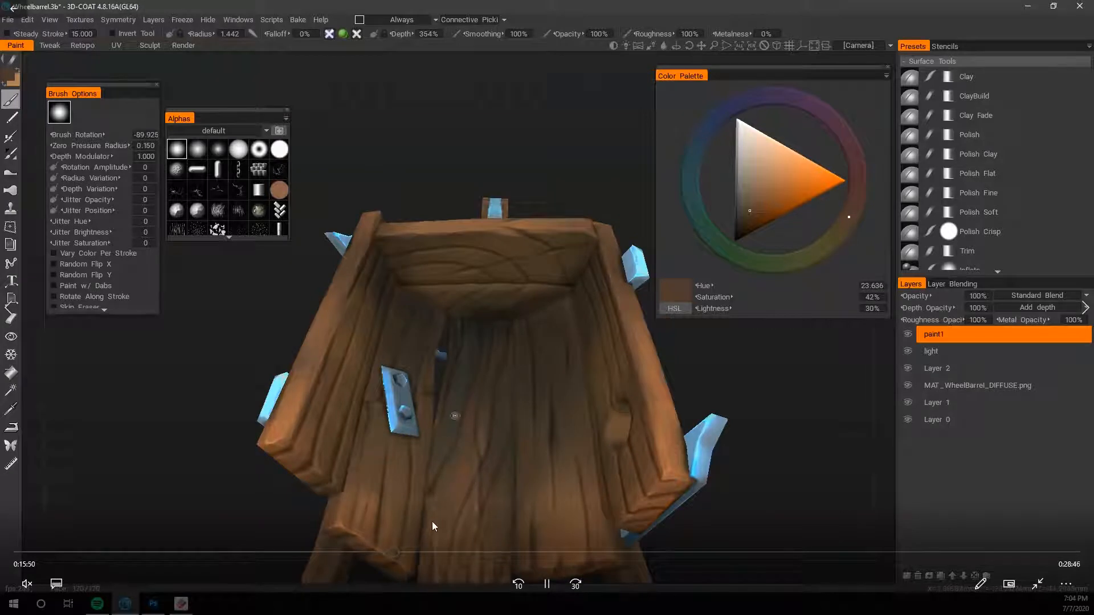
click(391, 551)
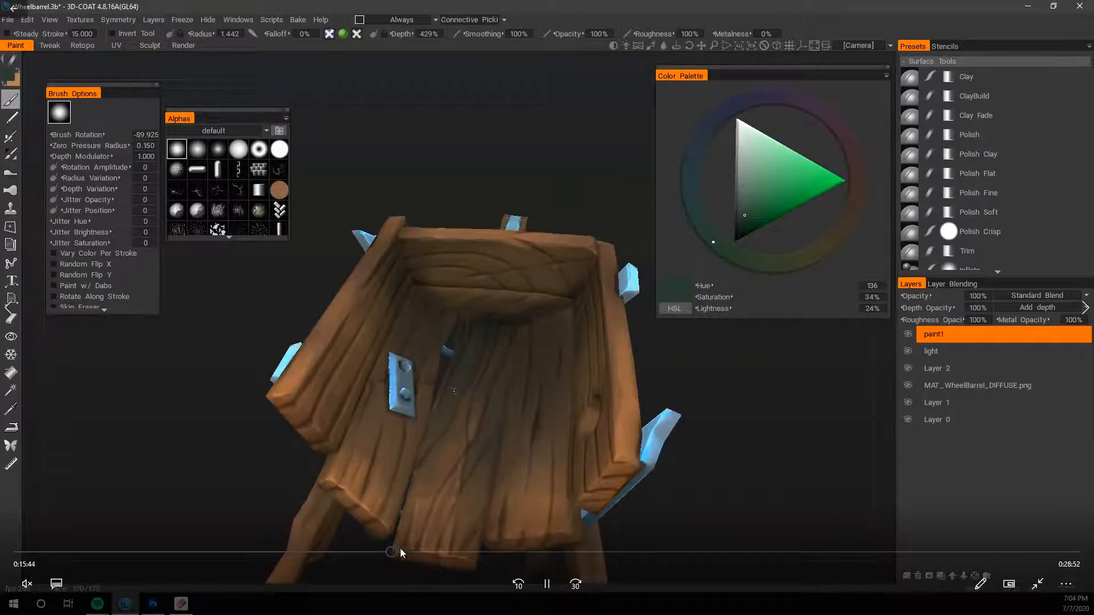
click(387, 553)
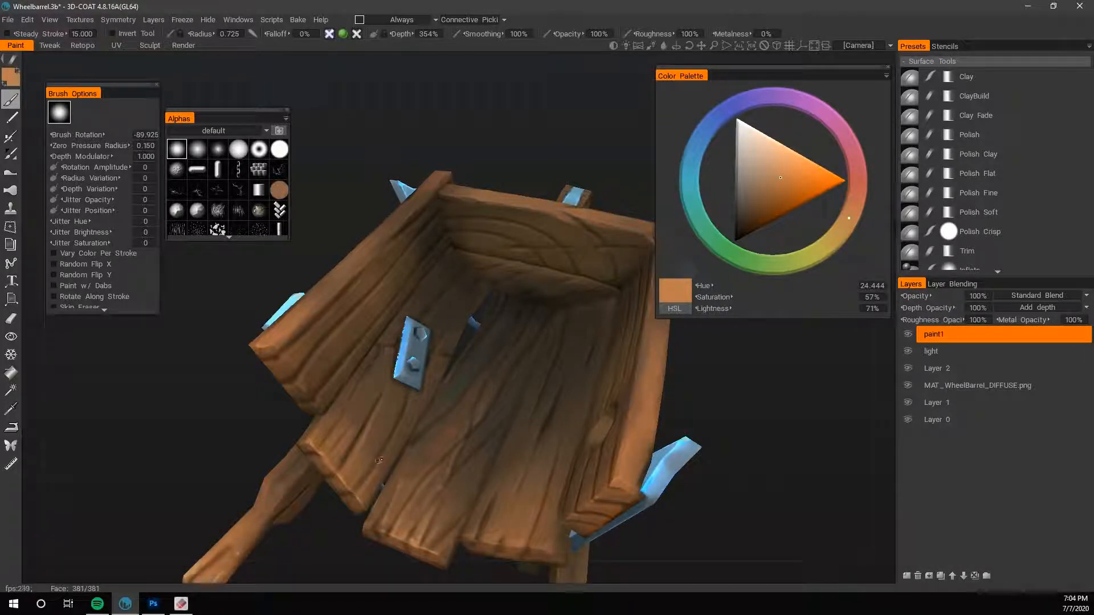
- Blend sampled mid browns over the open ends of the floor planks at brush radius 1.662
mouse_move(692, 143)
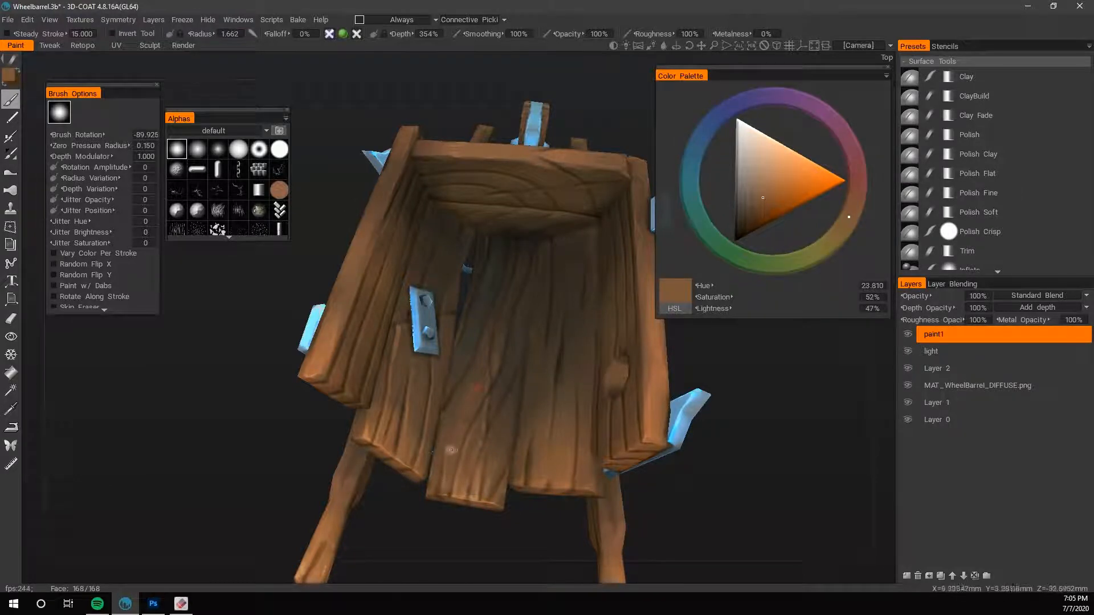
key(v)
drag(452, 426, 479, 380)
key(v)
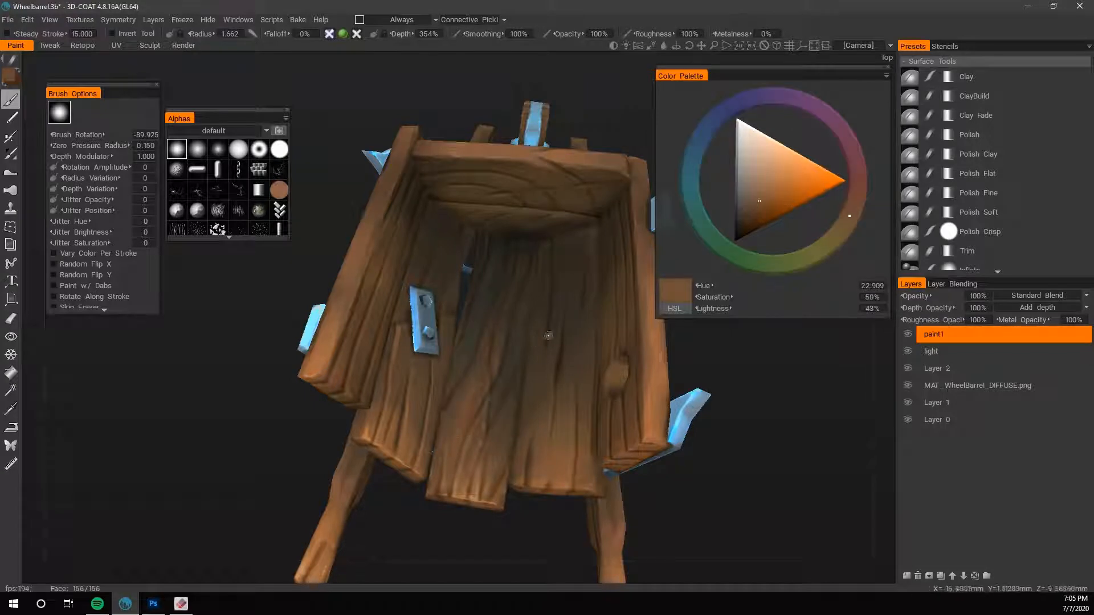
alt+drag(632, 428, 547, 424)
key(v)
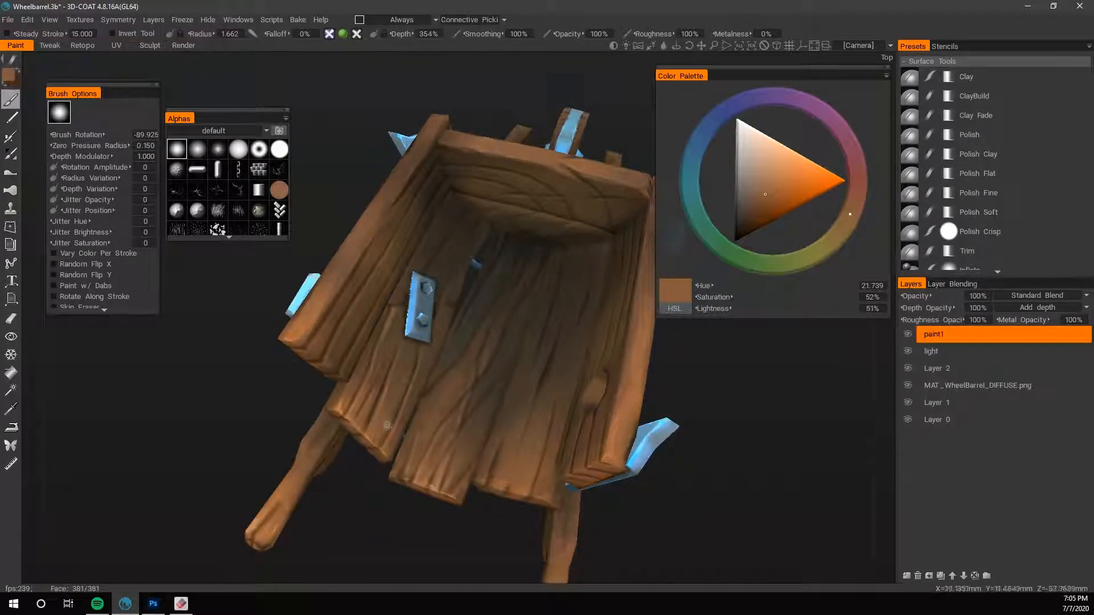
key(v)
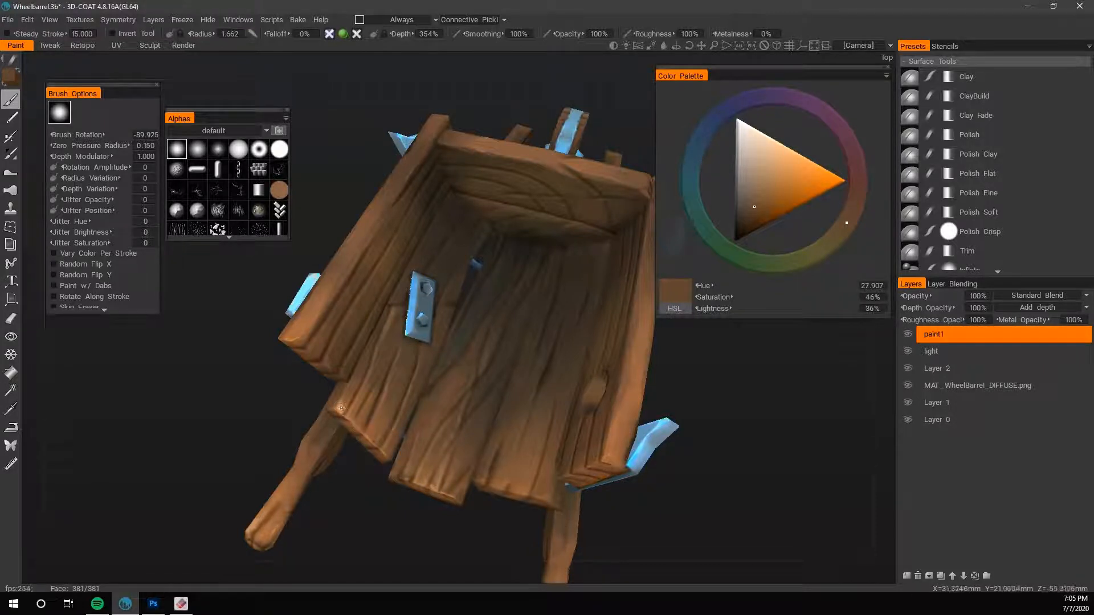
- Highlight the edge of the outer floor plank's open end with a light brown of lightness 71% at brush radius 0.787
key(v)
key(bracketleft)
key(bracketleft)
key(bracketleft)
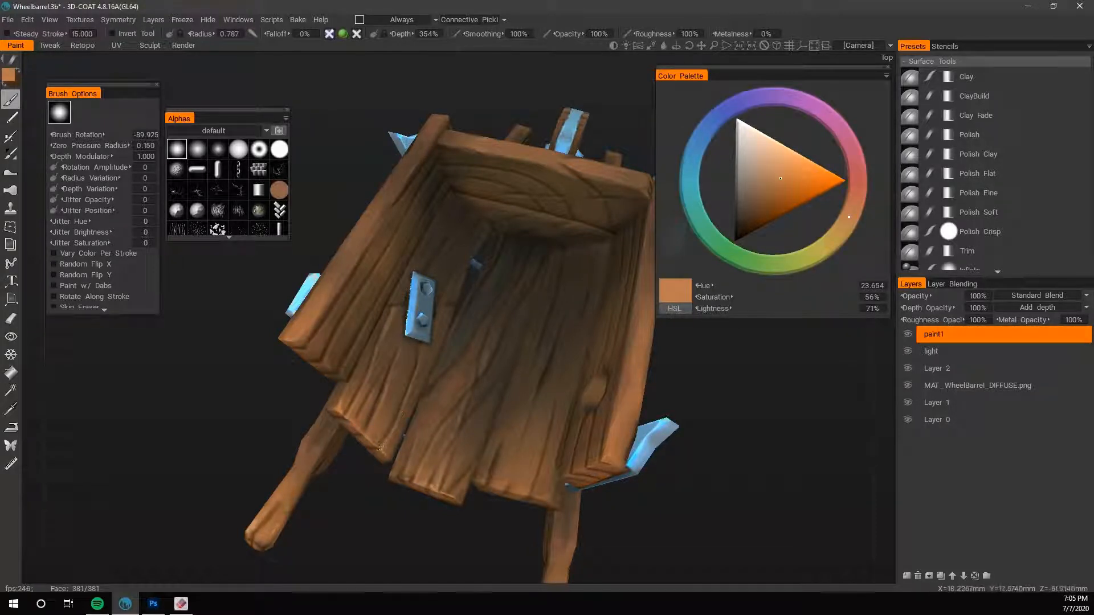
- Darken the plank beneath the metal bracket with saturation 55%, lightness 25% and brush radius 0.614
key(v)
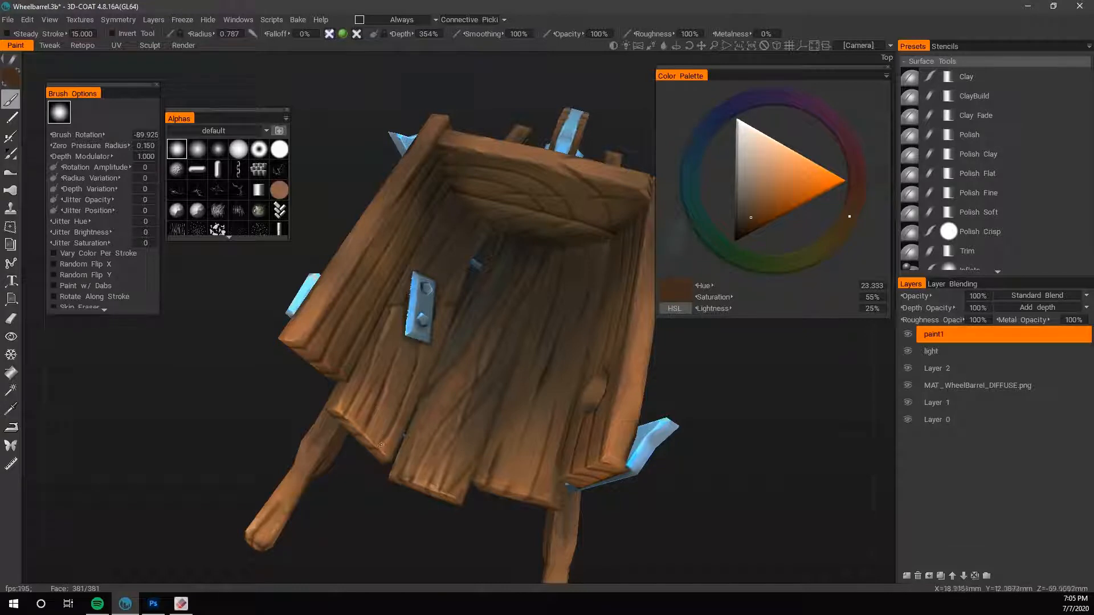
key(bracketleft)
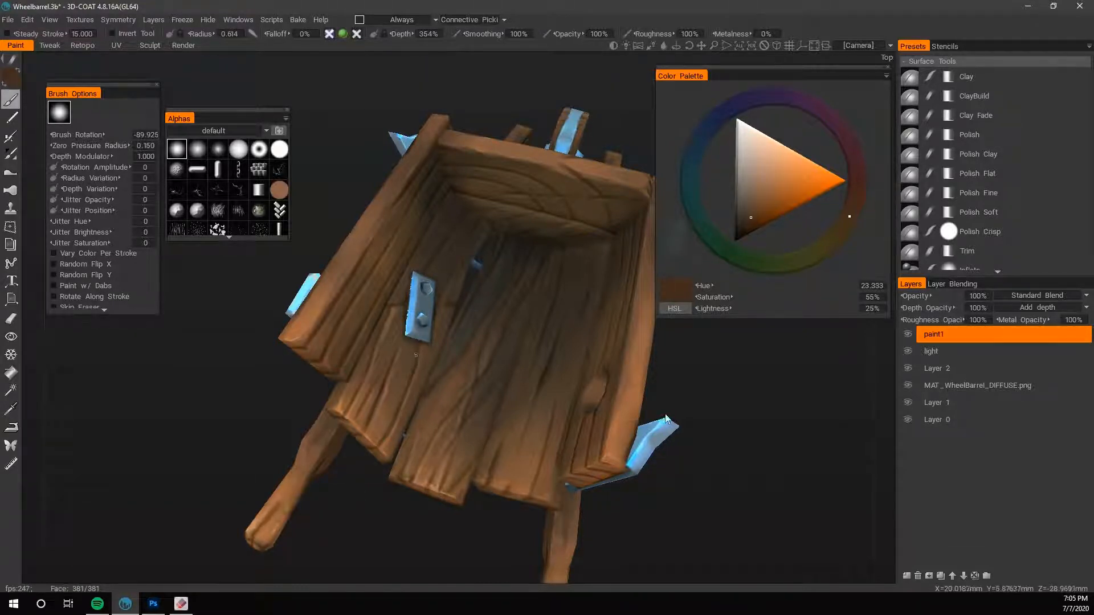
middle_drag(416, 355, 504, 393)
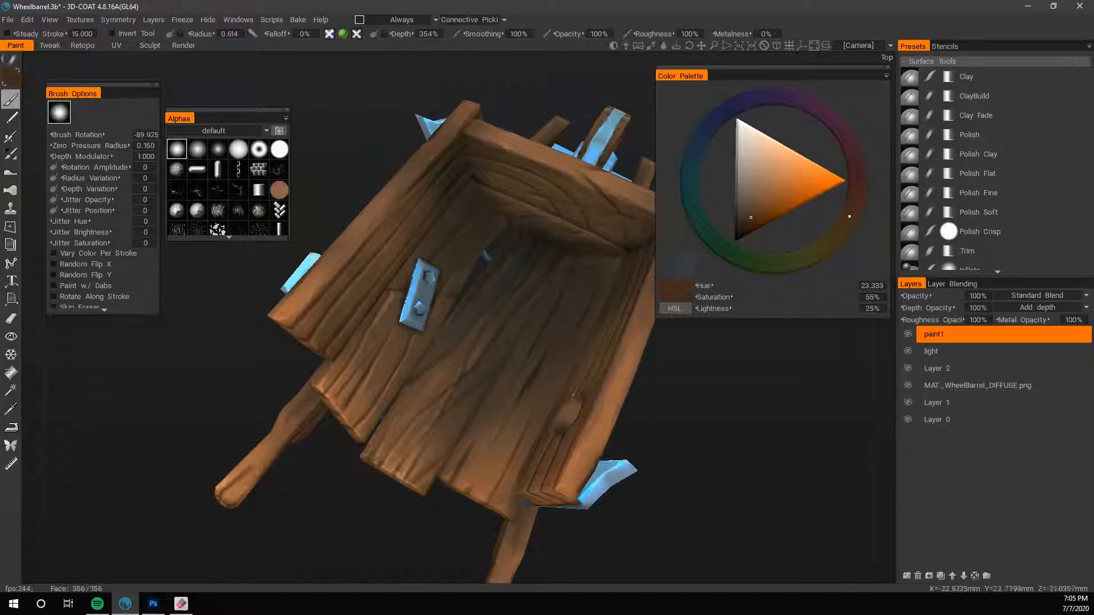
- Paint shadow around the metal bracket and along the plank toward the end board using sampled dark browns at brush radius 0.614
alt+right_drag(572, 394, 754, 400)
key(v)
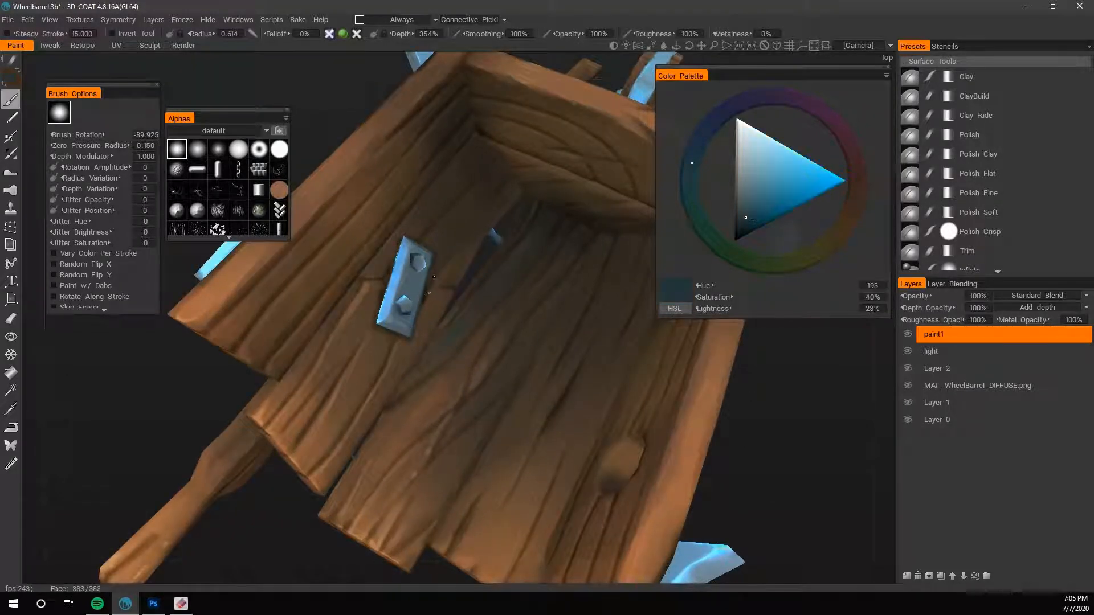
key(v)
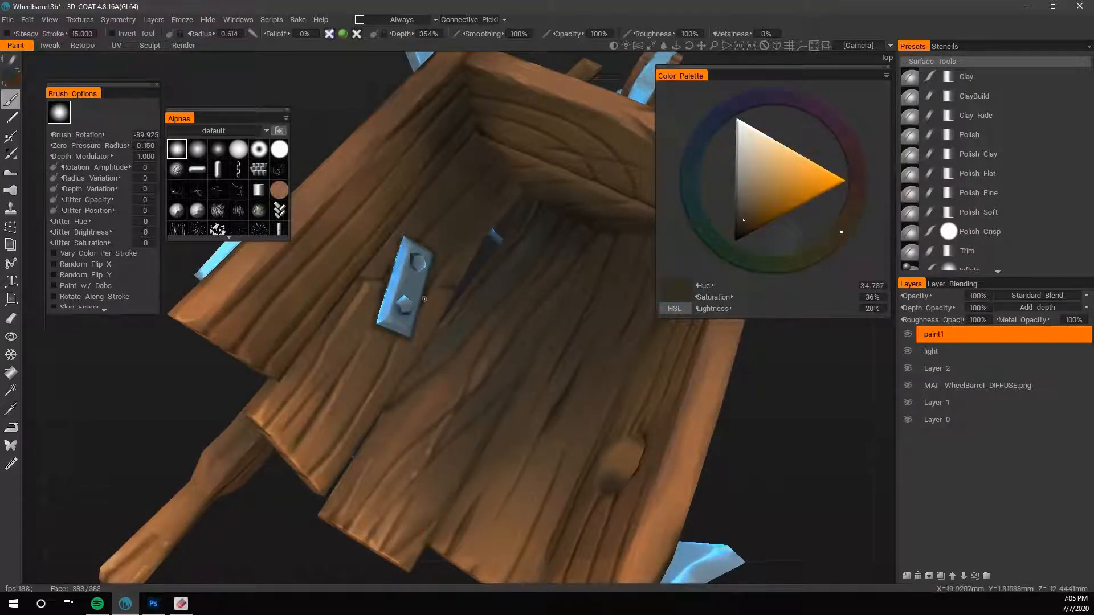
key(v)
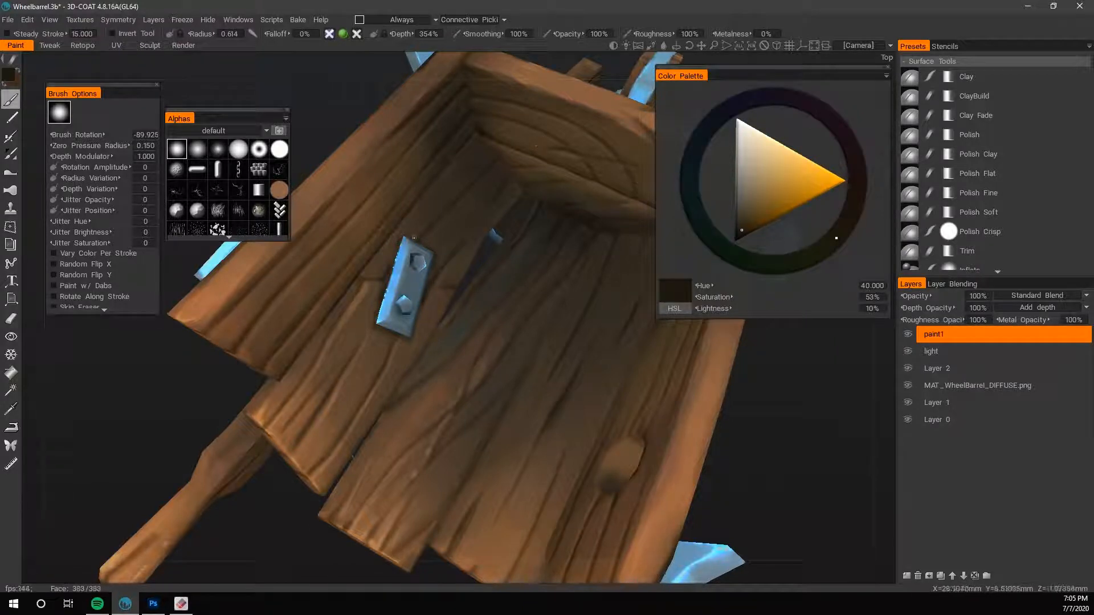
key(v)
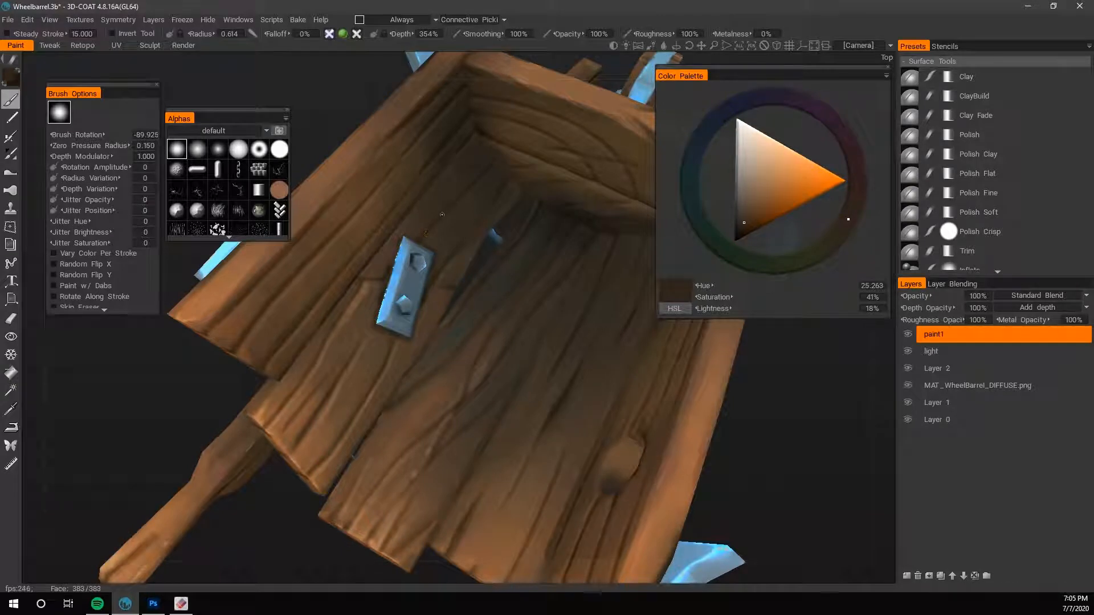
key(v)
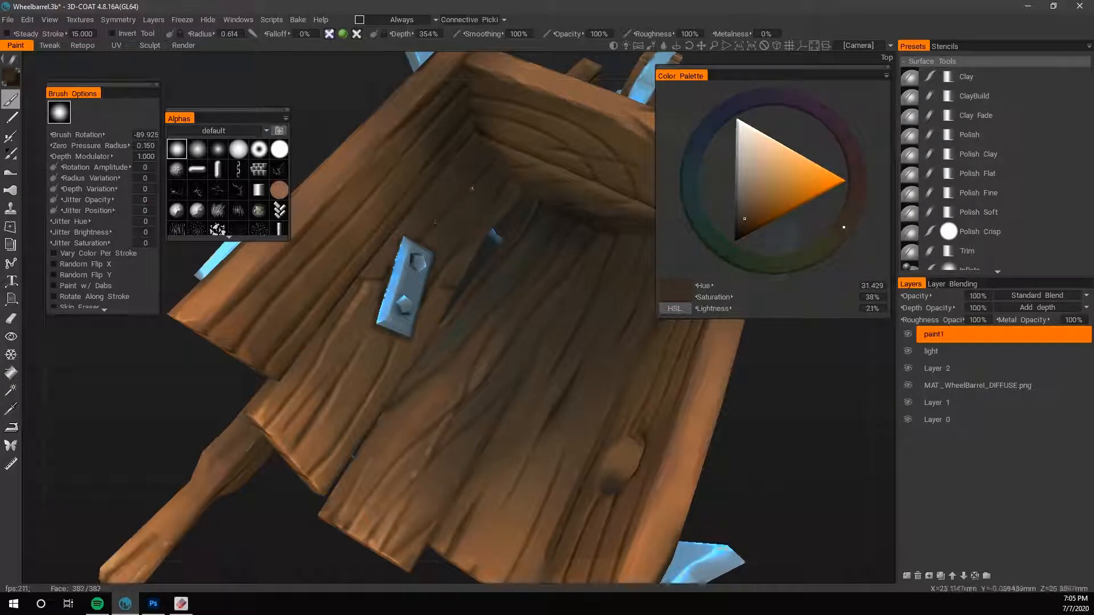
key(v)
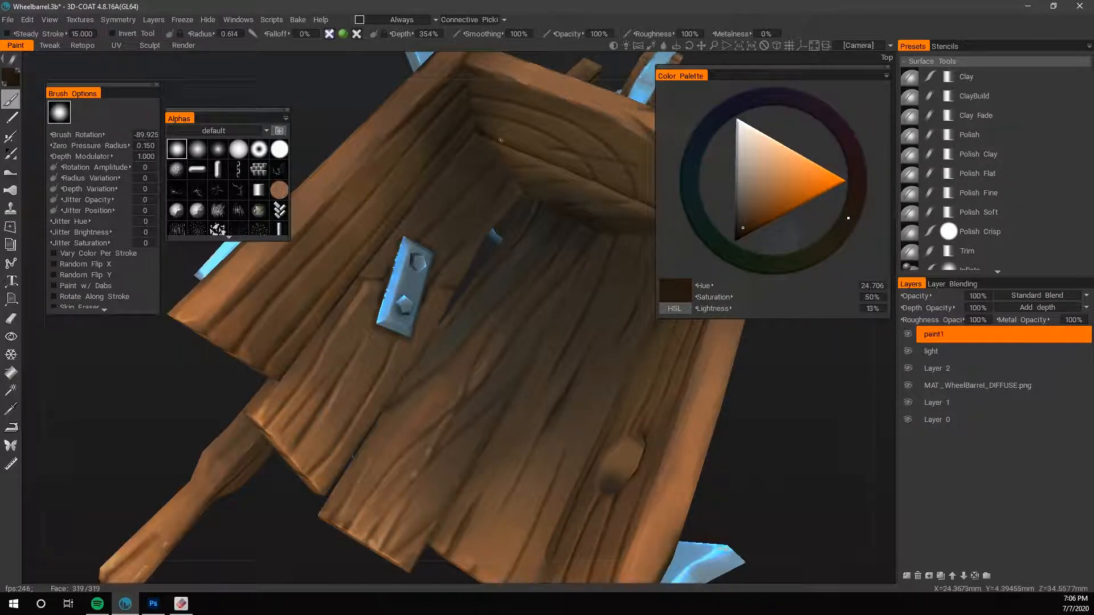
- Deepen the floor corner under the end board with hue 24.706, saturation 50%, lightness 13% and brush radius 1.736
drag(781, 471, 693, 488)
right_drag(693, 488, 736, 434)
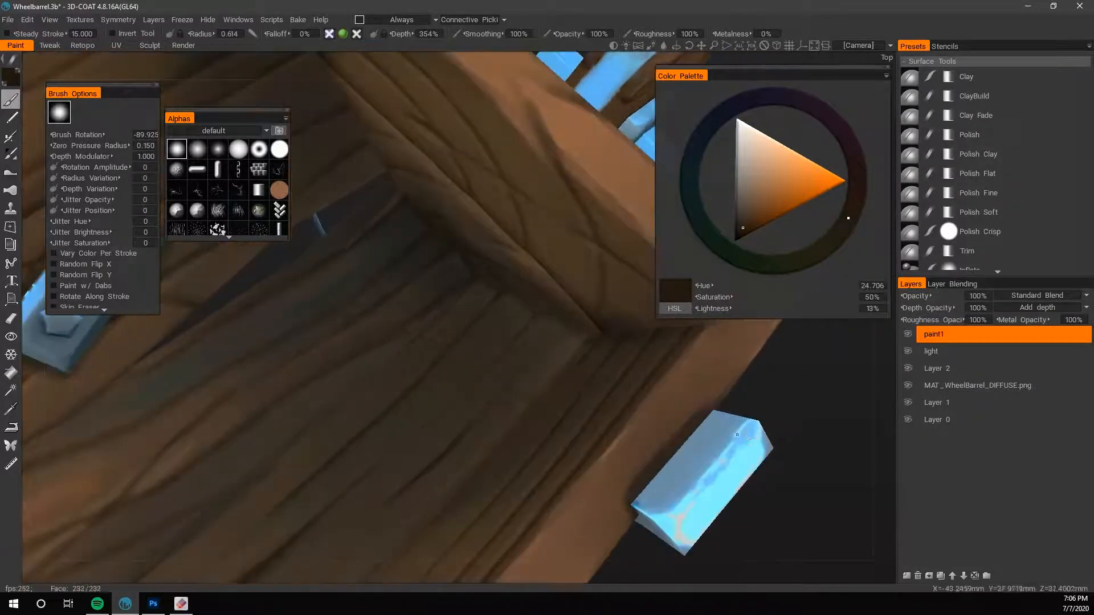
drag(415, 220, 427, 230)
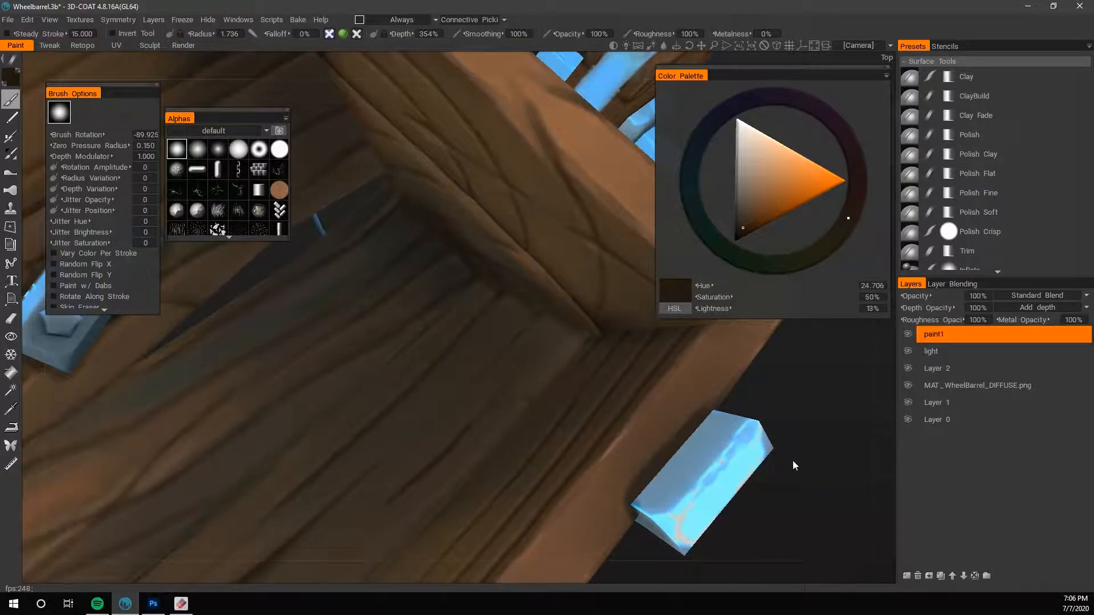
- Save the wheelbarrow project file
right_drag(793, 461, 627, 462)
key(ctrl+s)
drag(626, 461, 604, 457)
right_drag(604, 457, 657, 470)
drag(657, 470, 665, 470)
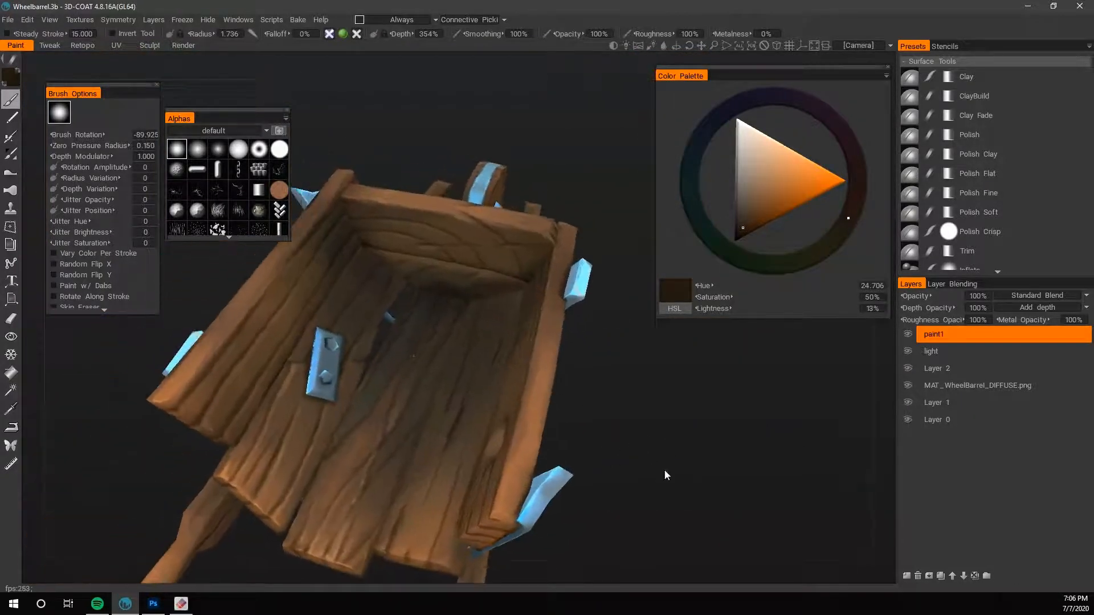
- Refine the end board's inner corner with a sampled brown of saturation 31% and lightness 18% at brush radius 0.660
drag(627, 431, 607, 432)
right_drag(607, 432, 679, 478)
drag(679, 477, 712, 488)
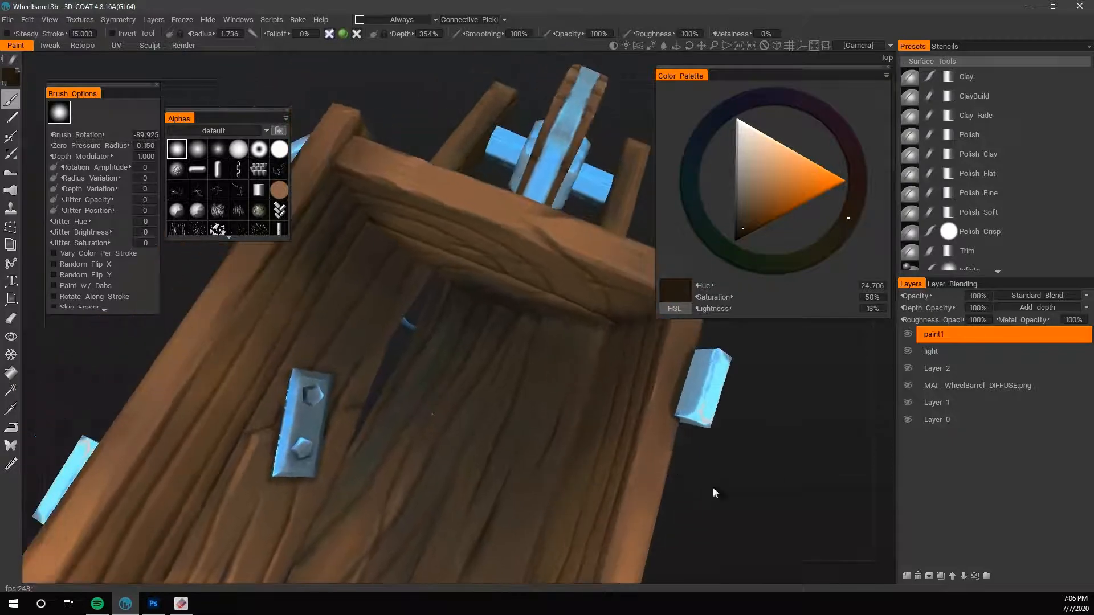
key(v)
drag(400, 94, 427, 172)
right_drag(418, 243, 386, 247)
drag(363, 249, 345, 210)
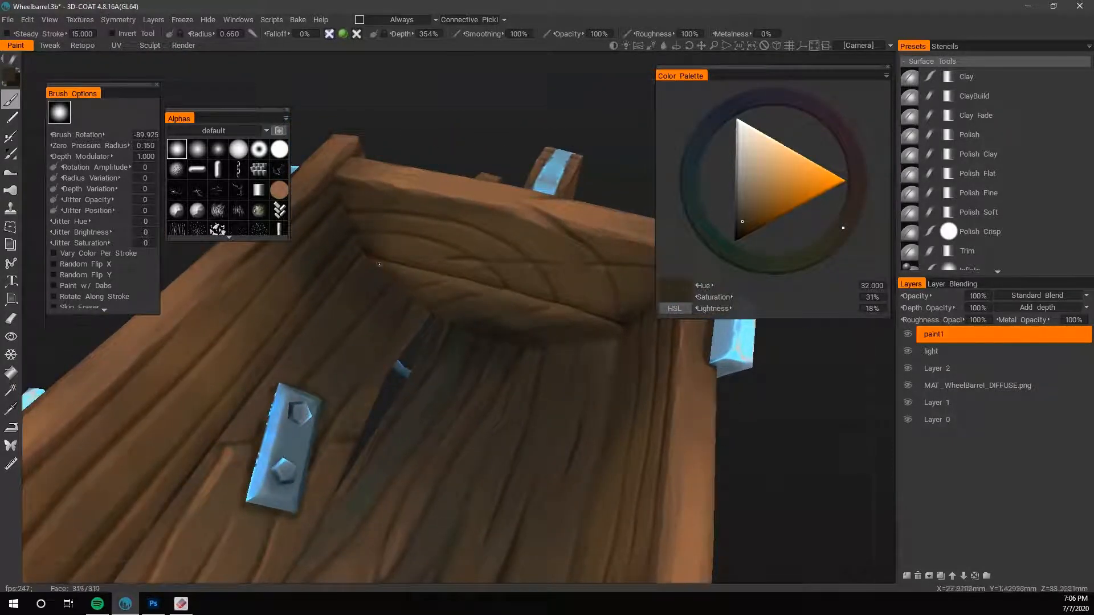
- Send the current view's projection to Photoshop for external editing
click(26, 19)
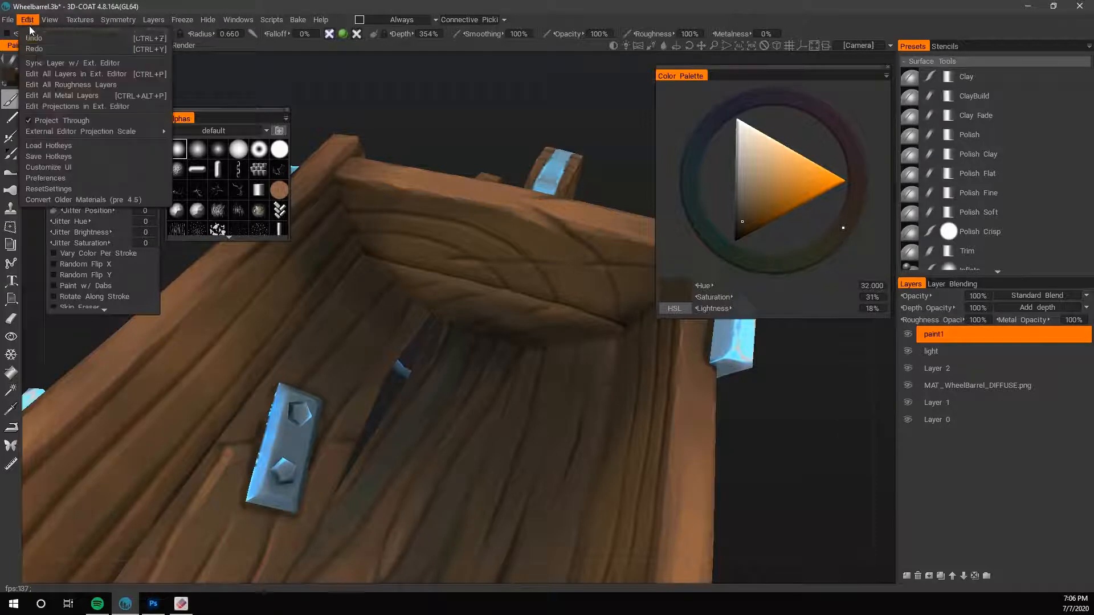
click(105, 104)
click(578, 233)
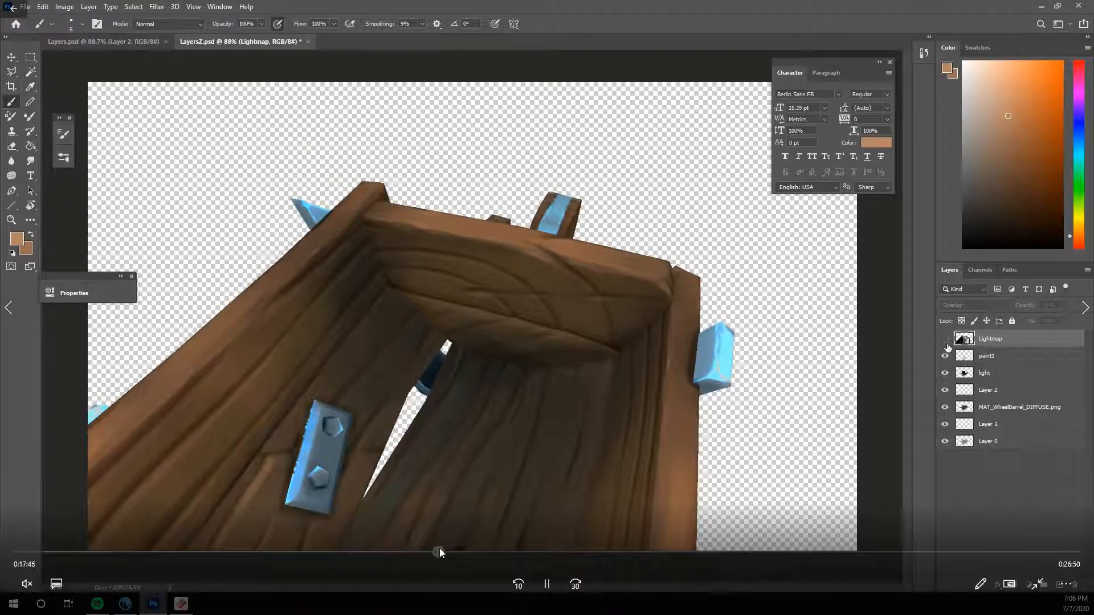
click(439, 548)
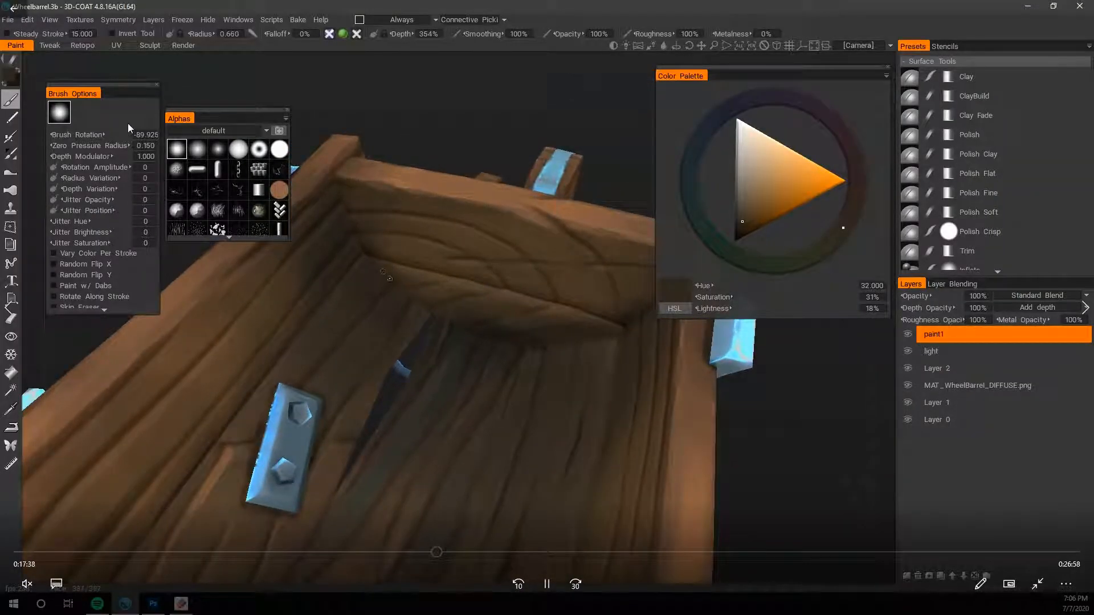
click(550, 585)
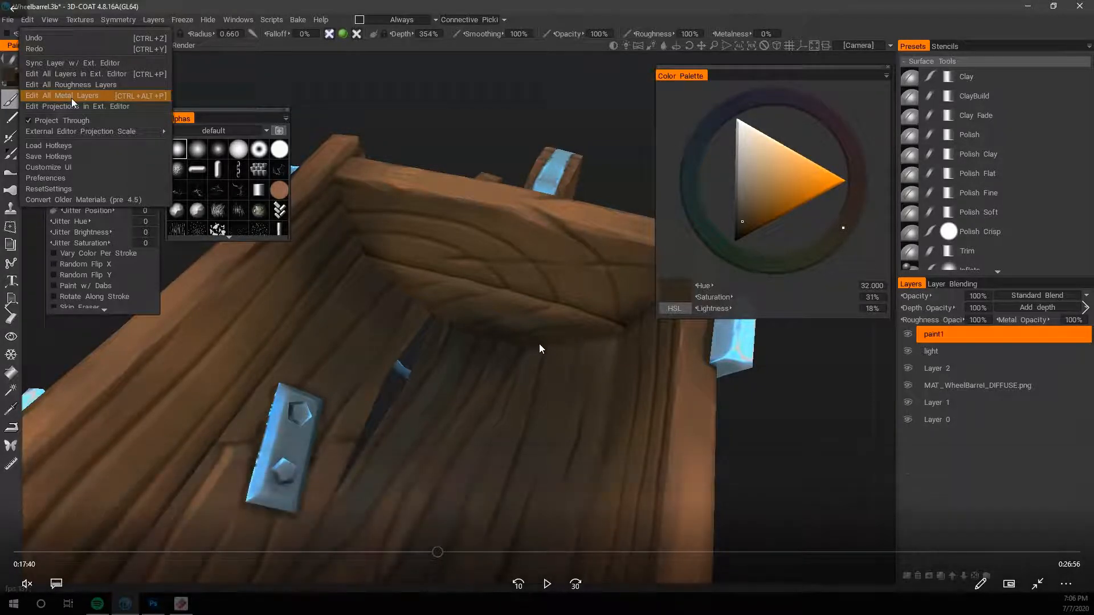
click(547, 584)
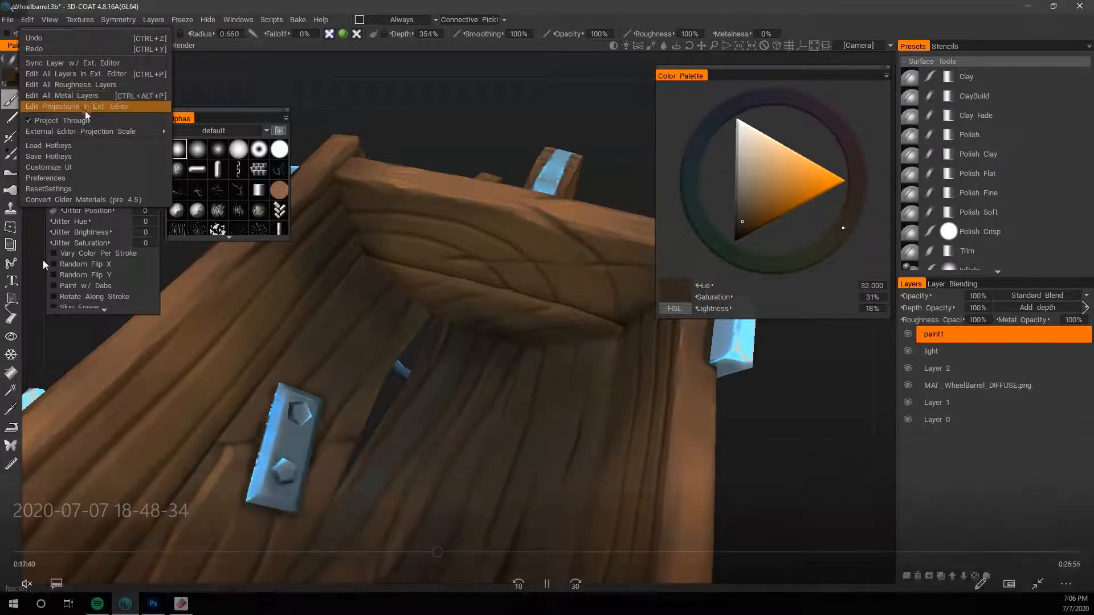
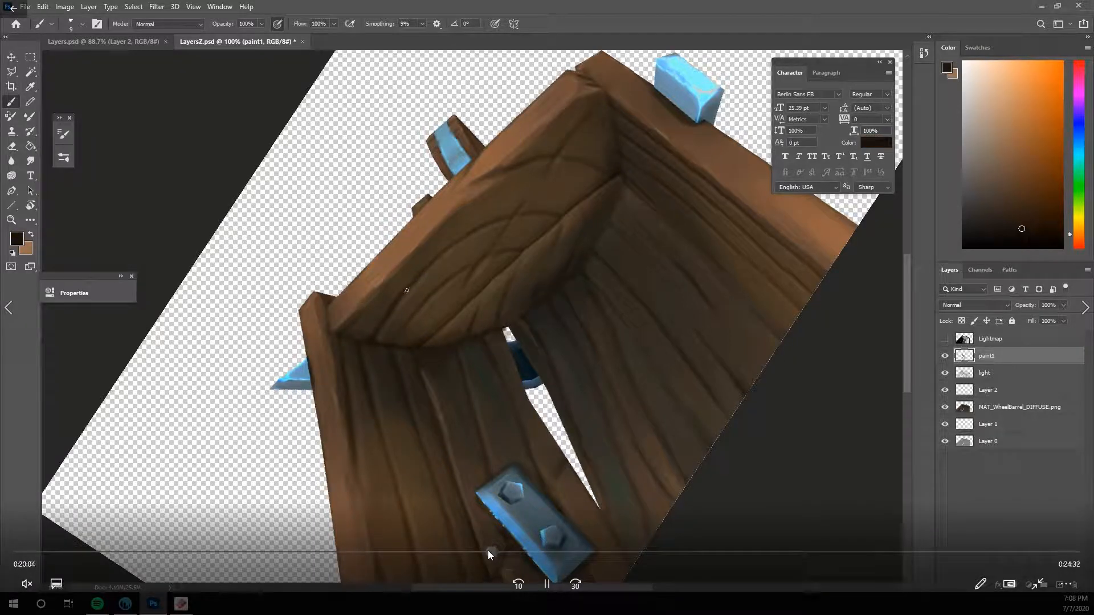
click(488, 551)
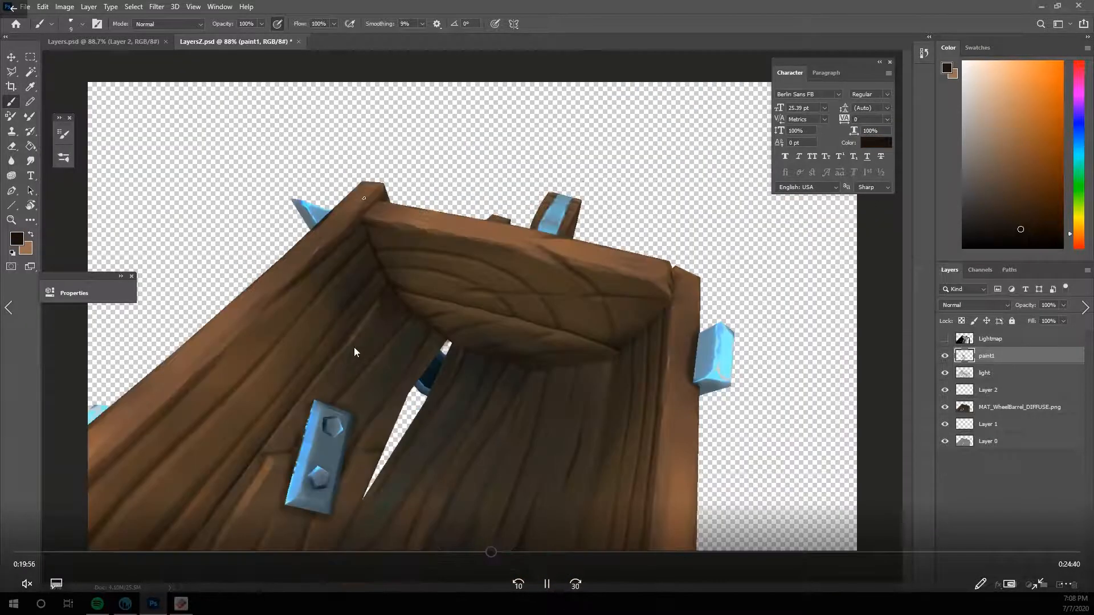
click(472, 550)
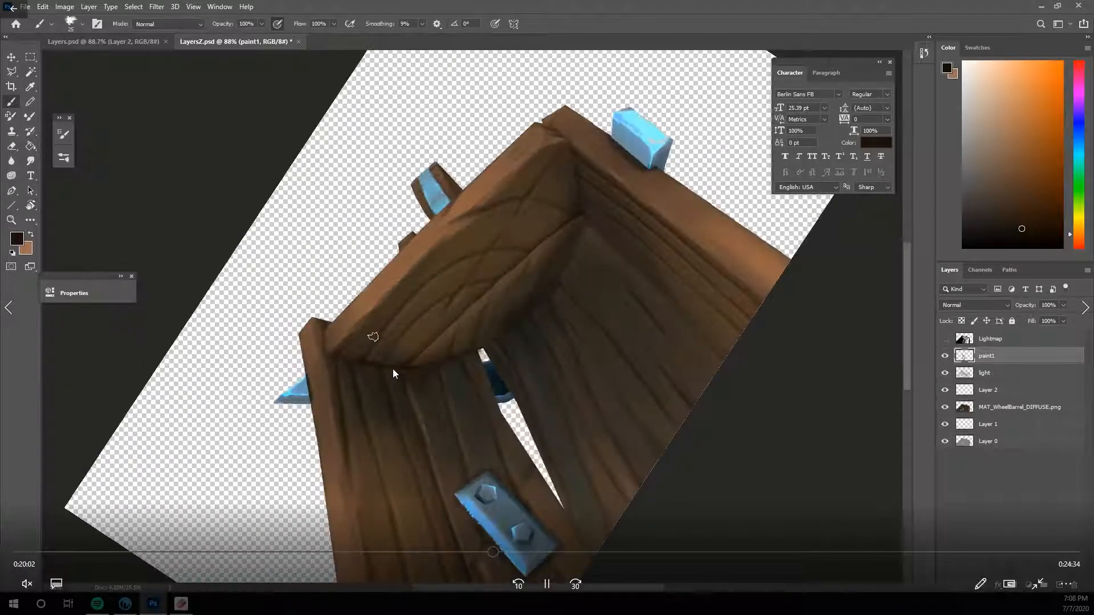
click(507, 552)
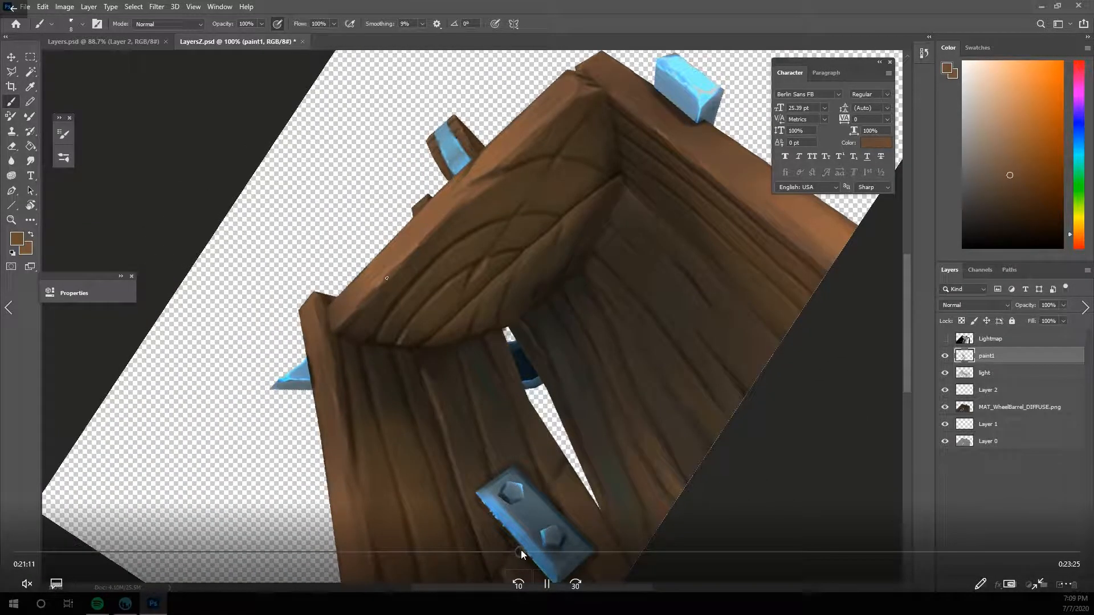
mouse_move(520, 549)
mouse_down()
mouse_move(549, 546)
mouse_move(532, 551)
mouse_up()
click(548, 584)
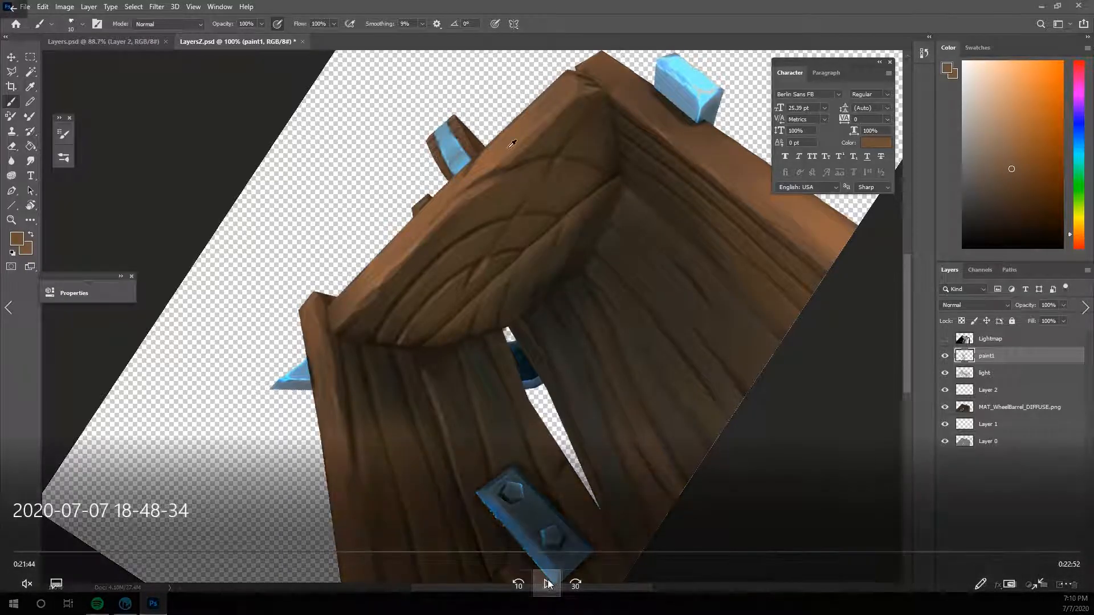
click(518, 584)
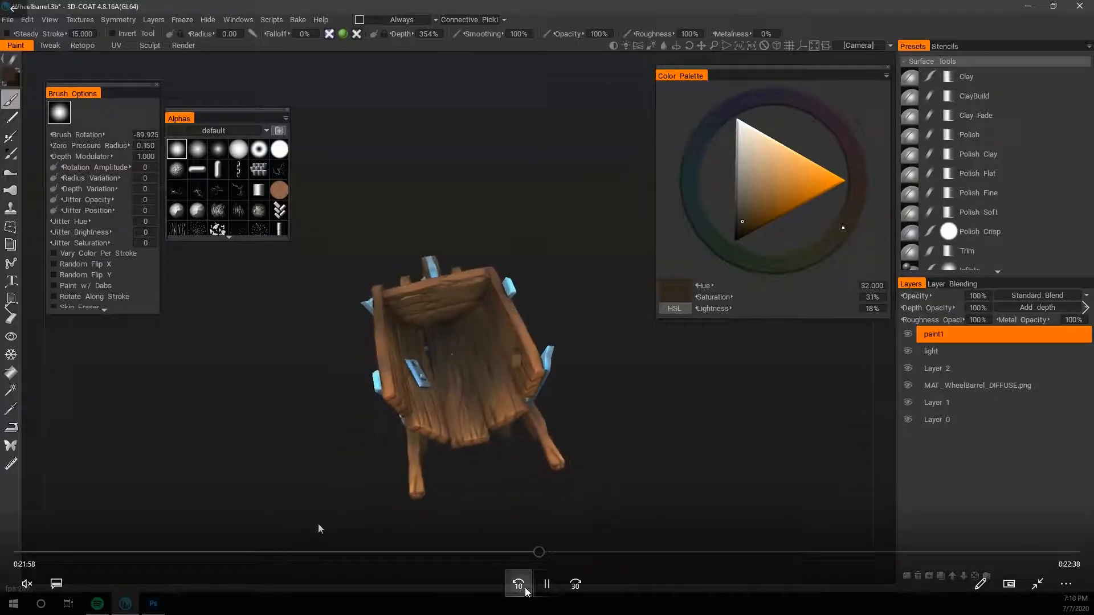
click(523, 588)
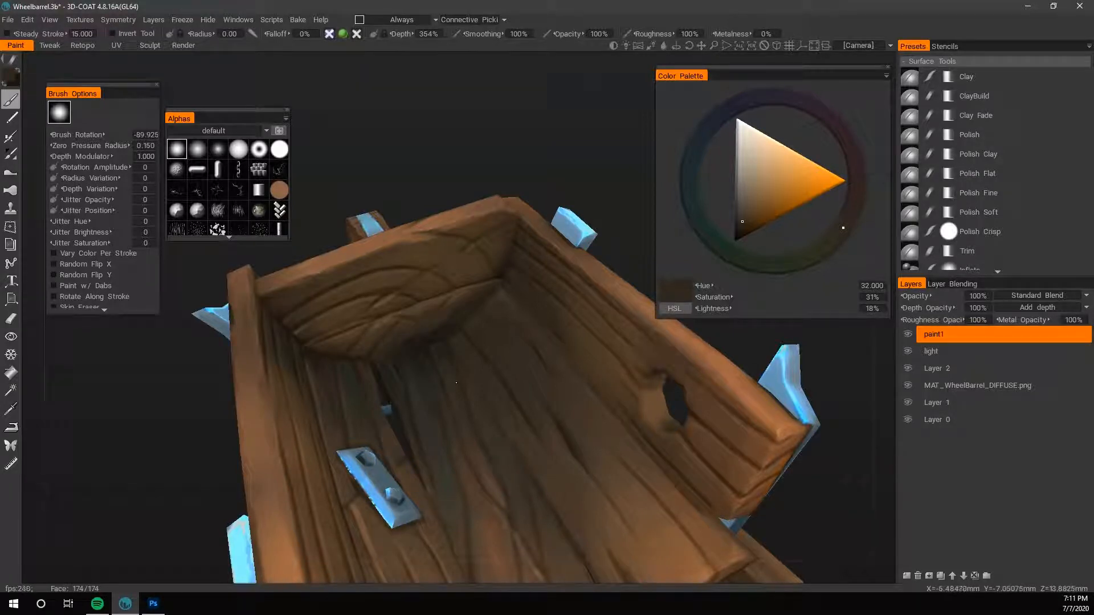
mouse_move(582, 552)
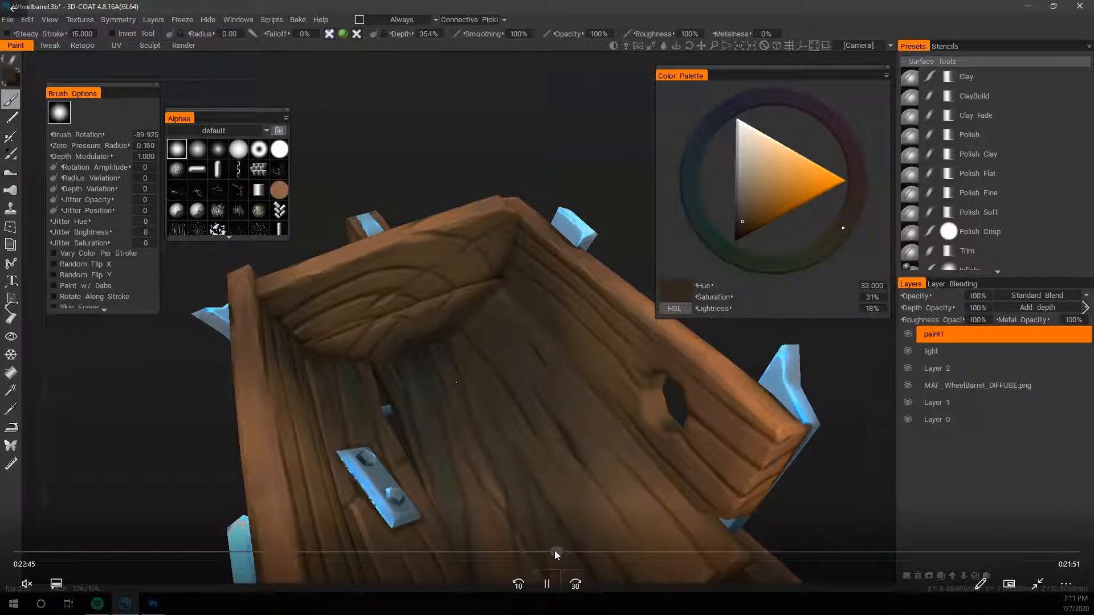
click(548, 591)
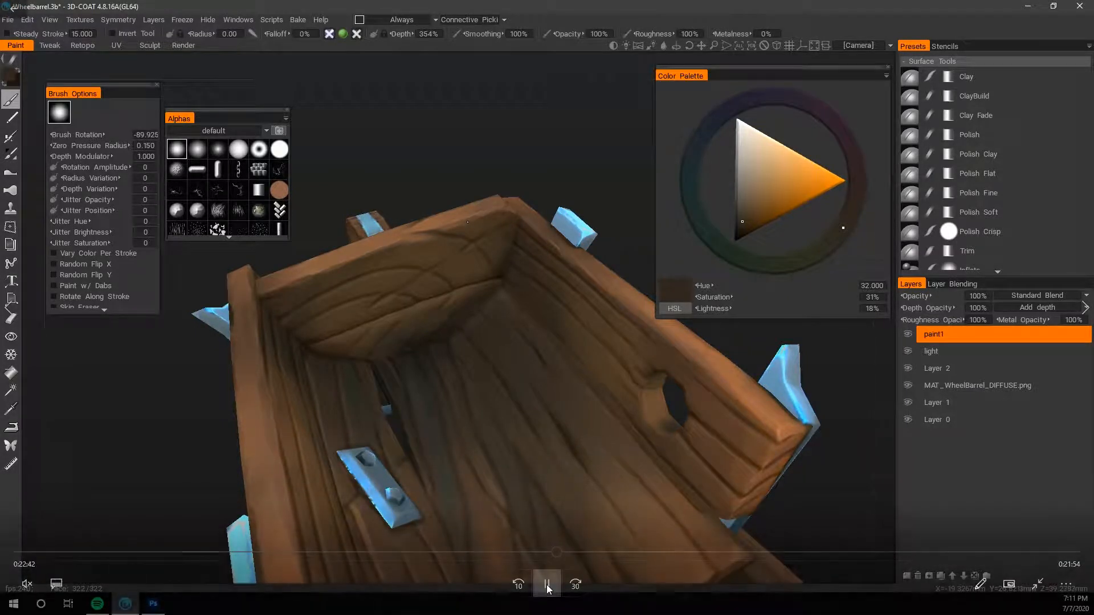
click(546, 585)
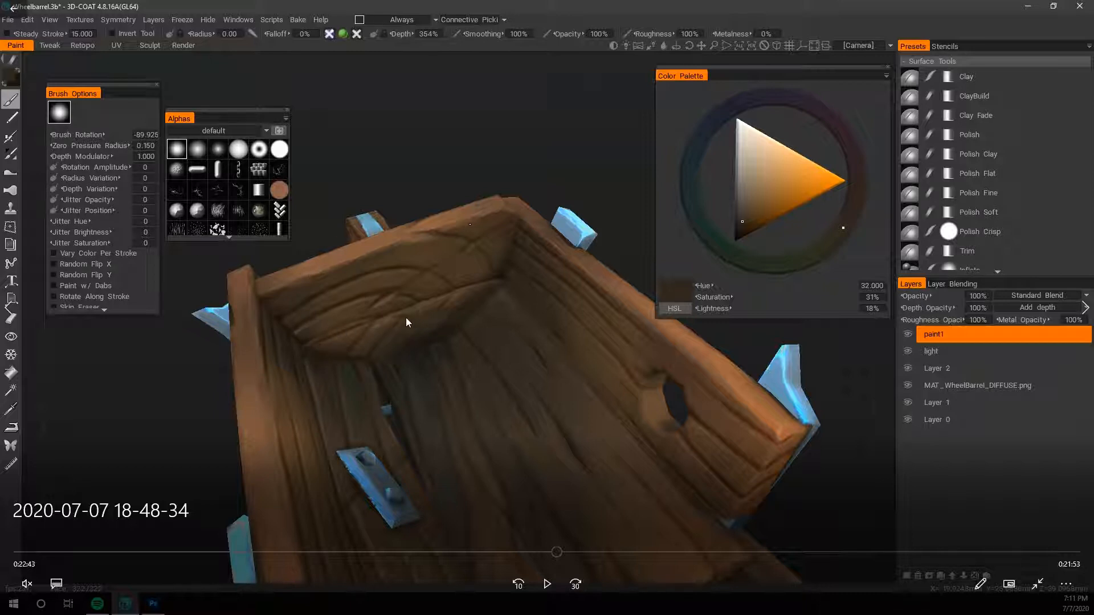
click(546, 584)
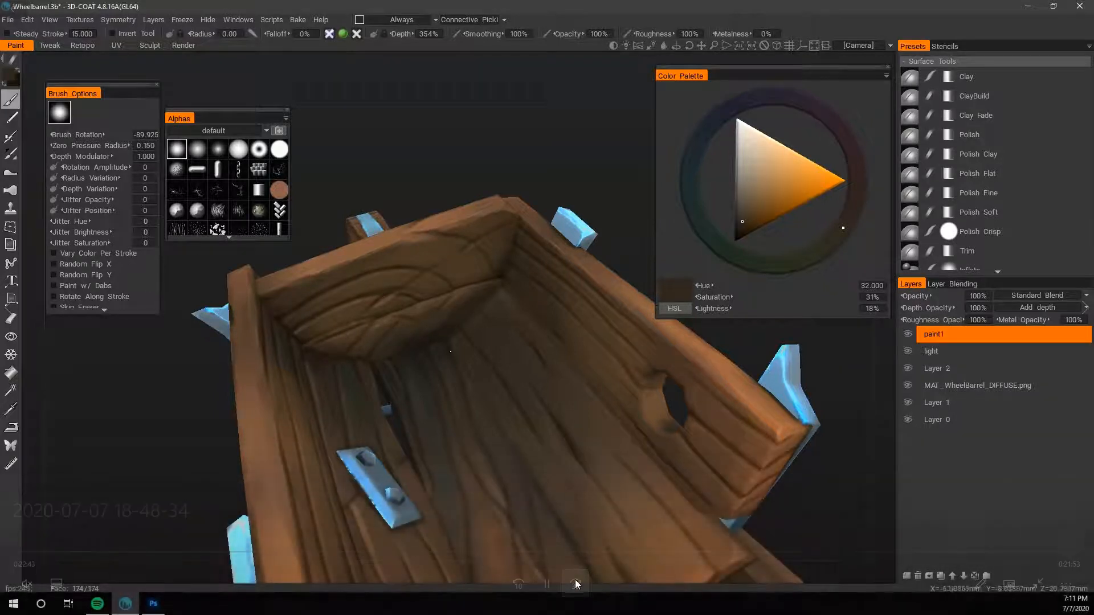
click(576, 581)
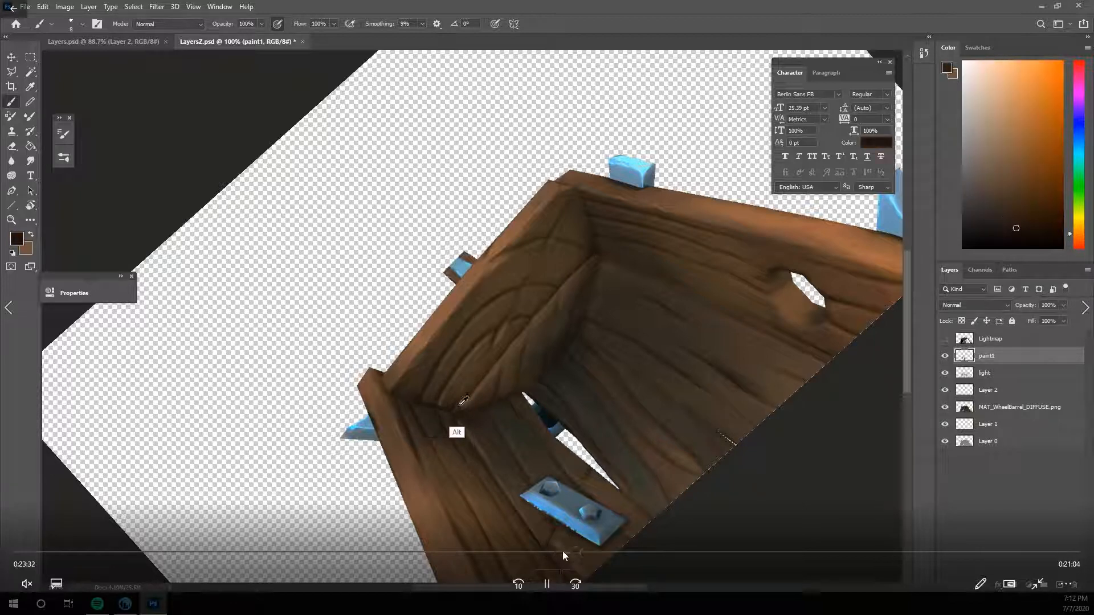
click(583, 551)
click(597, 550)
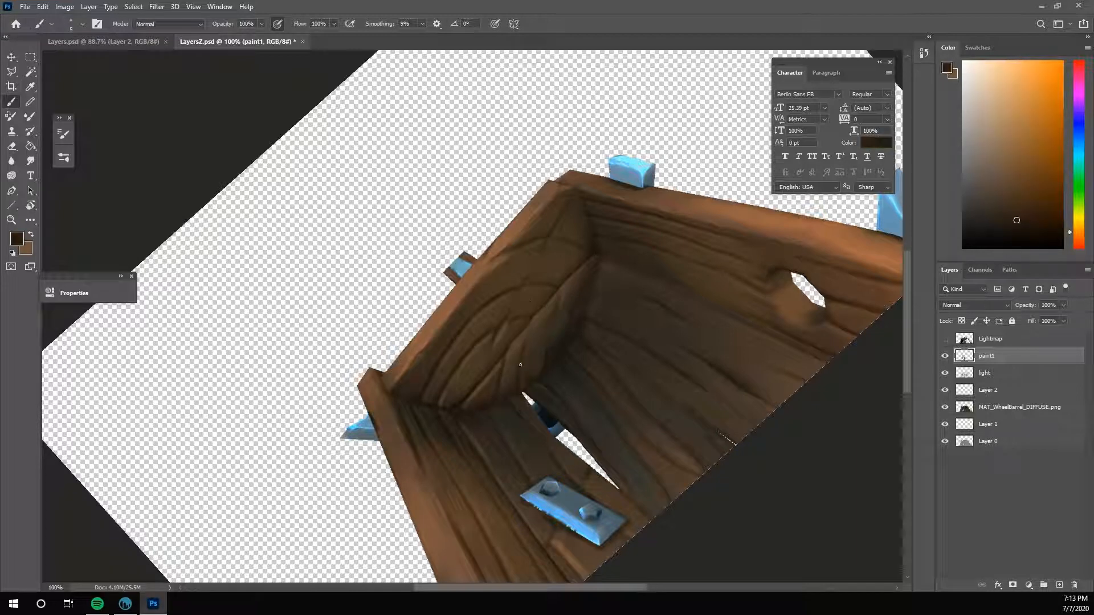
- Paint dark grain grooves and lighter brown plank edges on the inner face of the end board on the paint1 layer
alt+click(547, 348)
alt+click(559, 290)
alt+click(488, 291)
drag(494, 259, 506, 253)
key(ctrl+z)
key(x)
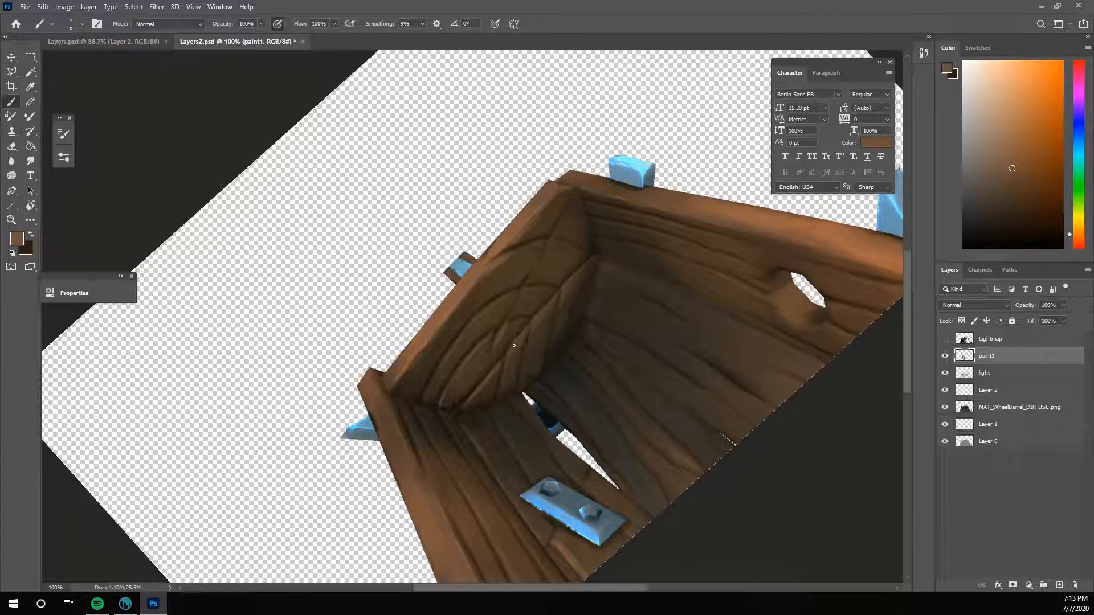
drag(546, 308, 558, 295)
key(x)
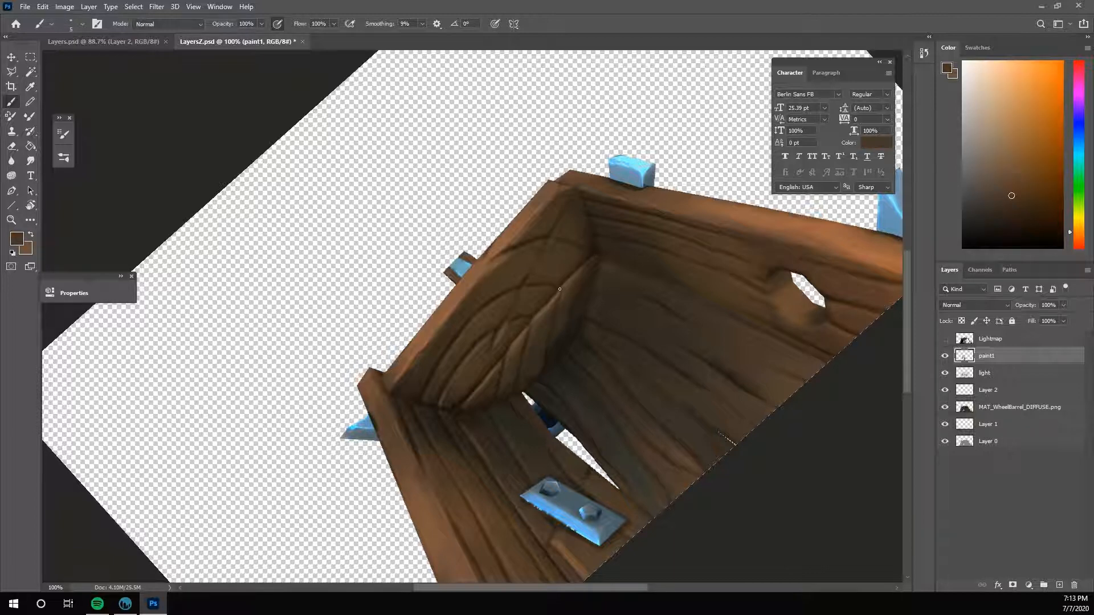
alt+click(422, 419)
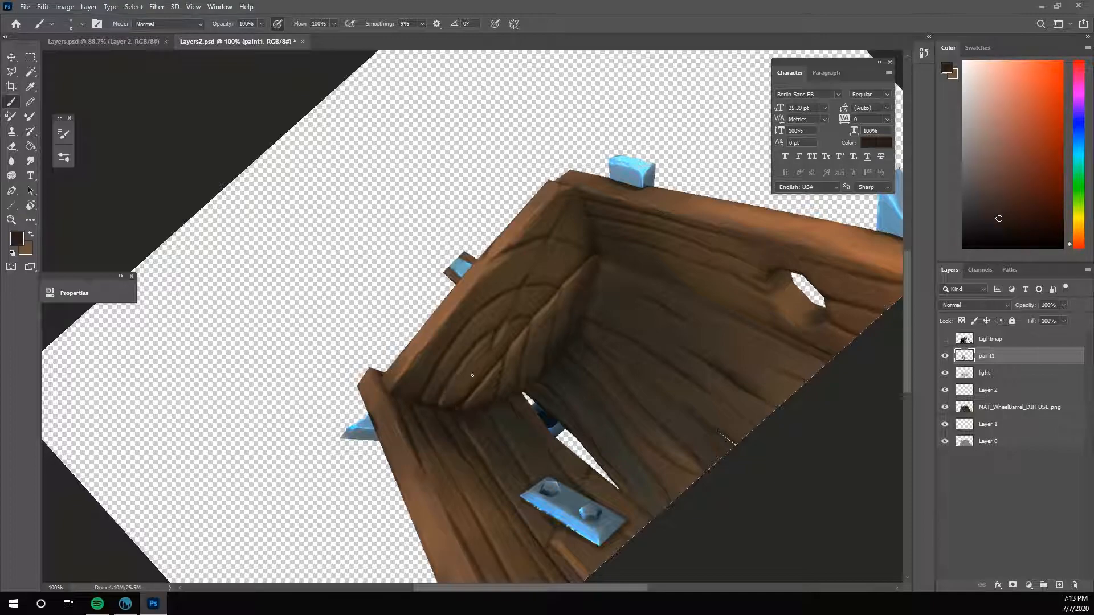
- Switch to 3D-Coat and inspect the updated end board grain inside the wheelbarrow from several angles
click(126, 603)
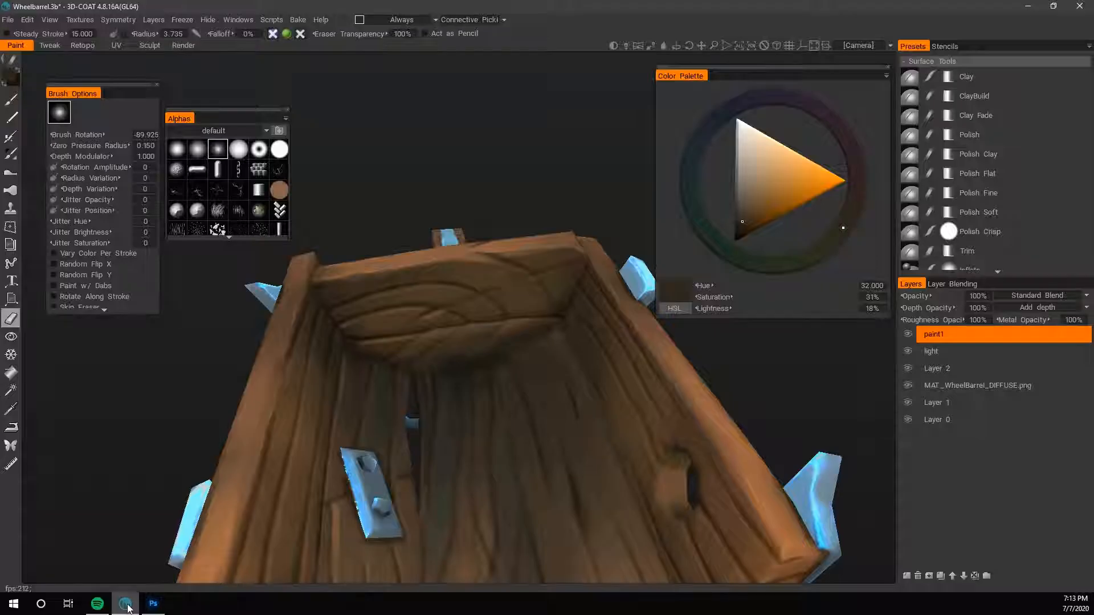
mouse_move(729, 374)
mouse_down()
mouse_move(795, 339)
mouse_move(735, 370)
mouse_up()
drag(521, 165, 558, 157)
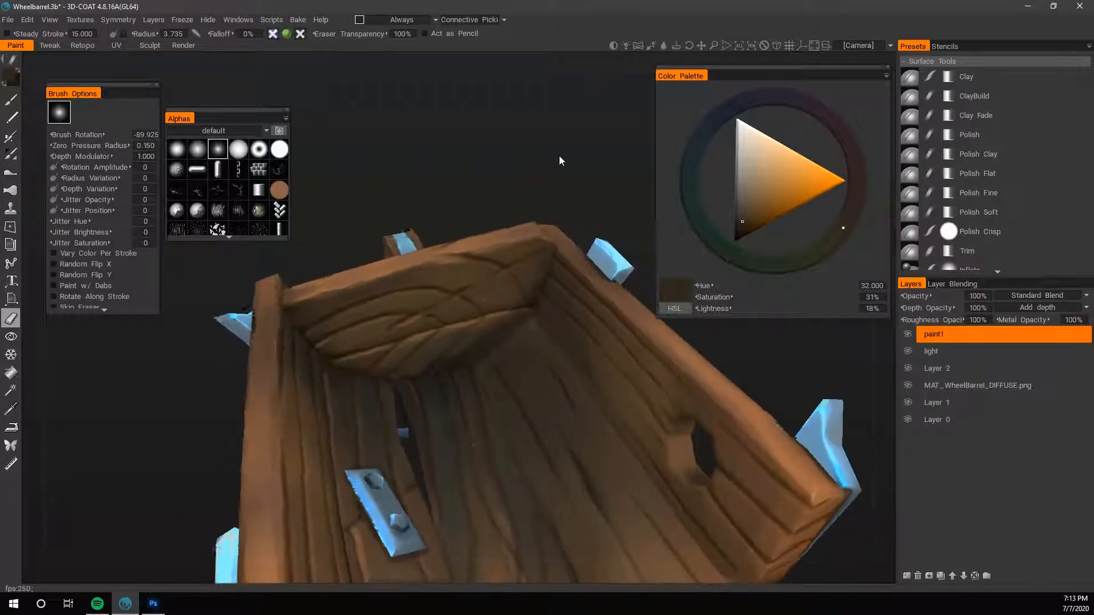
drag(214, 476, 176, 484)
- Return to Photoshop and deepen the grain lines along the end board's lower planks with a sampled dark brown
click(153, 605)
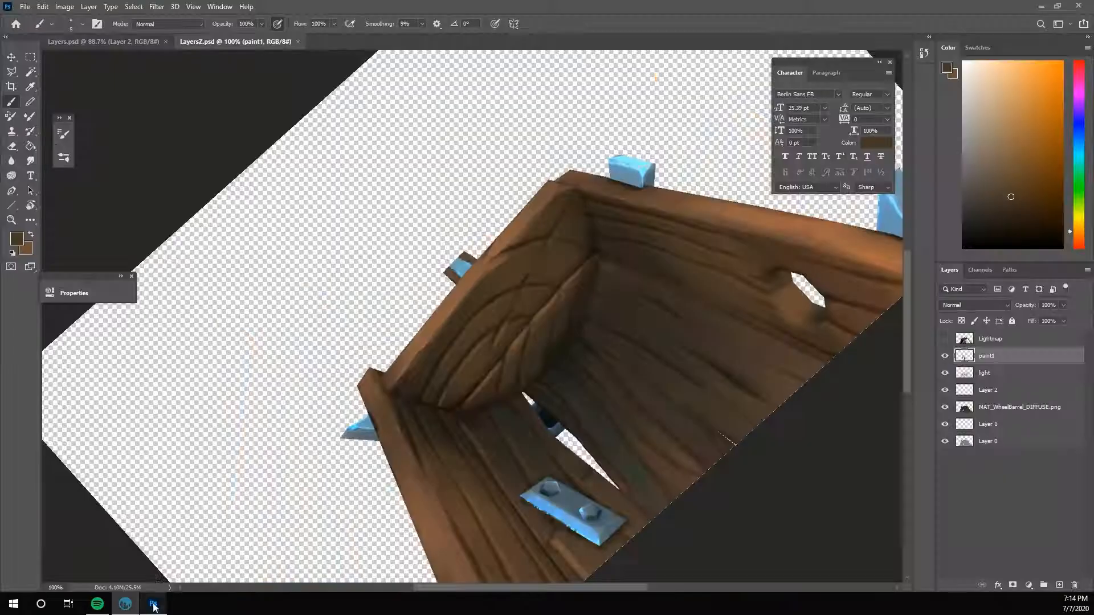
key(r)
key(Escape)
key(b)
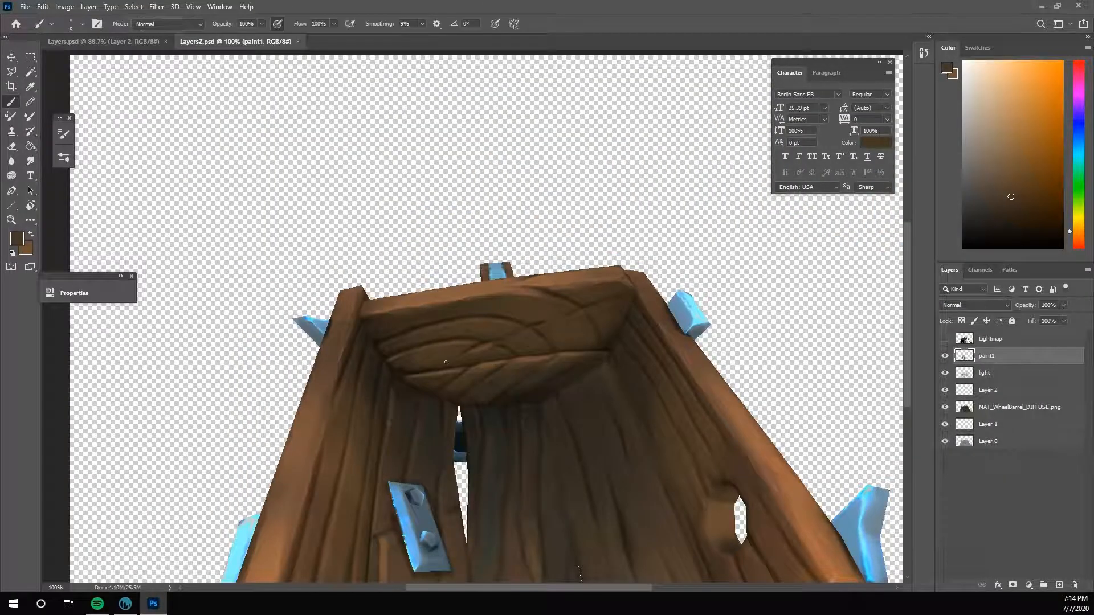
alt+click(431, 364)
click(433, 370)
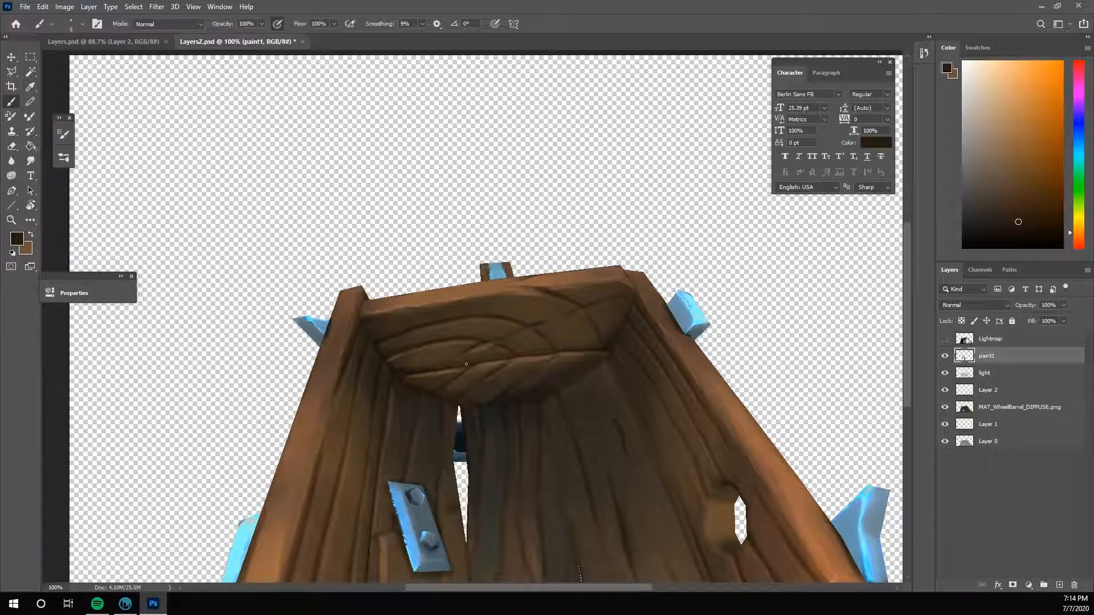
drag(480, 363, 494, 360)
alt+click(522, 355)
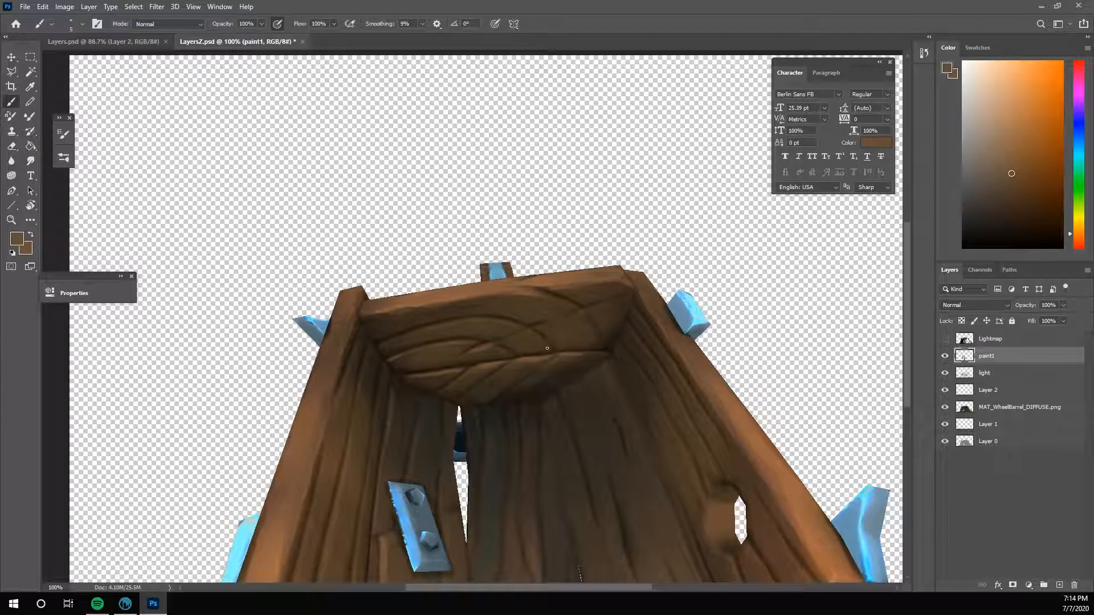
- Refine the crossing grain lines near the middle of the end board with sampled light and dark browns
alt+click(519, 352)
alt+click(537, 358)
alt+click(543, 344)
alt+click(540, 339)
alt+click(528, 344)
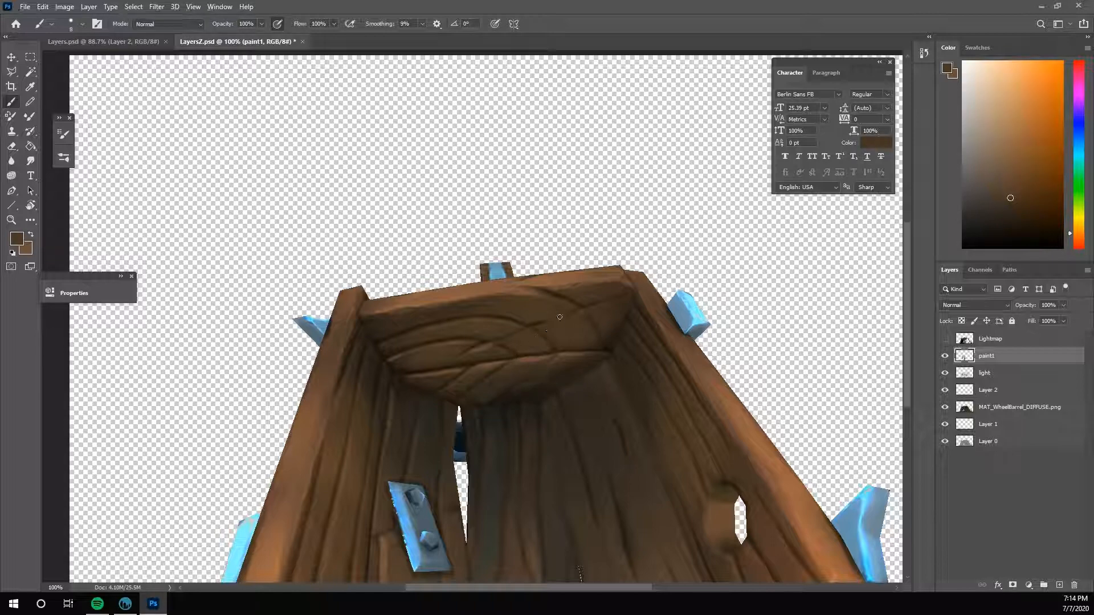
alt+click(515, 351)
alt+click(516, 364)
alt+click(522, 407)
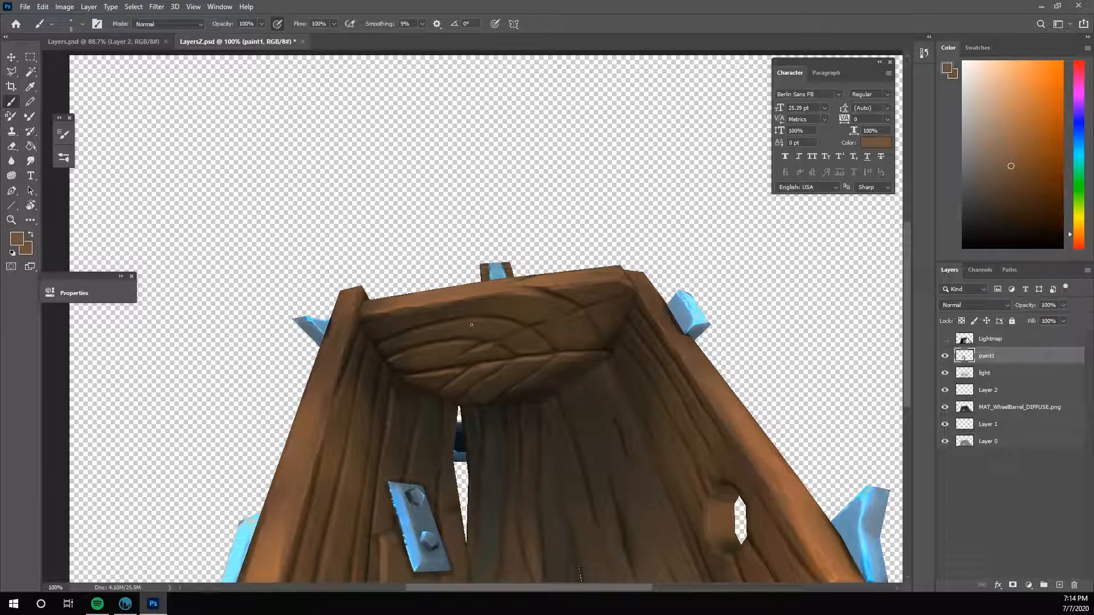
- Paint lighter edges along the end board's curved upper grain and darken the diagonal cracks crossing its centre
key(r)
mouse_move(780, 338)
mouse_down()
mouse_move(779, 296)
mouse_move(728, 227)
mouse_up()
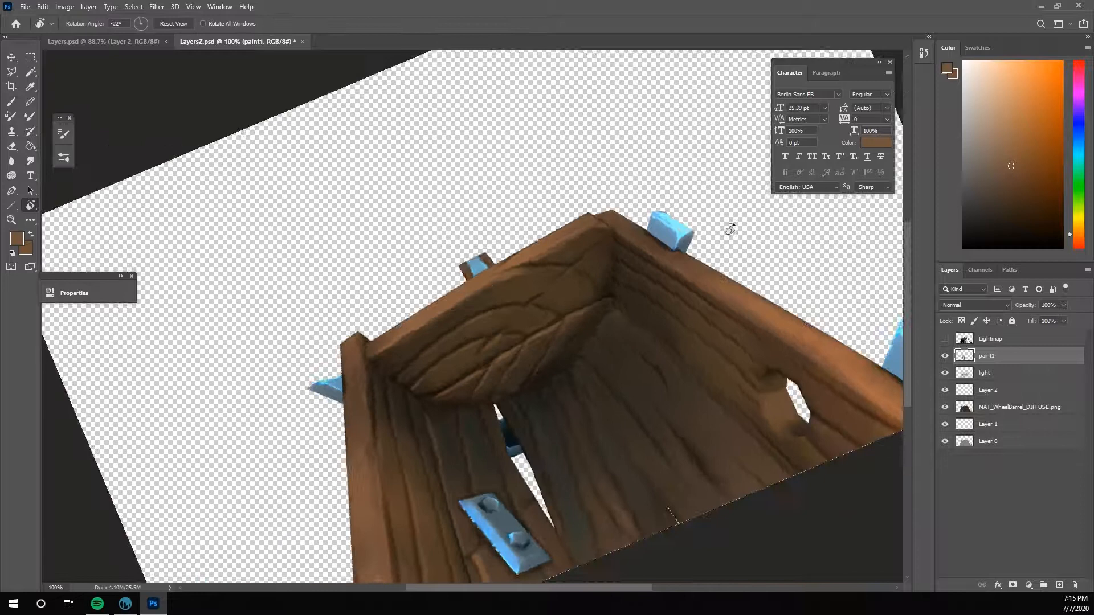
alt+click(474, 328)
drag(483, 317, 503, 311)
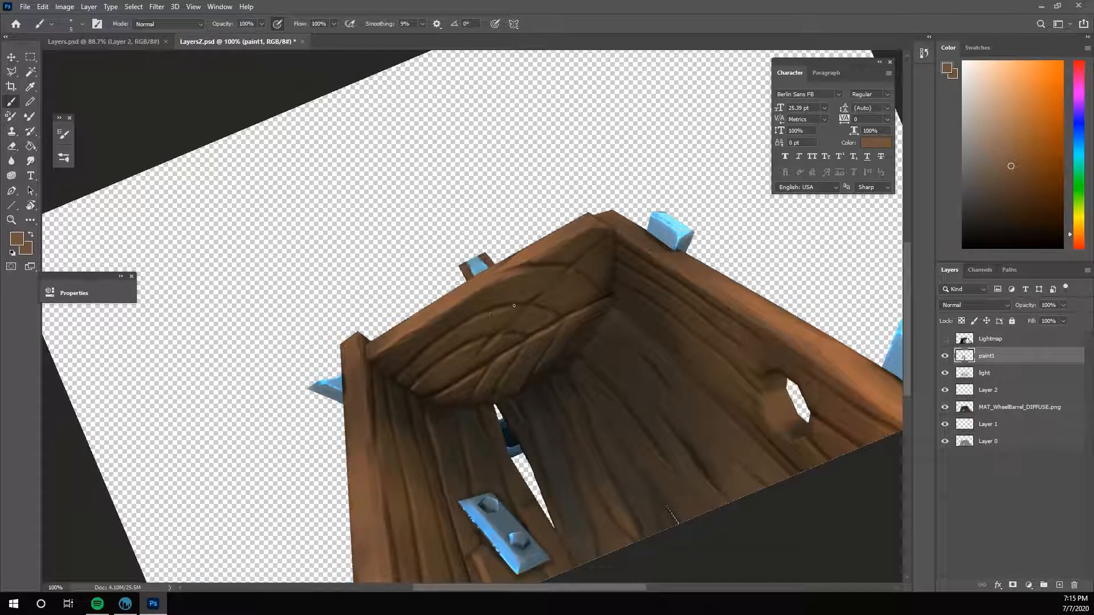
click(1015, 158)
alt+click(426, 353)
drag(528, 303, 517, 306)
alt+click(528, 307)
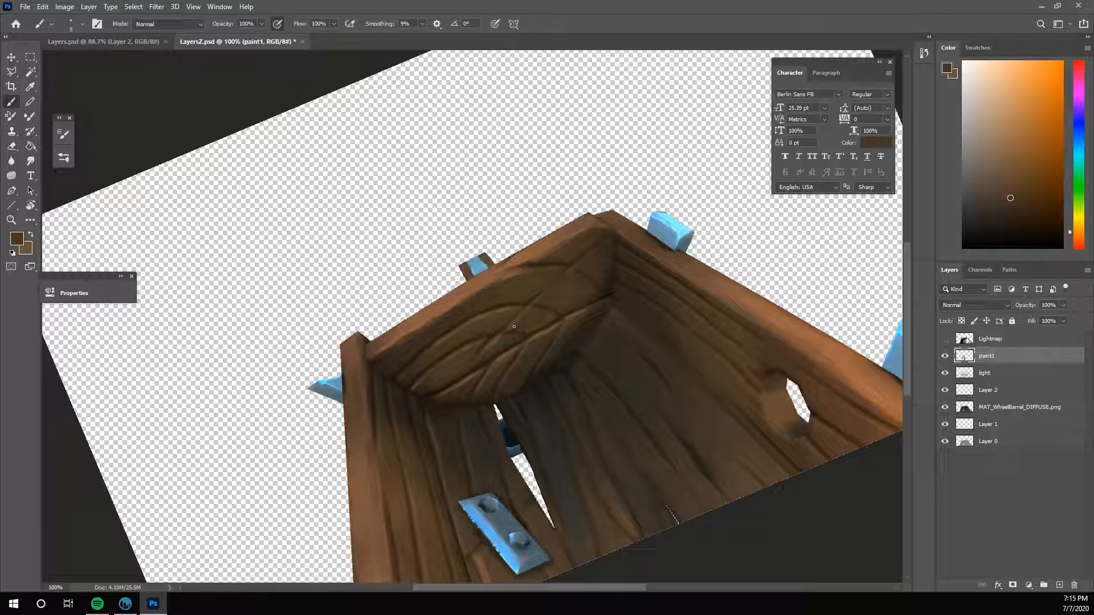
alt+click(496, 353)
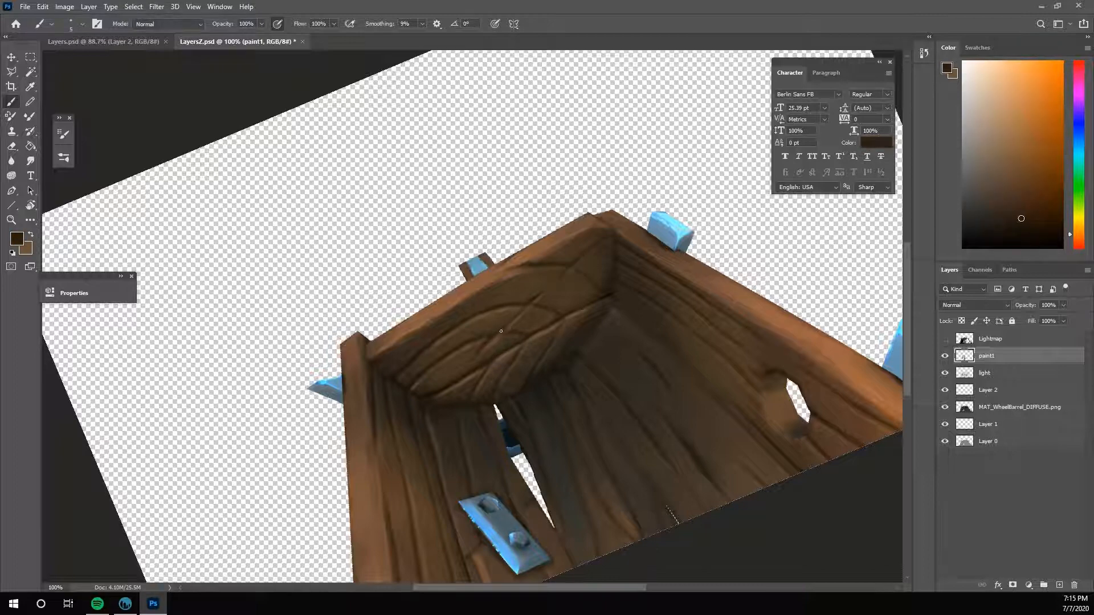
drag(505, 327, 524, 305)
- Switch to 3D-Coat and check the repainted end board against the whole wheelbarrow from different angles
click(125, 603)
alt+right_drag(730, 422, 484, 422)
mouse_move(485, 422)
alt+mouse_down()
mouse_move(714, 430)
mouse_move(732, 467)
alt+mouse_up()
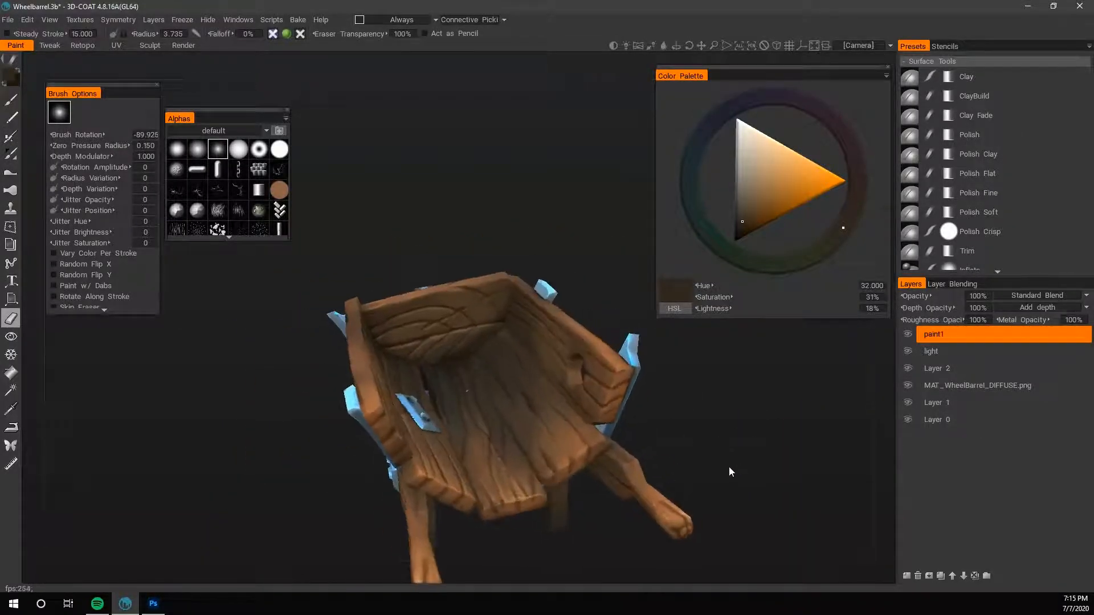
key(b)
- Return to Photoshop and touch up the end board's central cracks and lower plank edges with sampled browns
click(153, 603)
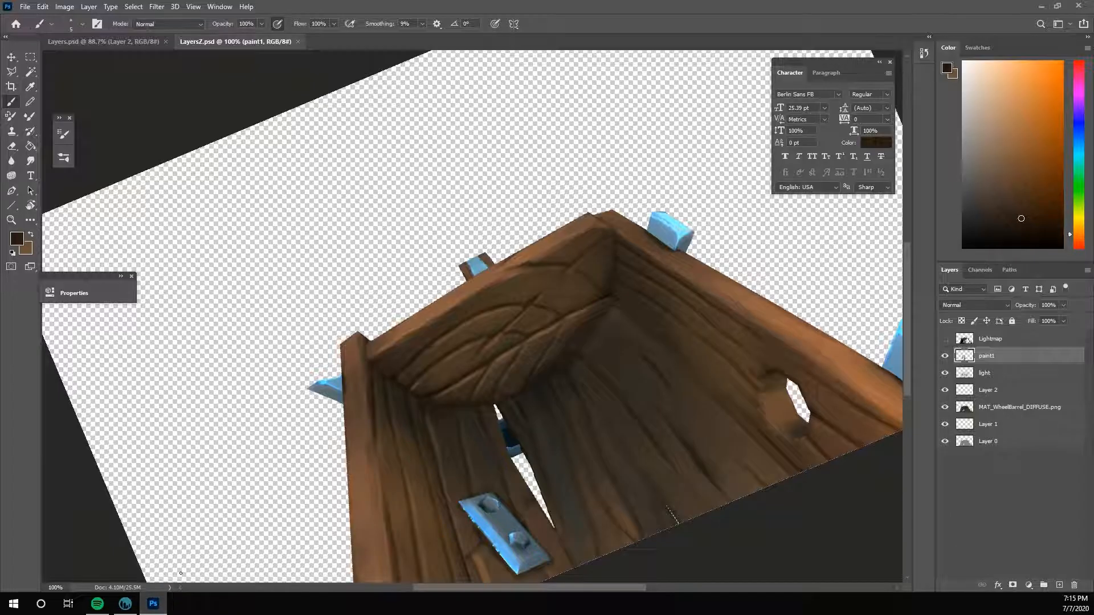
alt+click(482, 347)
click(483, 346)
drag(489, 340, 484, 349)
alt+click(487, 370)
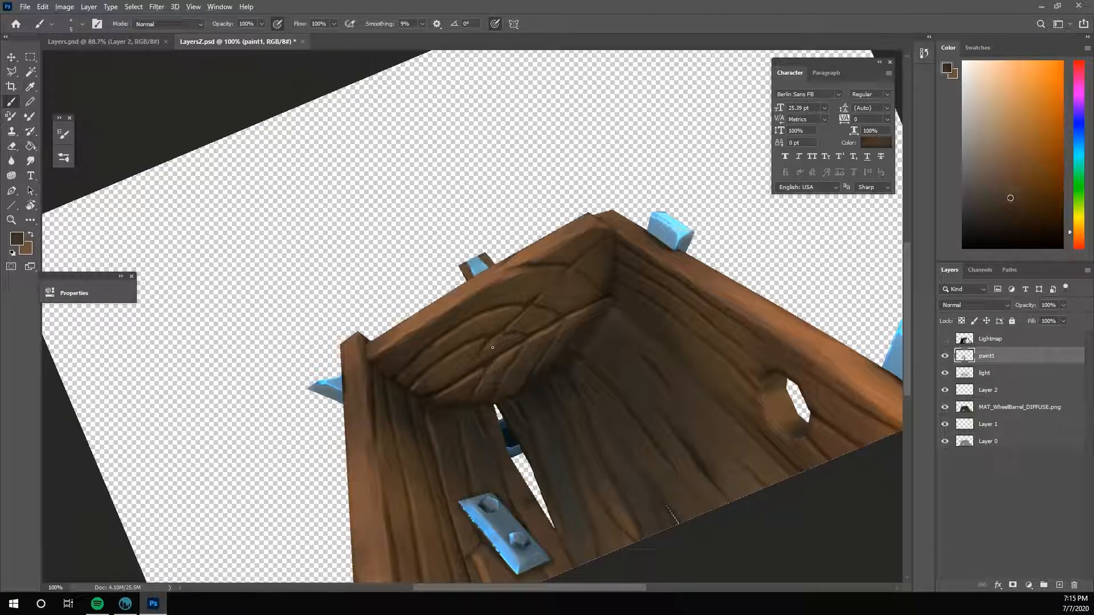
alt+click(532, 326)
alt+click(515, 361)
alt+click(569, 341)
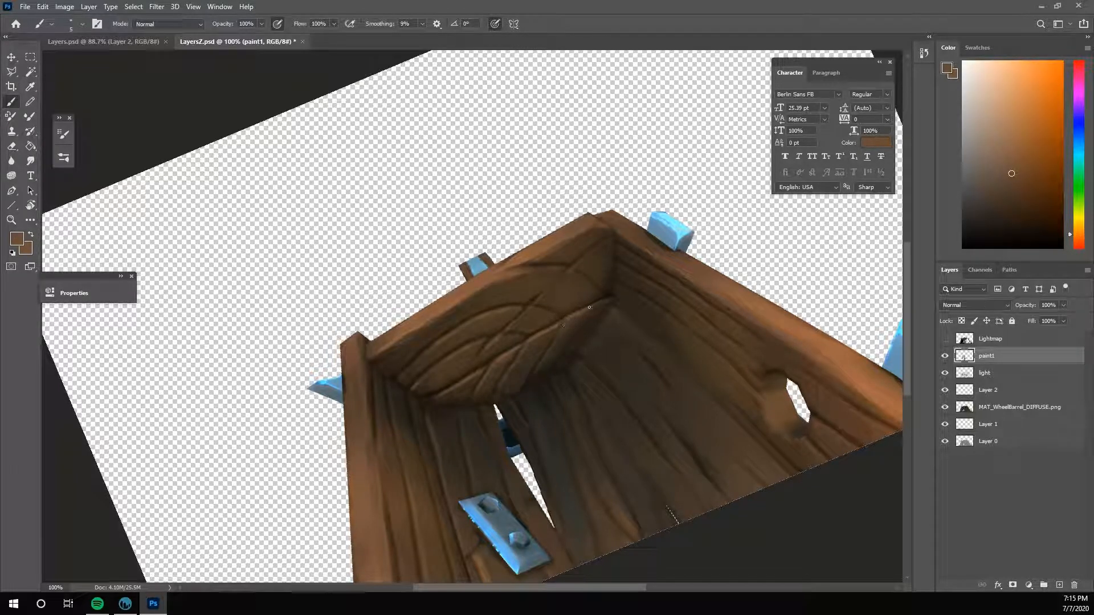
- Reset the canvas rotation and save the LayersZ.psd projection document
key(r)
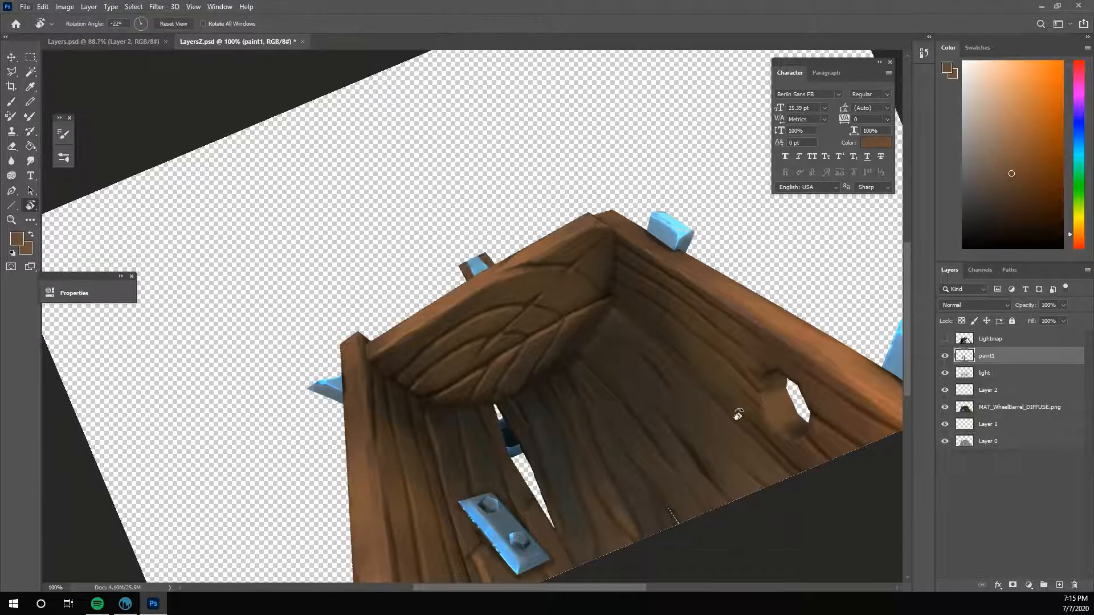
key(Escape)
key(ctrl+s)
key(b)
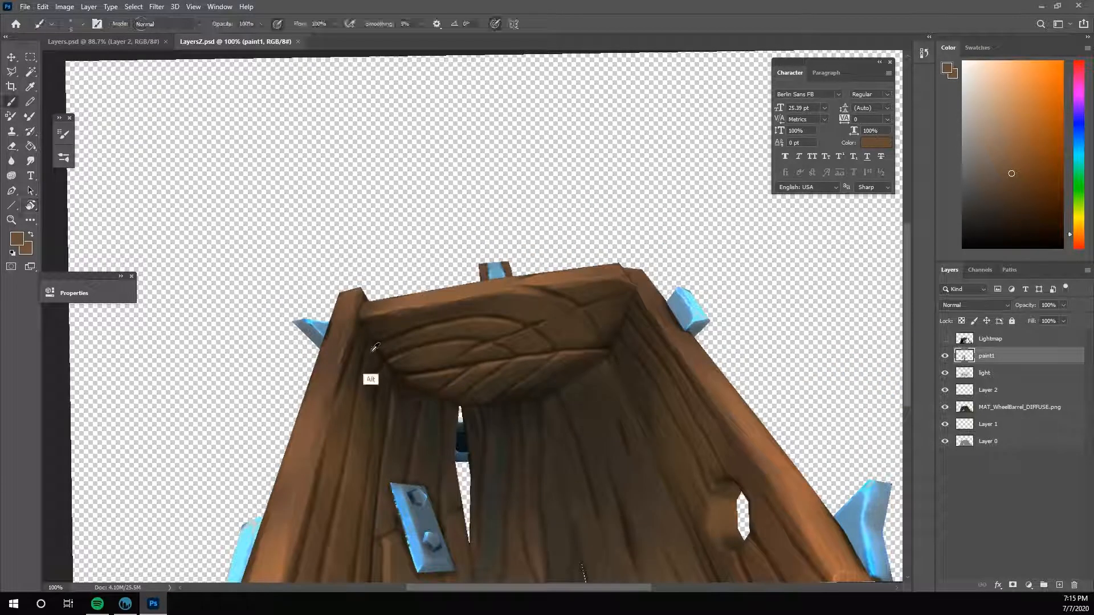
- Sample the dark corner brown and darken the seam where the end board's bottom edge meets the floor planks
alt+click(372, 351)
alt+click(376, 343)
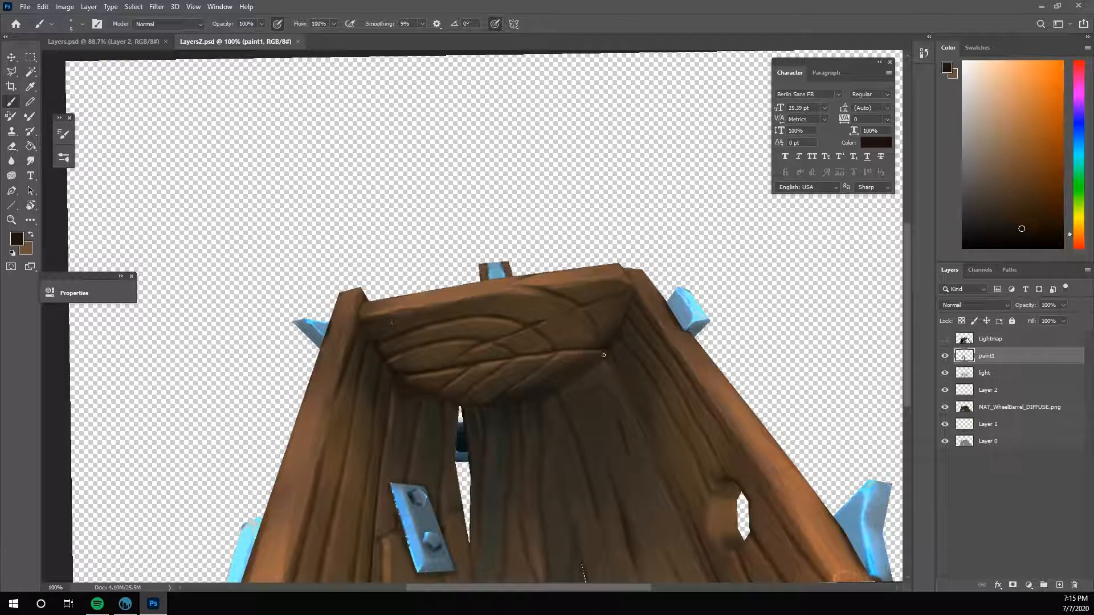
drag(568, 378, 579, 374)
drag(439, 397, 446, 400)
drag(529, 404, 533, 431)
drag(541, 410, 523, 451)
drag(556, 389, 608, 353)
- Deepen the shadow at the end board's lower corner beside the wall with the hole, using a slightly larger brush and sampled dark browns
key(bracketright)
key(x)
alt+click(379, 335)
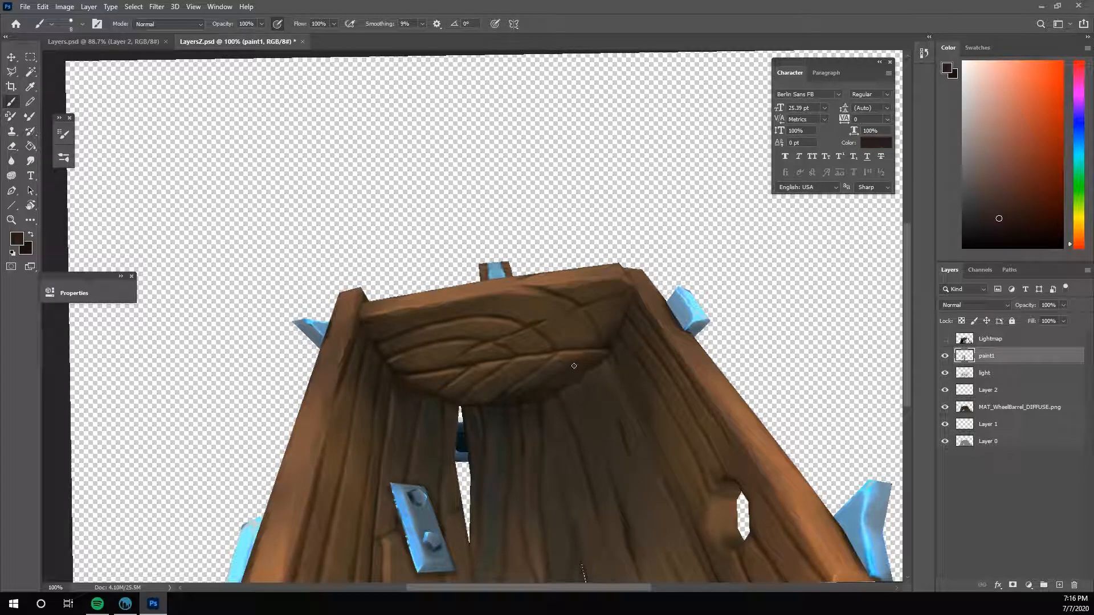
alt+click(606, 347)
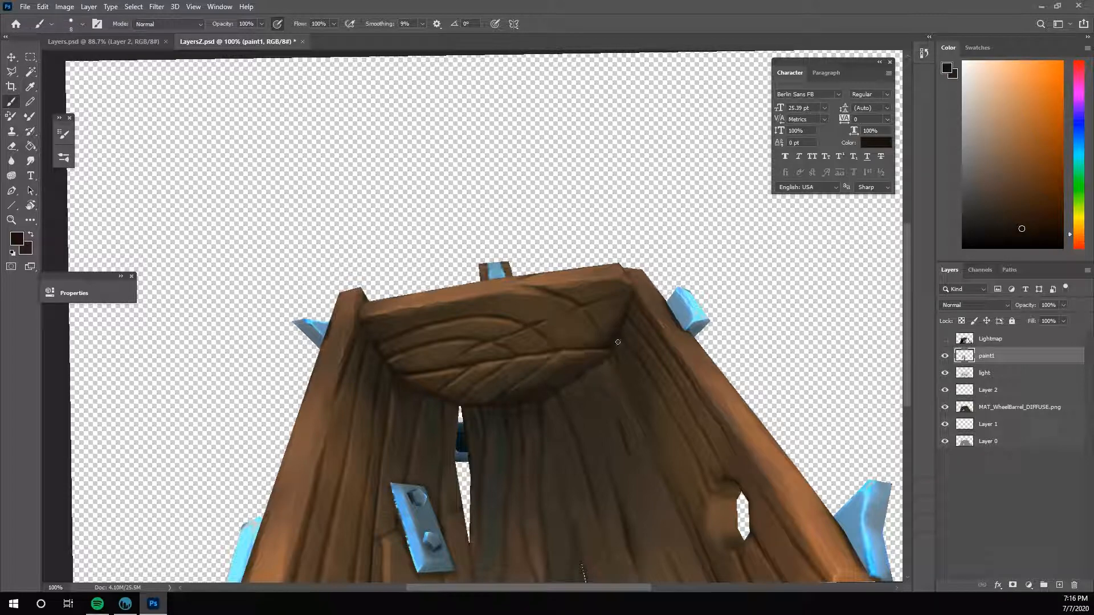
drag(564, 351, 608, 348)
alt+click(562, 364)
- Refine the crossing cracks at the end board's centre with a smaller brush and sampled browns, and save the document
key(bracketleft)
alt+click(571, 383)
alt+click(562, 370)
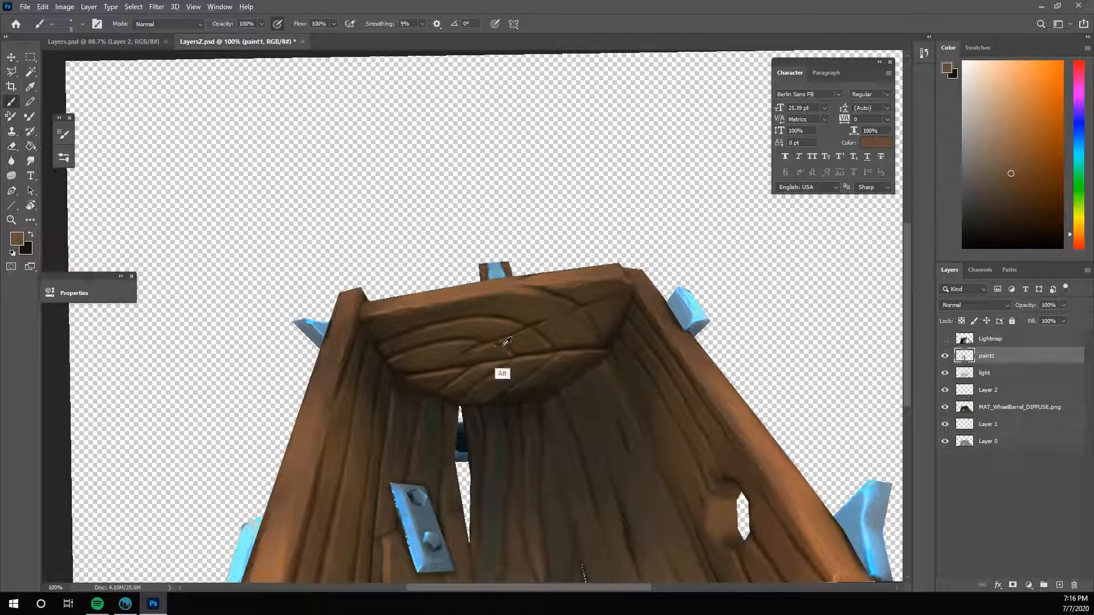
alt+click(505, 342)
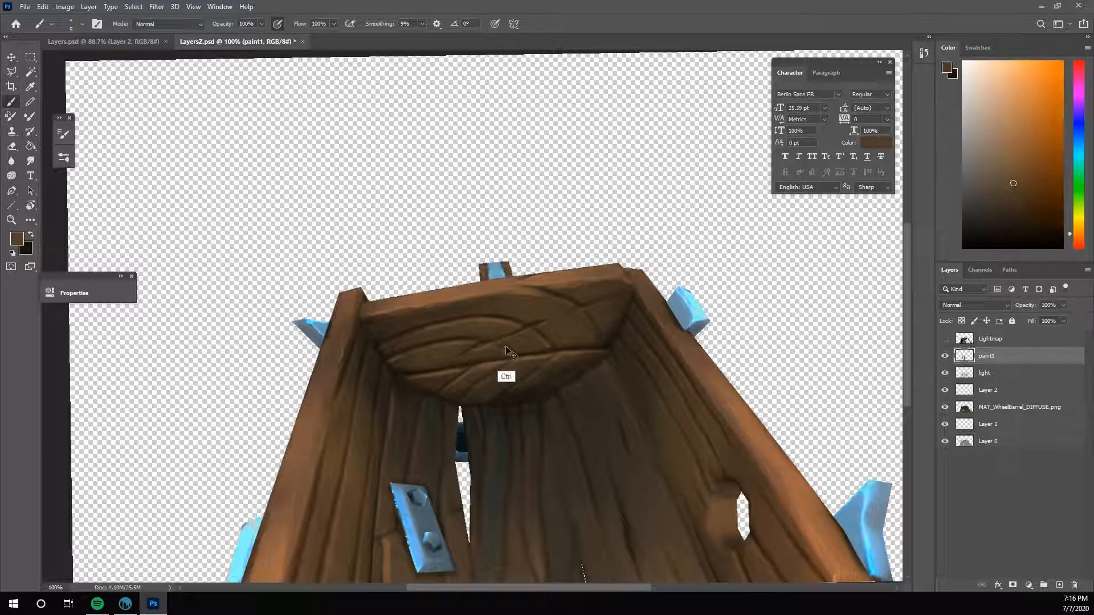
alt+click(504, 345)
alt+click(494, 346)
alt+click(487, 350)
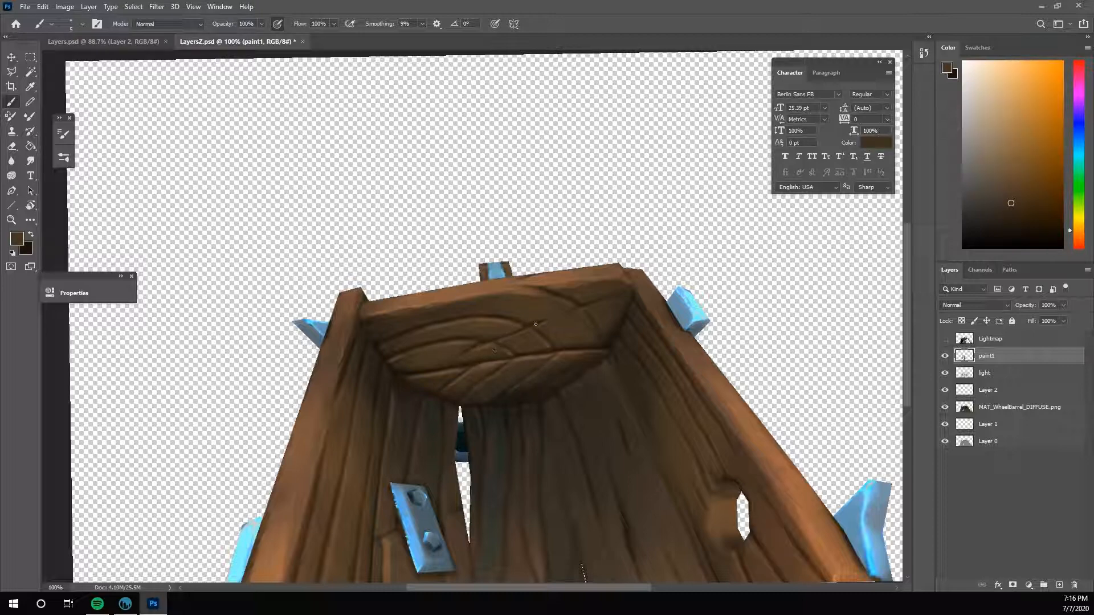
alt+click(524, 383)
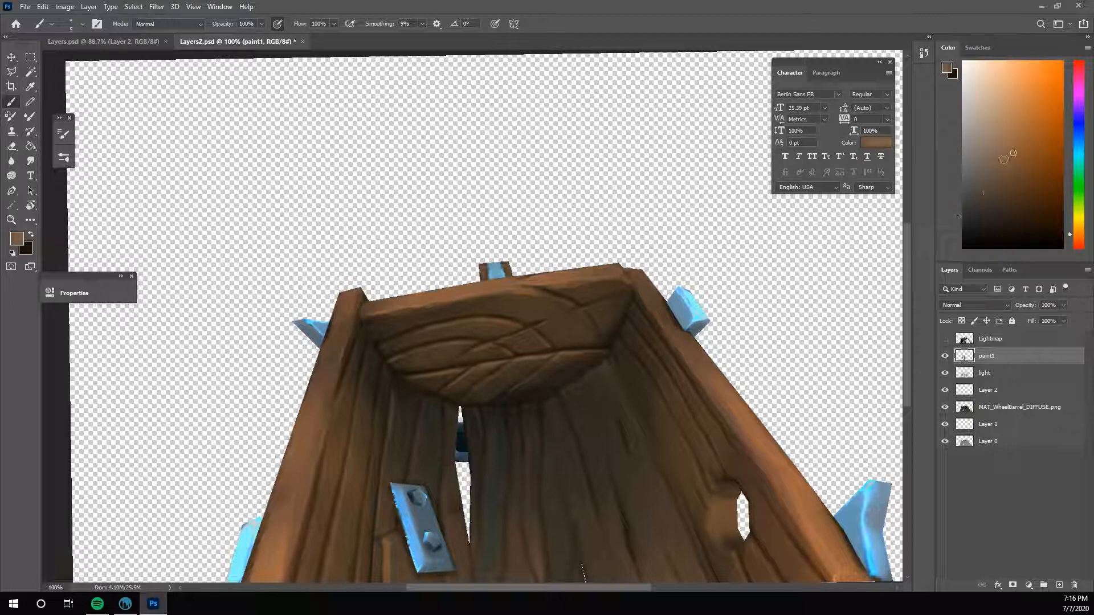
alt+click(496, 352)
key(ctrl+s)
- Blend sampled brown over the end board's upper face just below the rim using an enlarged brush
alt+click(498, 337)
alt+click(485, 306)
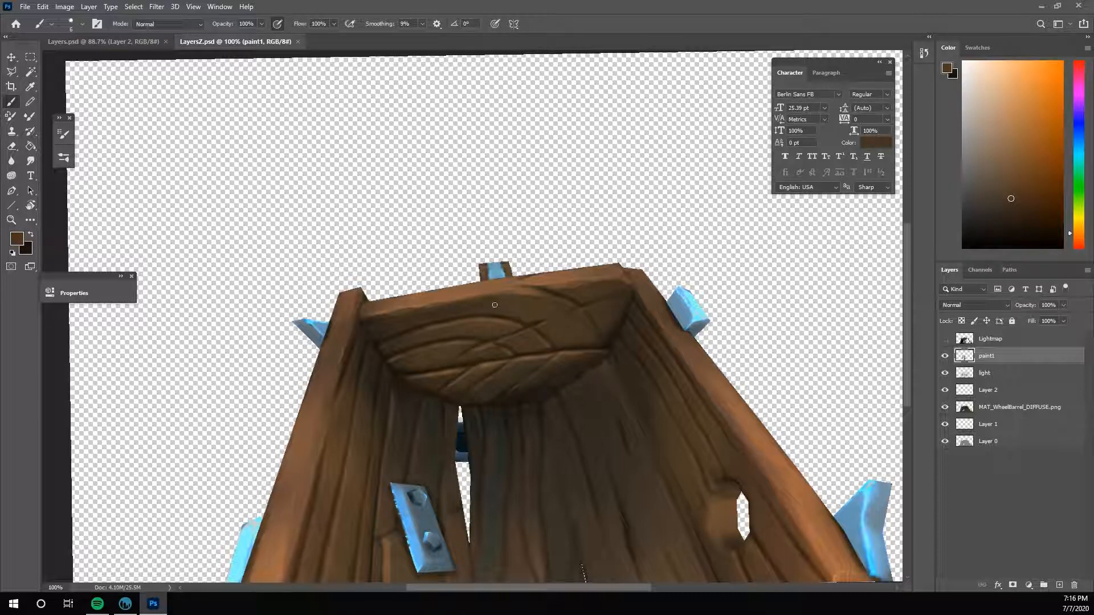
key(bracketright)
key(bracketright)
key(bracketright)
key(bracketright)
key(bracketright)
key(bracketright)
mouse_move(507, 306)
mouse_down()
mouse_move(528, 308)
mouse_move(488, 308)
mouse_up()
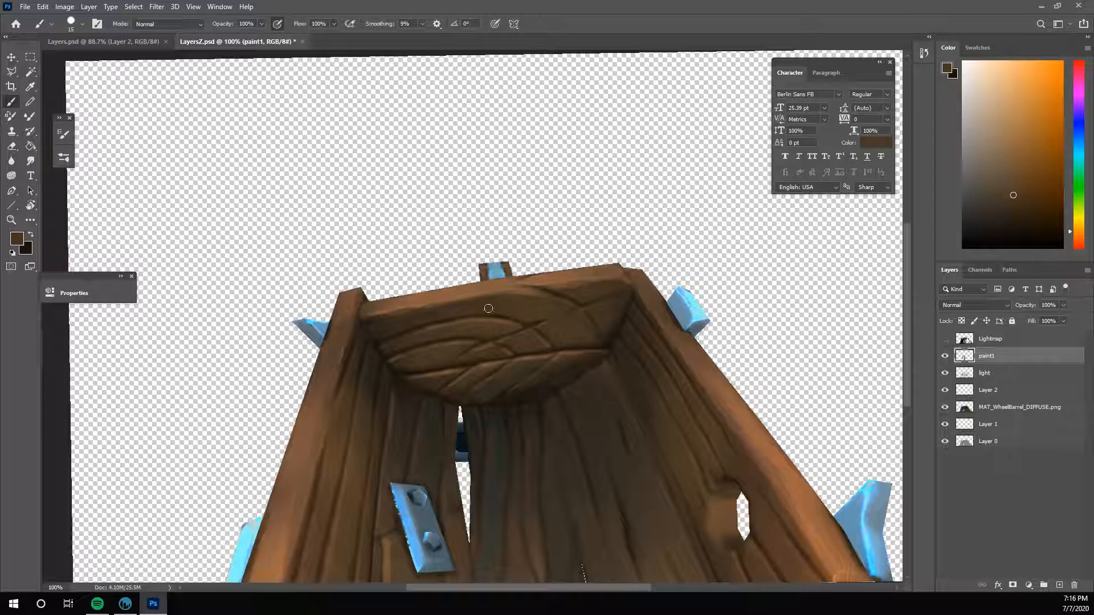
- Sample the rim's lighter brown and paint thin strokes along the end board's upper rim edge with a smaller brush
alt+click(440, 289)
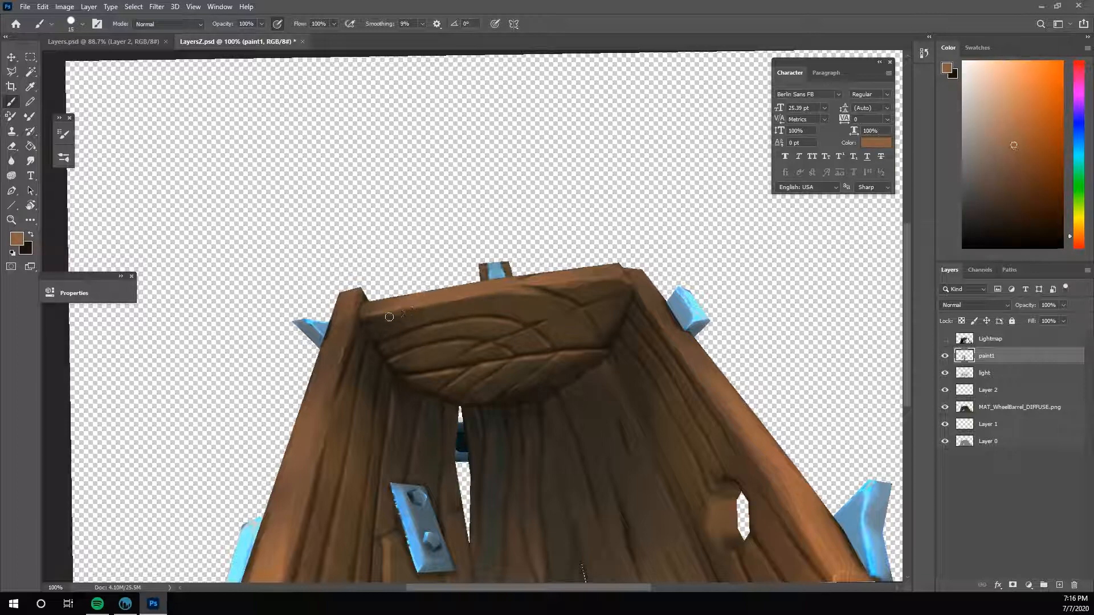
key(bracketleft)
key(bracketleft)
key(bracketleft)
key(bracketleft)
key(bracketleft)
key(bracketleft)
key(bracketleft)
key(bracketleft)
alt+click(409, 307)
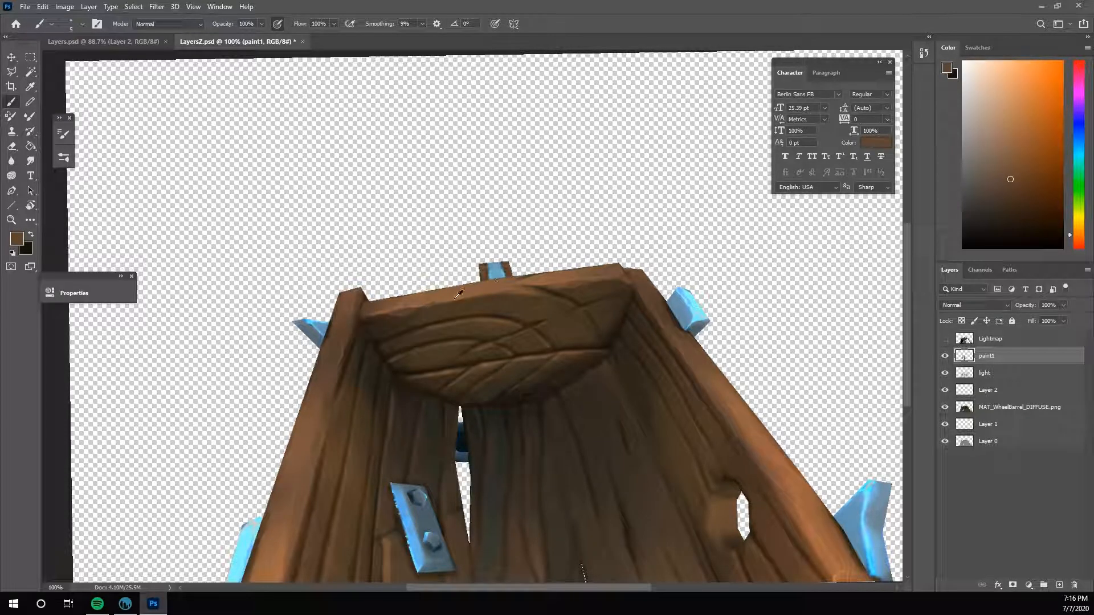
alt+click(456, 325)
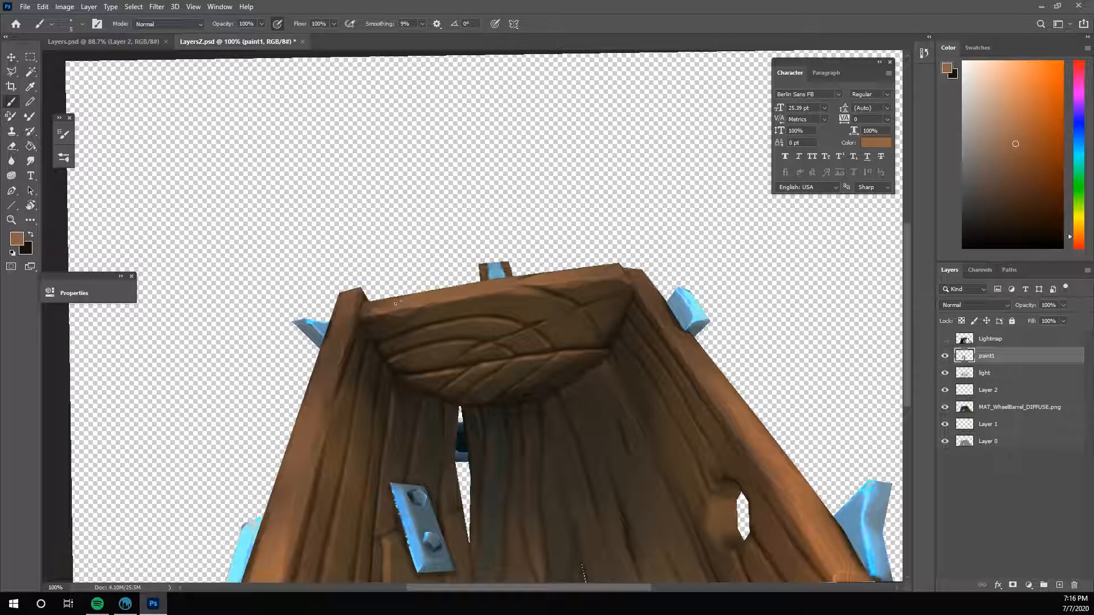
- Darken the corner where the end board's rim meets the side wall, lighten the adjoining rim edge, and save LayersZ.psd
alt+click(365, 316)
alt+click(363, 327)
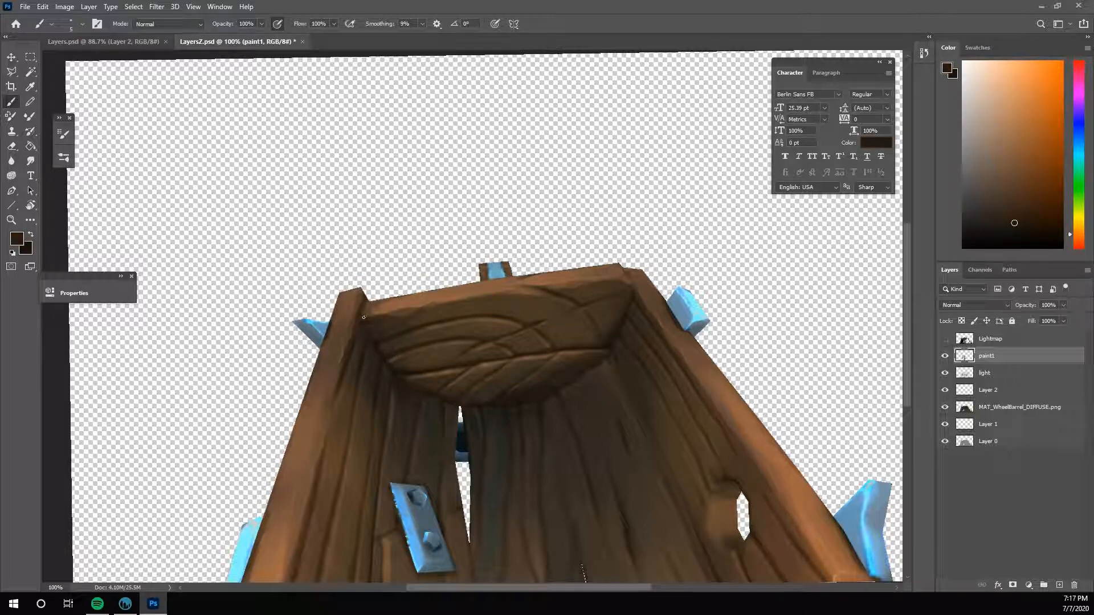
alt+click(374, 342)
alt+click(361, 311)
alt+click(376, 339)
alt+click(380, 308)
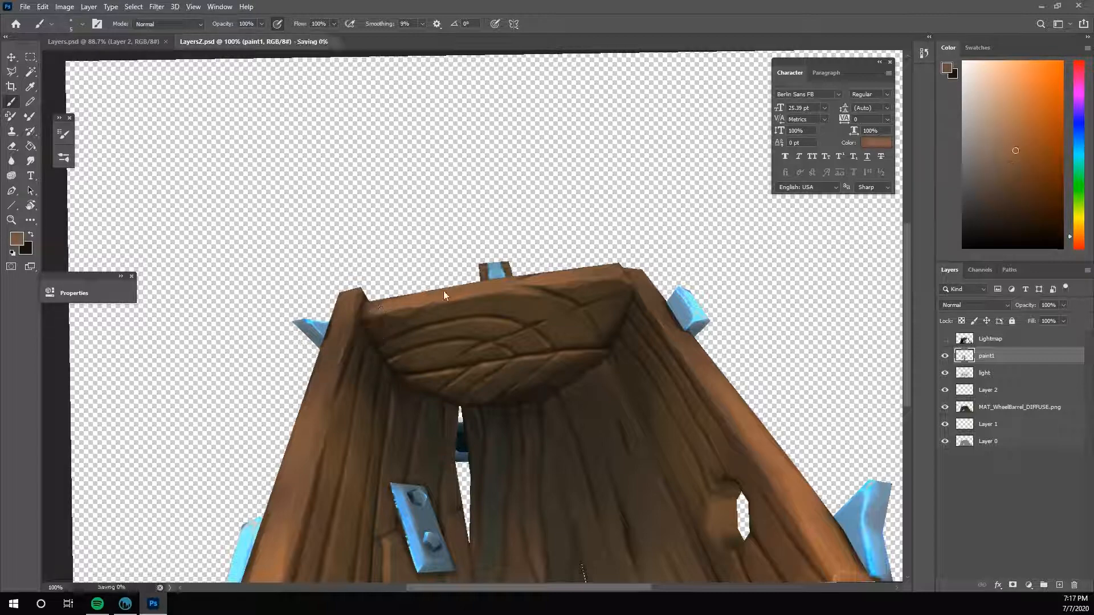
- Rotate the canvas, touch up the end board's rim and the thin crack near its upper corner, and save the document
key(r)
drag(683, 390, 631, 178)
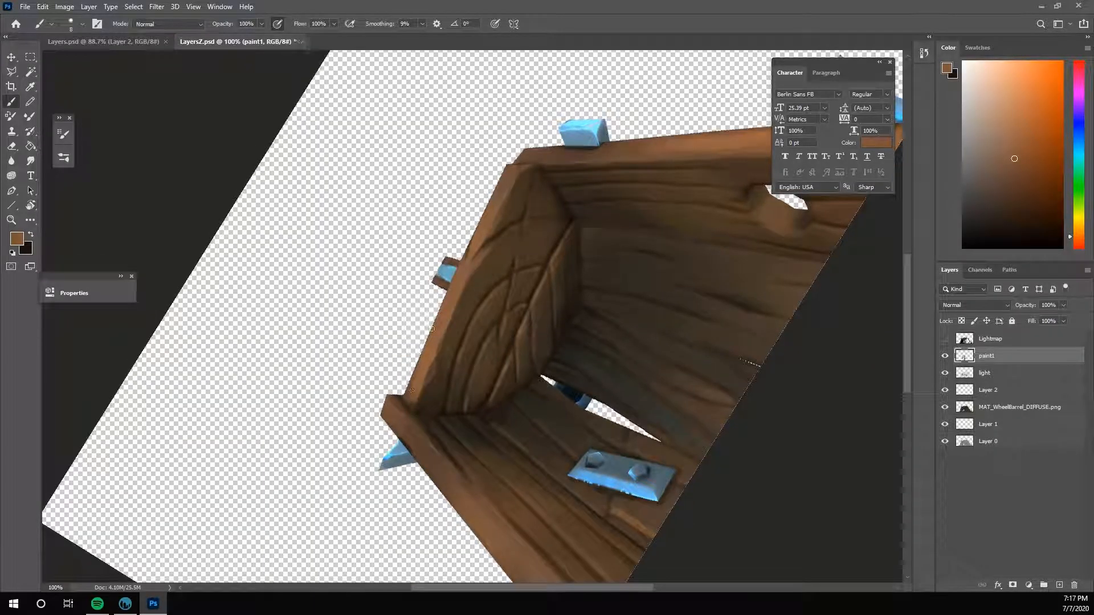
alt+click(435, 355)
key([)
alt+click(529, 189)
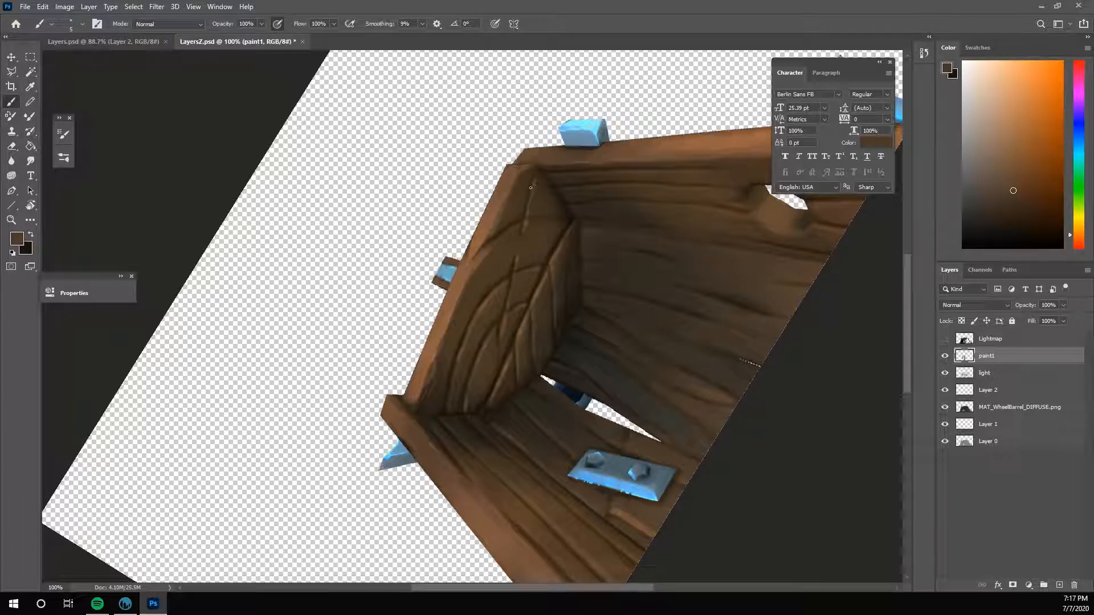
key(ctrl+s)
alt+click(500, 224)
alt+click(518, 204)
drag(1081, 206, 1080, 137)
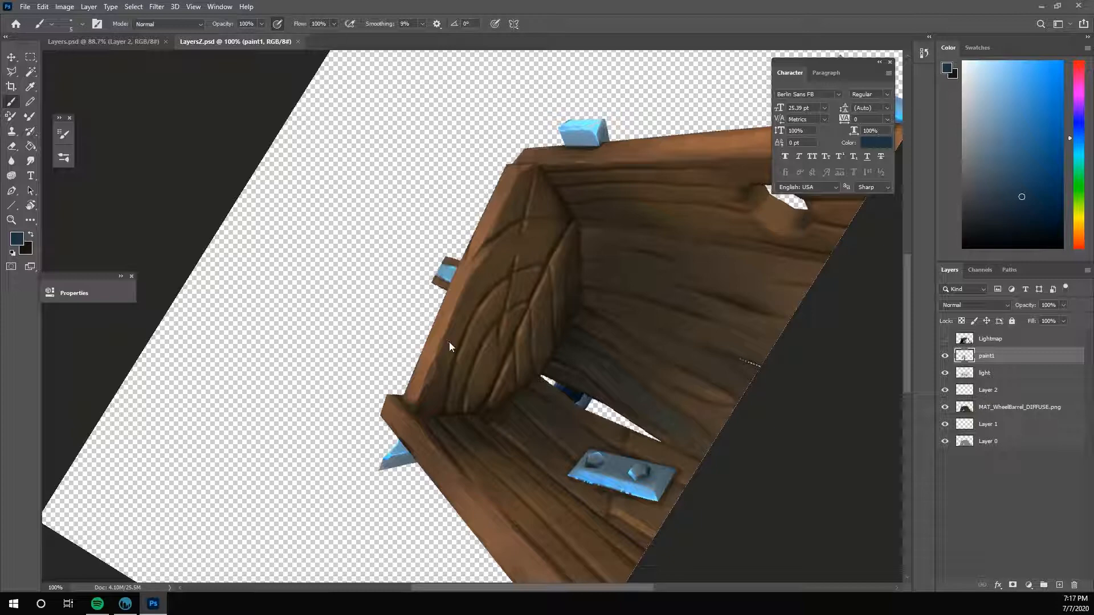
- Touch up the curved edge between the end board's rim and its inner face with sampled browns
alt+click(485, 264)
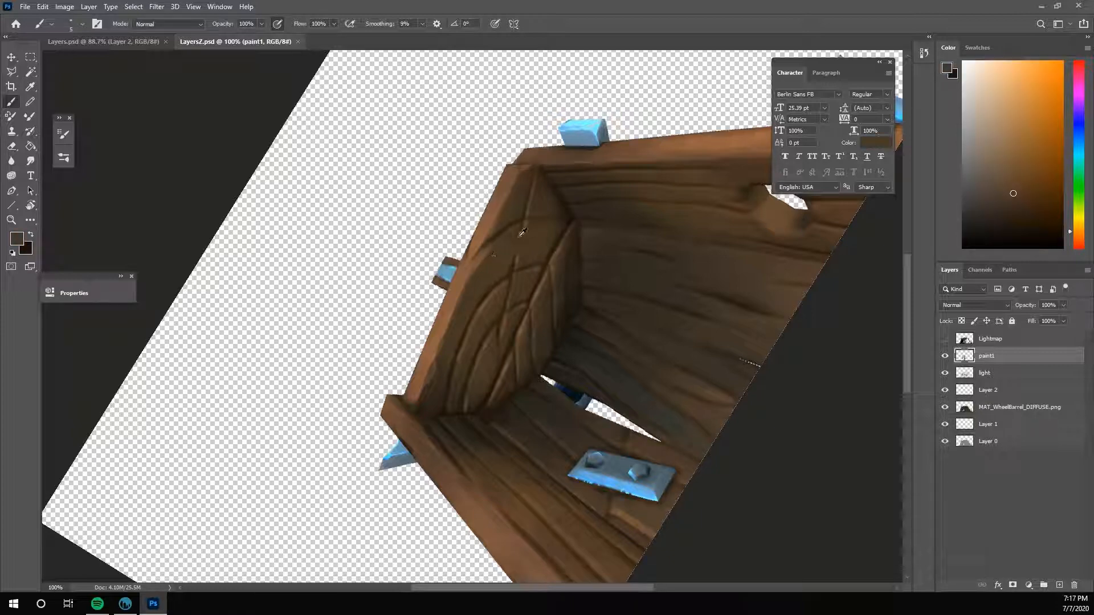
alt+click(483, 235)
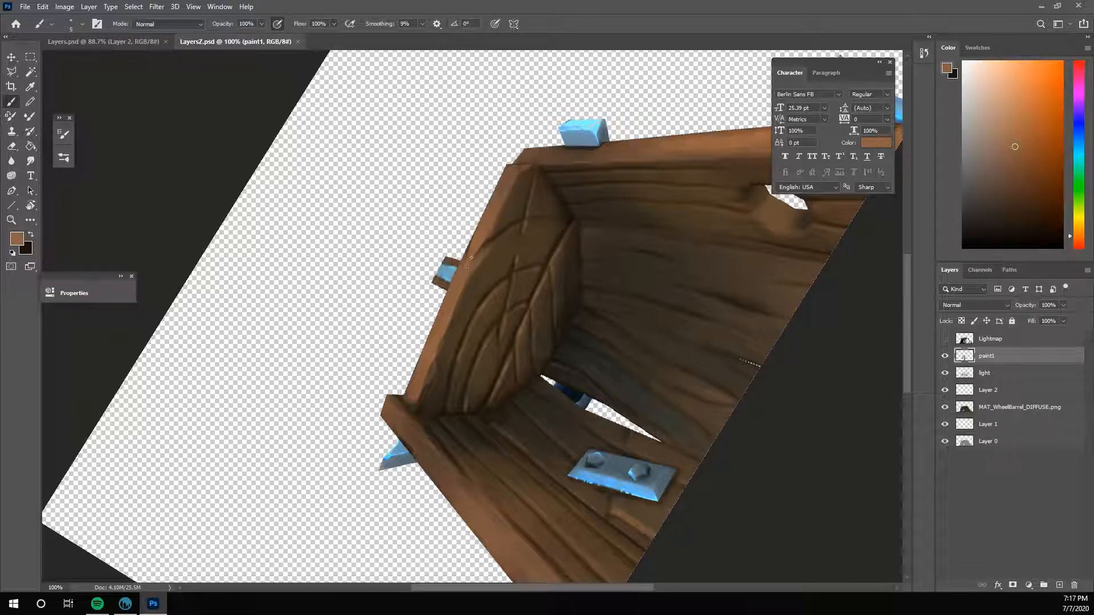
alt+click(479, 249)
alt+click(482, 244)
- Switch to 3D-Coat and inspect the end board and wheelbarrow interior from above and from the sides
click(126, 603)
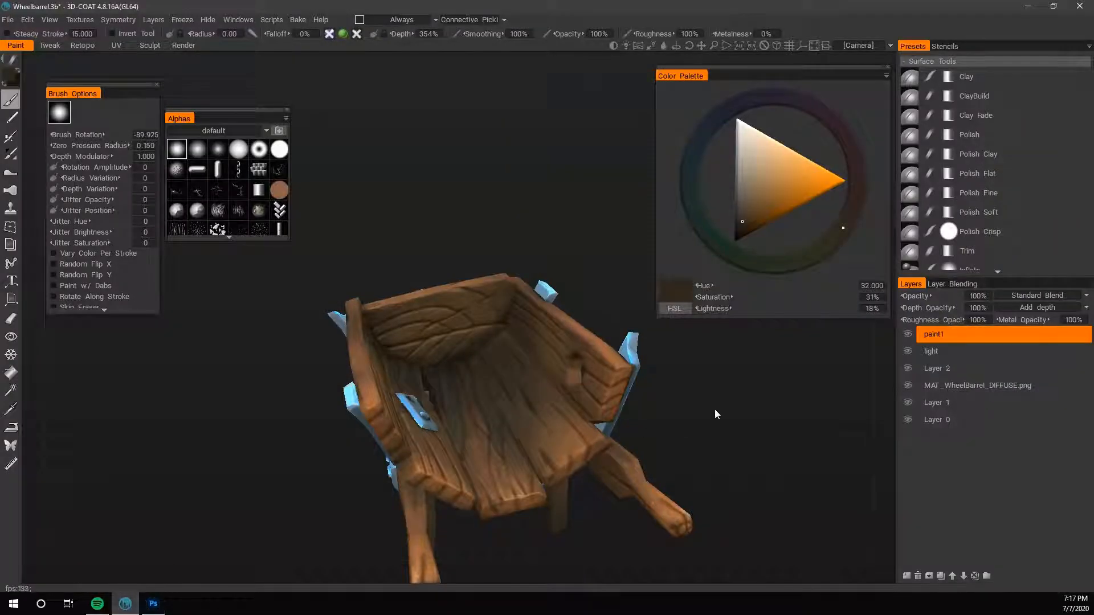
right_drag(714, 409, 511, 424)
drag(512, 425, 661, 514)
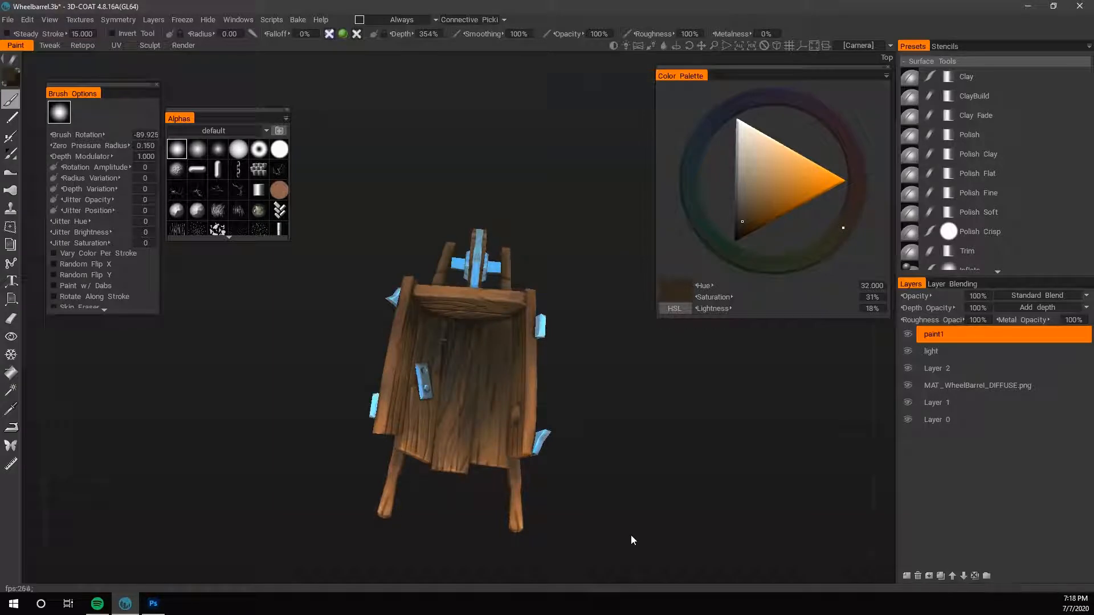
drag(629, 414, 679, 454)
right_drag(679, 454, 834, 437)
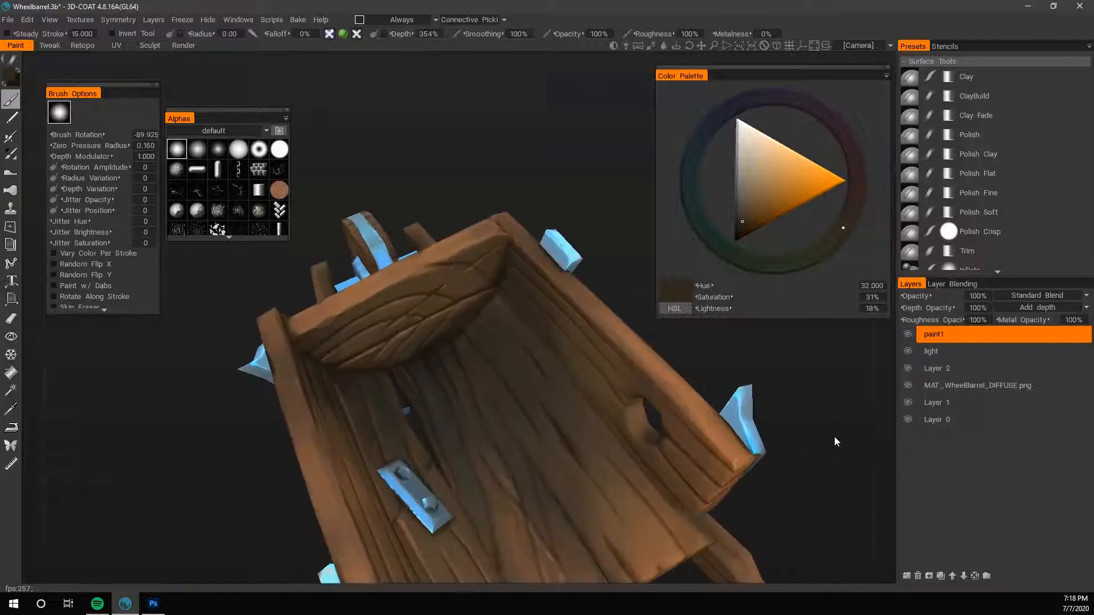
drag(767, 397, 536, 159)
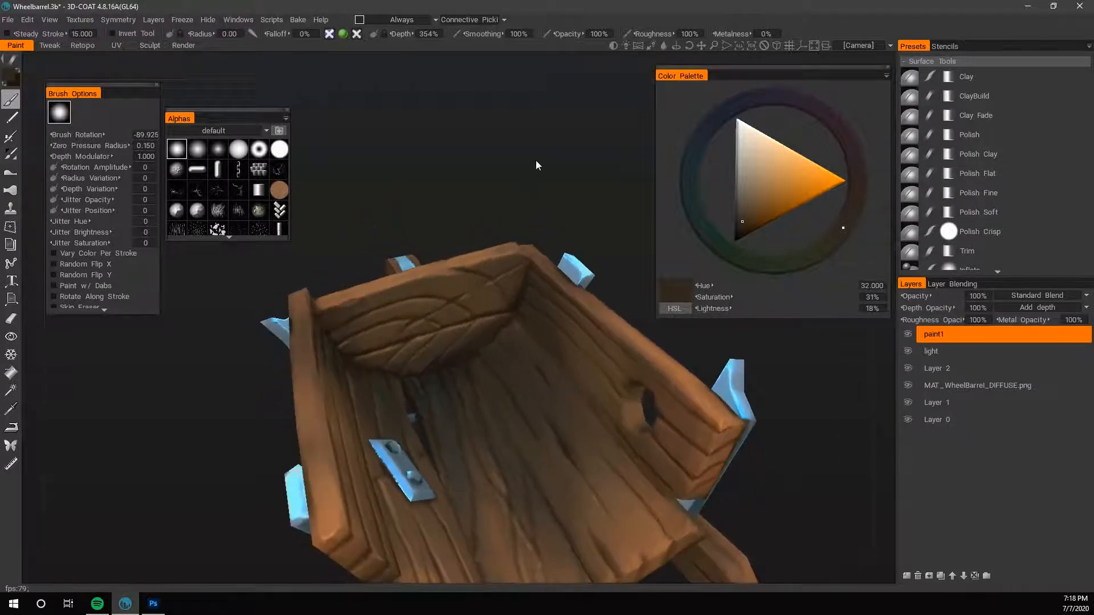
drag(497, 226, 500, 196)
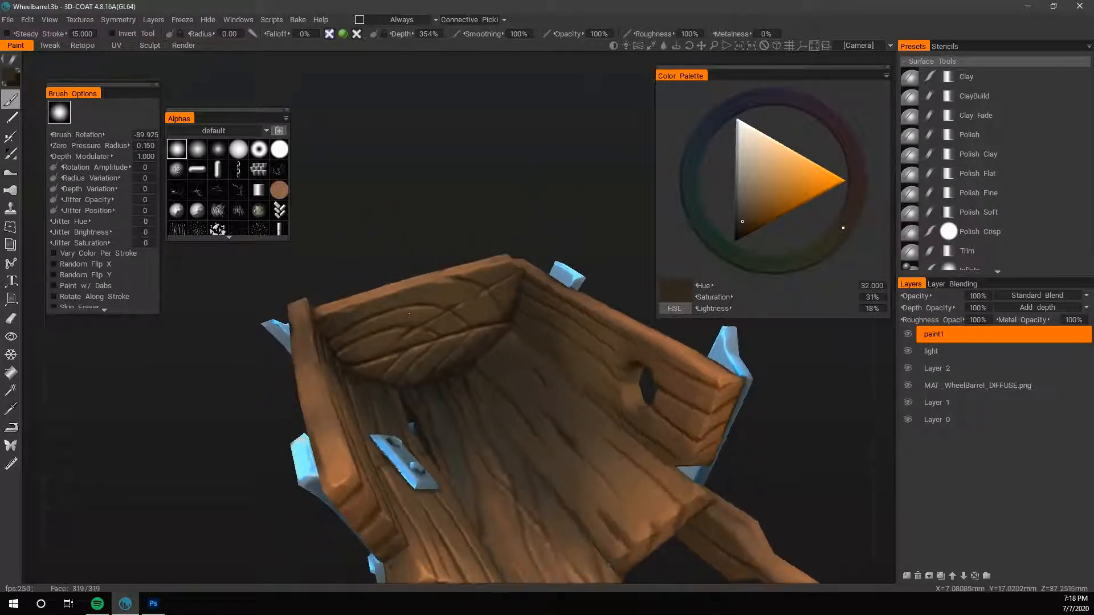
- Paint the end board's central grain with a brown of hue 30, saturation 62% and lightness 34%, and save the scene
key(v)
click(759, 211)
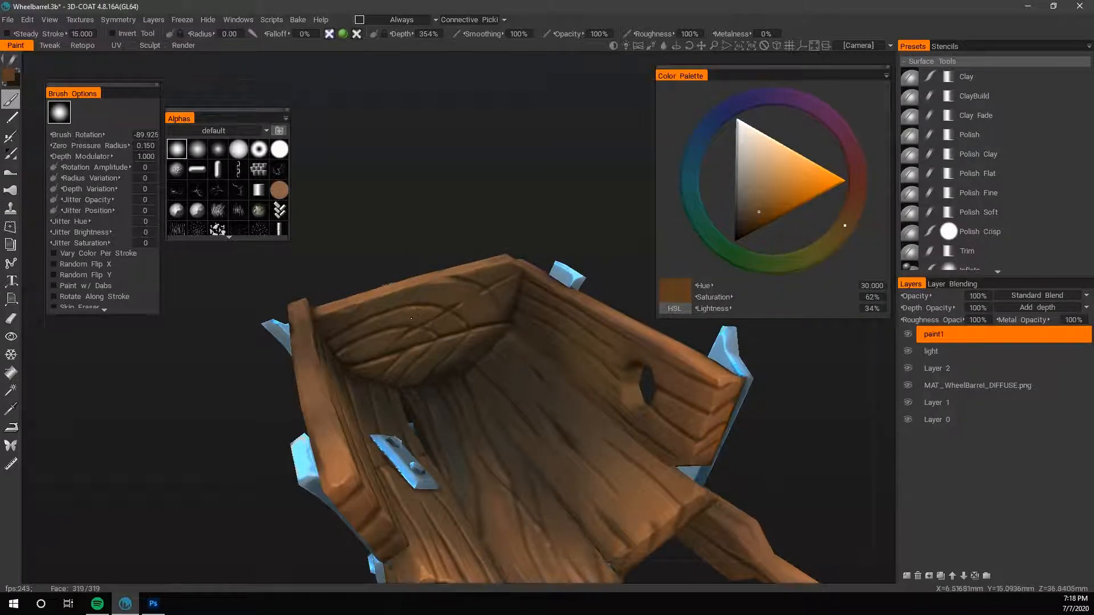
right_drag(417, 315, 435, 315)
key(ctrl+s)
- Sample the orange-brown of the end board's rim and paint it along the top rim of the side wall nearest the metal plate
drag(496, 218, 456, 217)
drag(383, 170, 412, 134)
right_drag(411, 135, 511, 110)
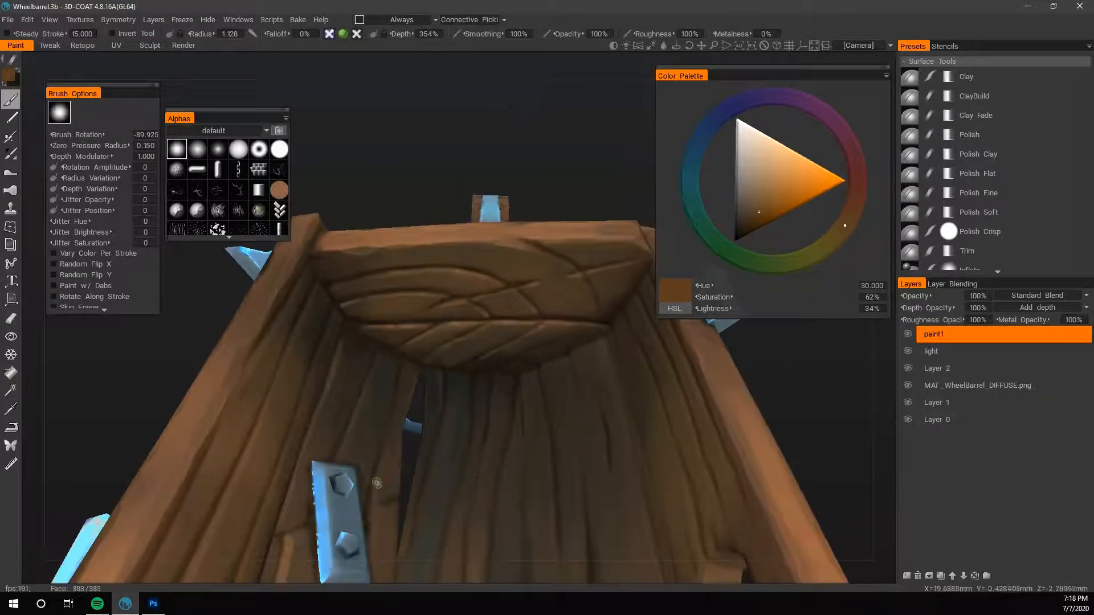
drag(510, 111, 447, 199)
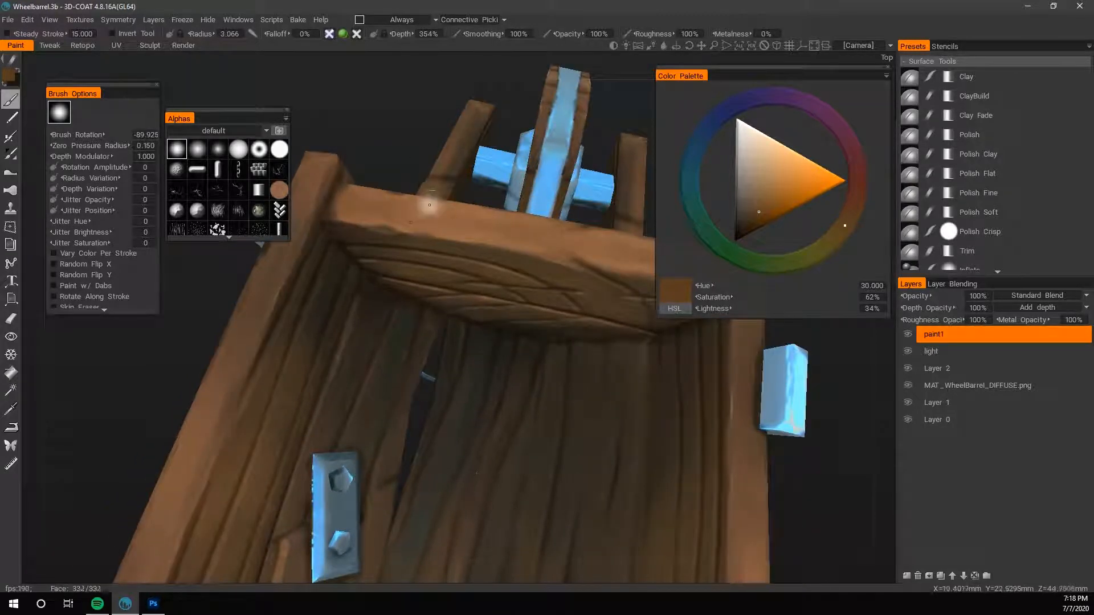
drag(385, 135, 411, 214)
key(v)
right_drag(414, 152, 364, 178)
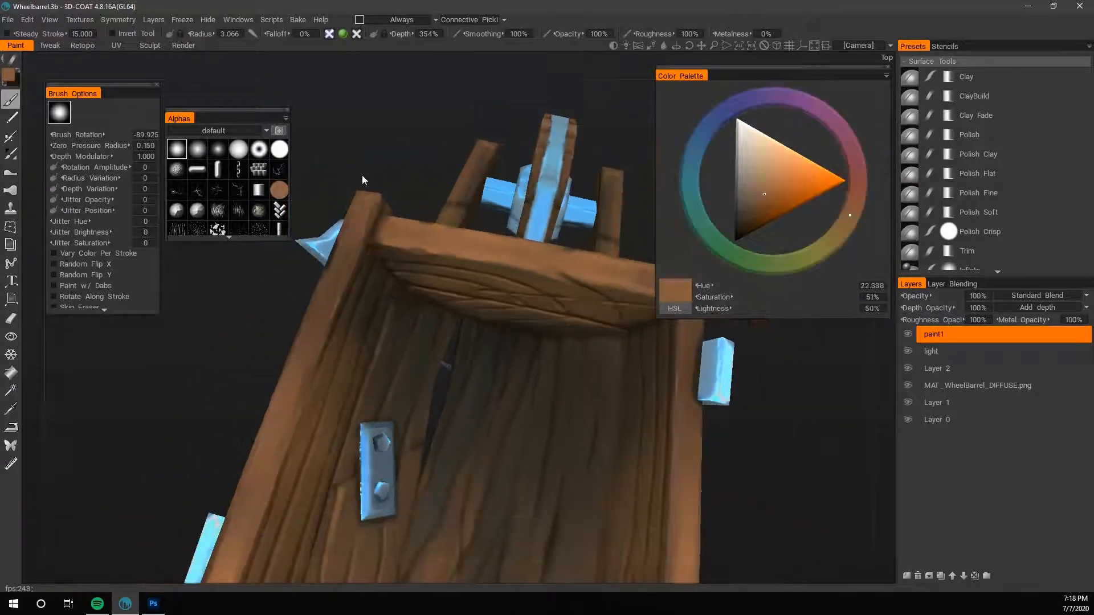
middle_drag(287, 454, 334, 347)
drag(292, 445, 345, 229)
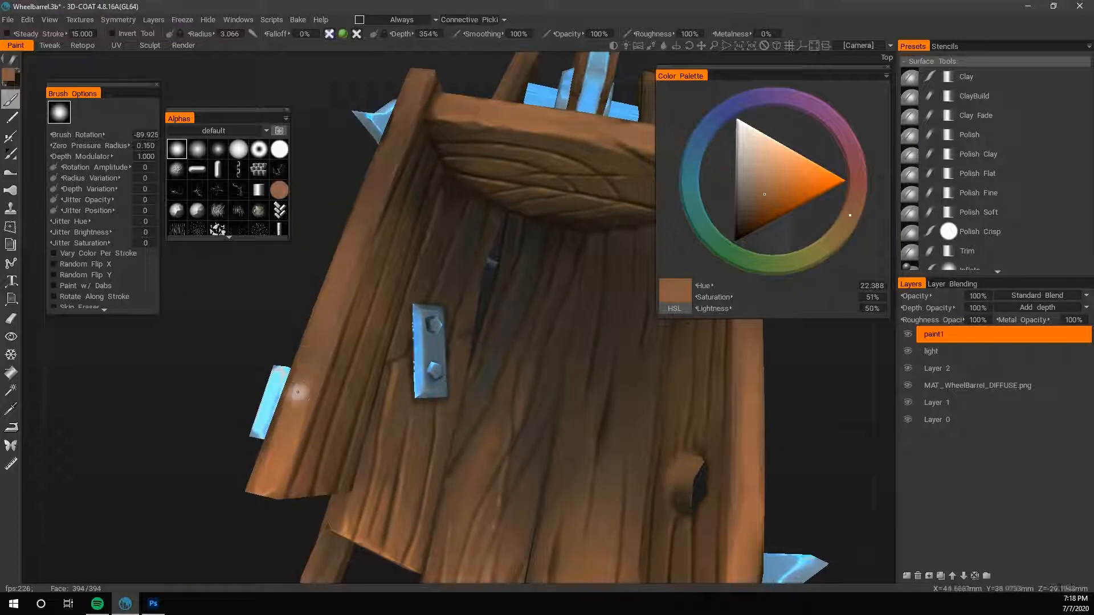
- Even out the same side rim's colour, reducing the brush to radius 1.859 and opacity 93% for its upper part
drag(297, 392, 347, 268)
drag(315, 347, 344, 269)
middle_drag(344, 268, 348, 407)
right_drag(349, 369, 292, 367)
drag(351, 281, 376, 216)
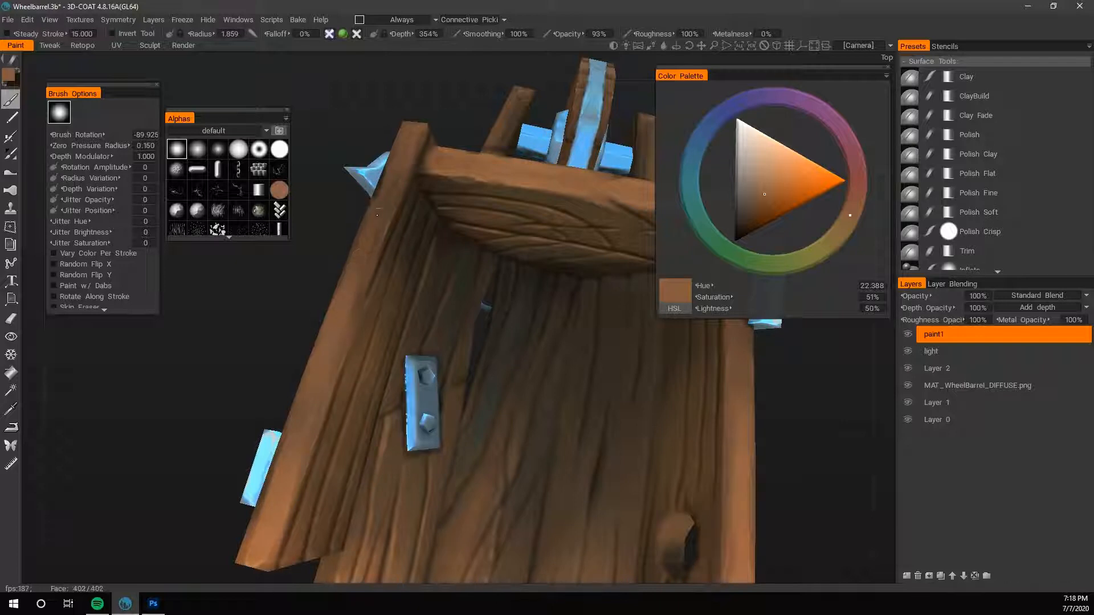
- Paint fine strokes along the side rim's edges with repeatedly sampled orange-browns, reducing the brush radius to 0.642
key(v)
drag(401, 153, 329, 361)
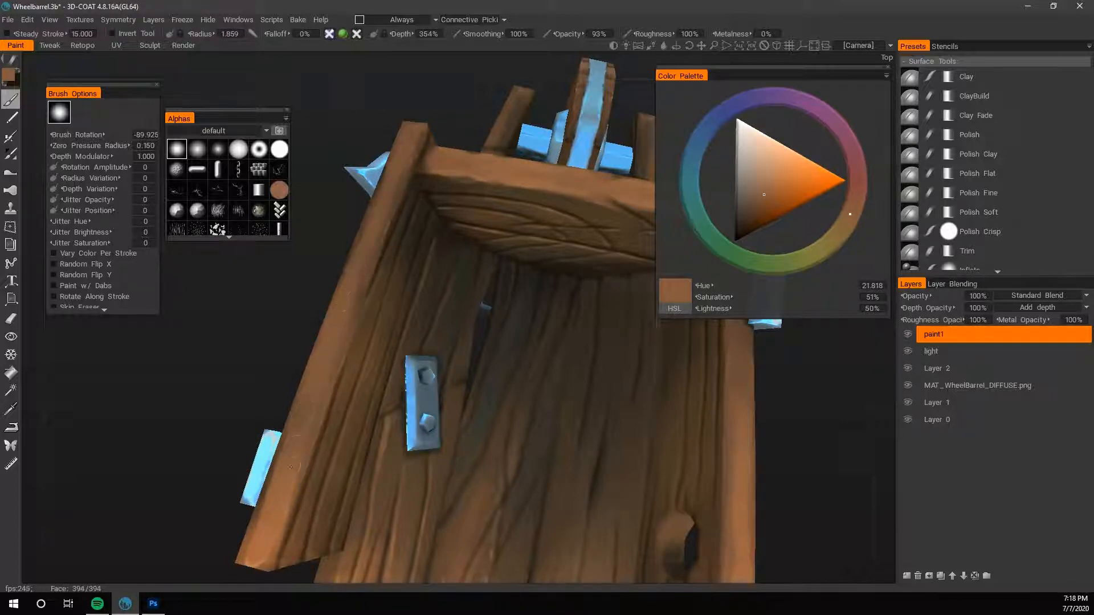
key(v)
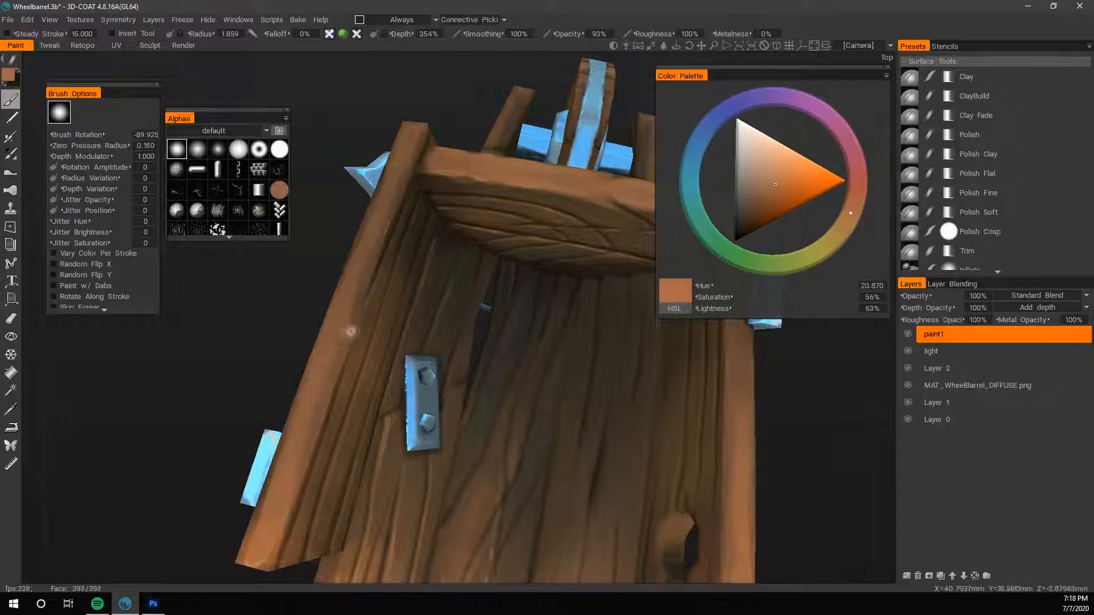
drag(302, 483, 285, 515)
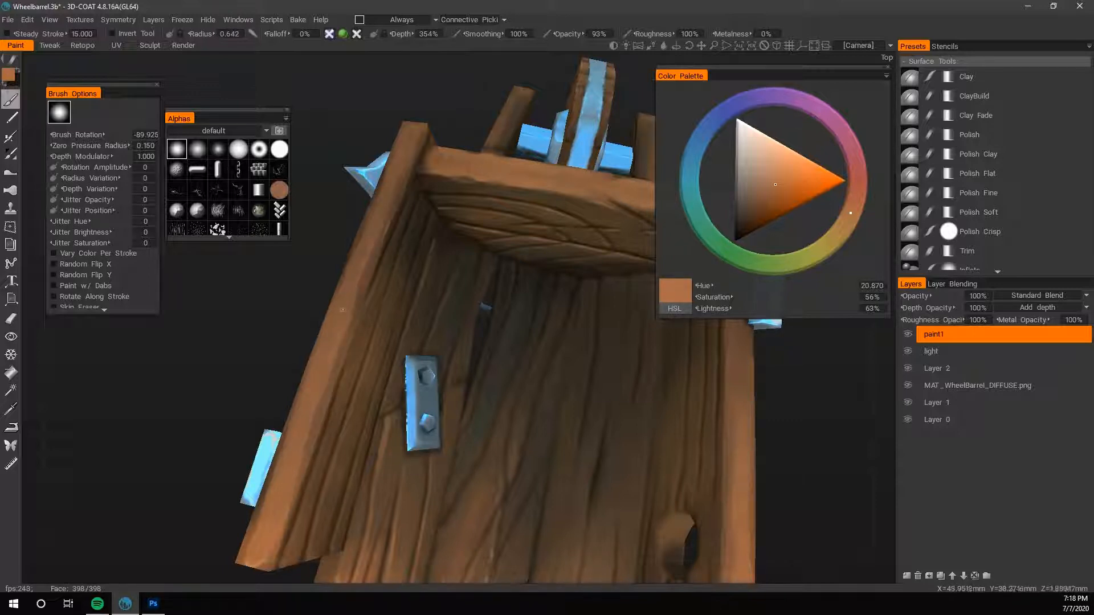
key(v)
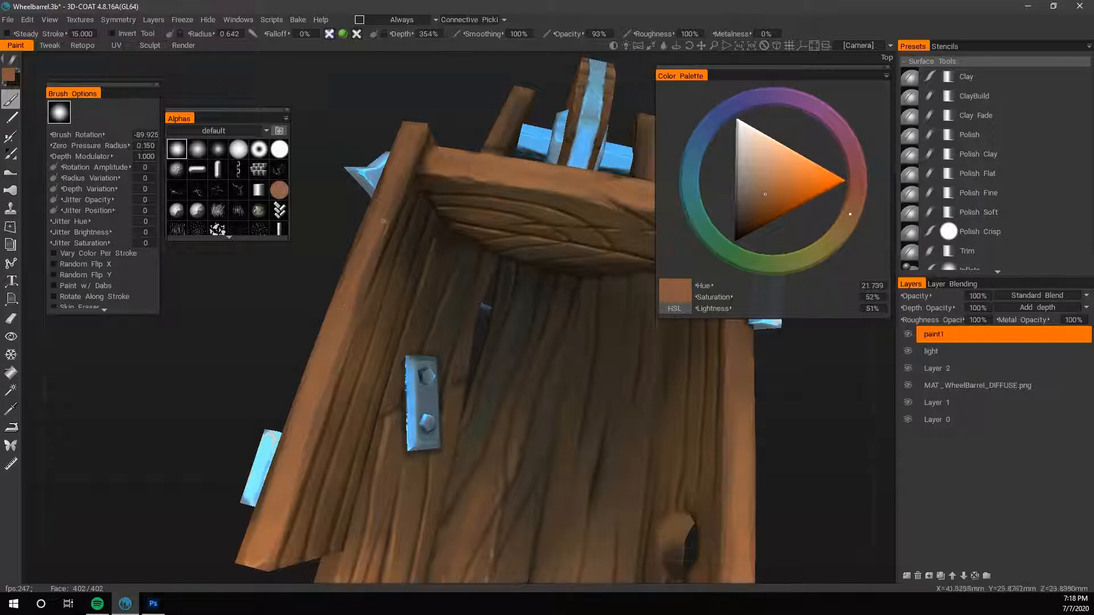
key(v)
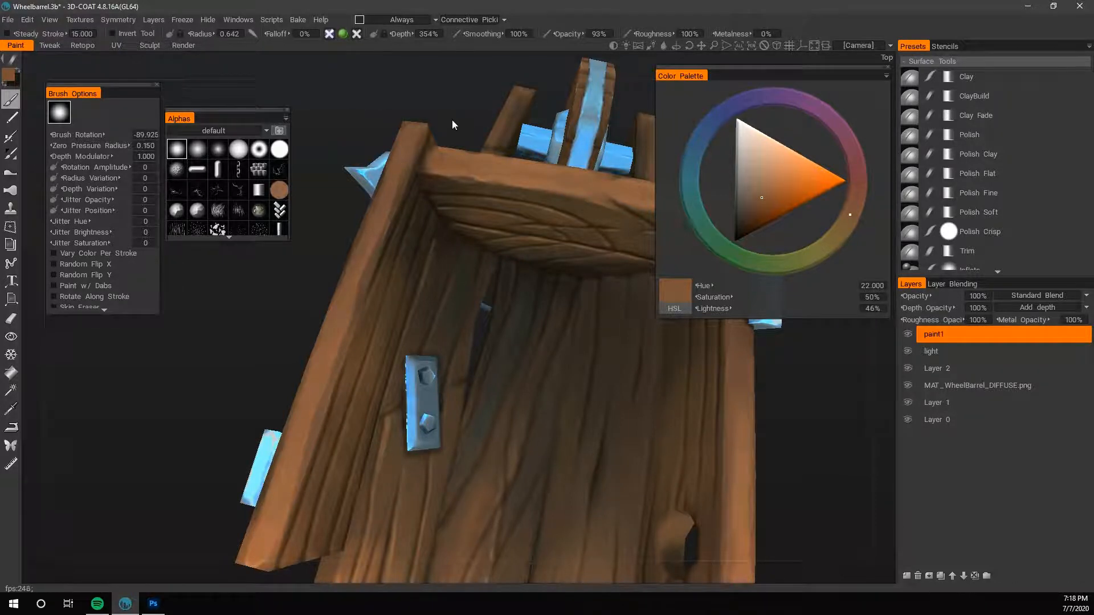
- Darken the seam where the side rim meets the end board with a sampled dark brown of hue 28, saturation 55% and lightness 10%
mouse_move(452, 124)
mouse_down()
mouse_move(484, 127)
mouse_move(451, 124)
mouse_up()
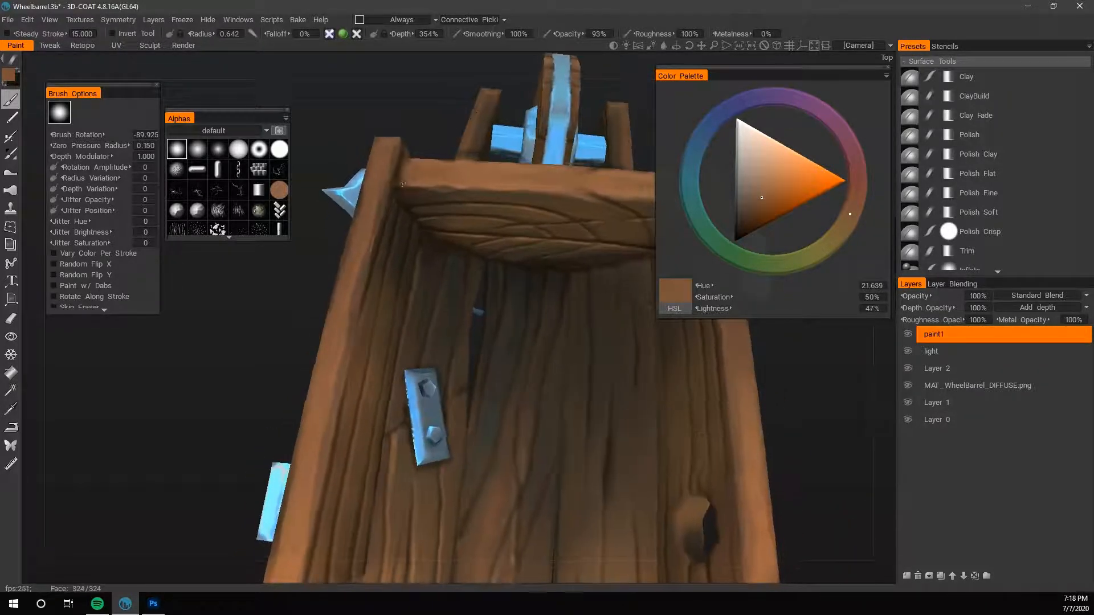
key(v)
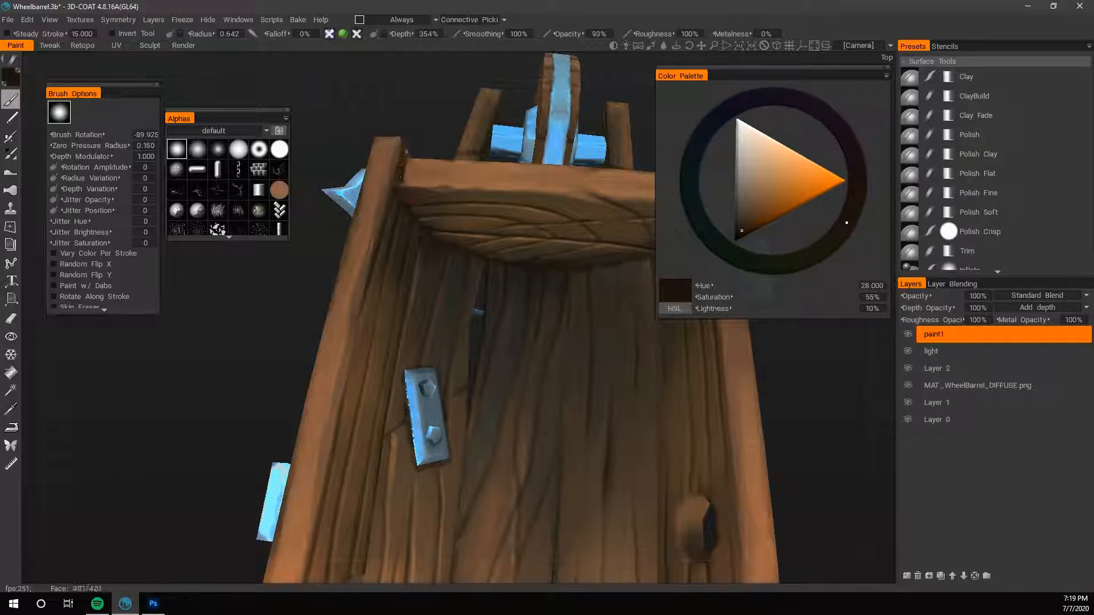
scroll(420, 167, down, 3)
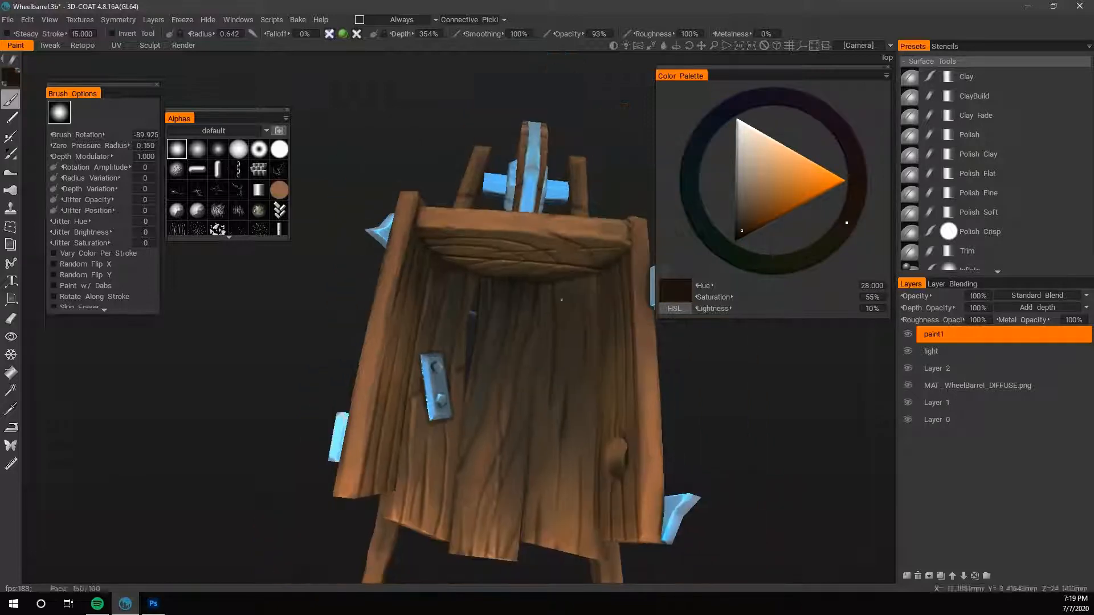
drag(722, 379, 695, 381)
scroll(741, 380, up, 3)
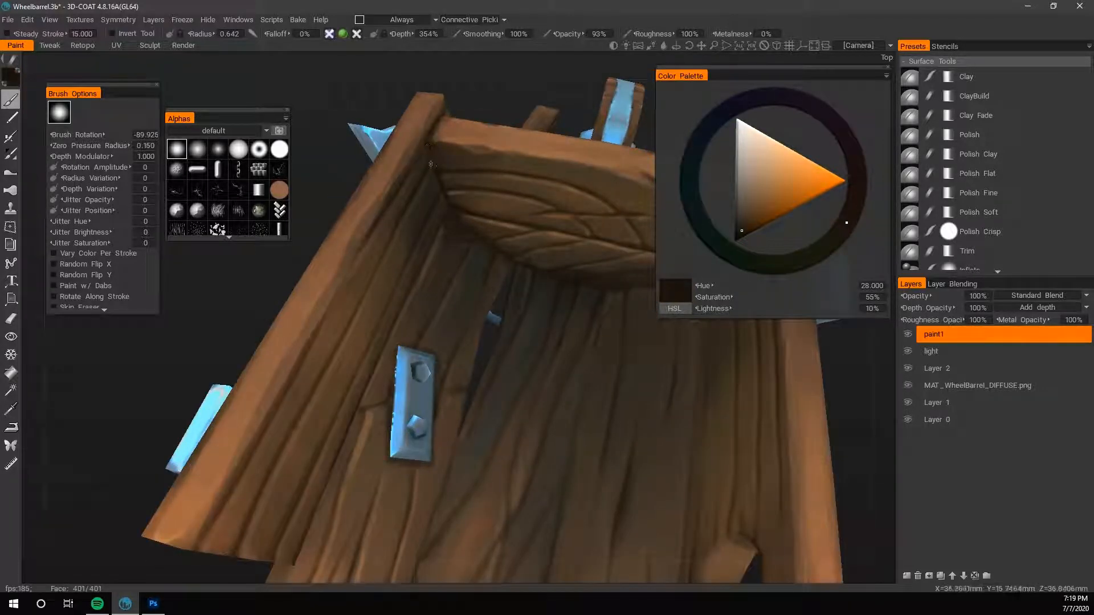
- Shade the inner corner between the side wall and end board with sampled dark browns, enlarging the brush to radius 1.492
key(v)
key(])
key(])
key(])
key(])
key(])
key(])
key(])
key(])
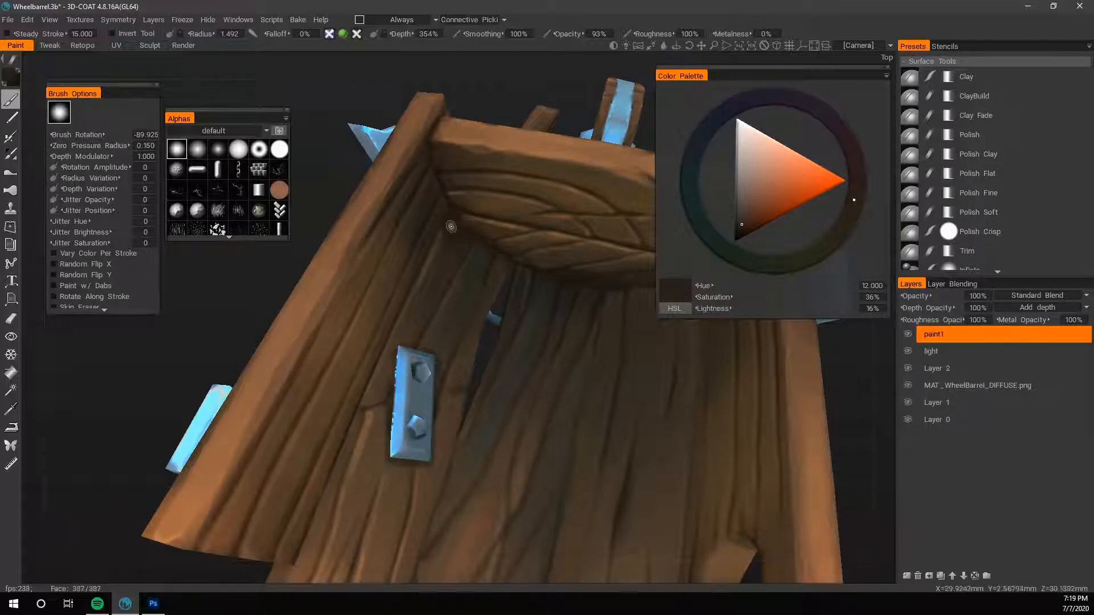
key(v)
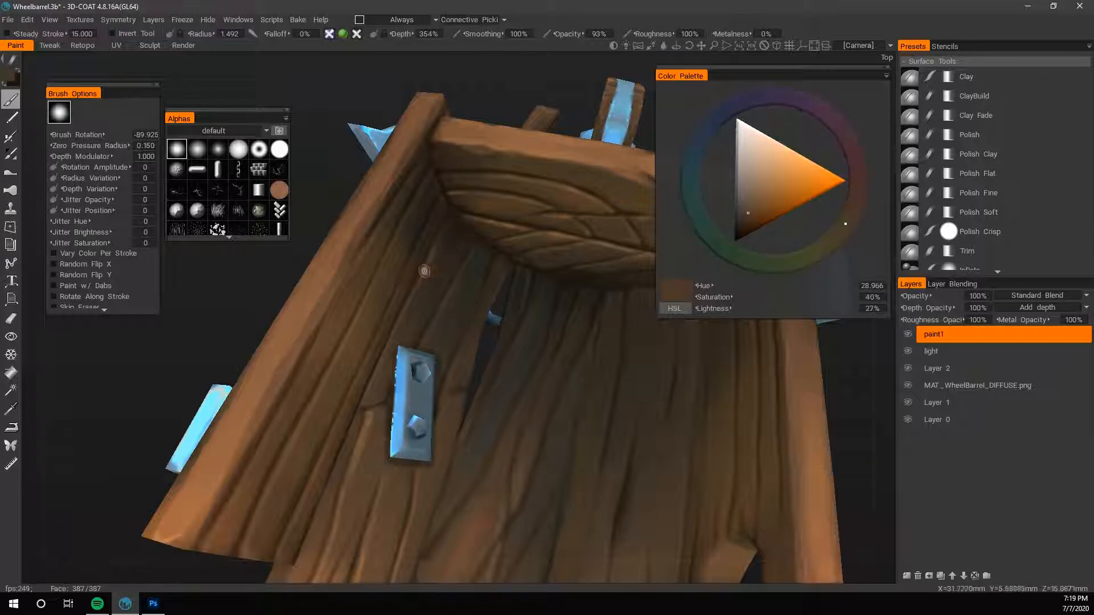
- Paint fine strokes inside the box at brush radius 0.549, sampling a light orange-brown of hue 24.255, saturation 56% and lightness 64%
key([)
key([)
key([)
key([)
key([)
key([)
key([)
key([)
key([)
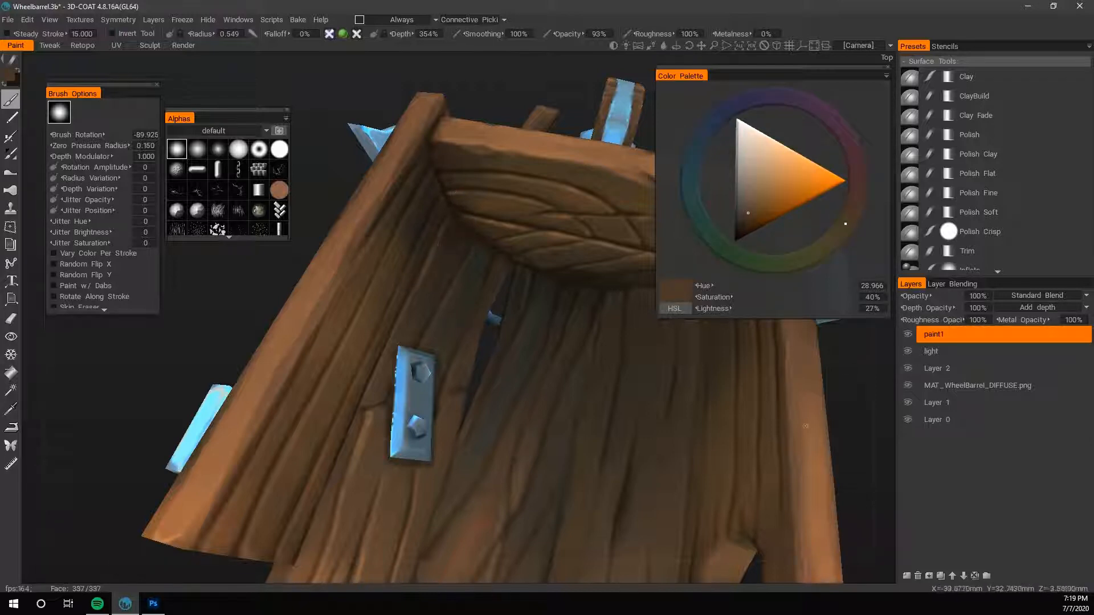
alt+right_drag(805, 426, 720, 439)
alt+drag(720, 439, 712, 409)
alt+right_drag(712, 409, 742, 457)
alt+drag(743, 456, 683, 424)
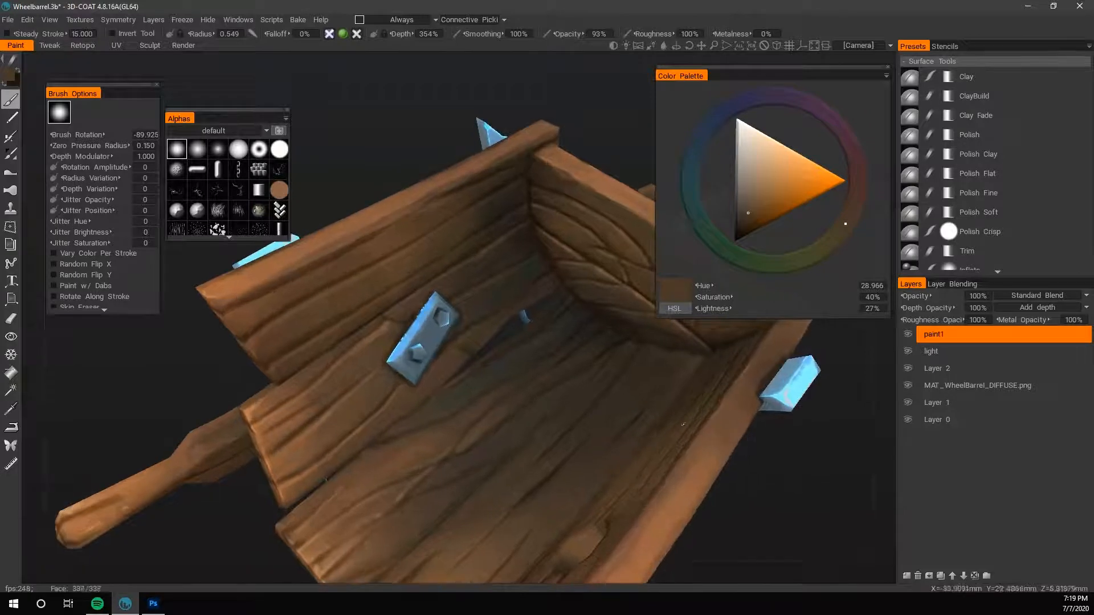
key(v)
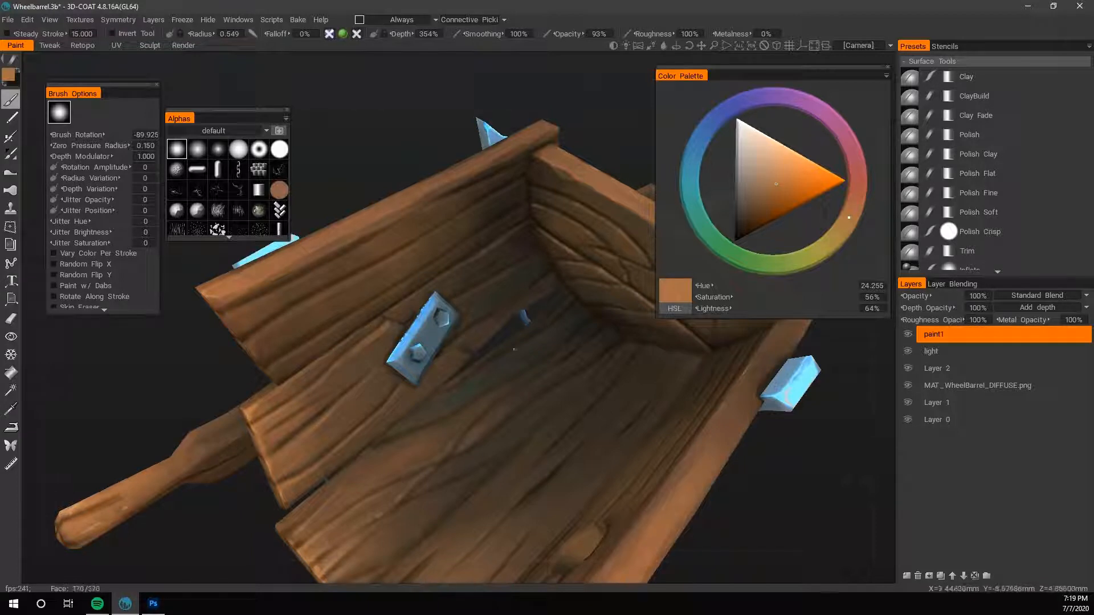
- Tint the side wall's upper plank with a reddish brown of hue 7.582, saturation 60% and lightness 35%, starting at brush radius 1.715
drag(782, 501, 739, 505)
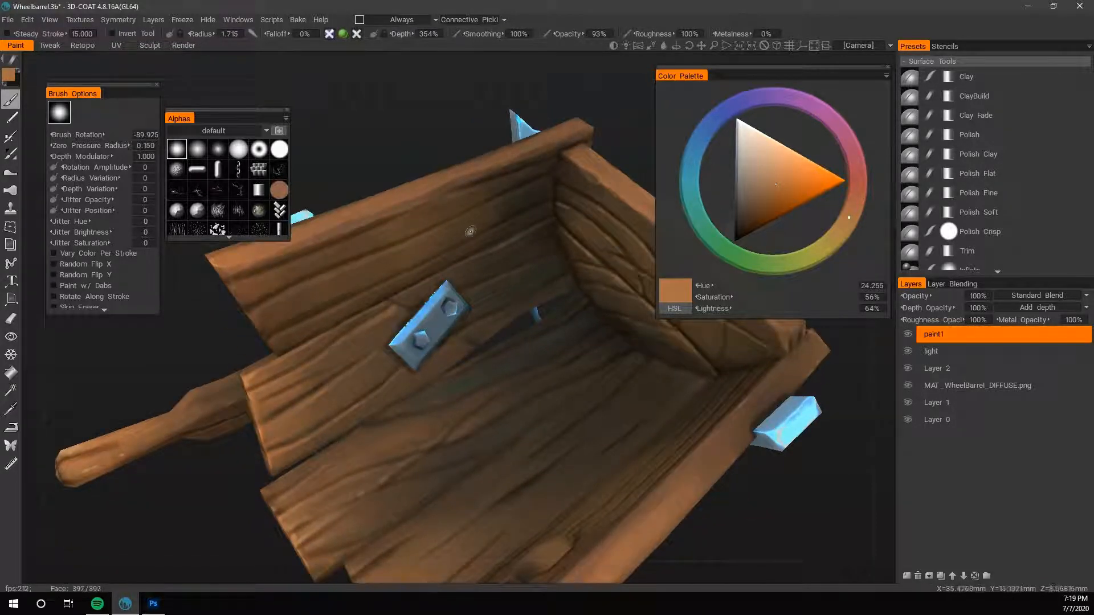
click(754, 210)
click(759, 210)
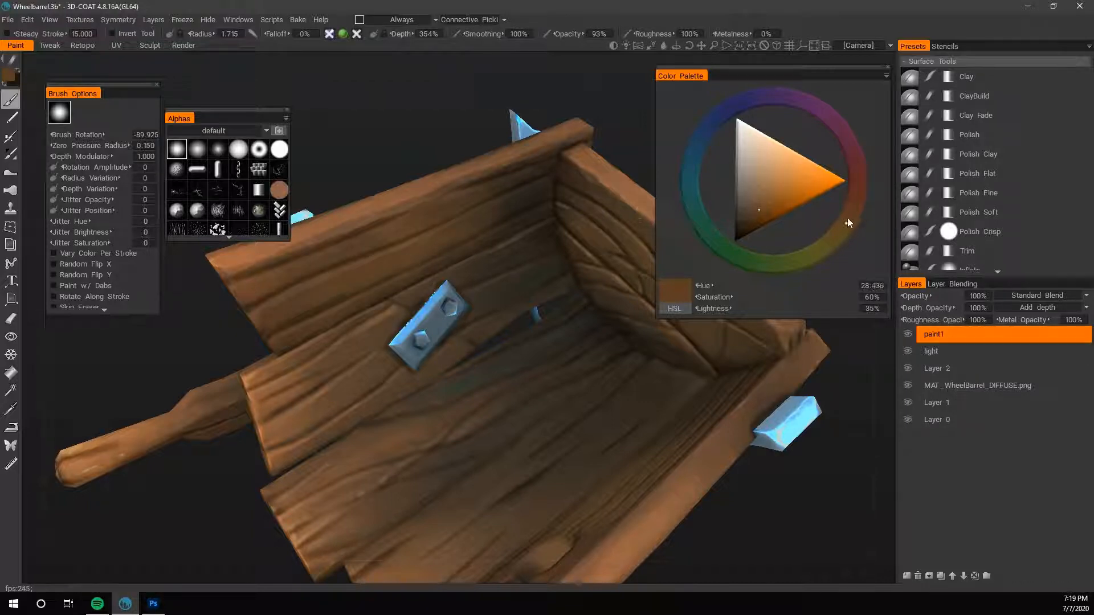
drag(846, 219, 855, 193)
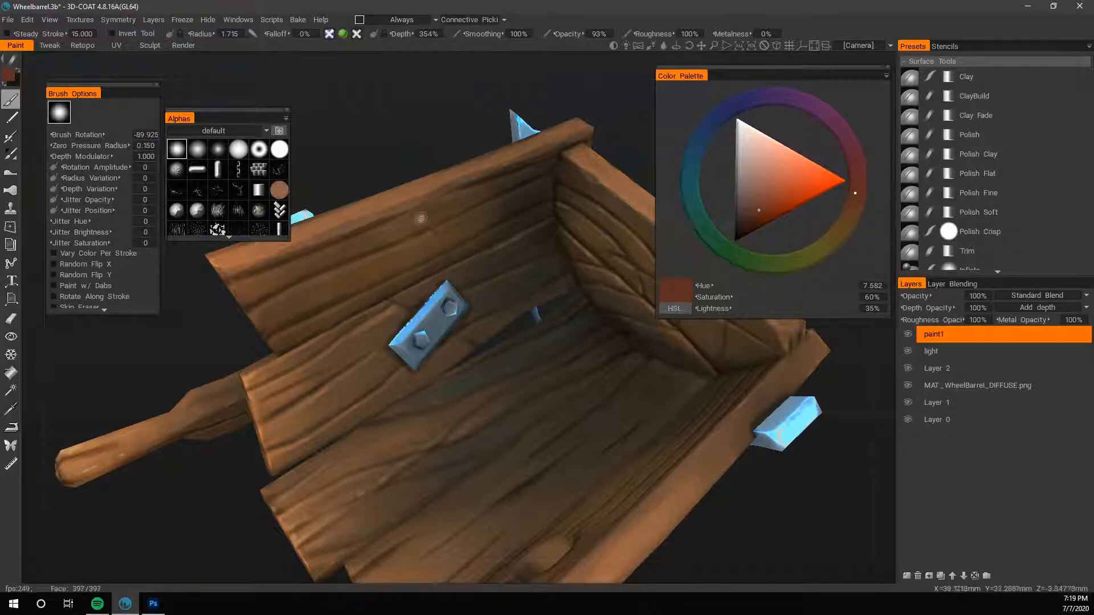
drag(401, 307, 353, 319)
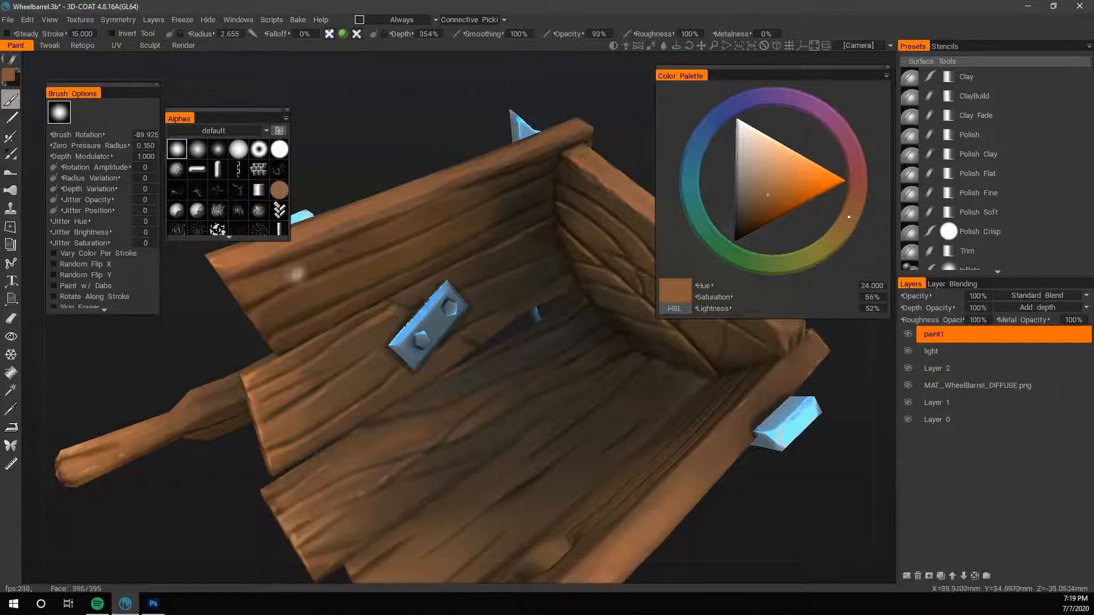
- Brighten the lower side plank's end with a sampled orange-brown of hue 25.301, saturation 57% and lightness 56% at brush radius 2.655
drag(181, 364, 233, 369)
key(x)
key(v)
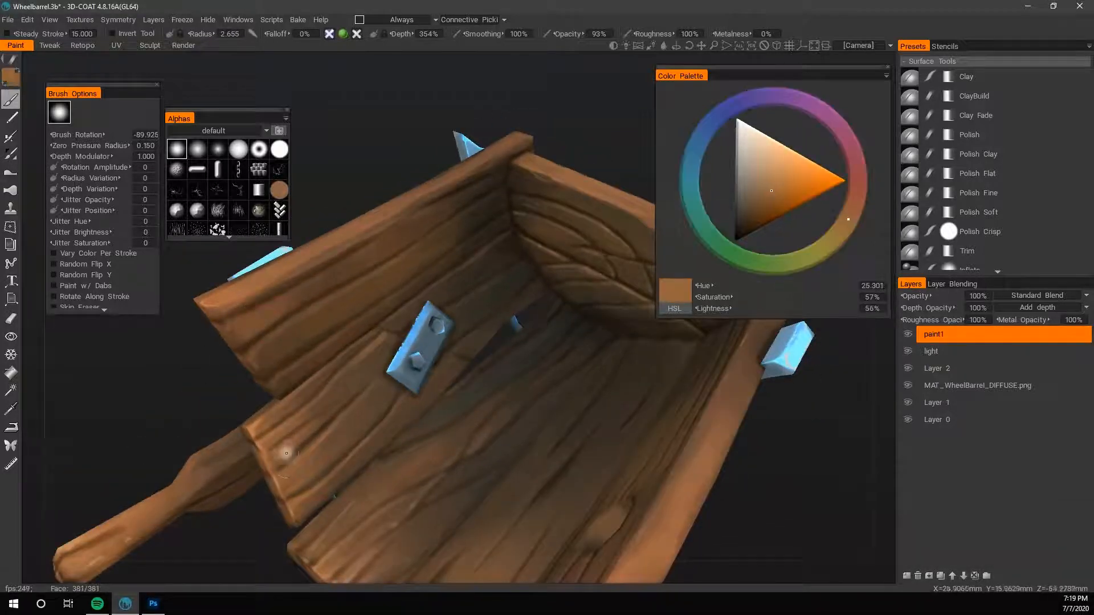
- Paint highlights on the side planks' end edges with hue 25.895, saturation 51% and lightness 72%, reducing the brush to radius 1.108
key(v)
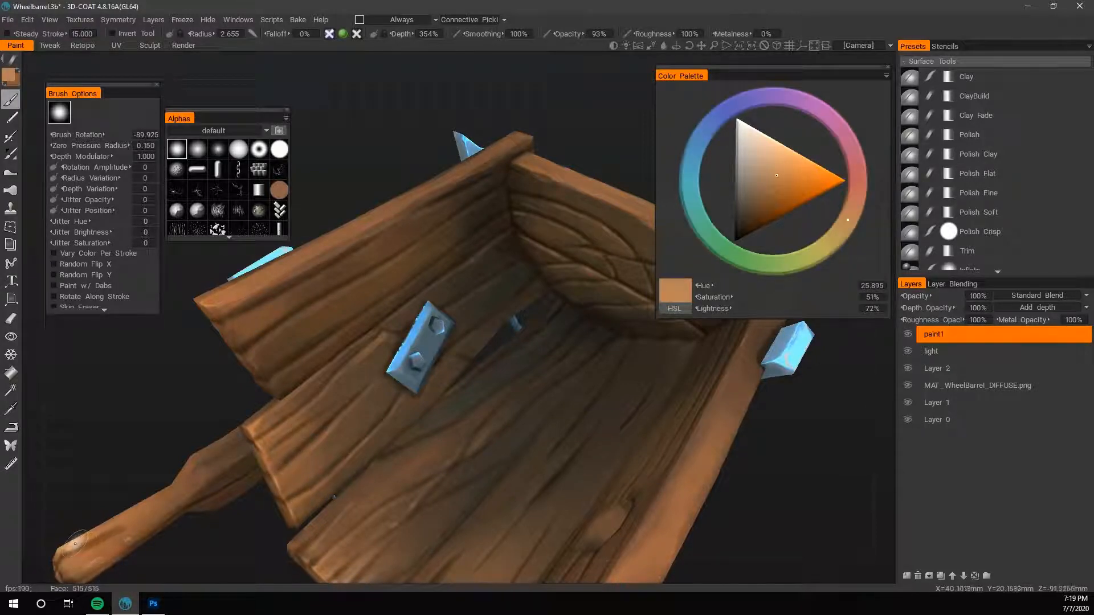
key(bracketleft)
key(bracketleft)
key(bracketleft)
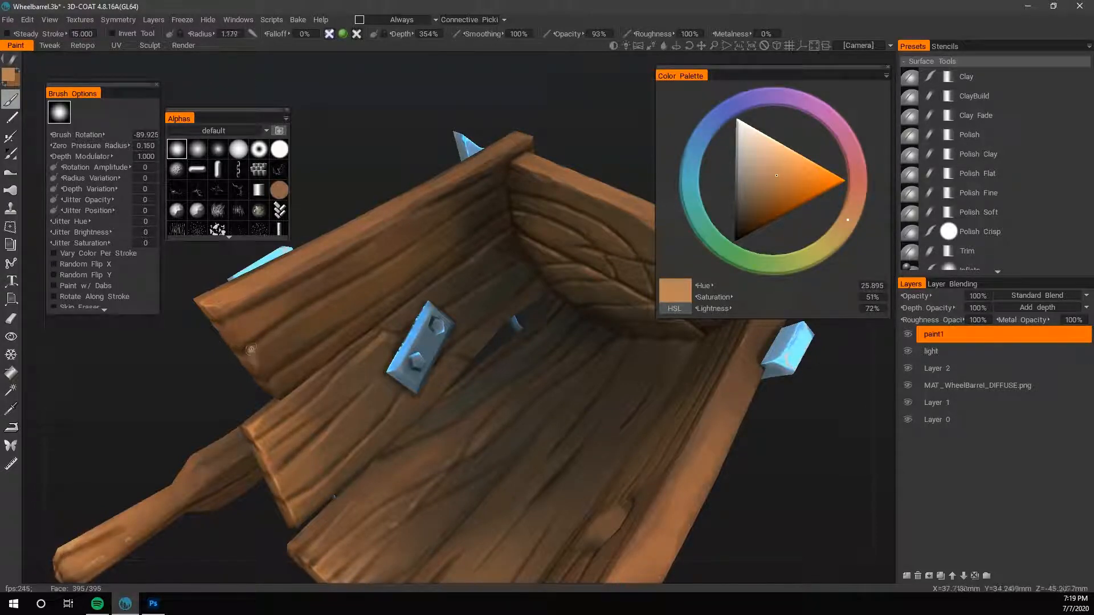
key(bracketleft)
drag(148, 446, 259, 310)
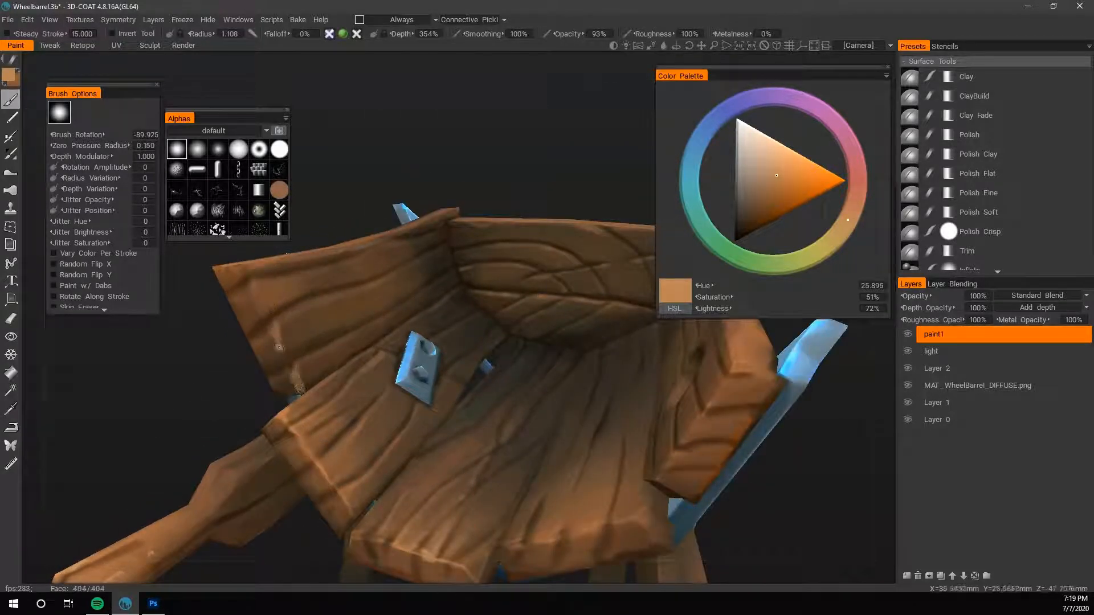
- Blend the highlights on the upper side plank's end into the wood with repeatedly sampled browns, and save the scene
key(v)
key(v)
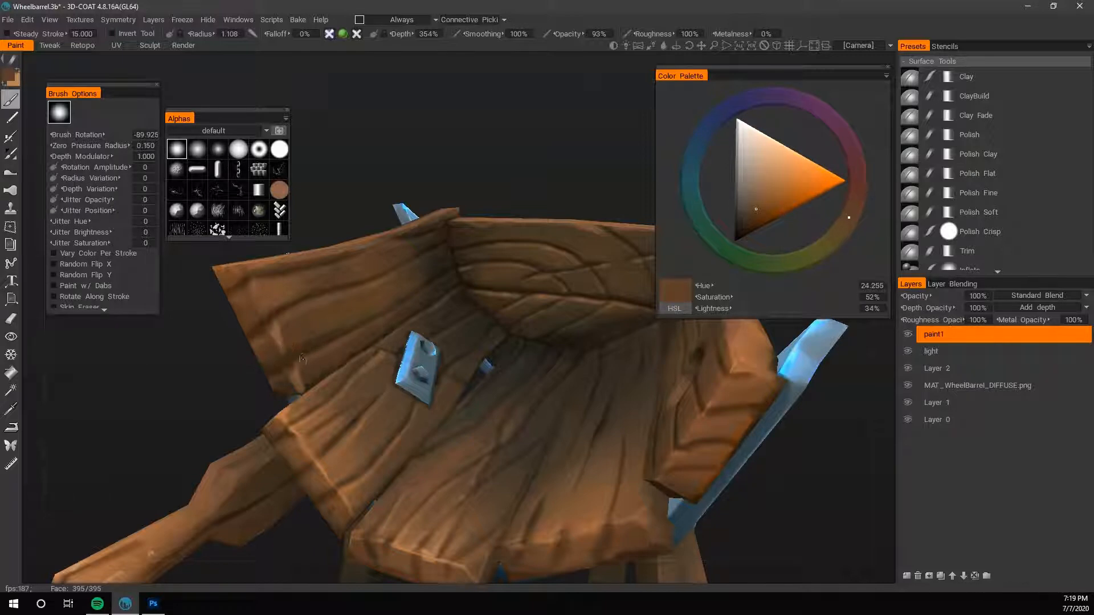
key(v)
key(v)
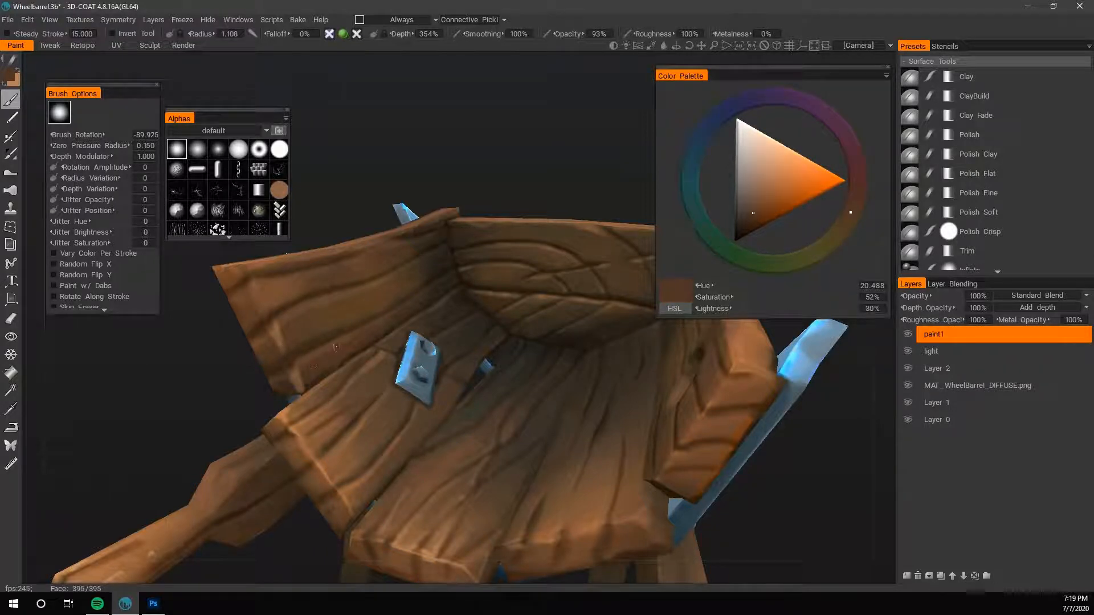
drag(212, 415, 83, 453)
right_drag(83, 452, 127, 466)
key(ctrl+s)
drag(127, 467, 75, 502)
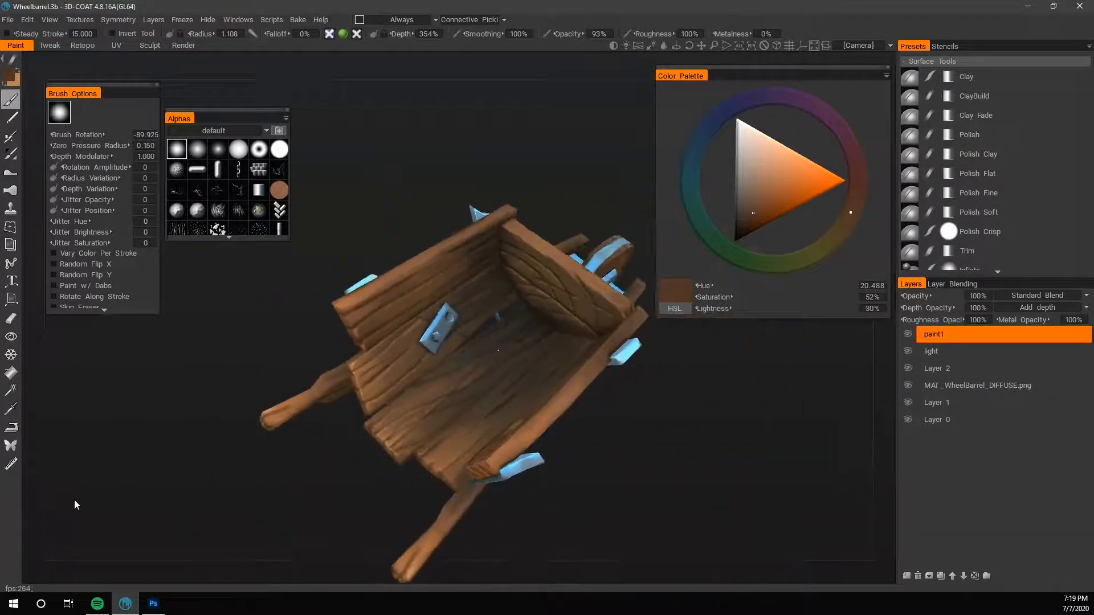
- Smooth the upper side plank's lower part beside the metal plate with sampled orange-browns, enlarging the brush to radius 2.204
right_drag(74, 501, 330, 387)
key(v)
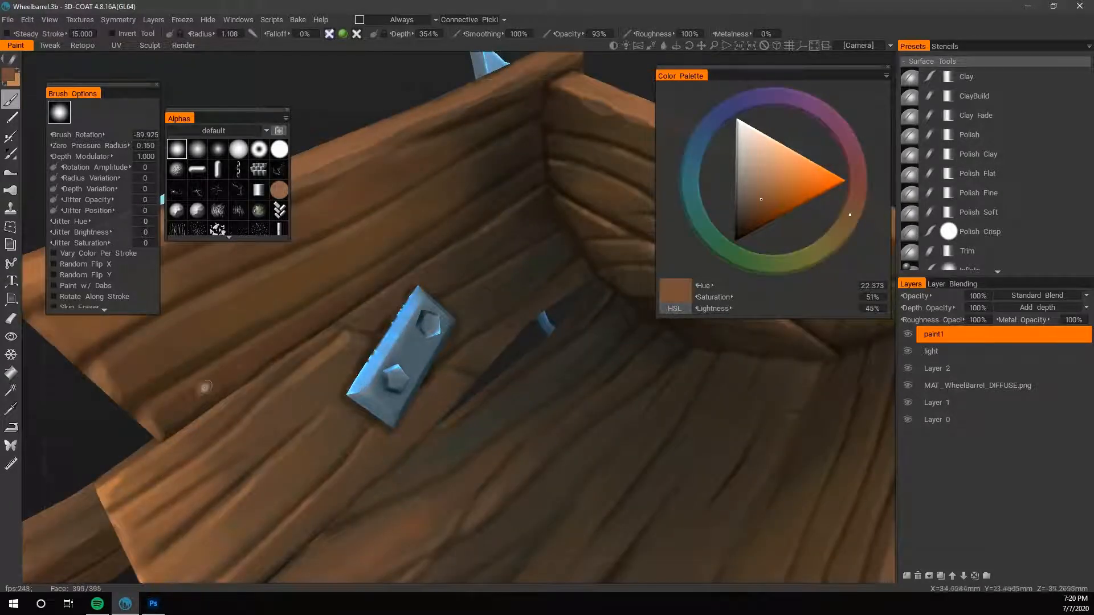
mouse_move(205, 387)
mouse_down()
mouse_move(262, 355)
mouse_move(186, 407)
mouse_up()
key(bracketright)
key(bracketright)
key(v)
drag(278, 339, 255, 351)
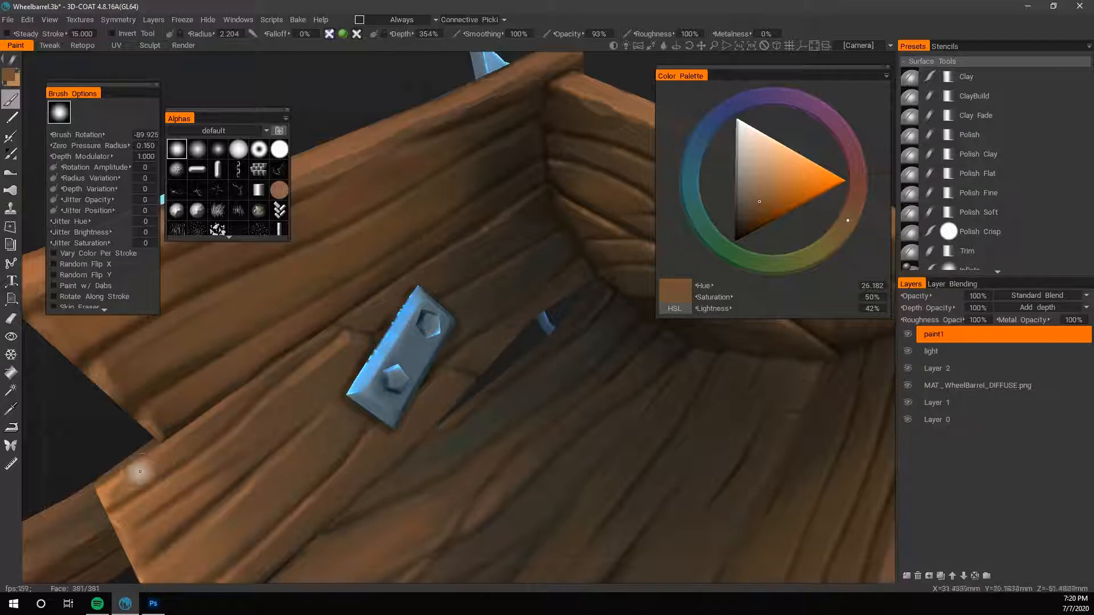
- Refine the grain lines on the upper side plank with sampled browns, reducing the brush to radius 0.576
key(v)
key(bracketleft)
key(bracketleft)
key(bracketleft)
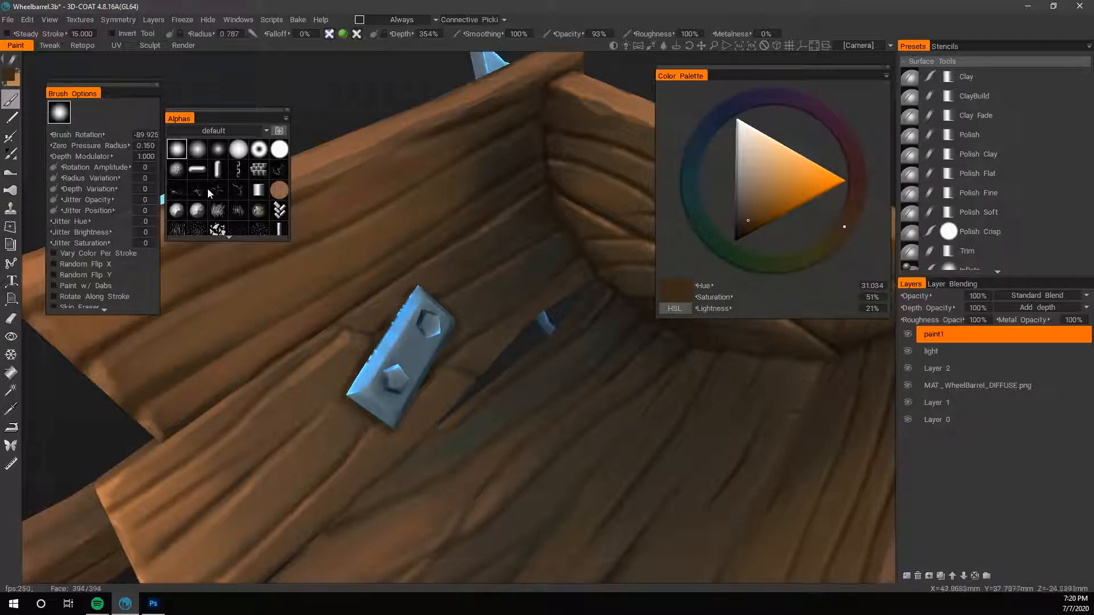
key(bracketleft)
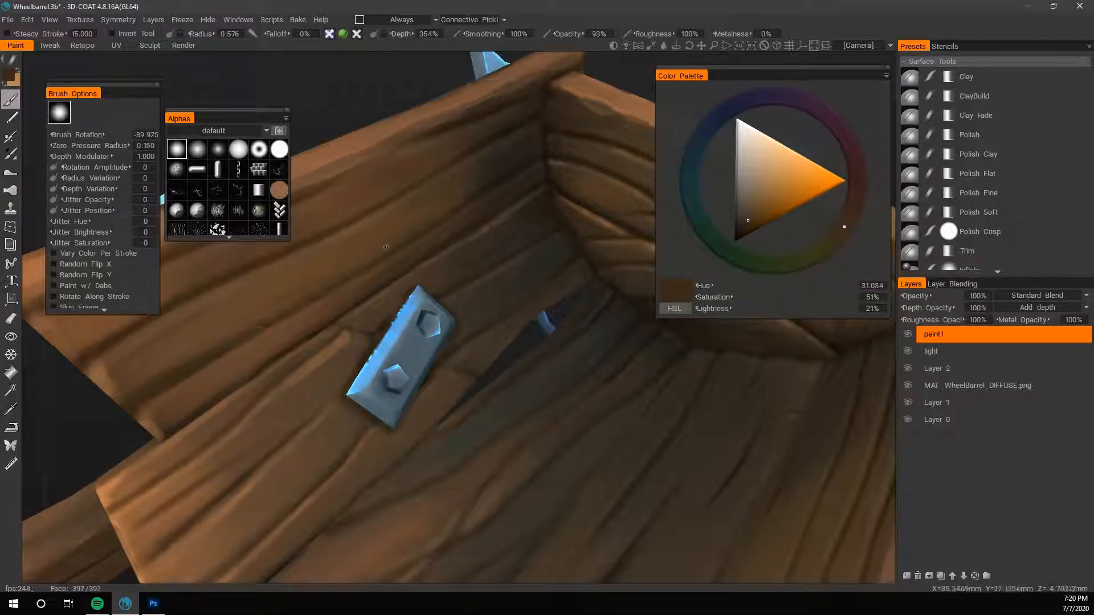
key(v)
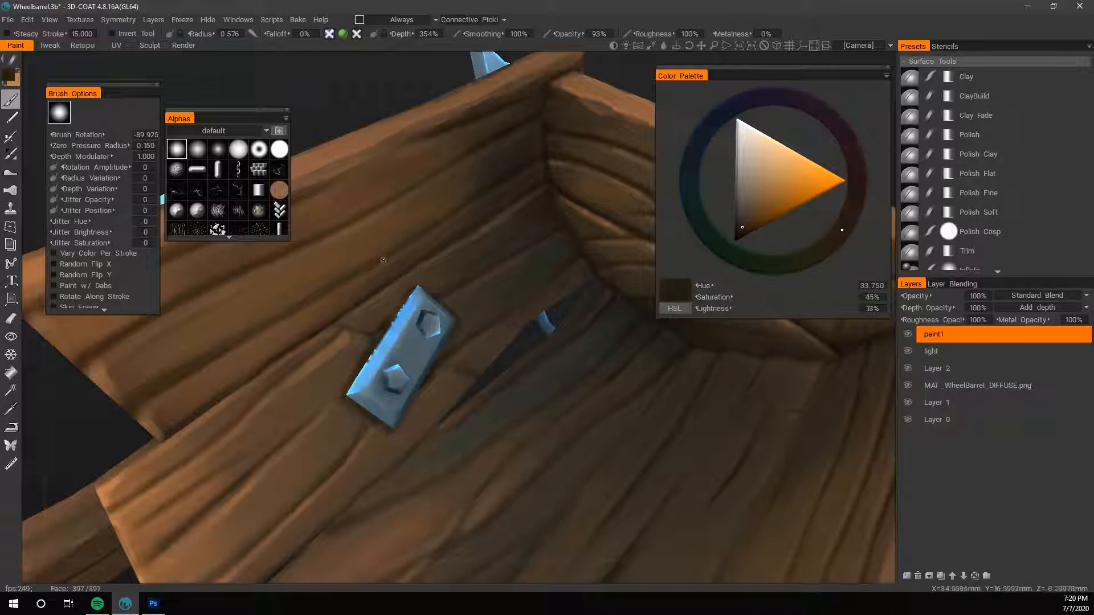
key(v)
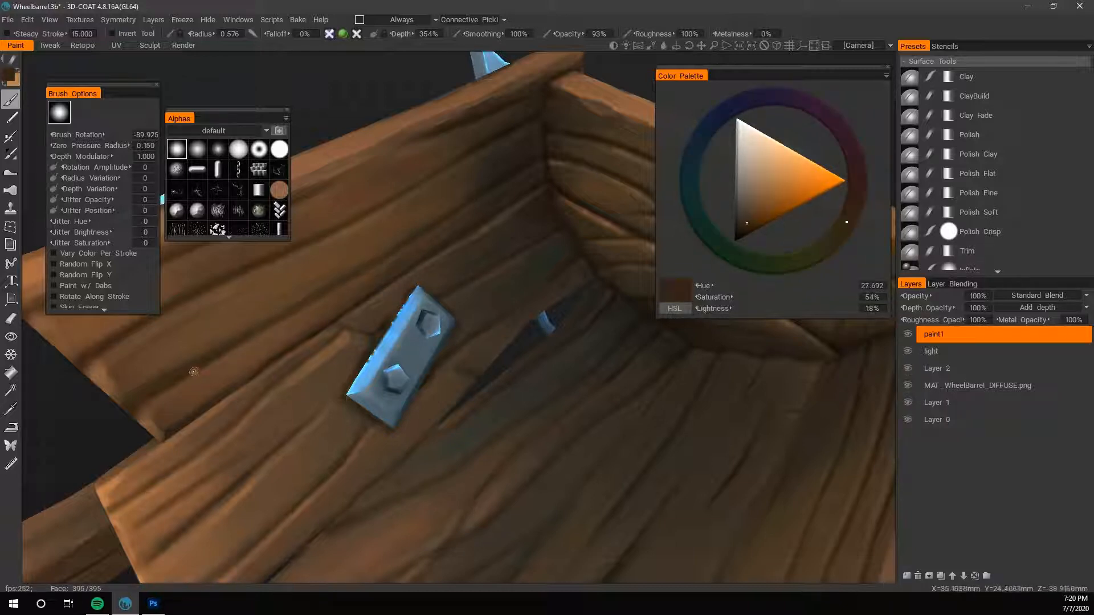
key(v)
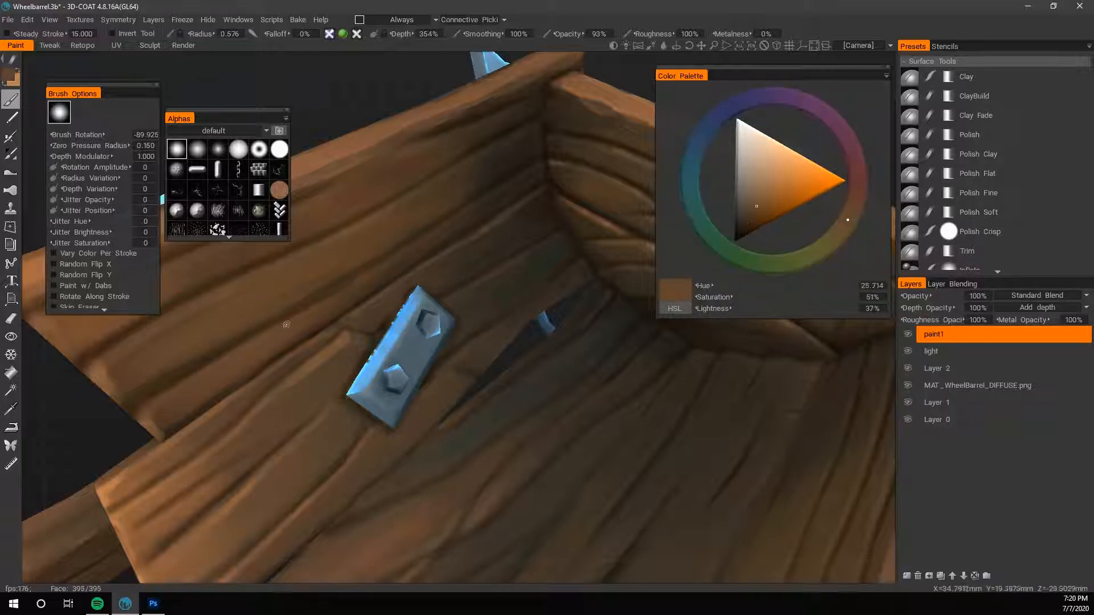
- Save the scene and compare the whole wheelbarrow with the paint1 layer hidden and shown
right_drag(365, 97, 305, 118)
key(ctrl+s)
drag(712, 459, 665, 513)
drag(618, 462, 735, 407)
click(907, 335)
click(907, 334)
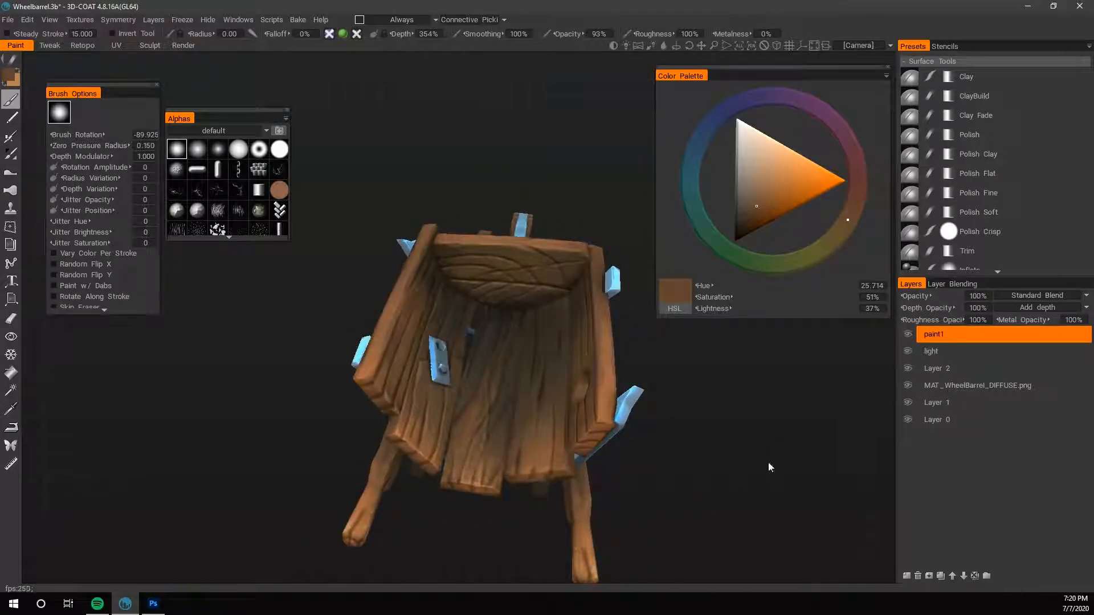
- Send a close view of the box interior to Photoshop, hide the Lightmap layer and select the paint1 layer
mouse_move(768, 463)
mouse_down()
mouse_move(734, 437)
mouse_move(798, 438)
mouse_move(790, 468)
mouse_move(688, 382)
mouse_move(710, 397)
mouse_move(721, 467)
mouse_move(701, 455)
mouse_move(708, 446)
mouse_up()
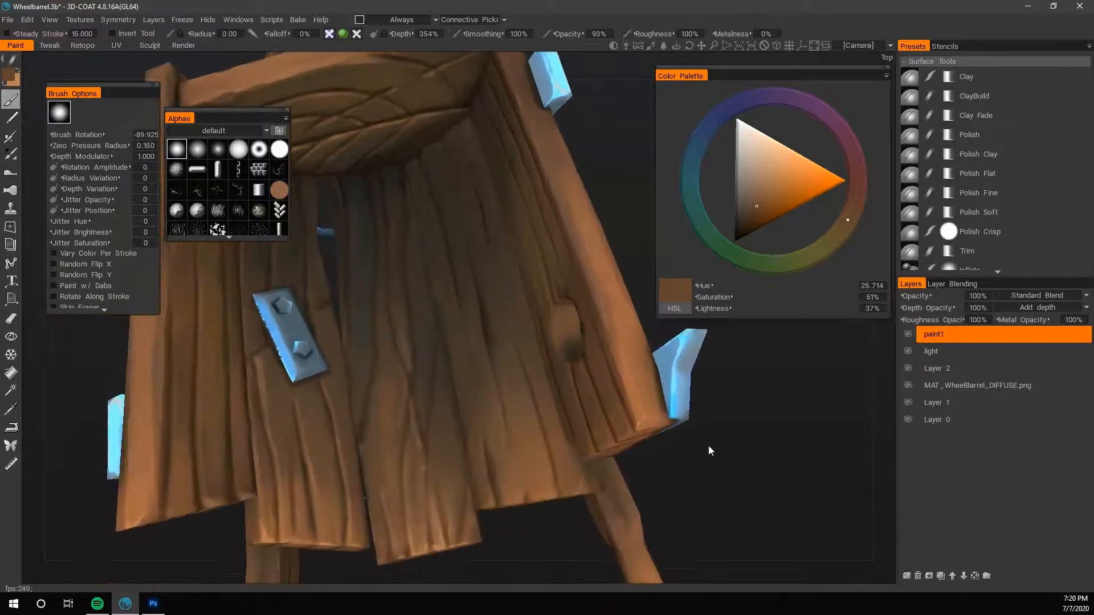
right_drag(713, 434, 724, 466)
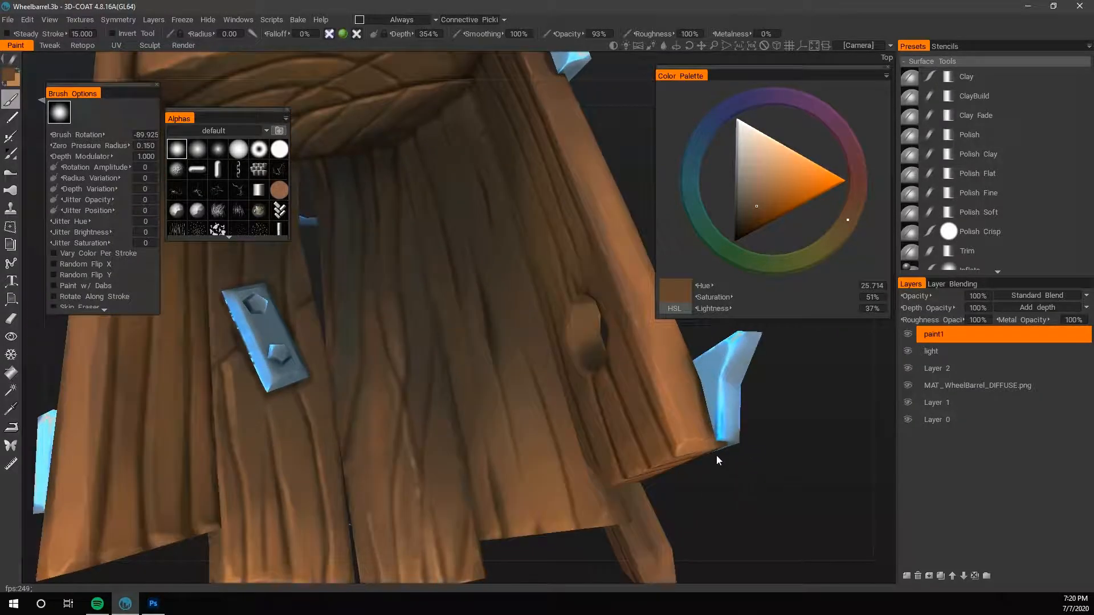
mouse_move(27, 20)
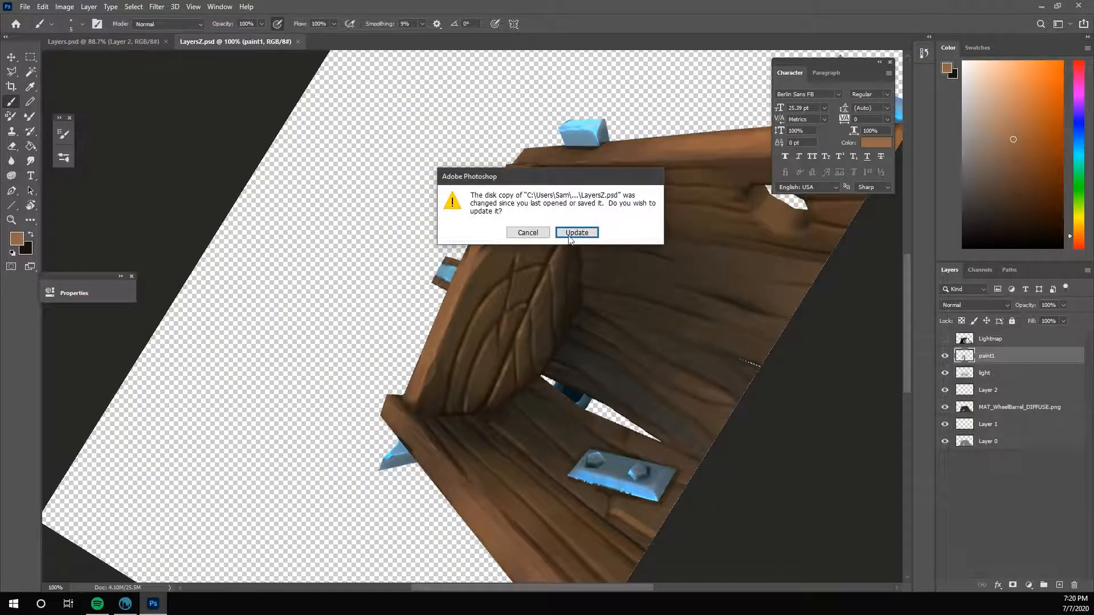
click(569, 235)
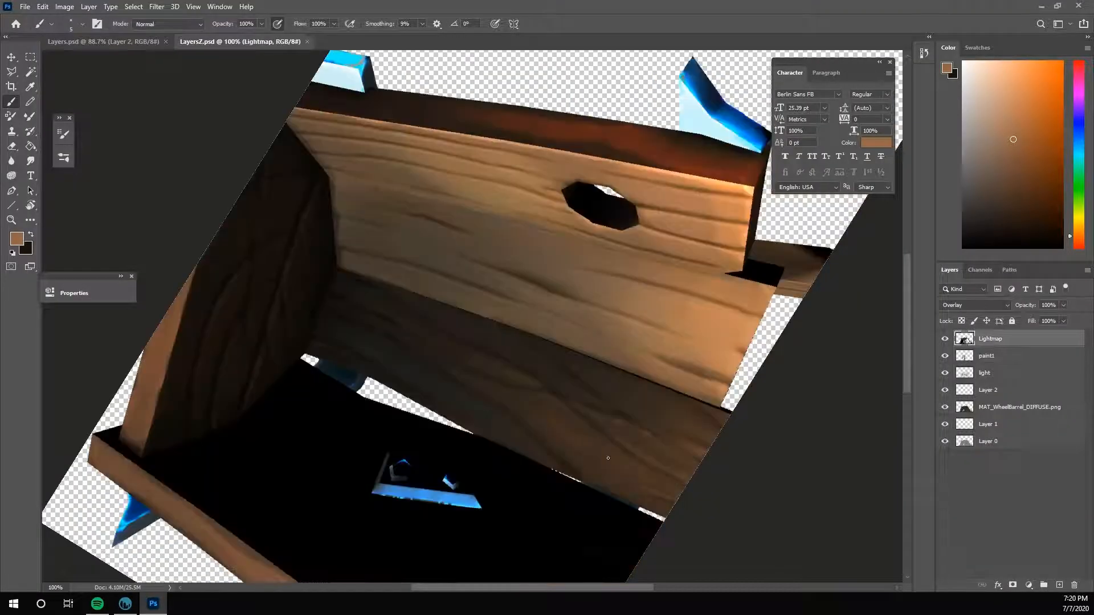
click(945, 339)
click(963, 356)
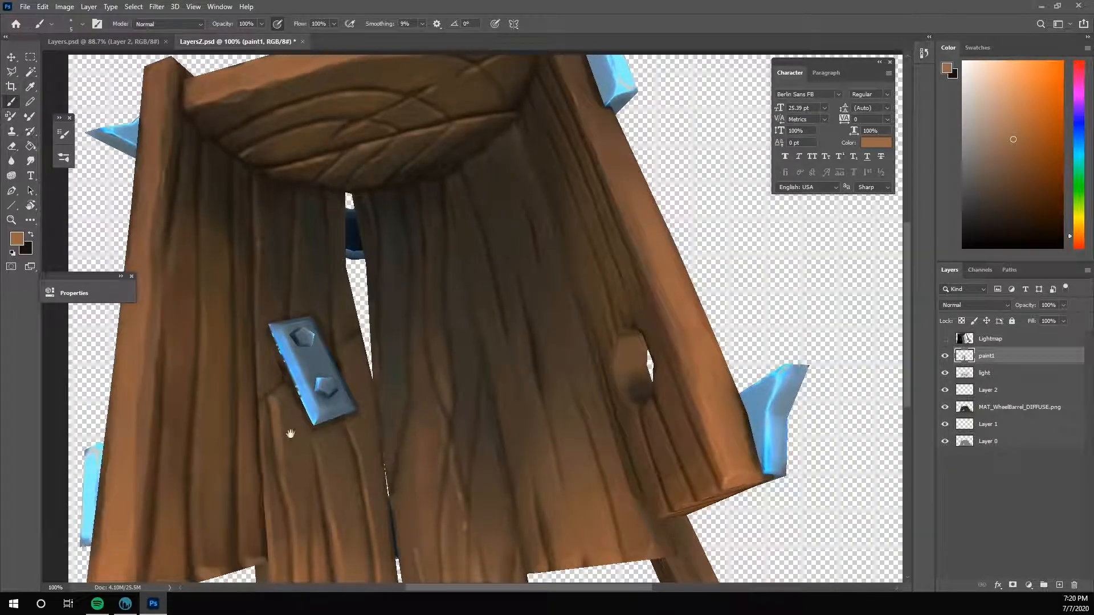
- Repaint the forked grain on the floor plank beside the gap with sampled orange and dark browns
alt+click(364, 147)
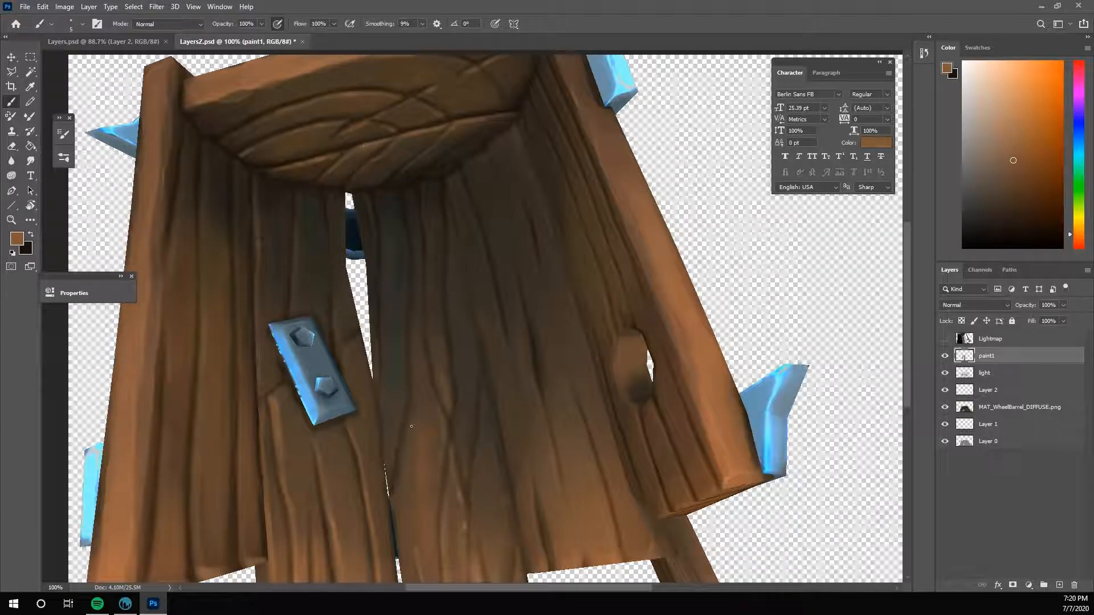
drag(405, 442, 393, 491)
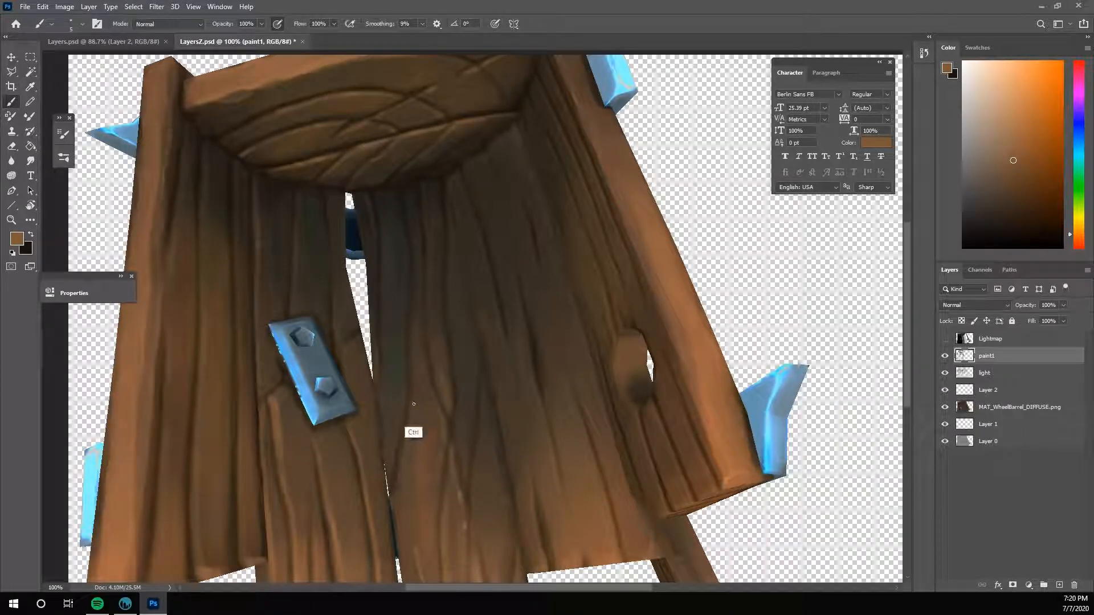
alt+click(414, 353)
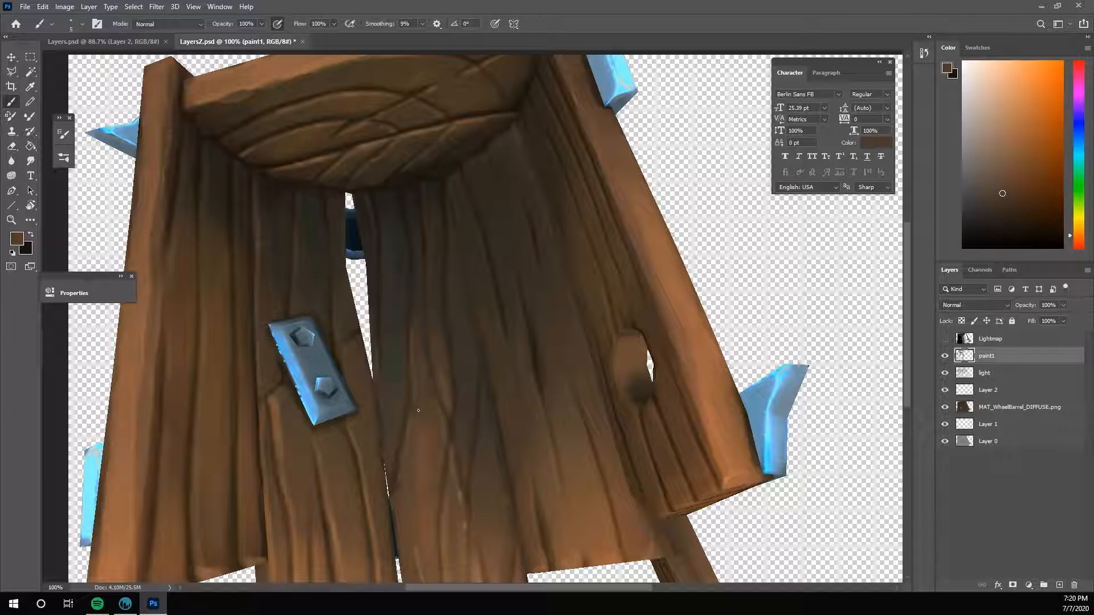
alt+click(374, 501)
alt+click(448, 401)
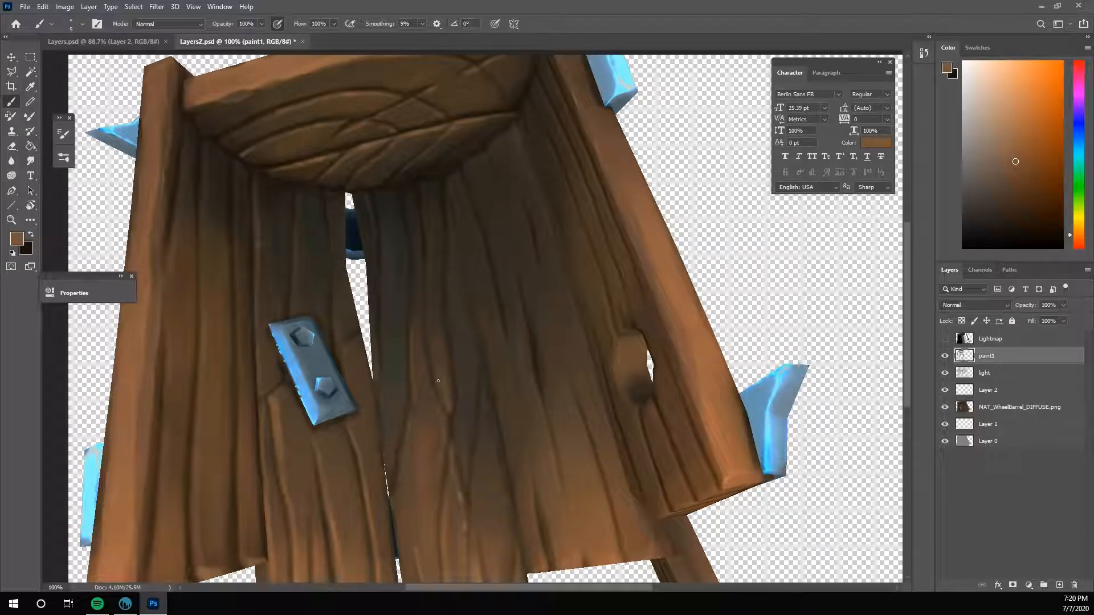
- Deepen the grain lines around the fork on the floor plank, alternating the dark and mid-brown colours
key(x)
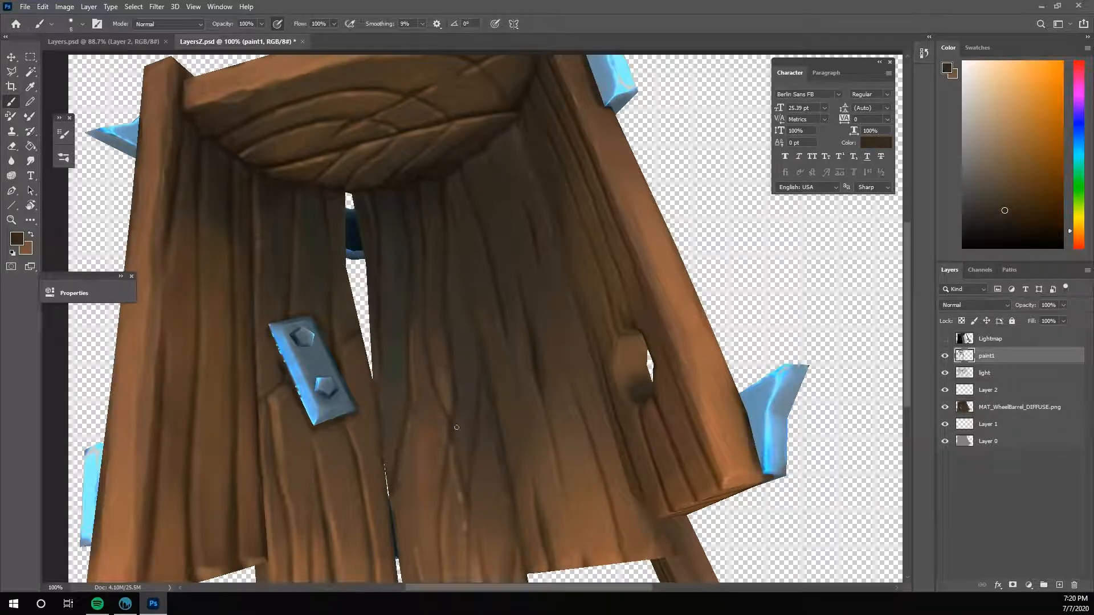
key(x)
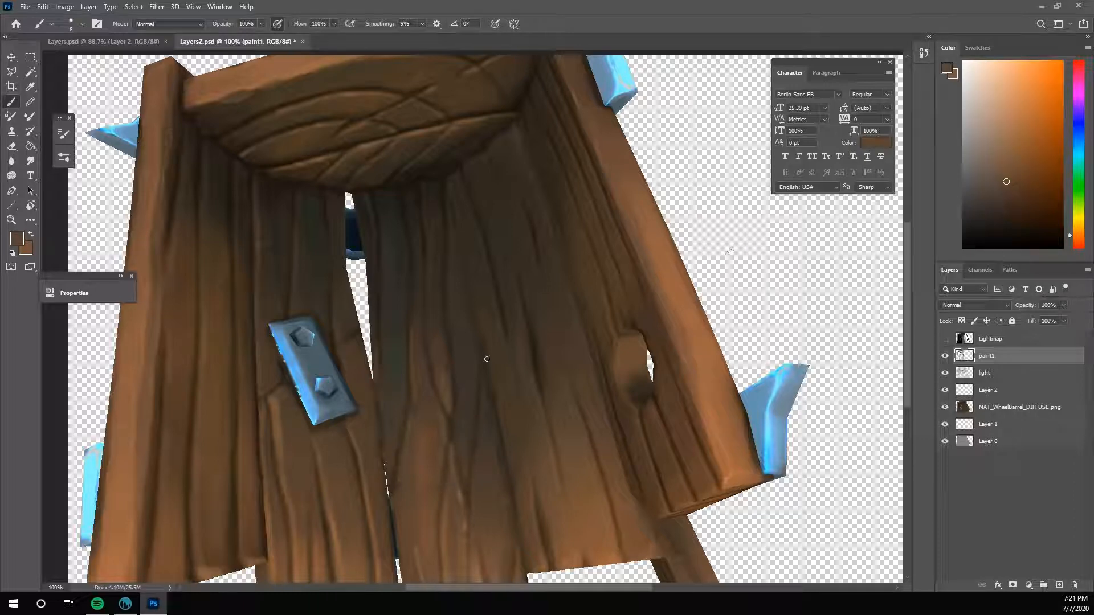
drag(446, 417, 450, 385)
alt+click(444, 380)
alt+click(445, 398)
- Blend the floor plank's grain above the fork with a smaller Smudge tool and brush over it in sampled browns
click(29, 160)
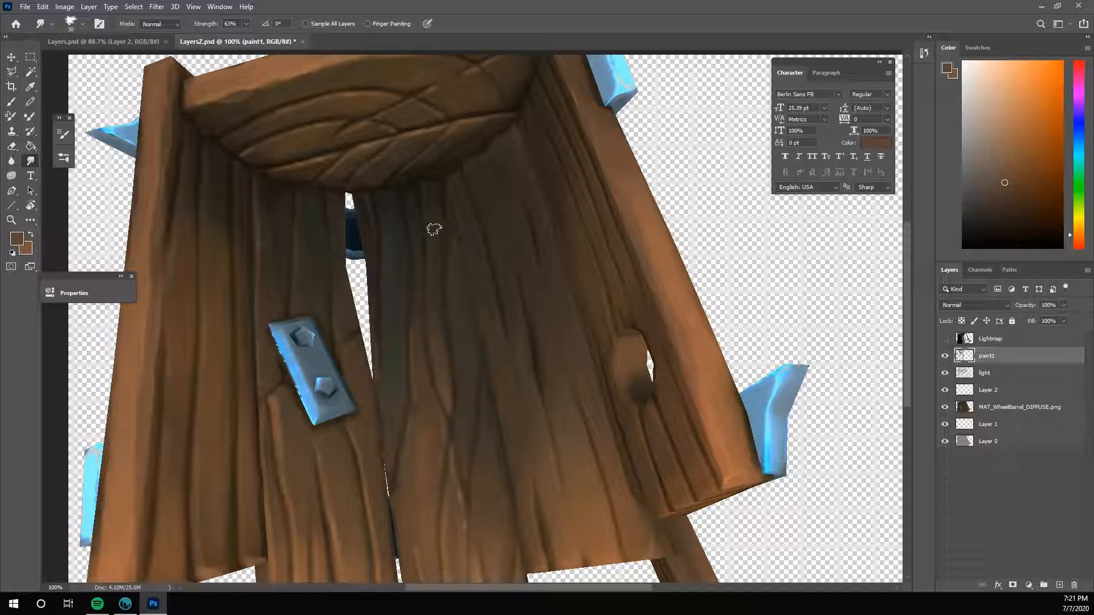
key(bracketleft)
key(b)
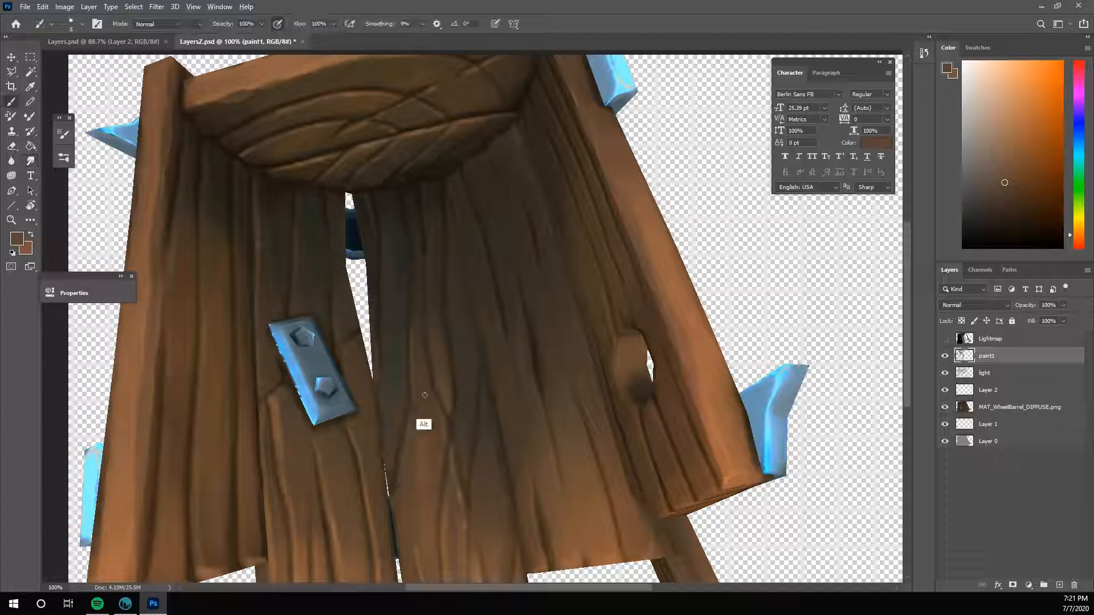
alt+click(422, 385)
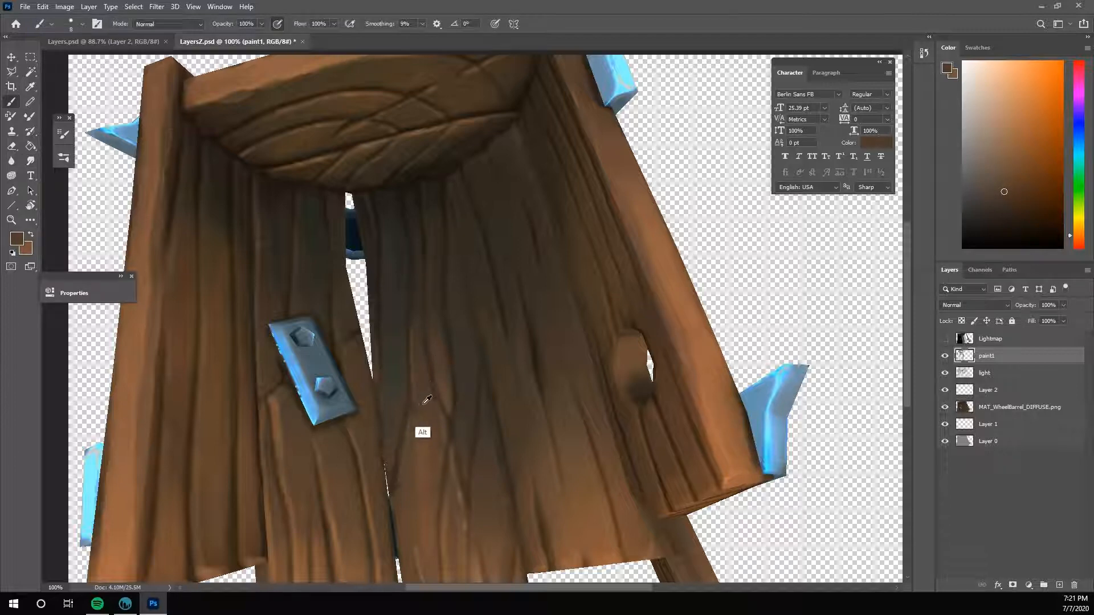
alt+click(278, 399)
alt+click(321, 158)
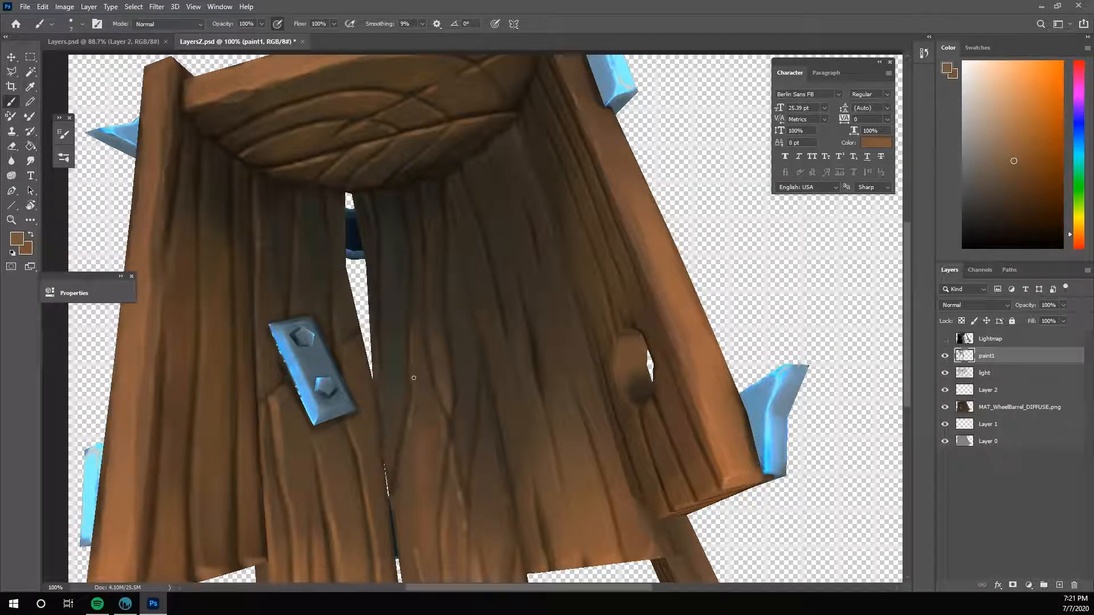
- Define the narrow wood sliver ending at the fork with a sampled dark tone and warmer browns
alt+click(415, 305)
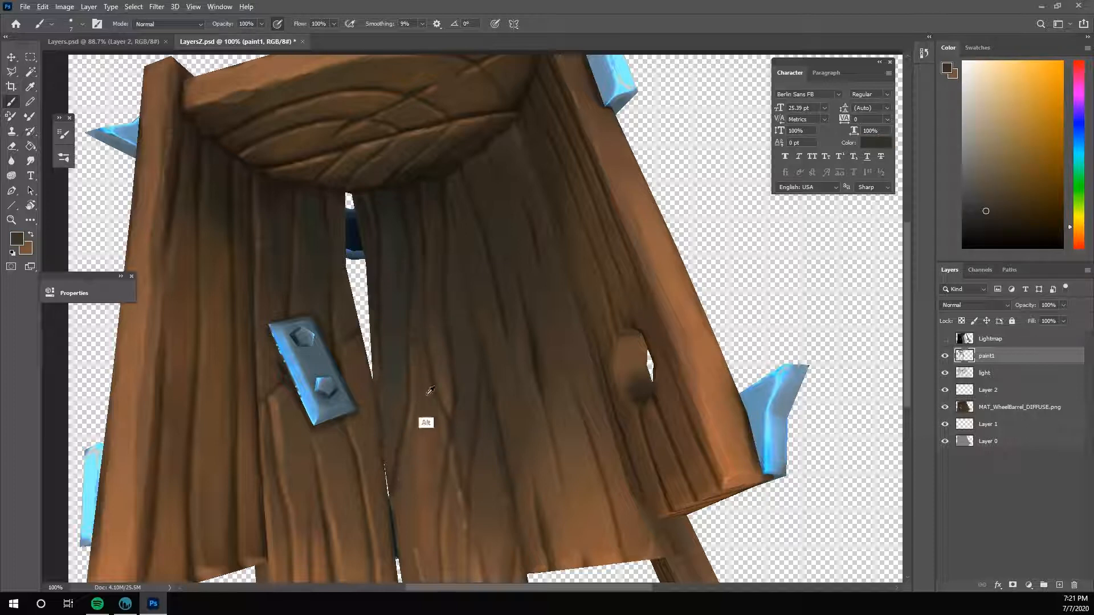
alt+click(427, 437)
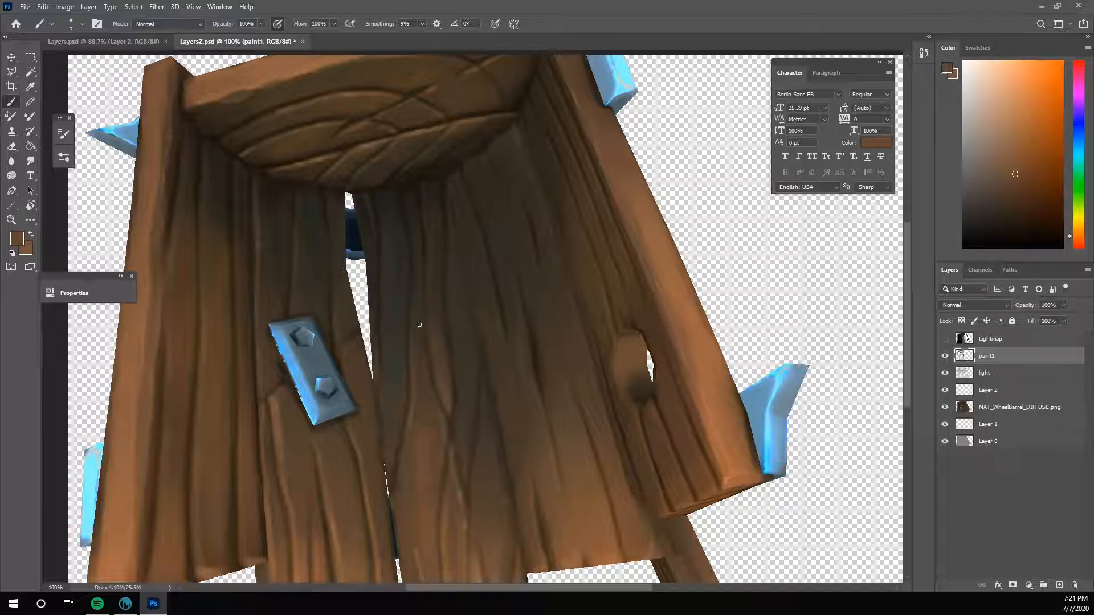
alt+click(429, 429)
alt+click(431, 433)
alt+click(442, 429)
alt+click(442, 426)
alt+click(431, 400)
alt+click(424, 200)
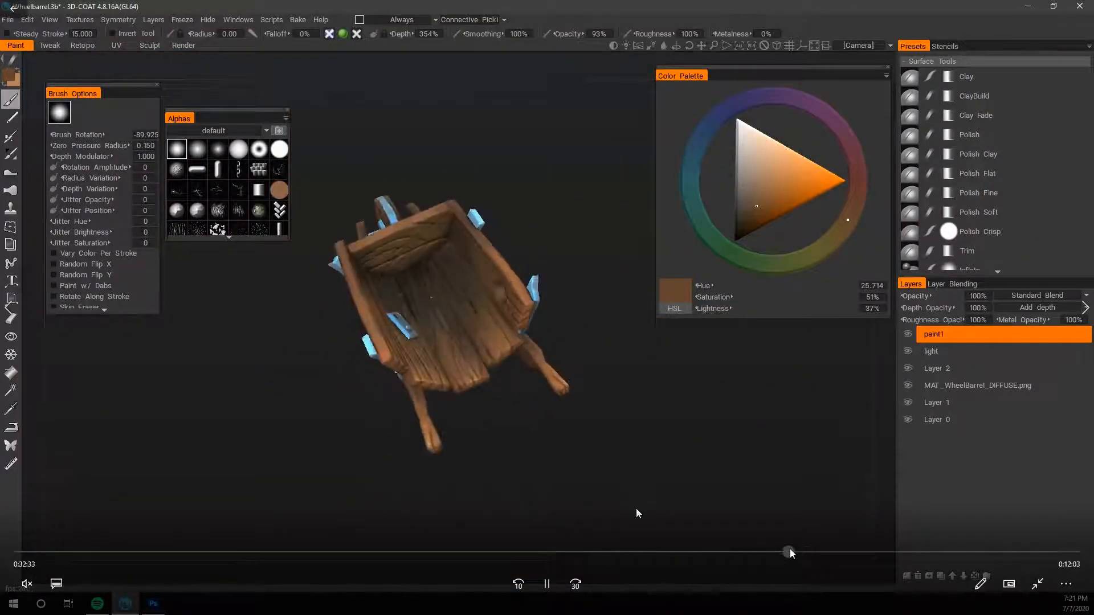
click(790, 552)
click(546, 583)
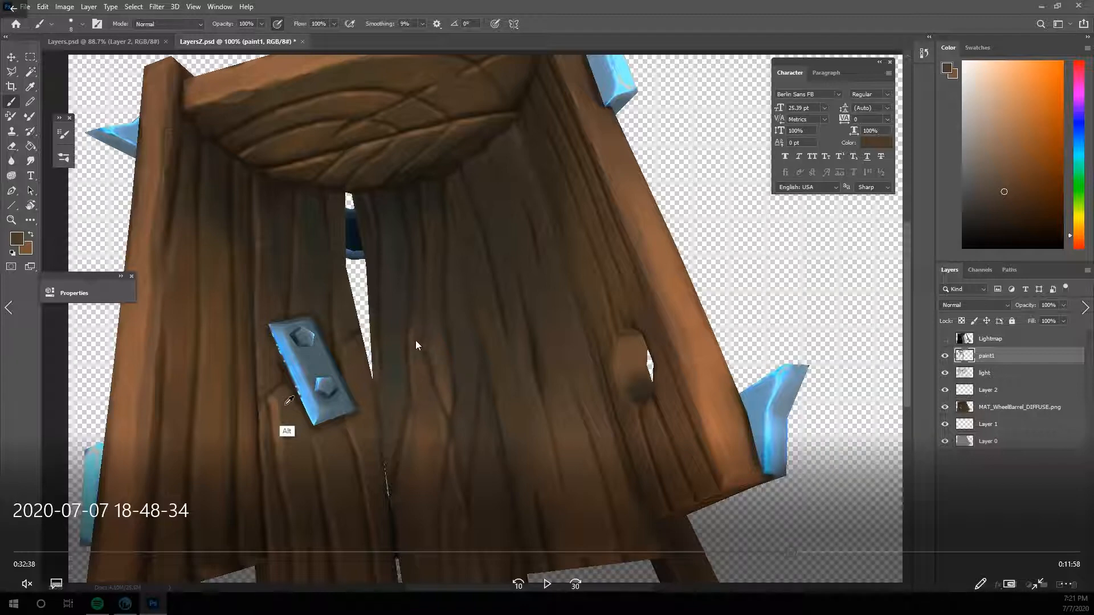
click(547, 584)
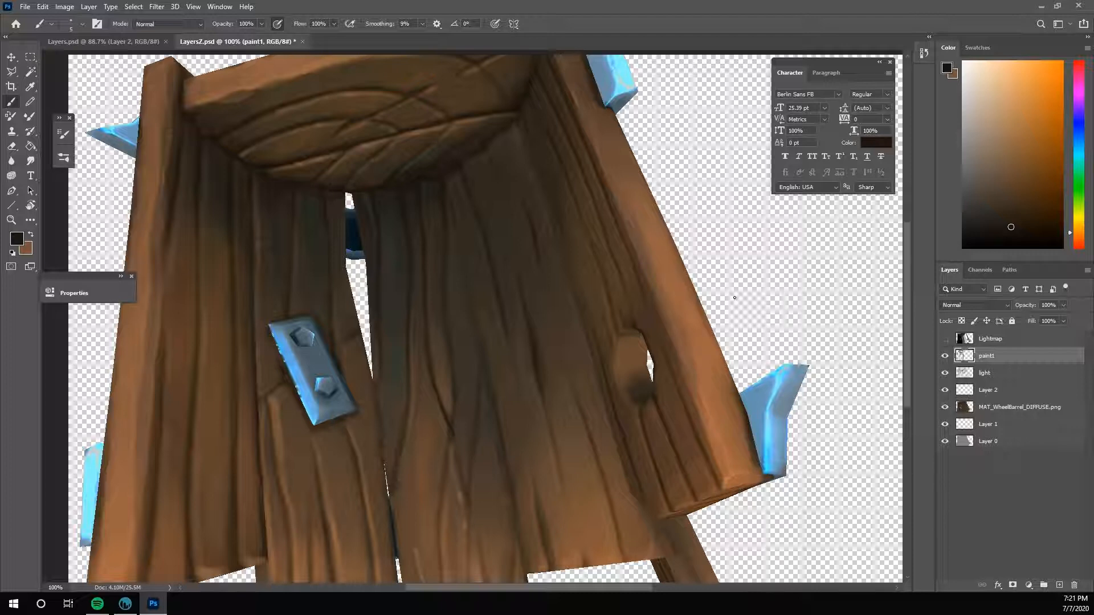
- Touch up the grain fork, save the image, and switch to 3D-Coat to check the whole wheelbarrow
alt+click(450, 420)
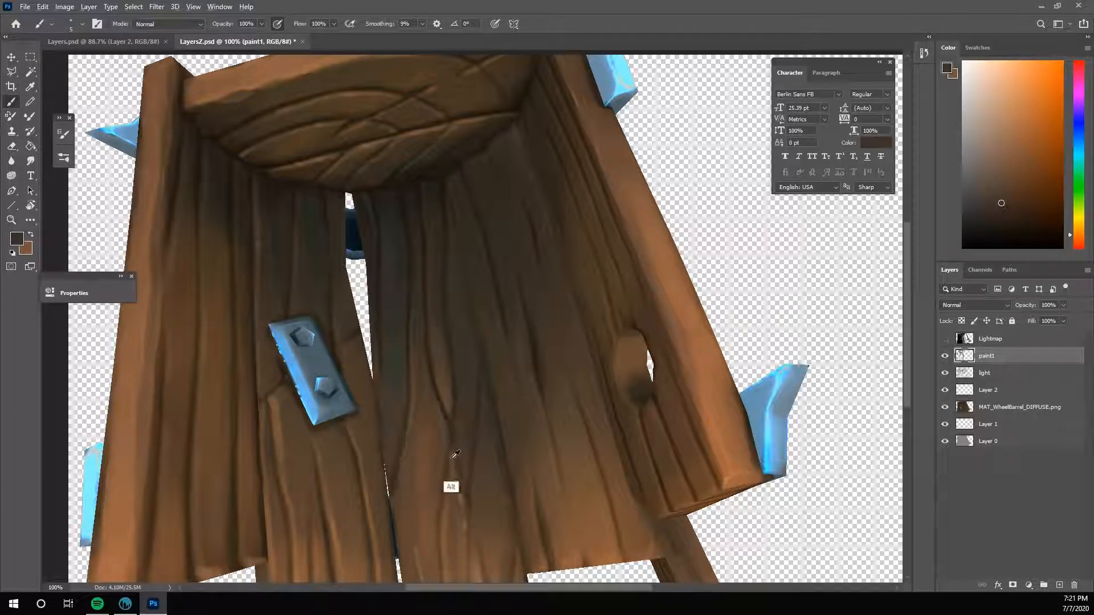
click(130, 605)
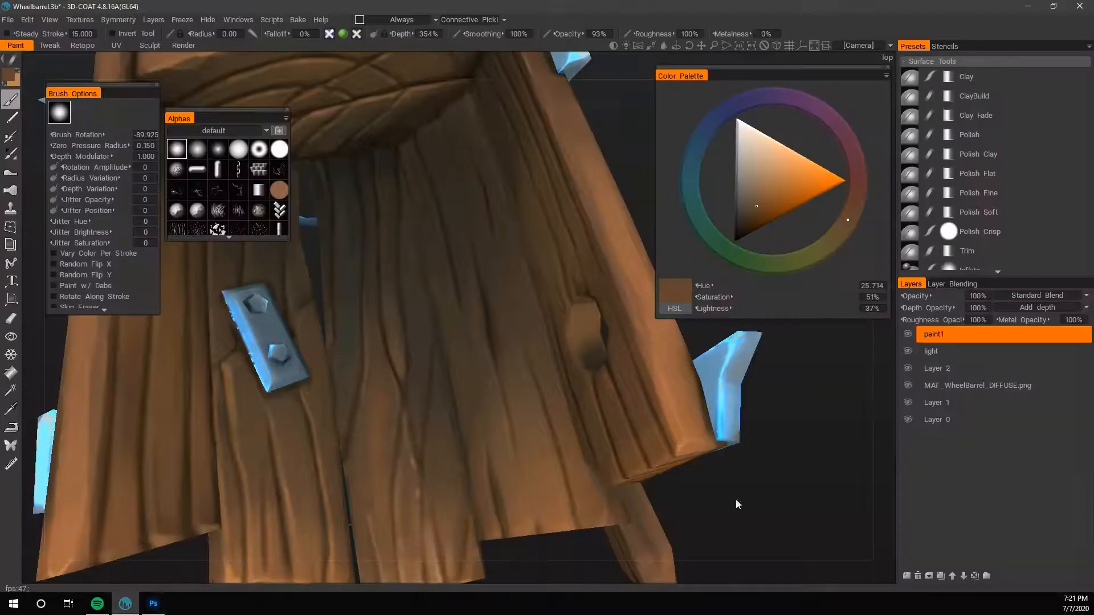
right_drag(736, 503, 567, 507)
drag(567, 507, 658, 458)
right_drag(658, 457, 740, 411)
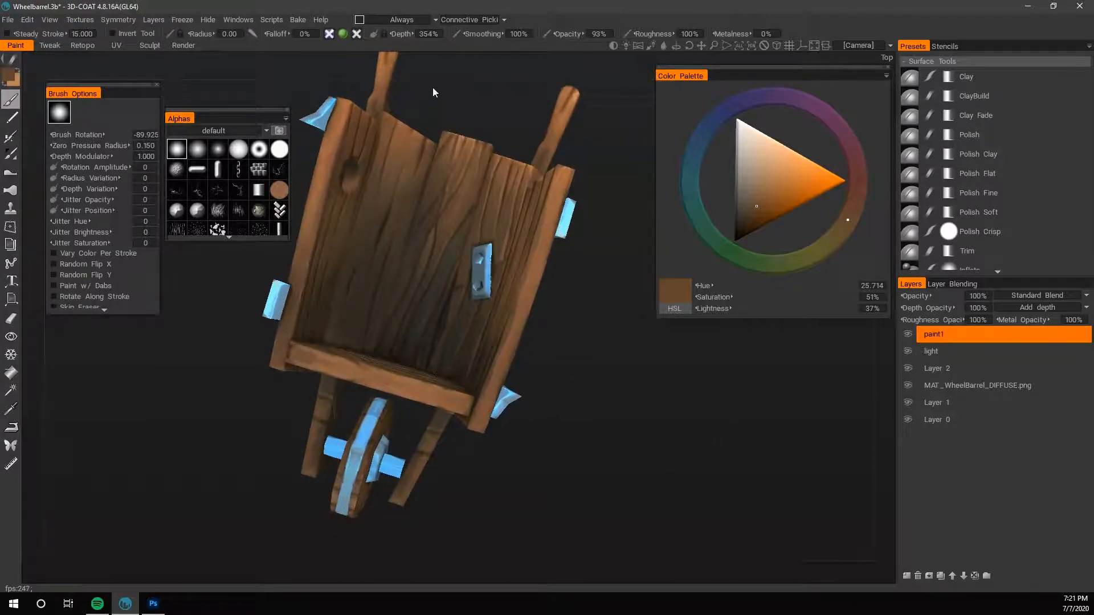
- Return to Photoshop and paint a dark brown crack through the grain fork on the floor plank
click(153, 603)
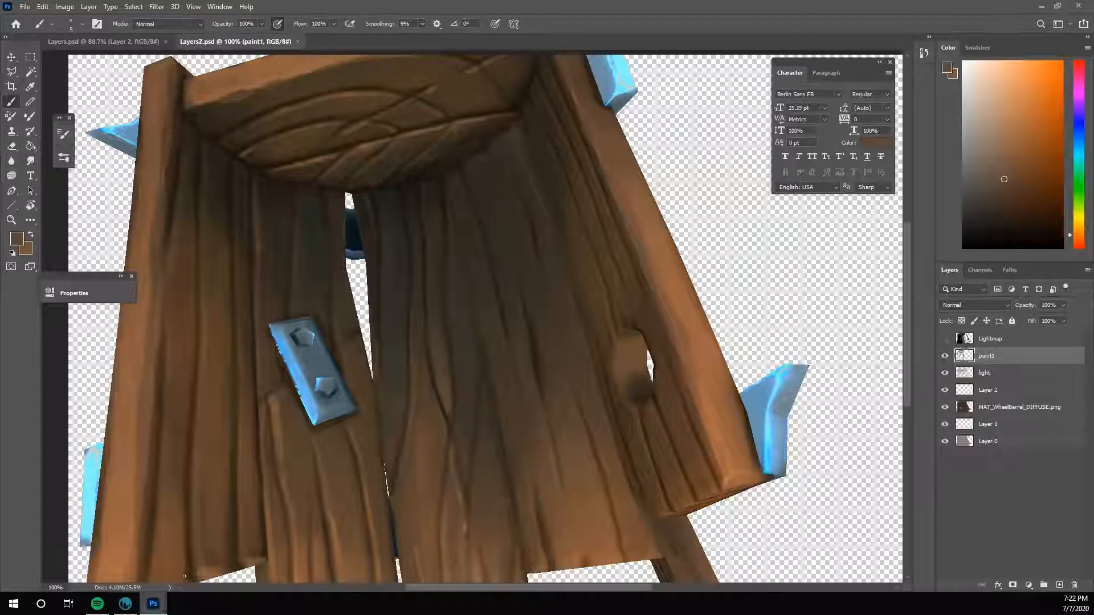
alt+click(446, 407)
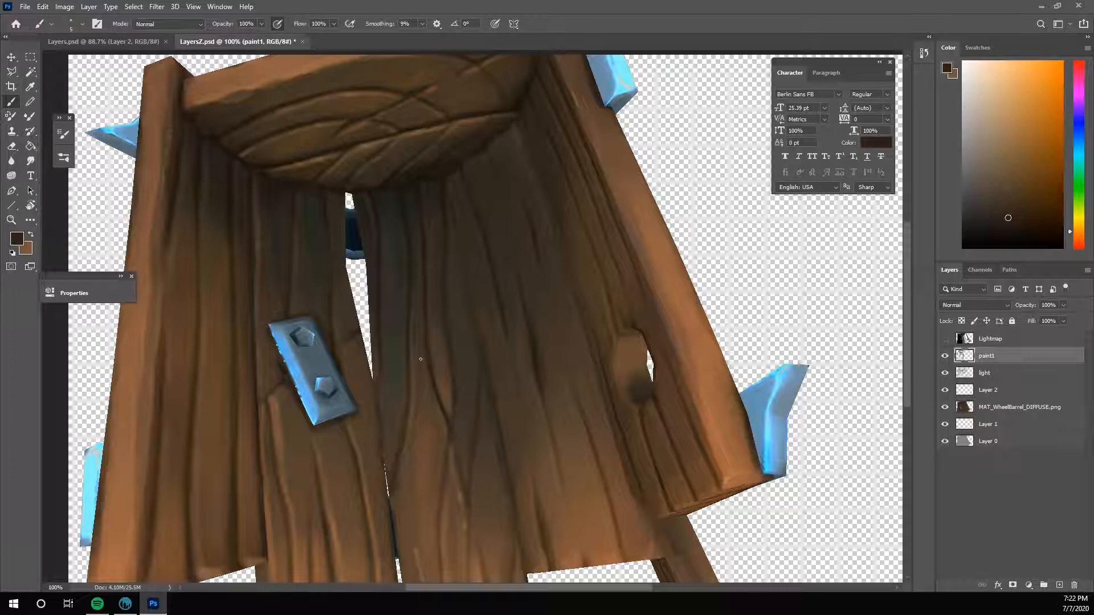
alt+click(449, 406)
drag(441, 406, 453, 441)
alt+click(448, 432)
alt+click(444, 456)
alt+click(446, 413)
- Extend the dark crack upward along the wood sliver and soften its edges with sampled browns
alt+click(439, 393)
drag(437, 389, 443, 427)
alt+click(440, 383)
alt+click(438, 387)
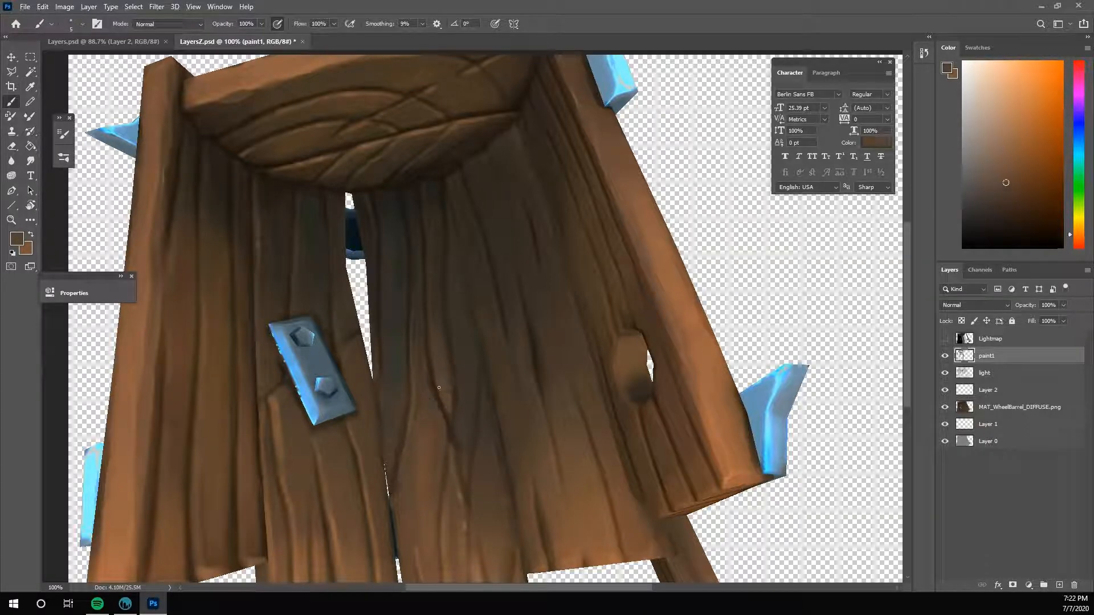
alt+click(433, 413)
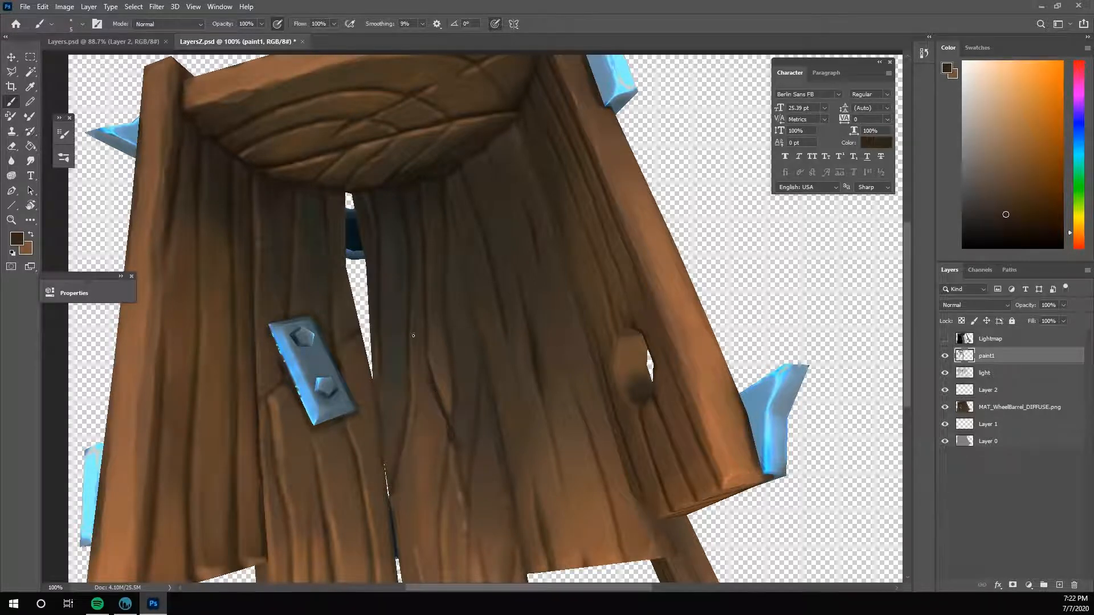
alt+click(424, 367)
alt+click(446, 434)
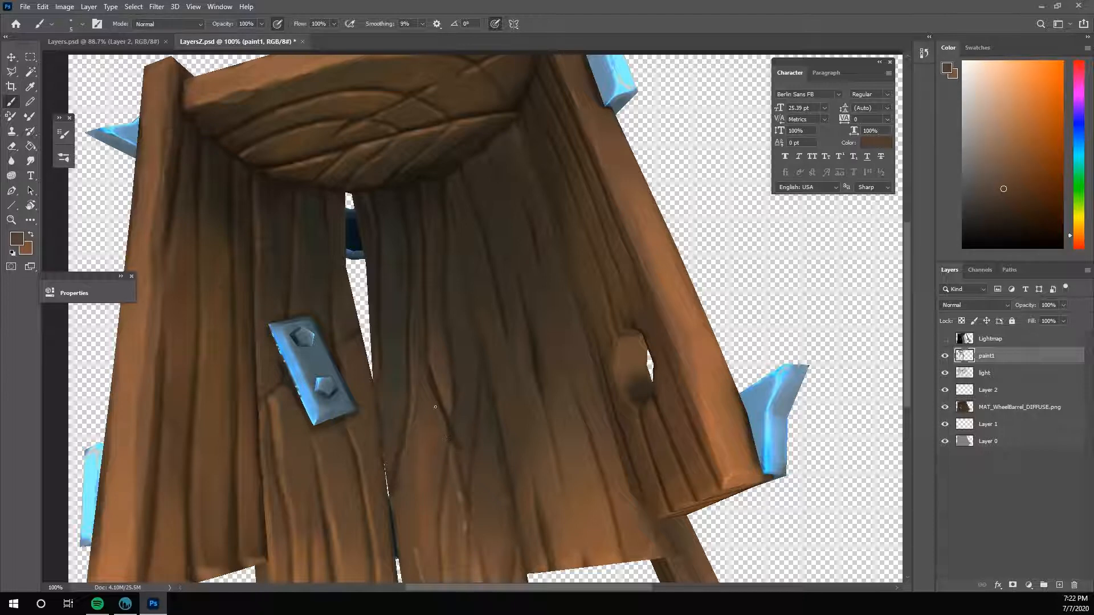
- Blend the lower end of the crack into the surrounding plank with sampled mid and orange-browns
alt+click(463, 427)
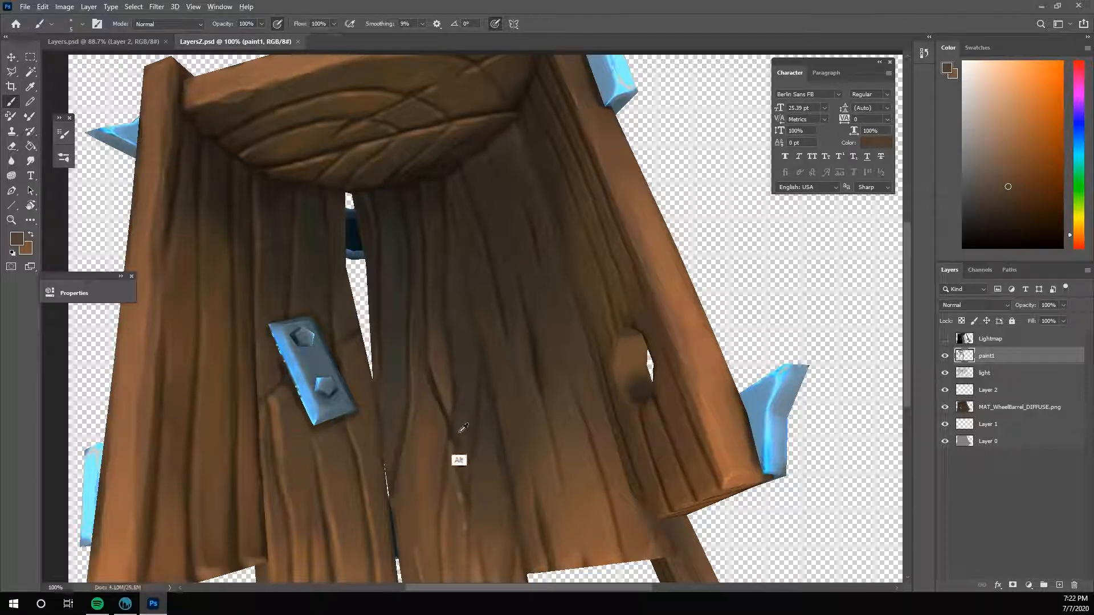
alt+click(453, 434)
alt+click(450, 409)
drag(449, 420, 454, 438)
alt+click(456, 435)
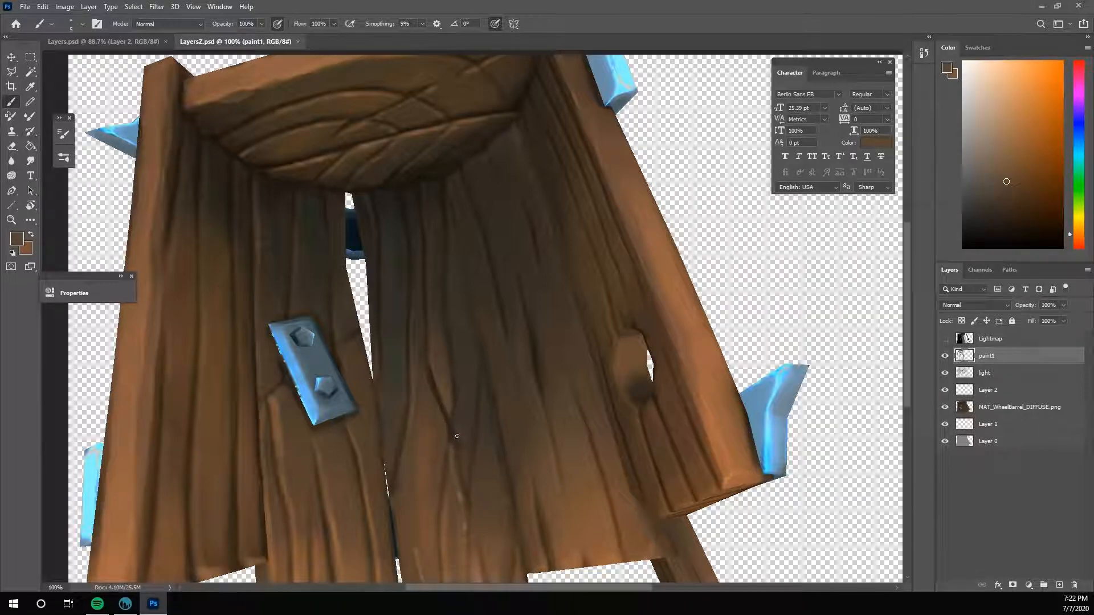
alt+click(462, 437)
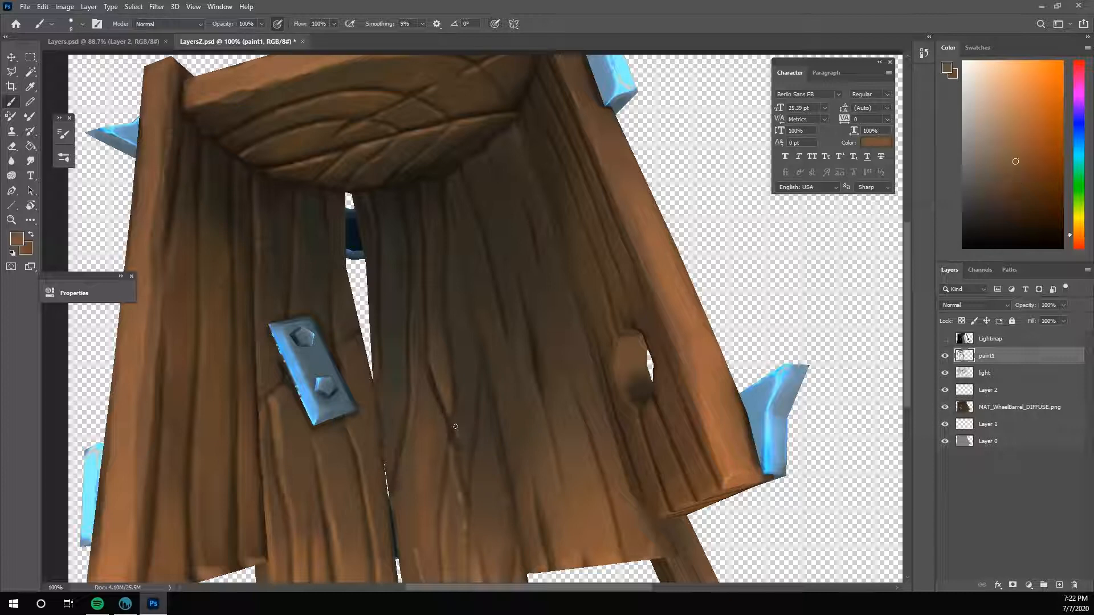
alt+click(460, 440)
drag(459, 427, 447, 409)
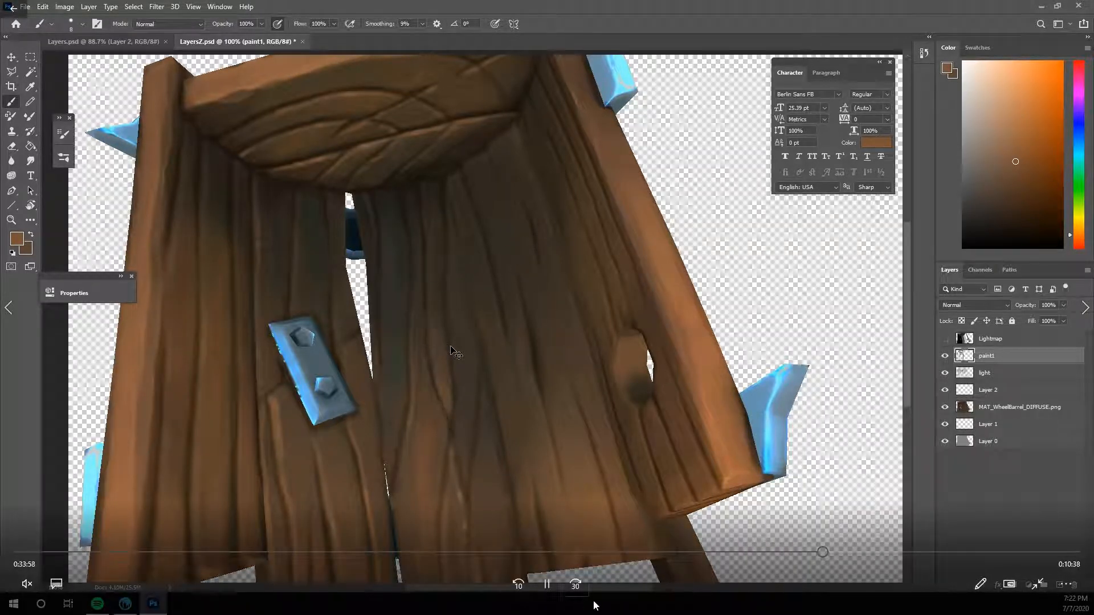
click(546, 584)
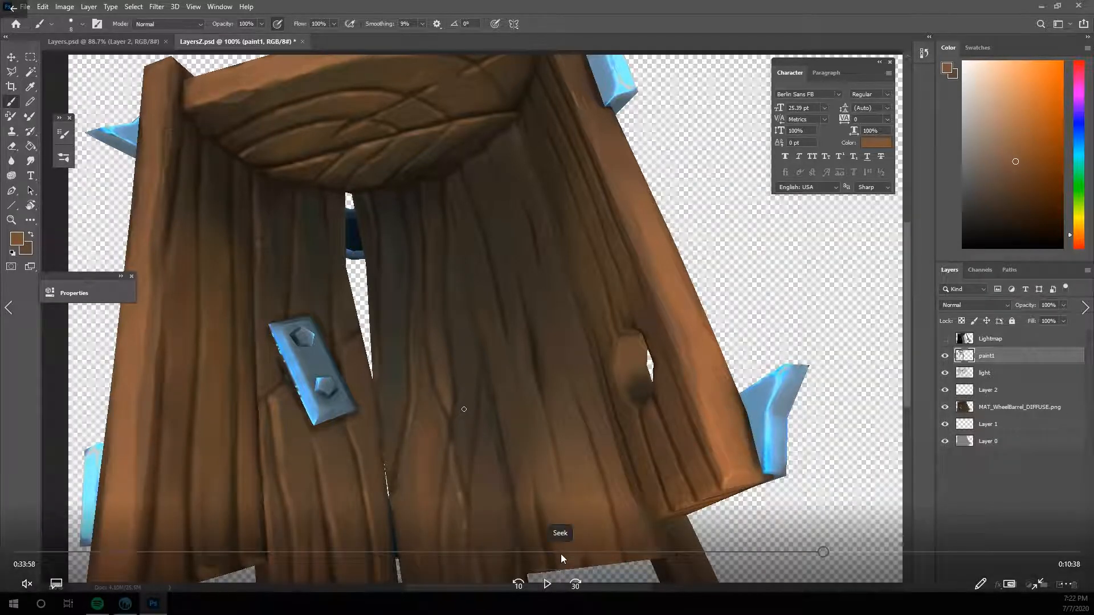
click(546, 584)
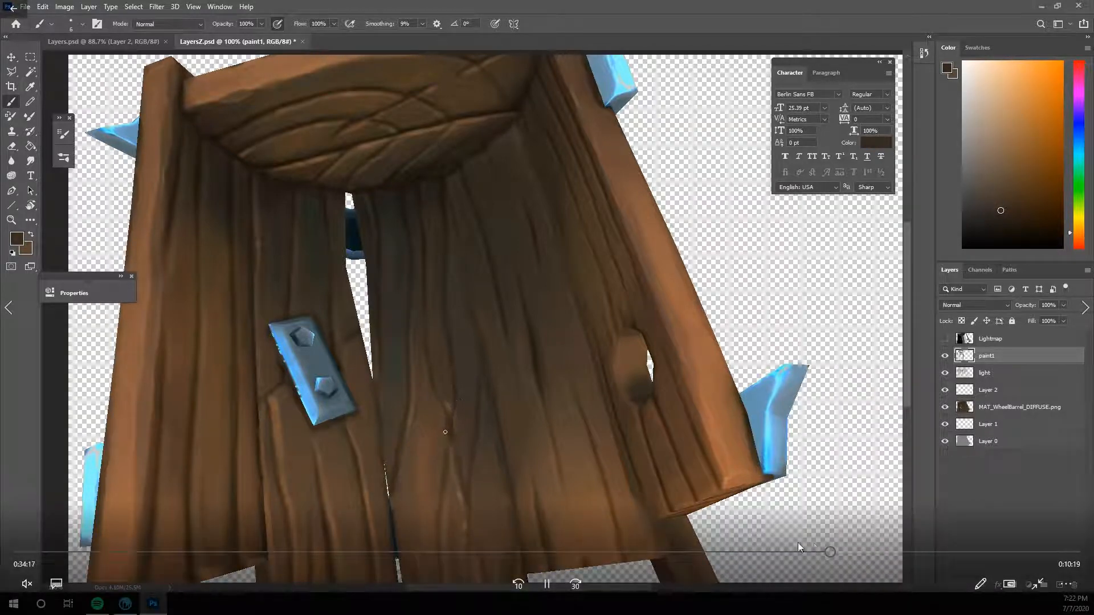
click(834, 553)
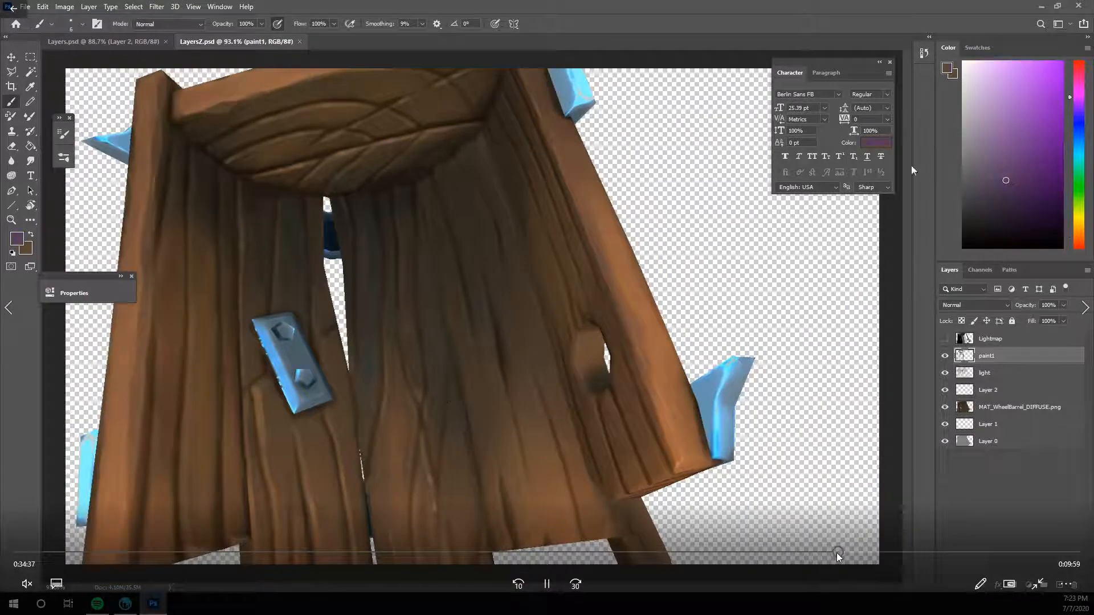
click(839, 552)
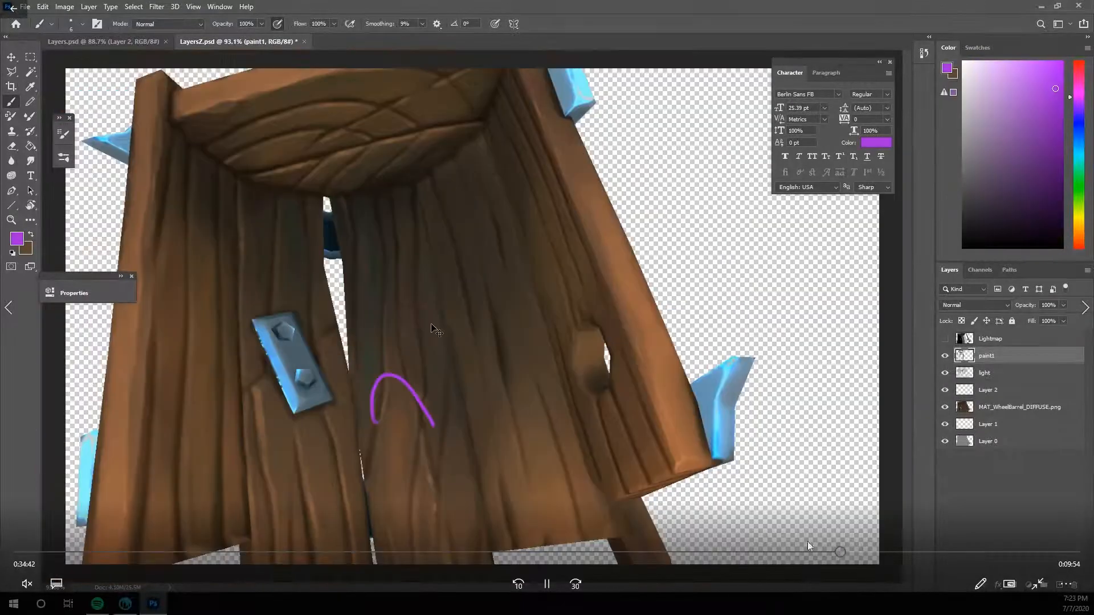
click(838, 552)
click(837, 553)
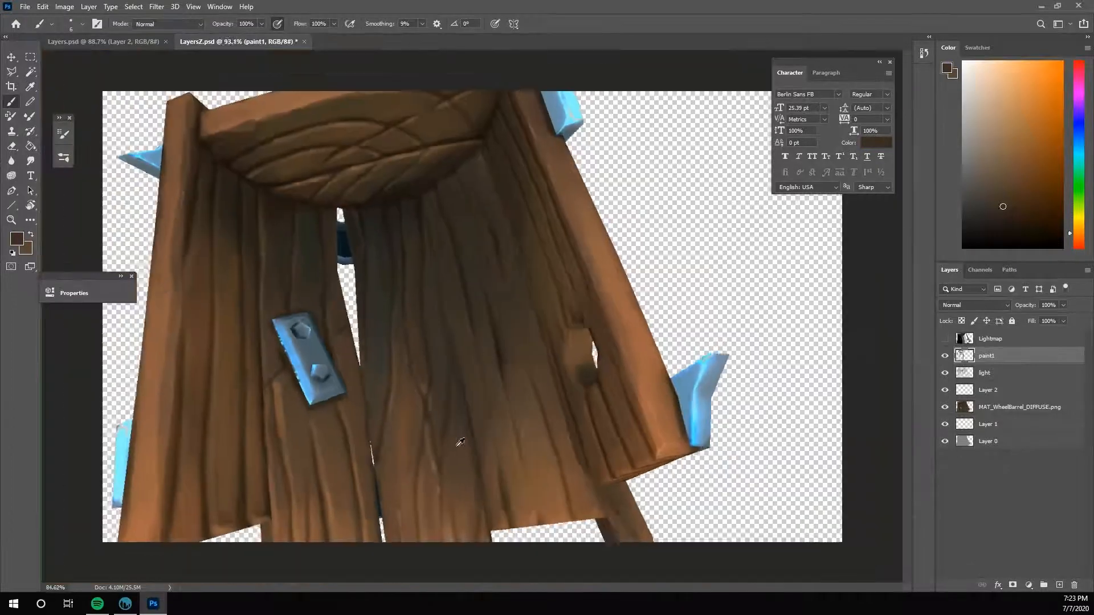
- Save the image and rework the floor plank's grain line between the fork and the gap with sampled browns
key(ctrl+s)
alt+scroll(456, 444, up, 9)
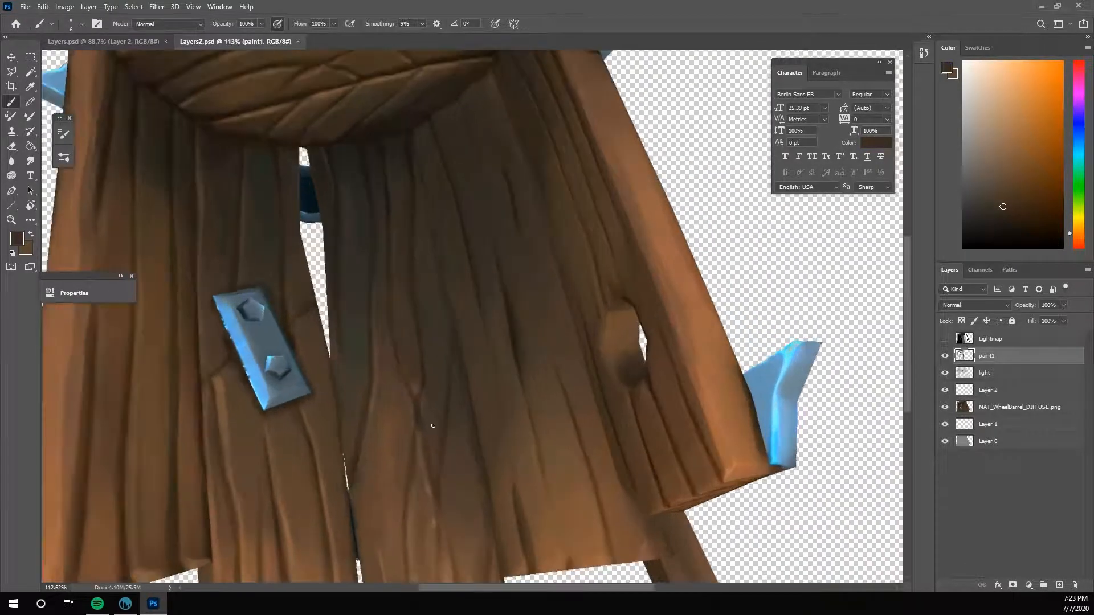
alt+click(380, 314)
drag(380, 297, 388, 321)
alt+click(376, 367)
alt+click(375, 365)
drag(376, 373, 373, 398)
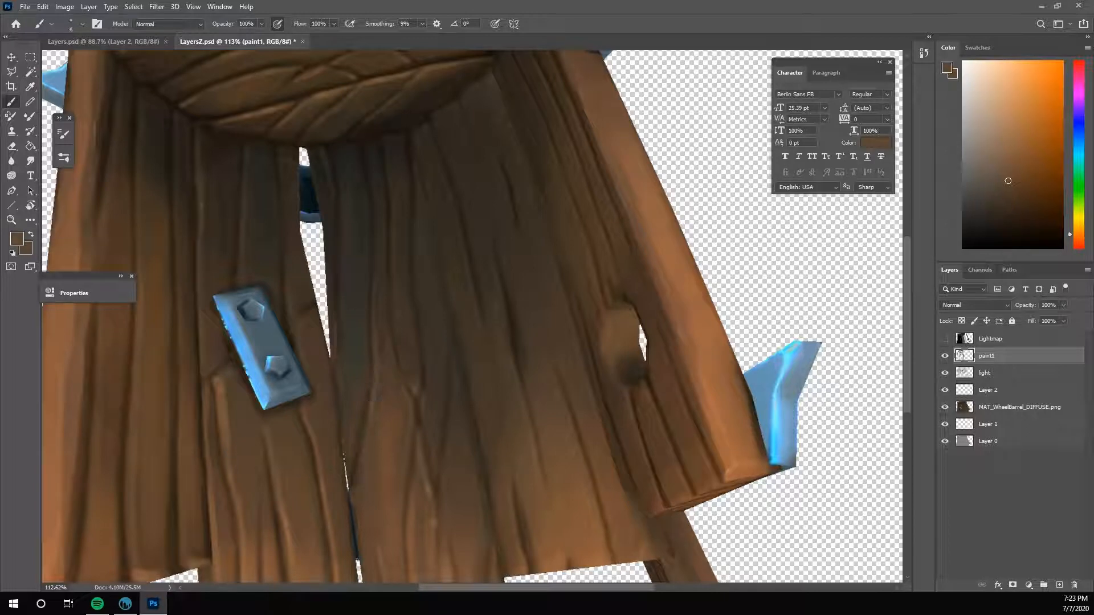
- Soften the same grain line's upper part beside the gap with short strokes of sampled dark browns
alt+click(374, 284)
alt+click(375, 343)
alt+click(381, 368)
alt+click(385, 367)
mouse_move(605, 591)
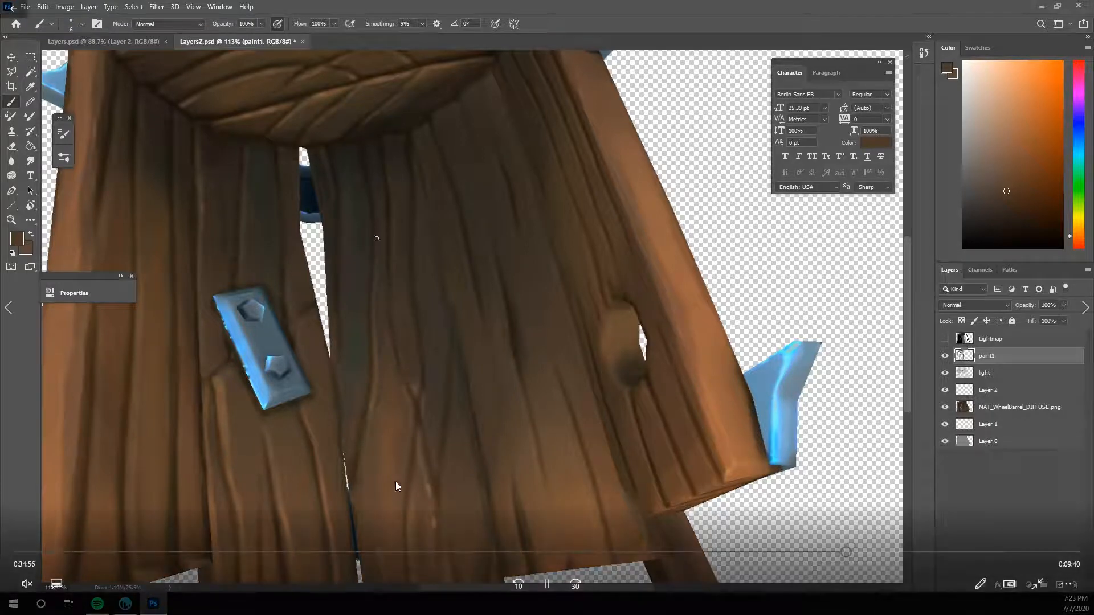
click(856, 551)
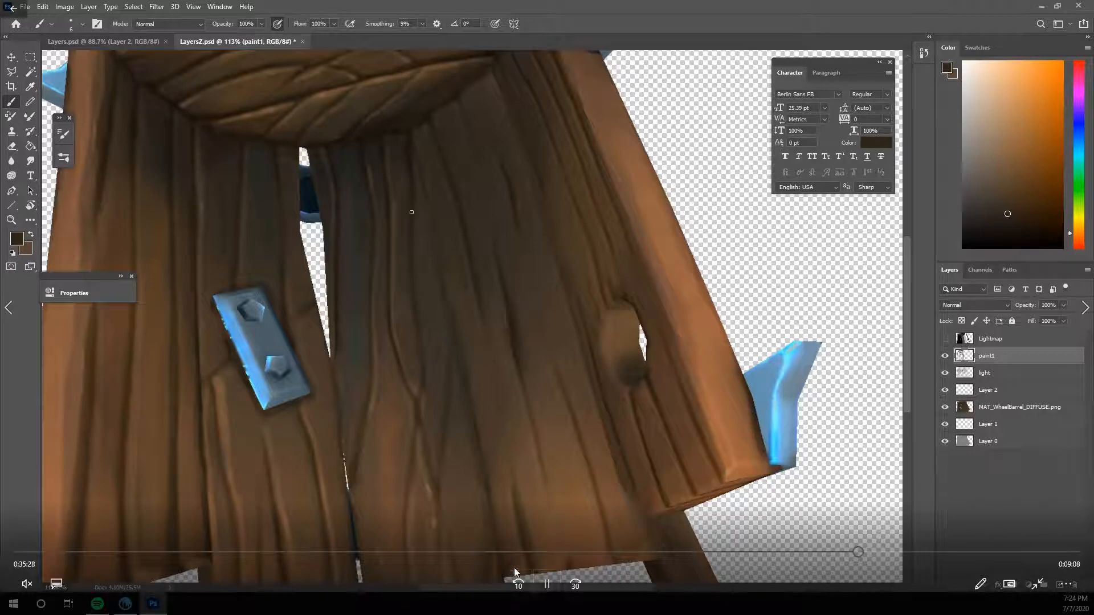
click(548, 582)
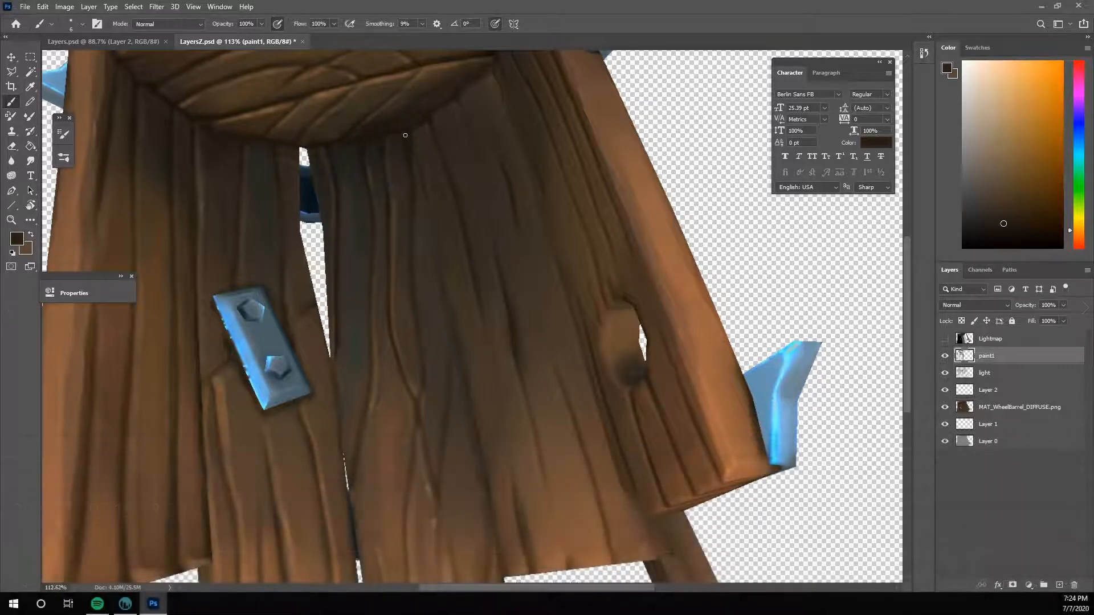
mouse_move(852, 509)
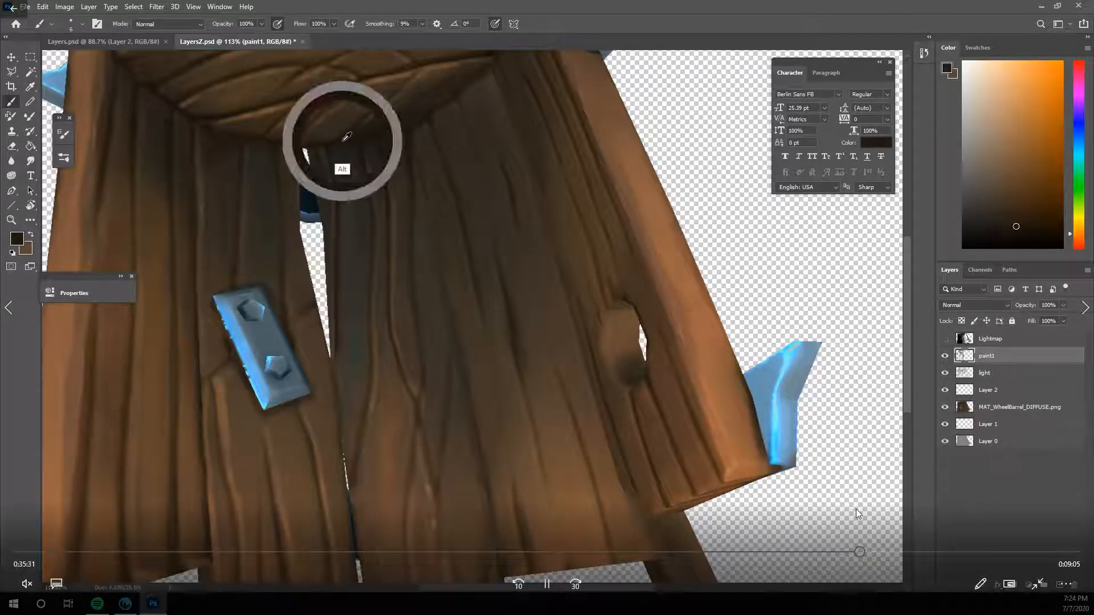
click(908, 551)
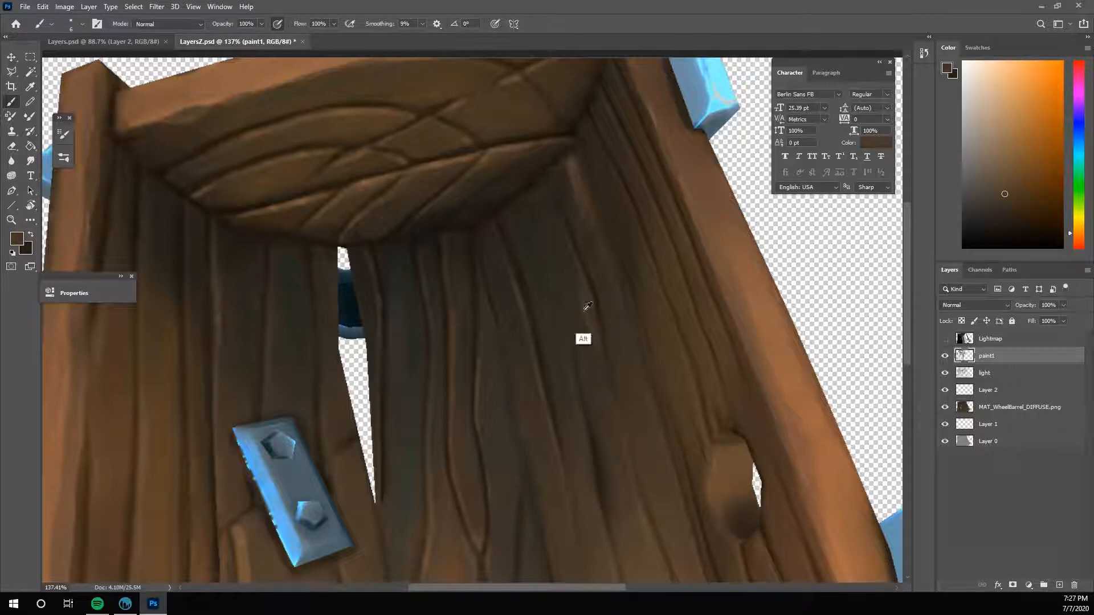
- Save the image and darken the seam where the floor planks meet the curved end board with short strokes of sampled dark browns
key(ctrl+s)
alt+click(507, 205)
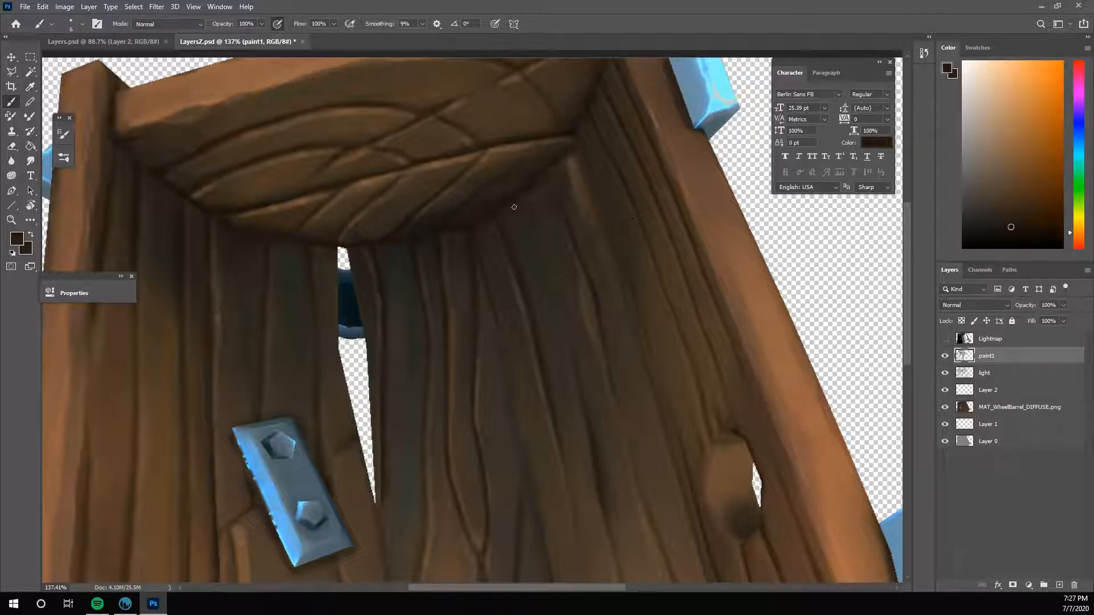
alt+click(510, 207)
alt+click(515, 202)
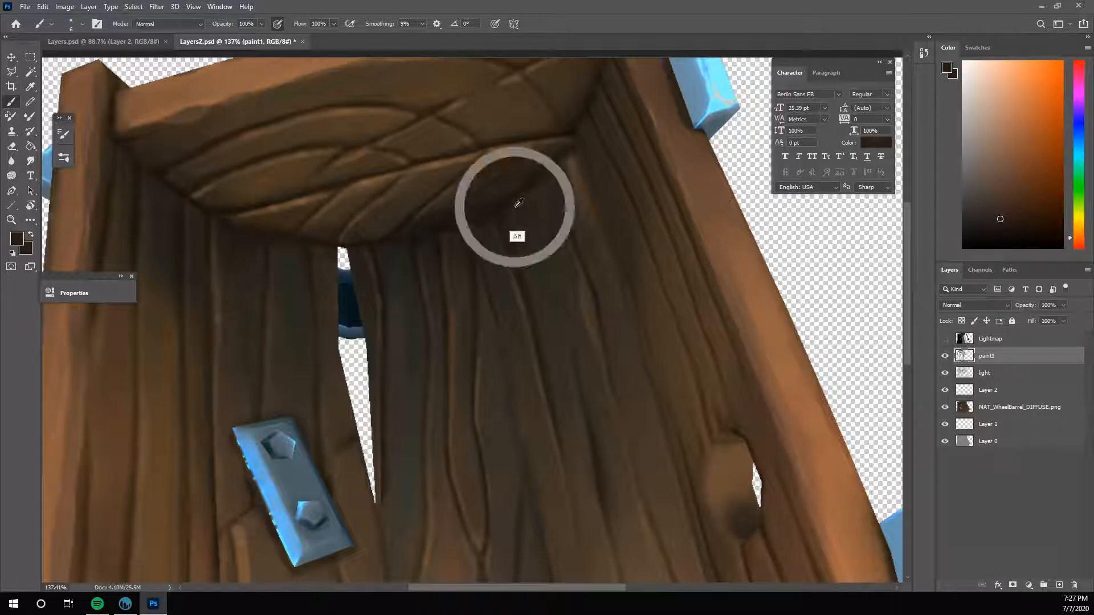
alt+click(521, 195)
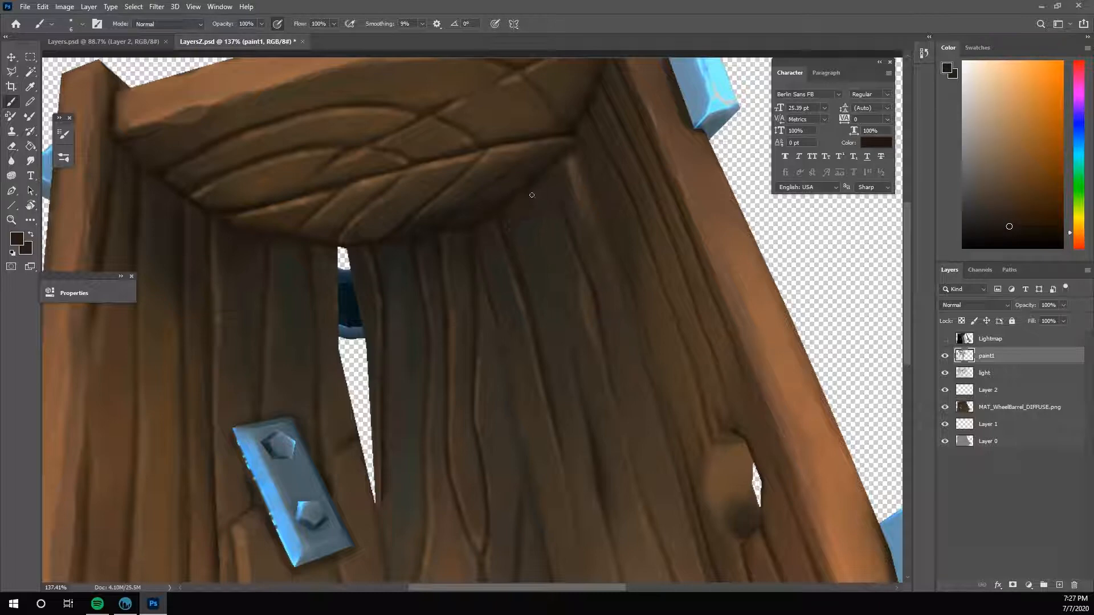
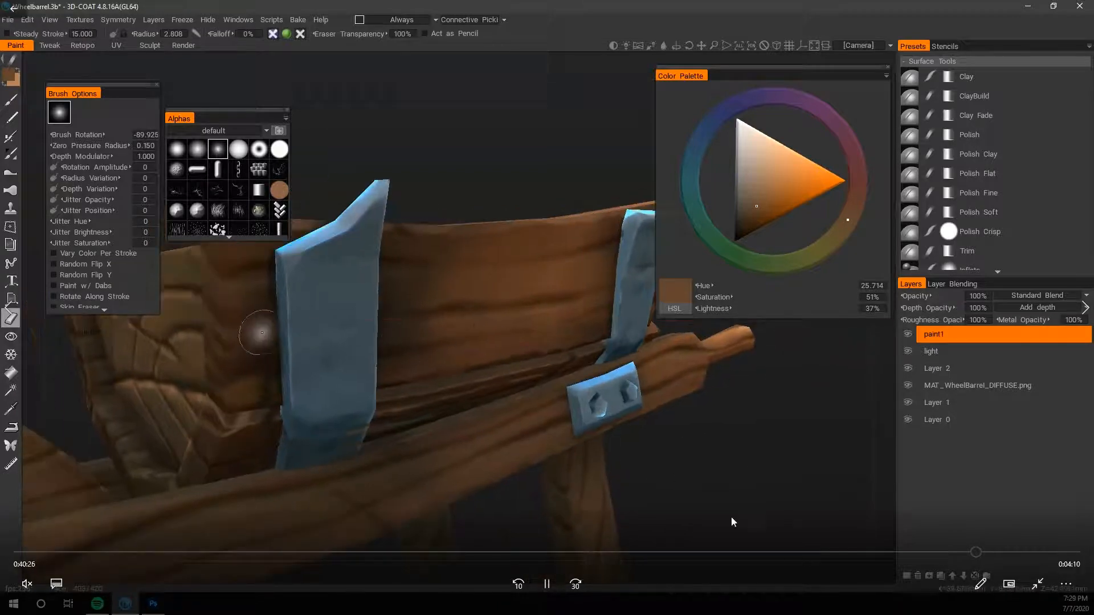
click(982, 552)
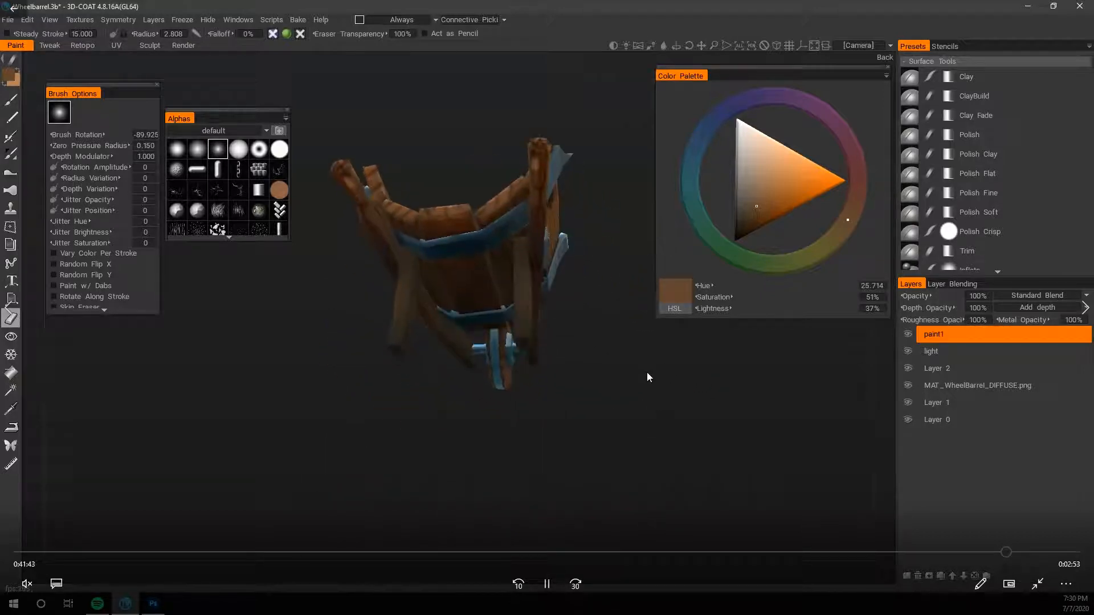
key(super)
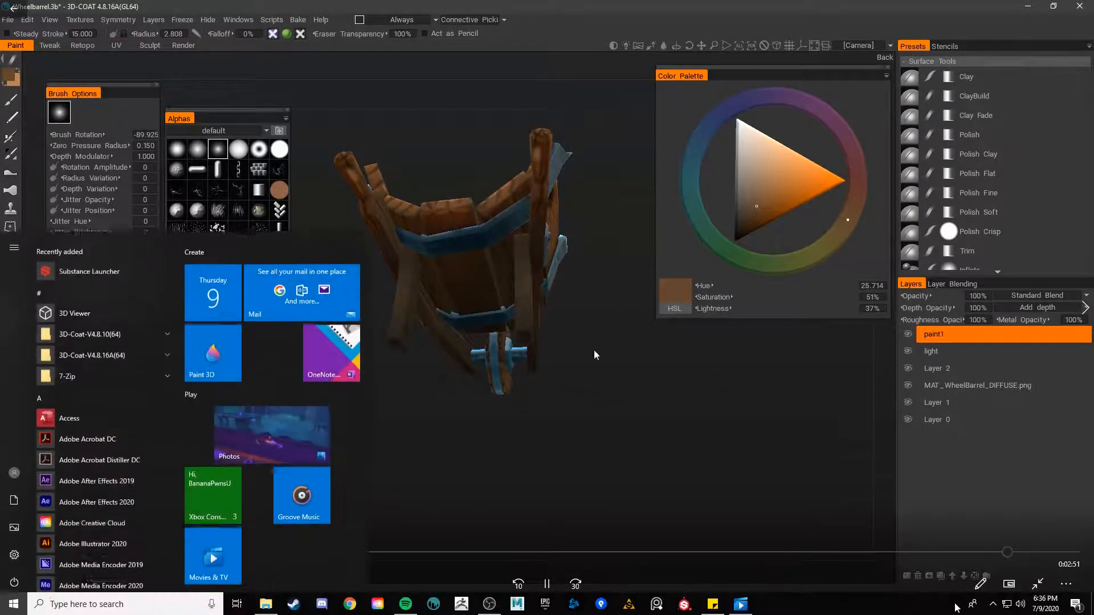
click(991, 605)
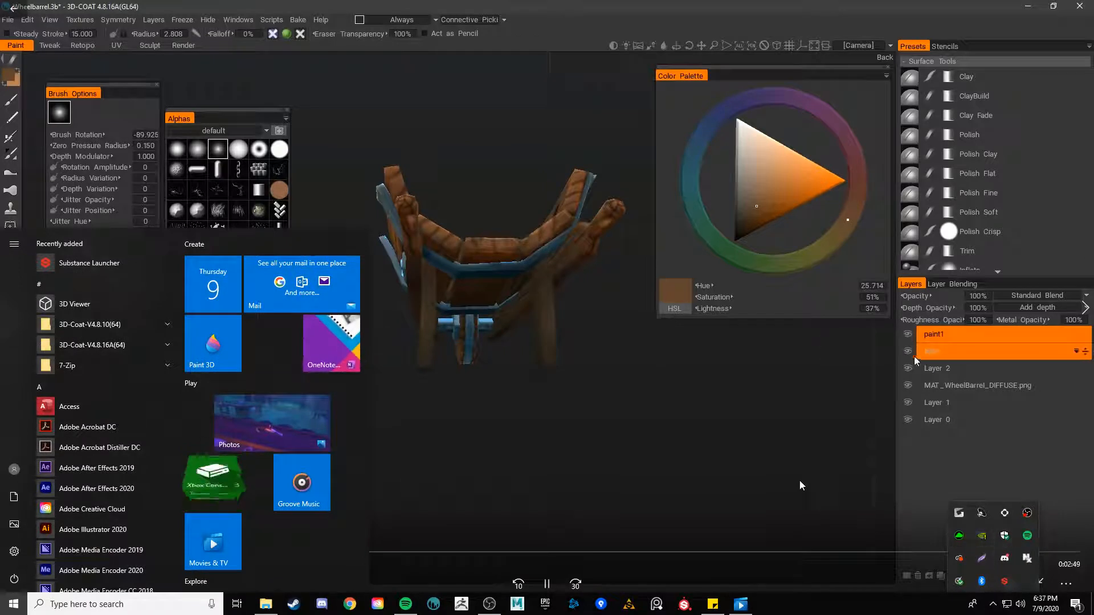
click(642, 371)
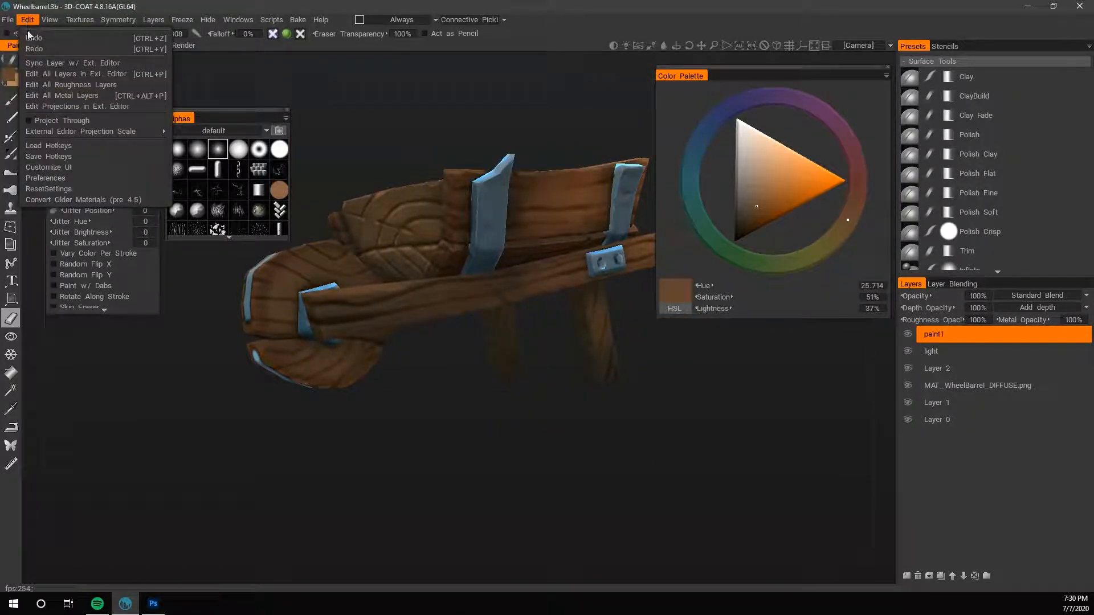
- Send all layers and then the wheelbarrow's side-view projection to Photoshop, updating both open files from disk
click(76, 73)
click(576, 233)
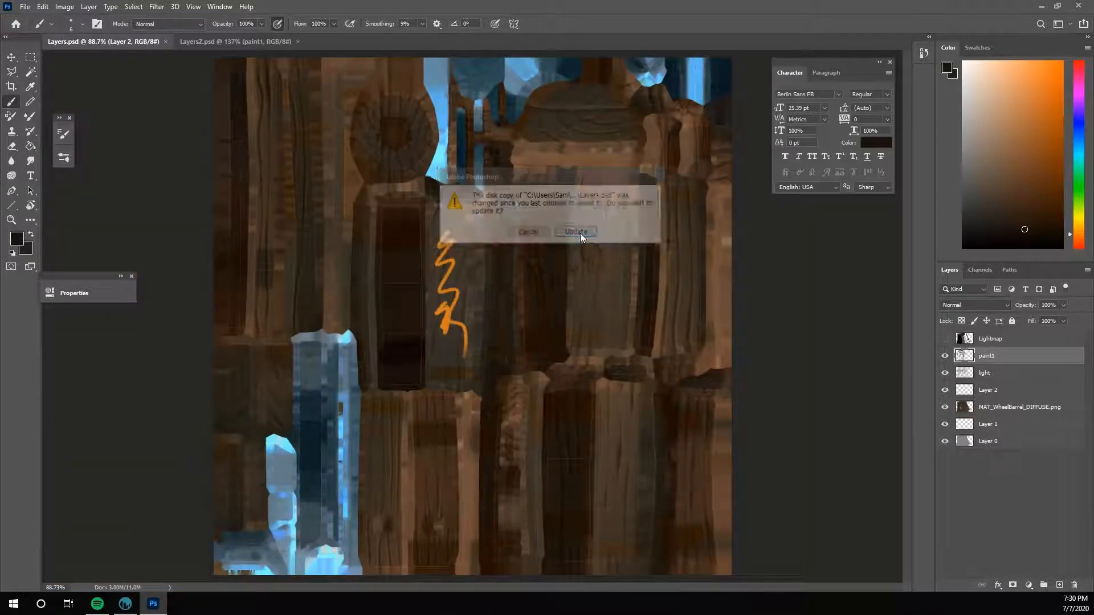
click(126, 604)
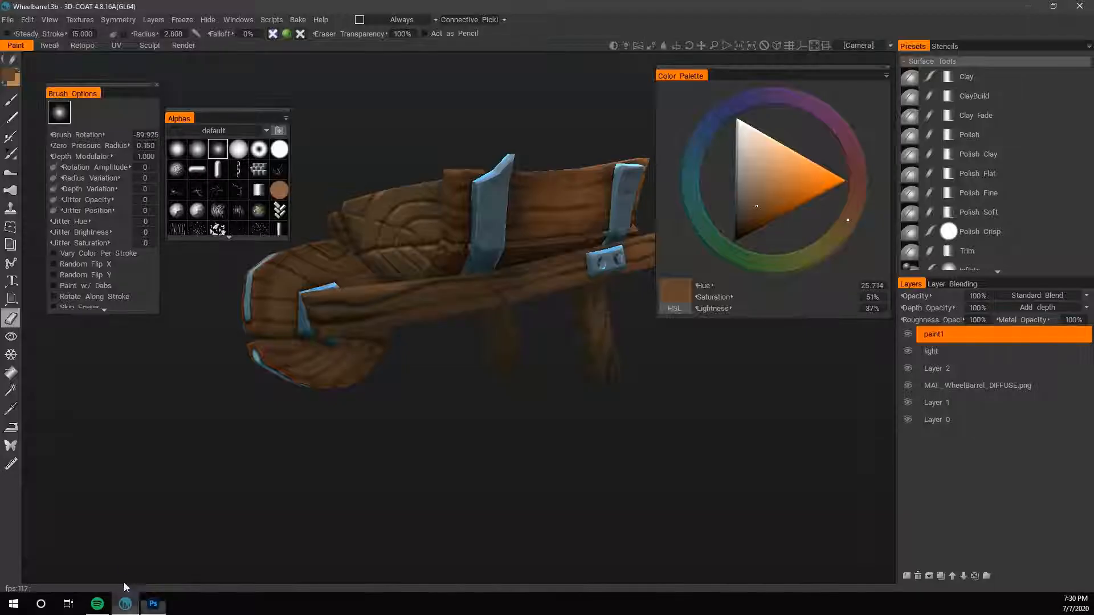
click(27, 20)
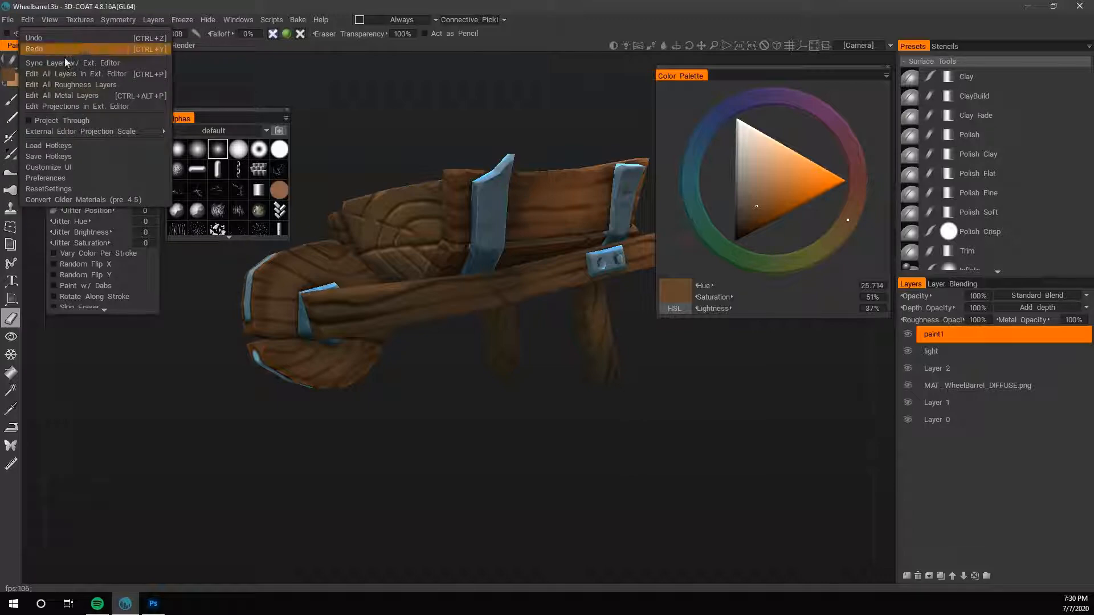
click(98, 106)
click(576, 233)
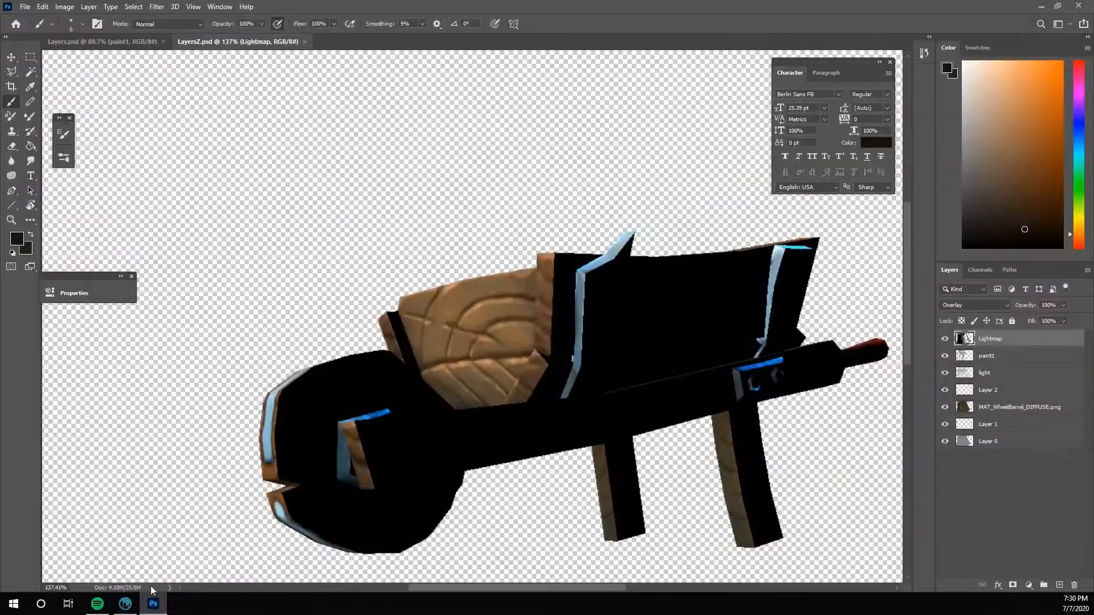
click(125, 603)
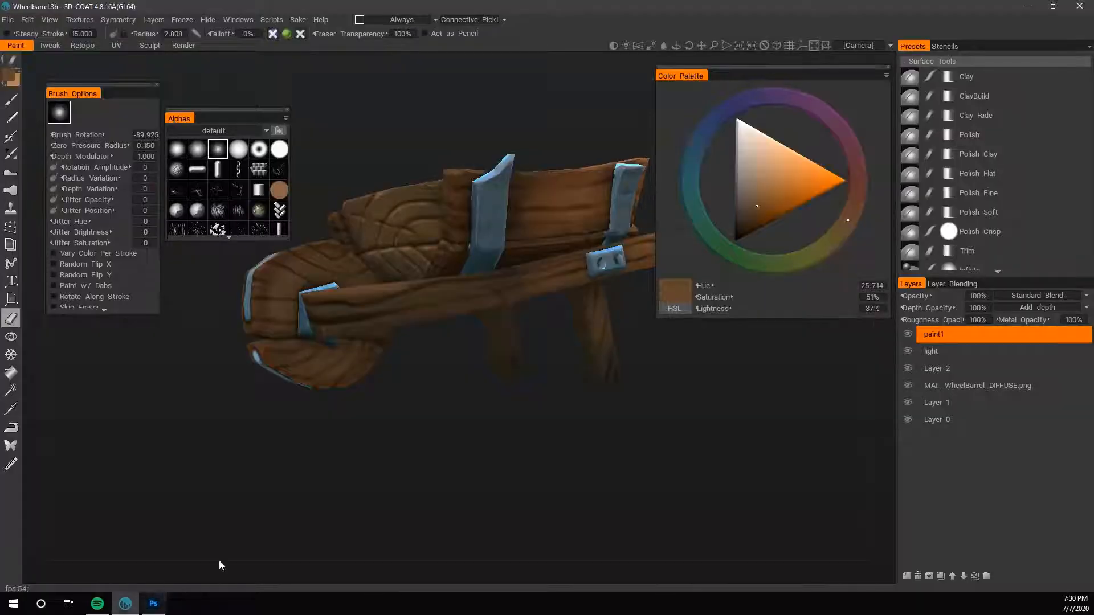
- Project a close view of the tray's inner corner beside the end board into Photoshop, update LayersZ.psd and hide the Lightmap layer
drag(220, 566, 791, 298)
scroll(718, 454, up, 2)
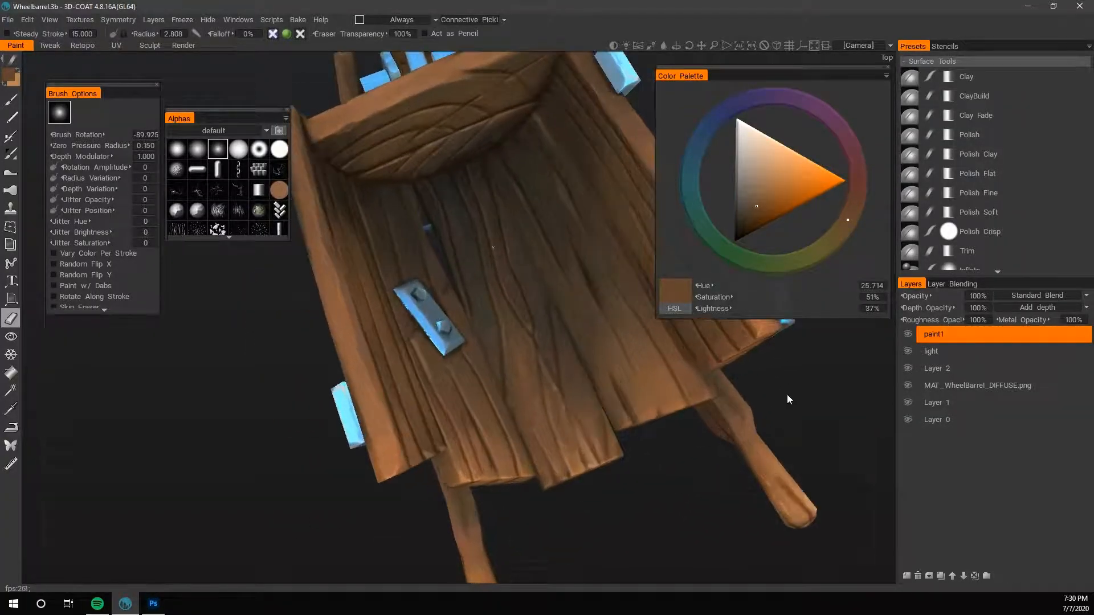
middle_drag(787, 394, 648, 467)
drag(647, 467, 514, 229)
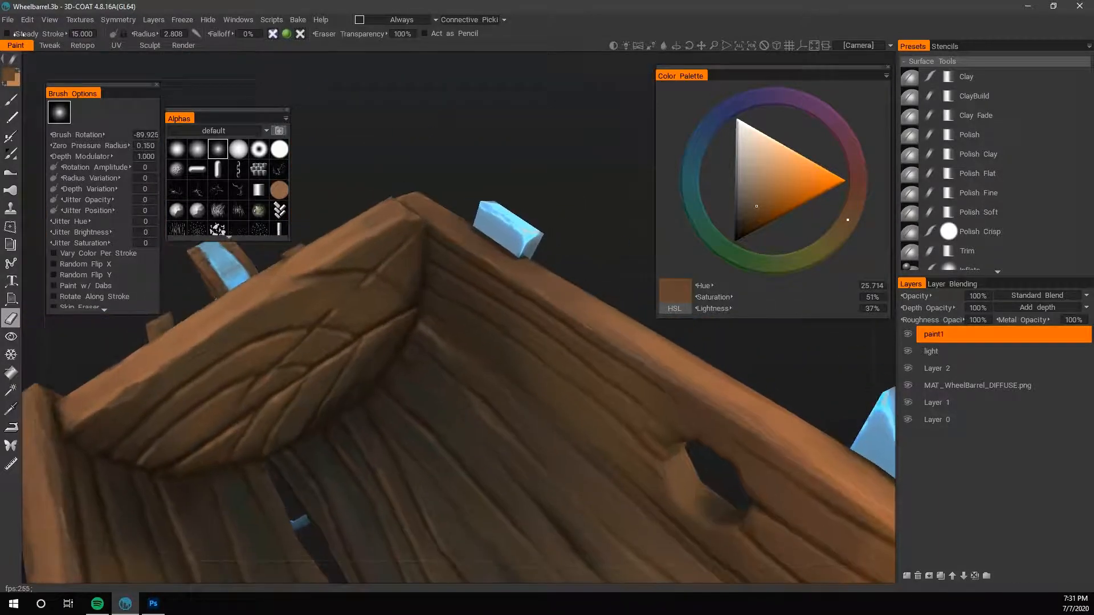
click(8, 20)
scroll(518, 140, up, 1)
scroll(520, 137, up, 1)
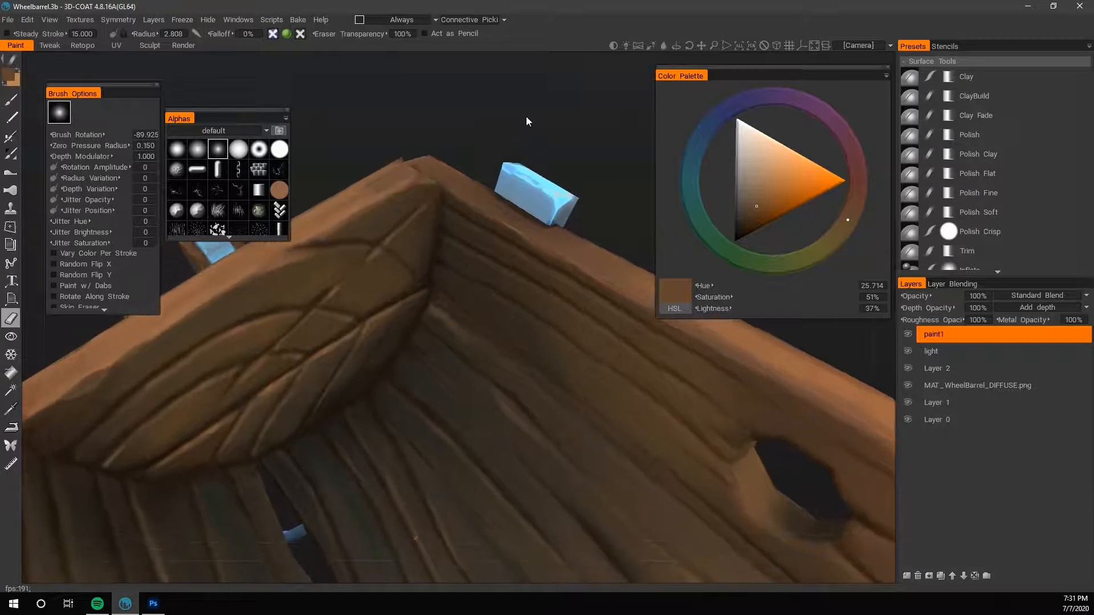
click(28, 20)
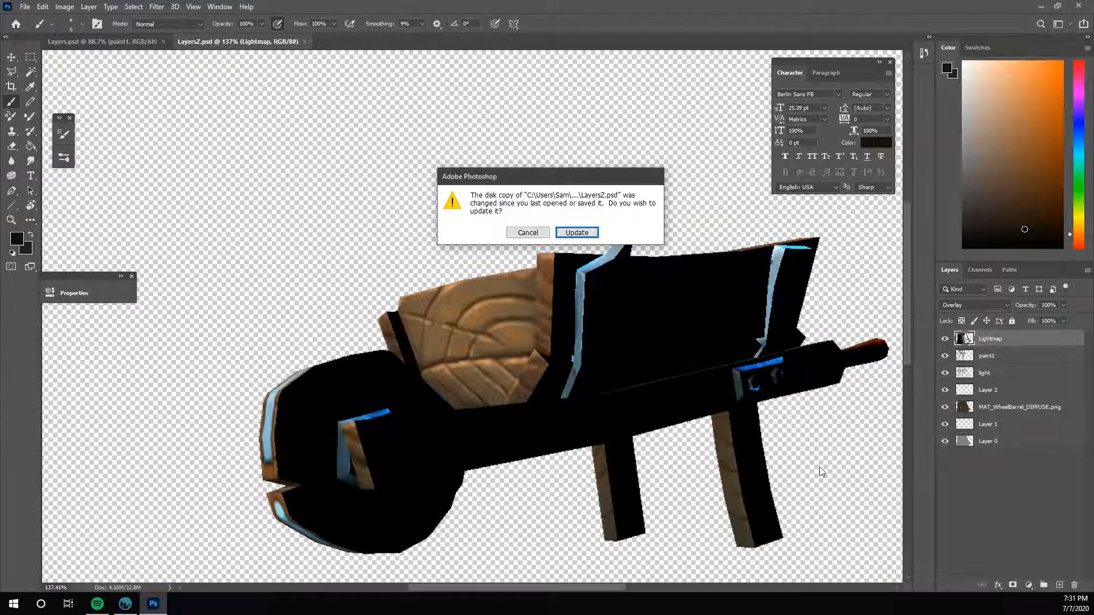
click(576, 233)
click(945, 339)
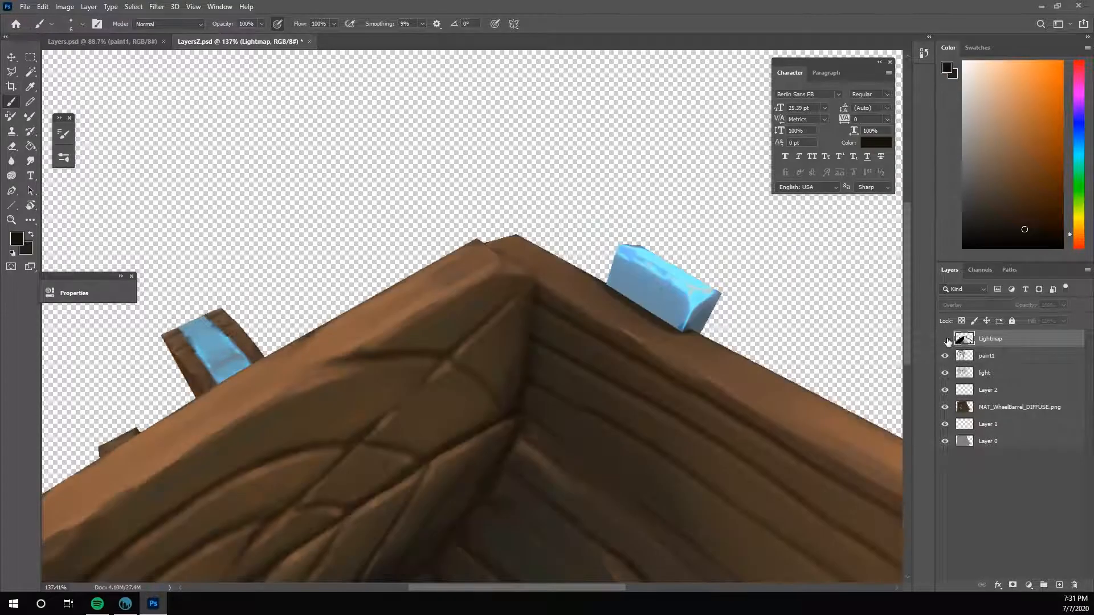
- On the paint1 layer, darken and blend the seam along the end board's curved lower edge with sampled dark browns
scroll(786, 285, down, 3)
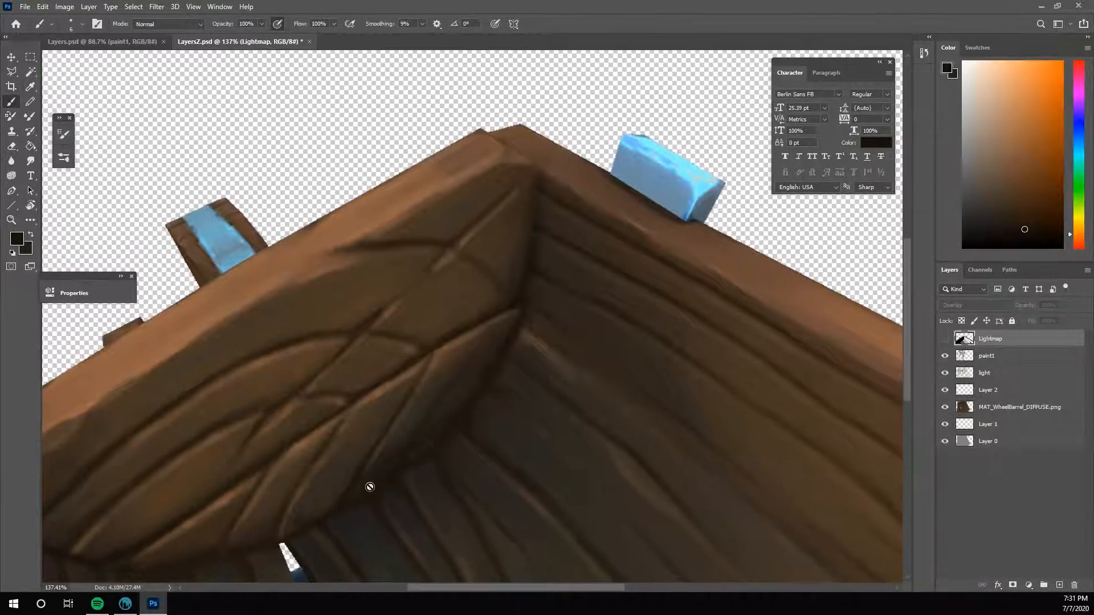
key(alt+bracketleft)
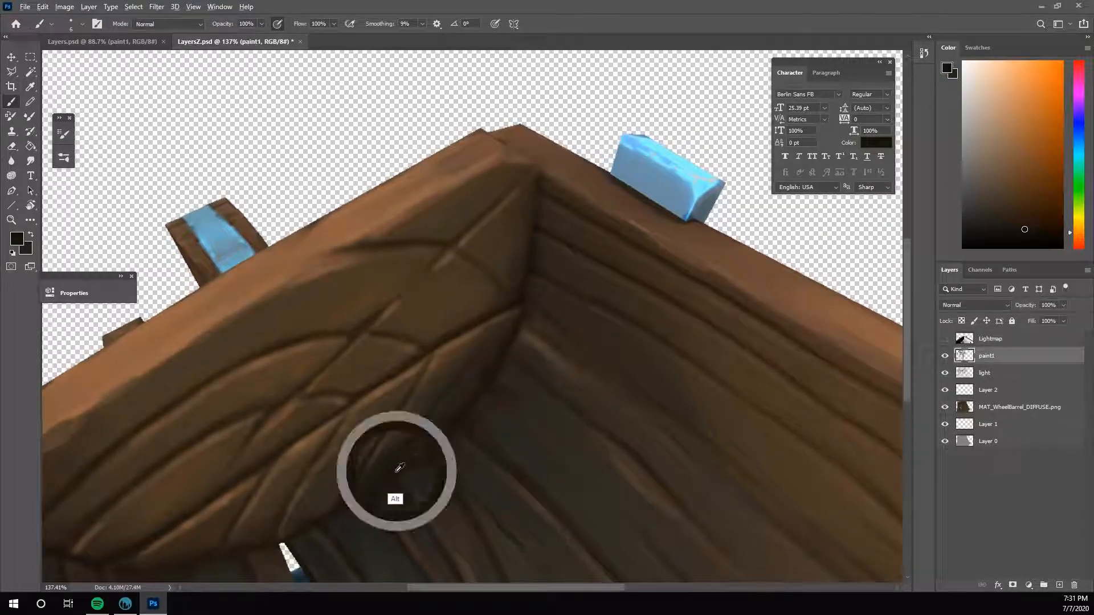
alt+click(397, 447)
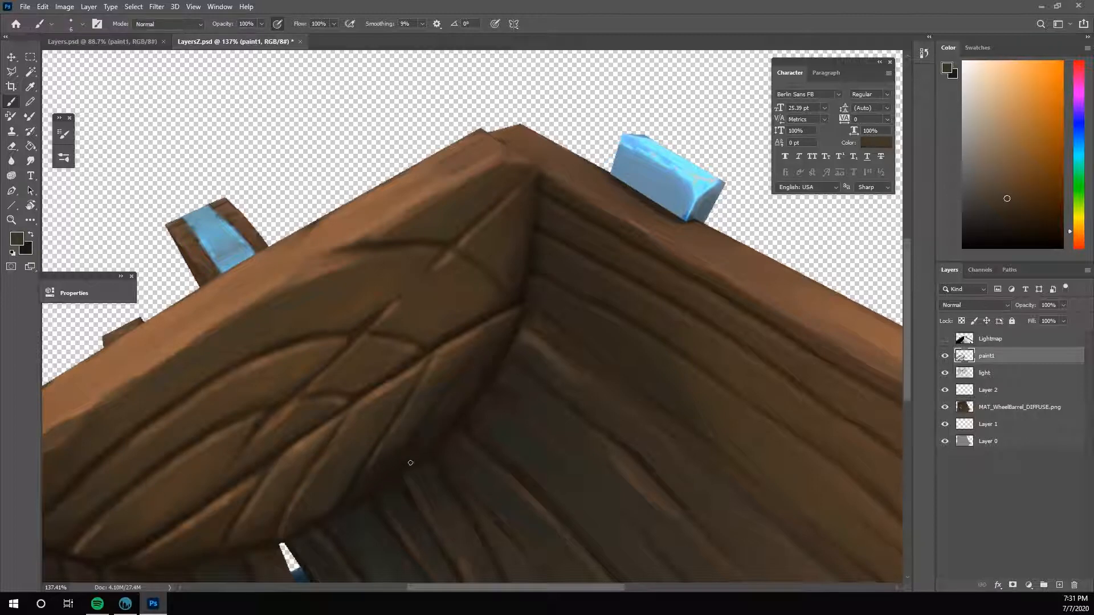
alt+click(479, 346)
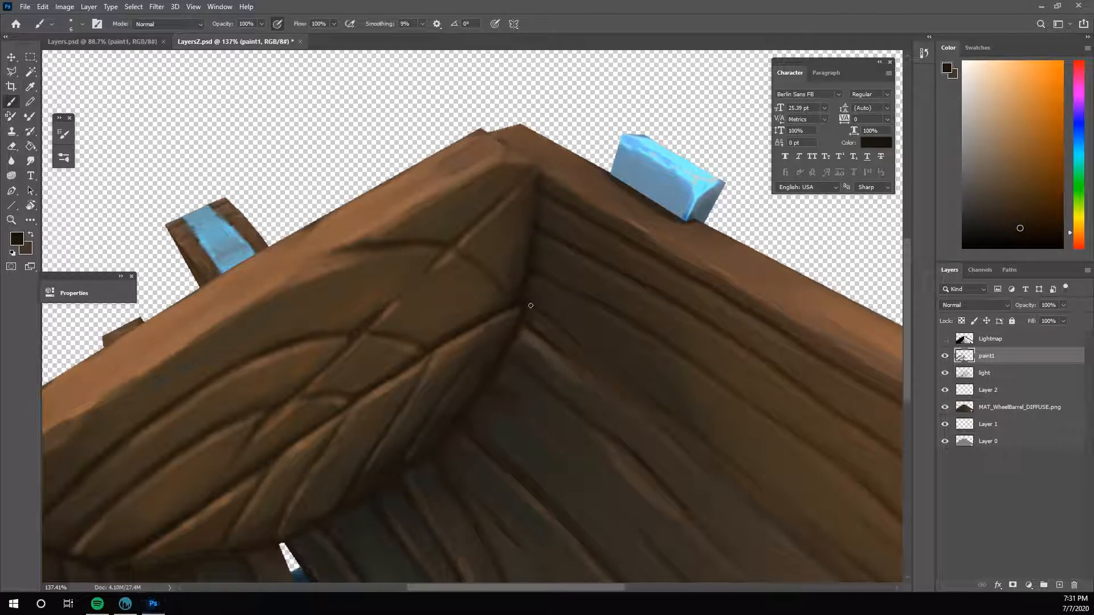
key(x)
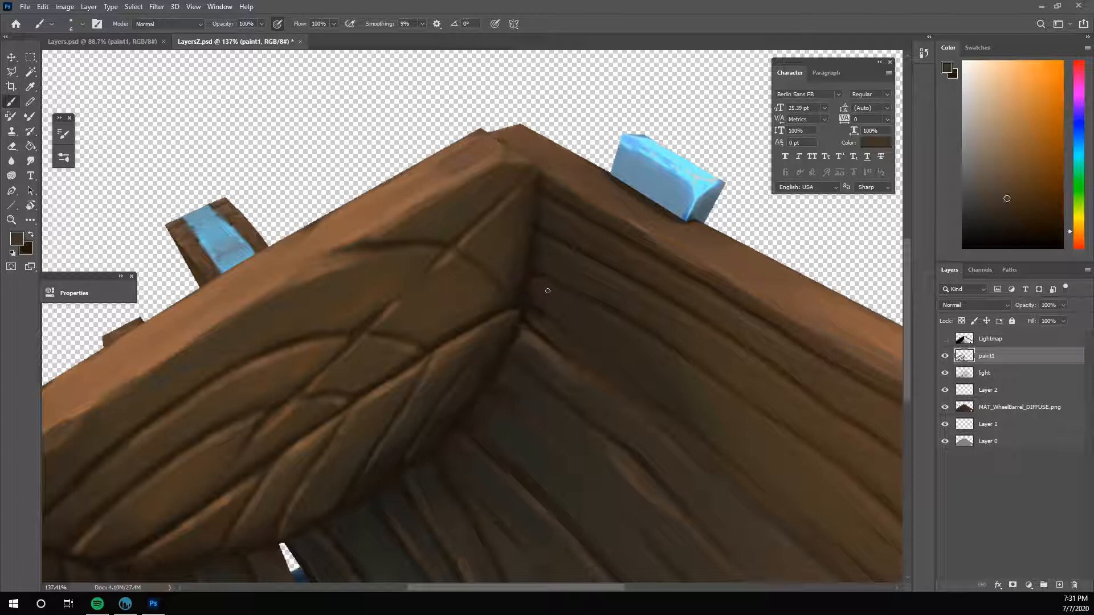
alt+click(547, 295)
alt+click(506, 426)
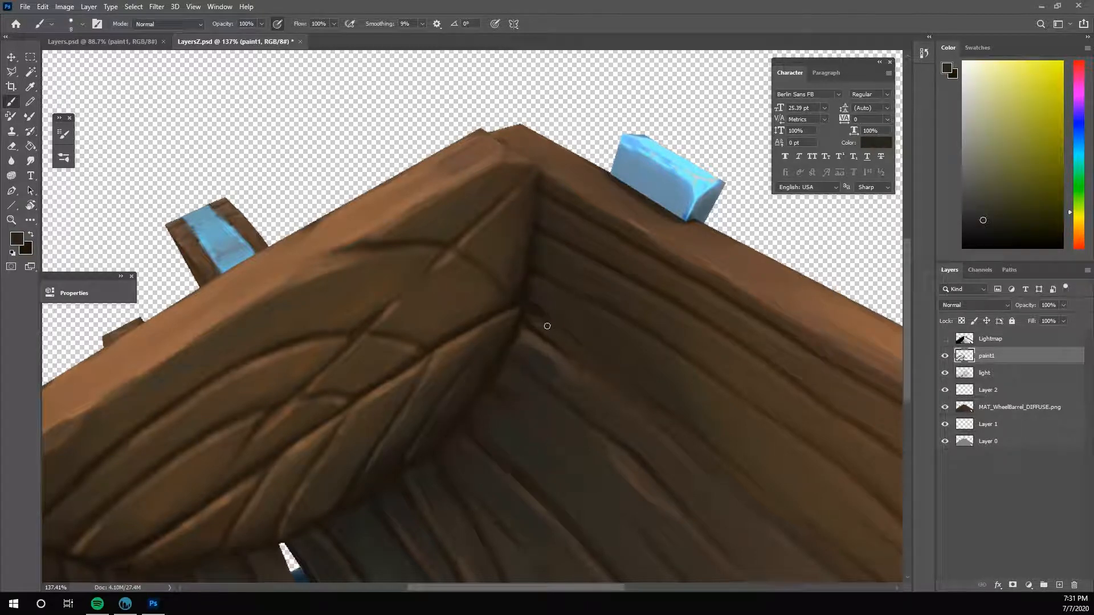
- Darken the inner corner where the side wall meets the end board with short strokes of sampled dark browns and save the image
alt+click(536, 296)
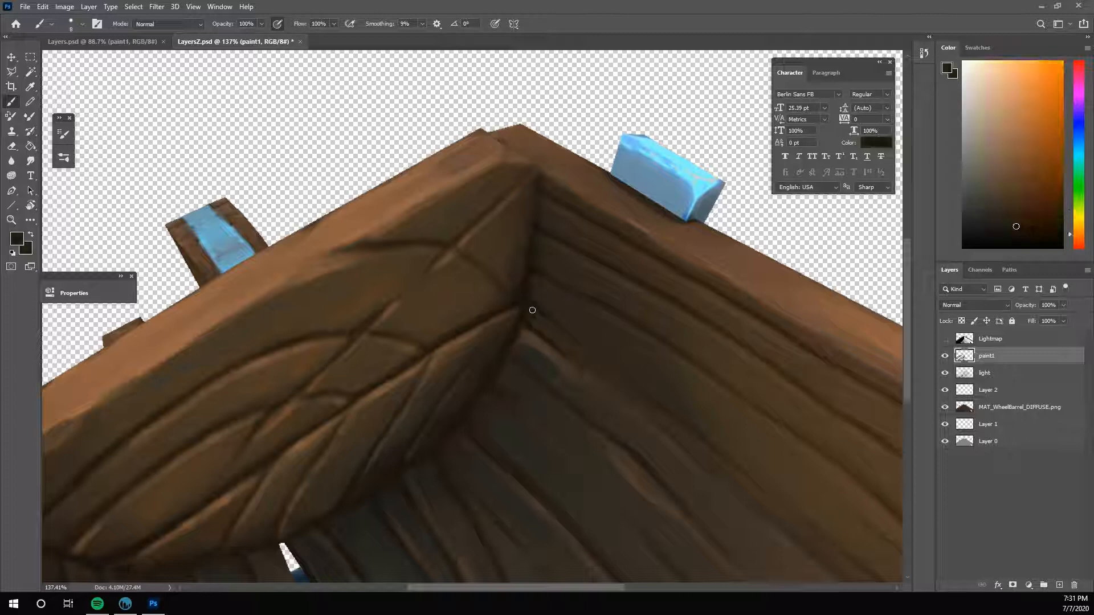
alt+click(532, 315)
alt+click(532, 316)
alt+click(536, 318)
alt+click(531, 319)
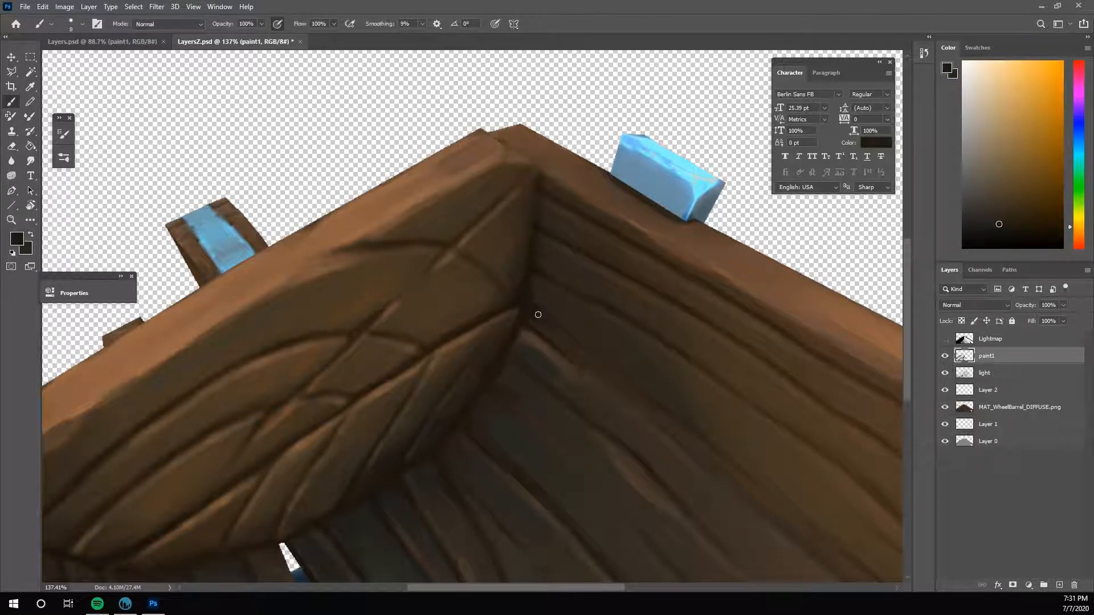
alt+click(535, 305)
key(ctrl+s)
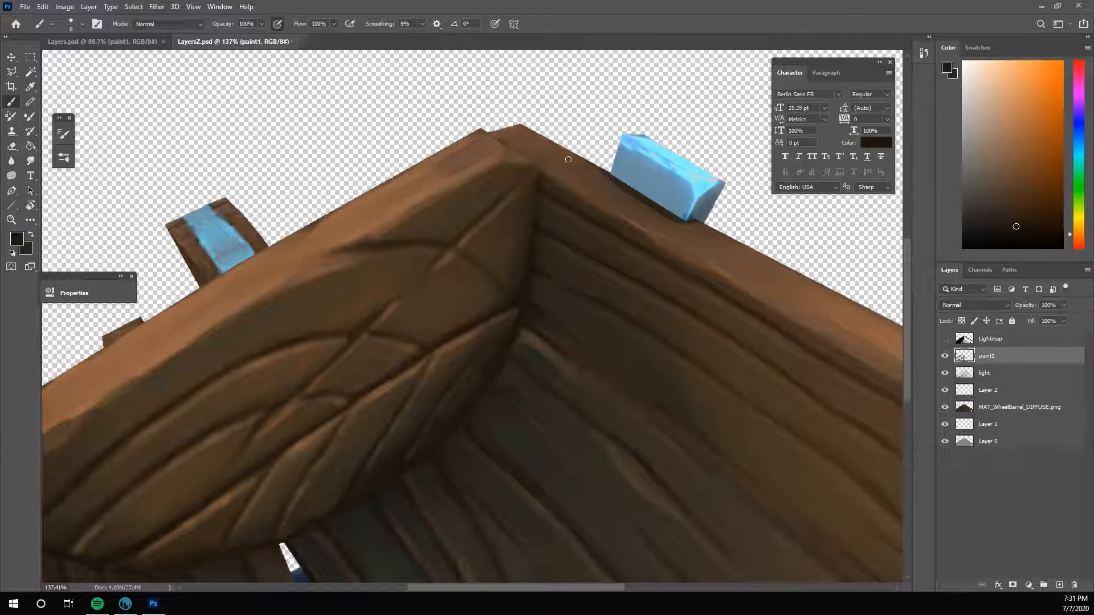
- Refine the vertical seam between end board and side wall, and touch up the side wall's grain with browns
alt+click(524, 306)
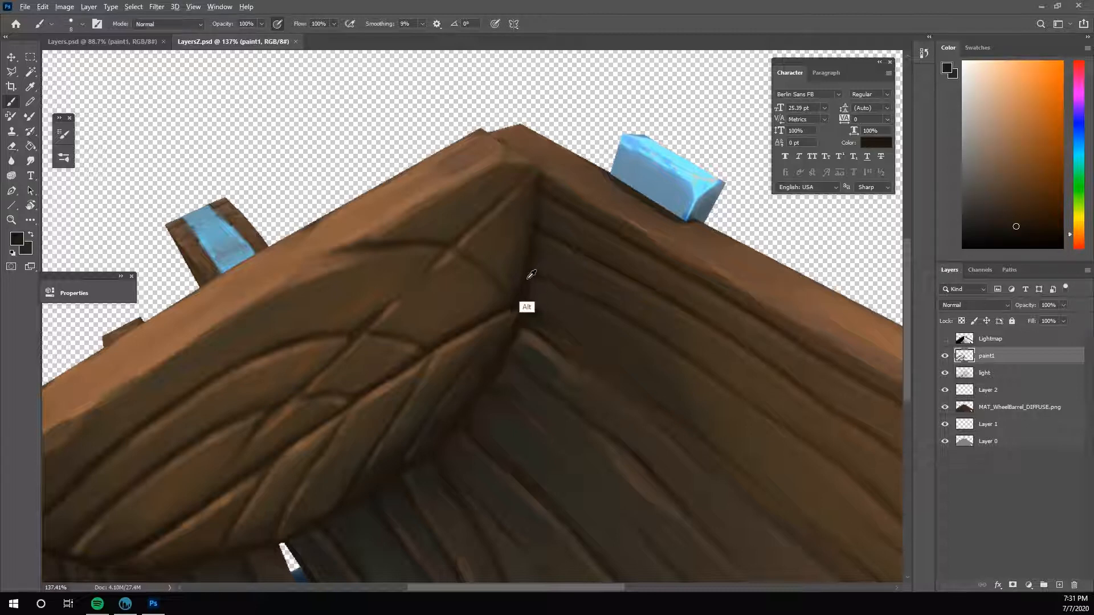
alt+click(519, 235)
alt+click(524, 241)
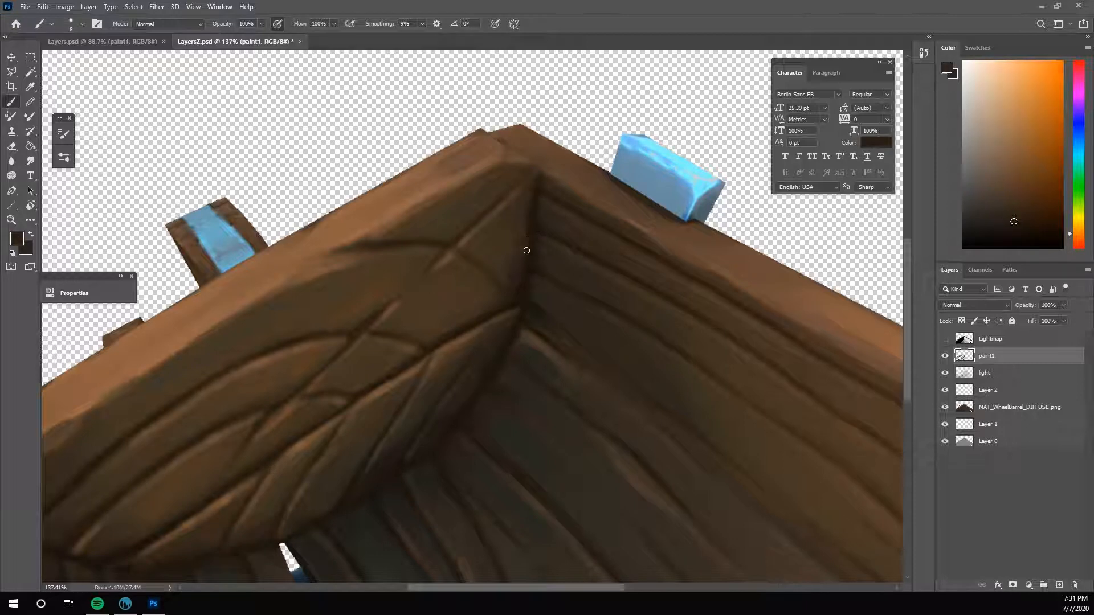
alt+click(515, 249)
click(31, 161)
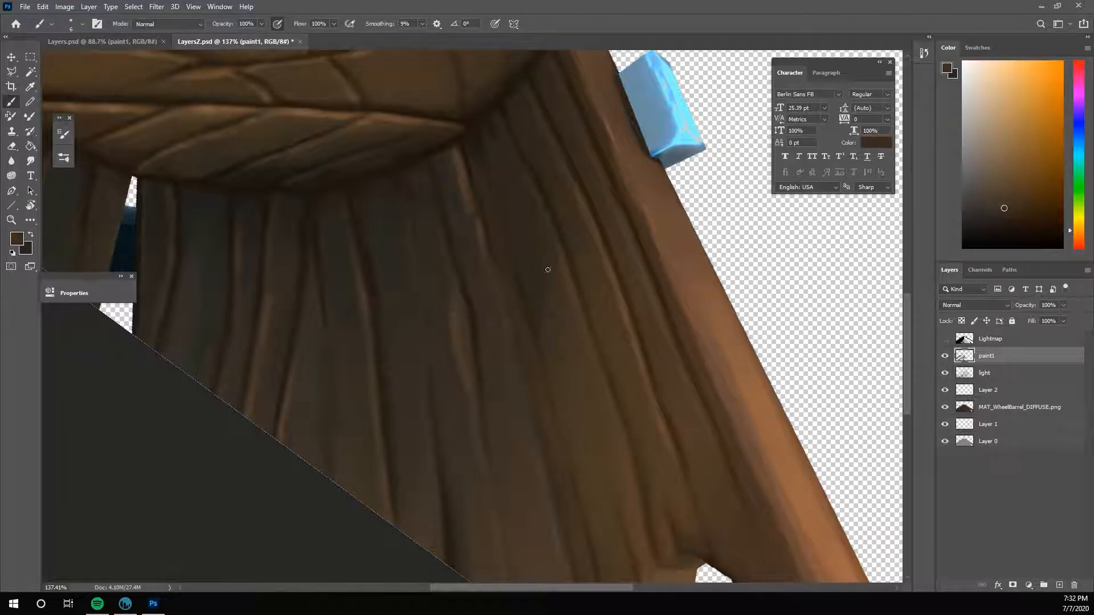
alt+click(554, 288)
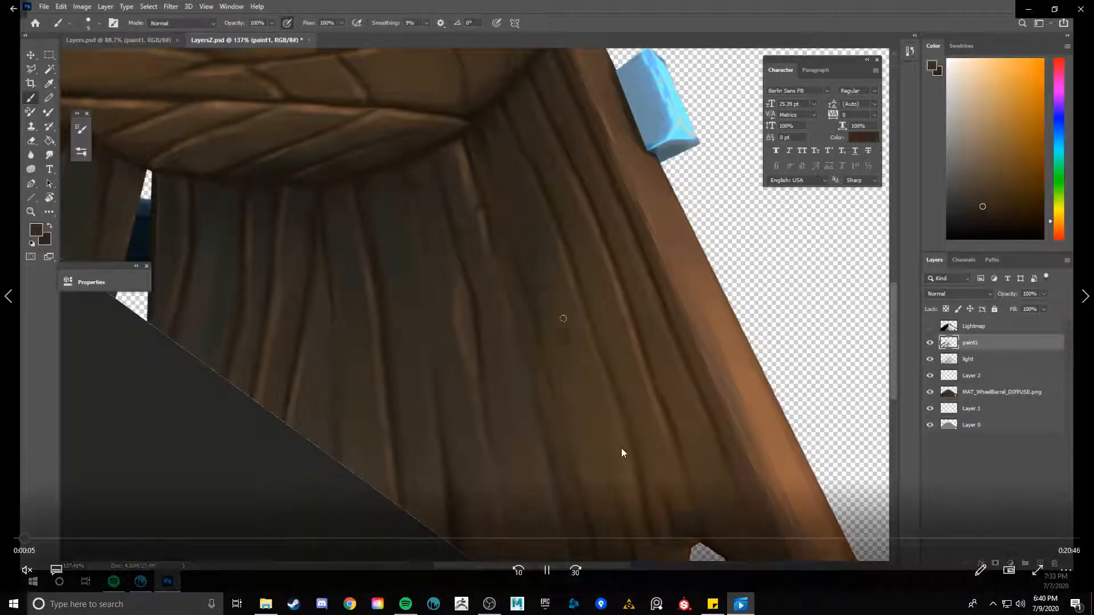
click(90, 538)
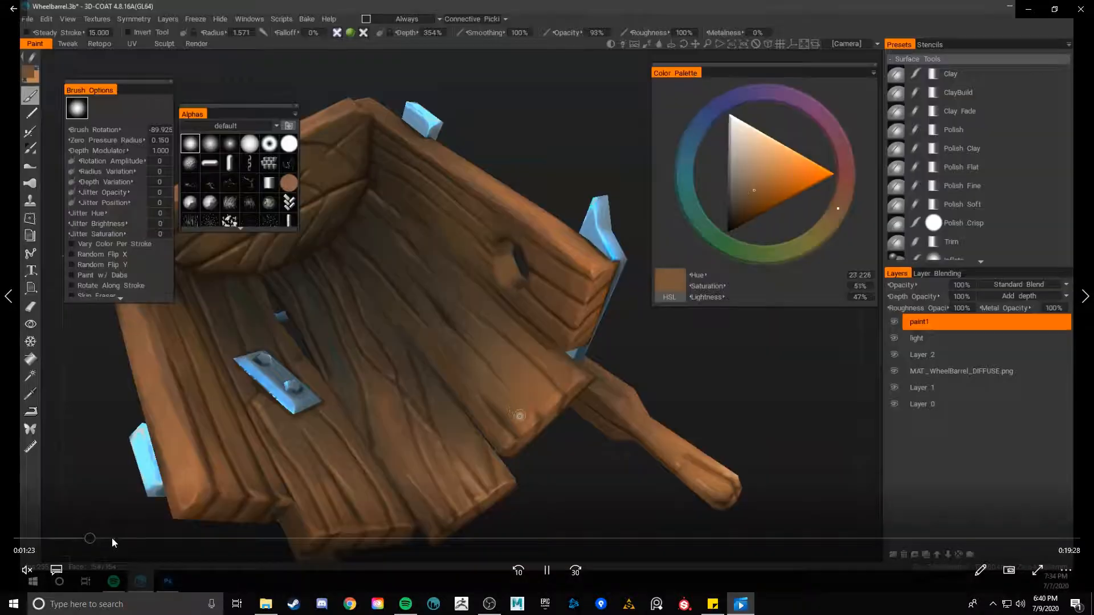
click(126, 537)
click(213, 537)
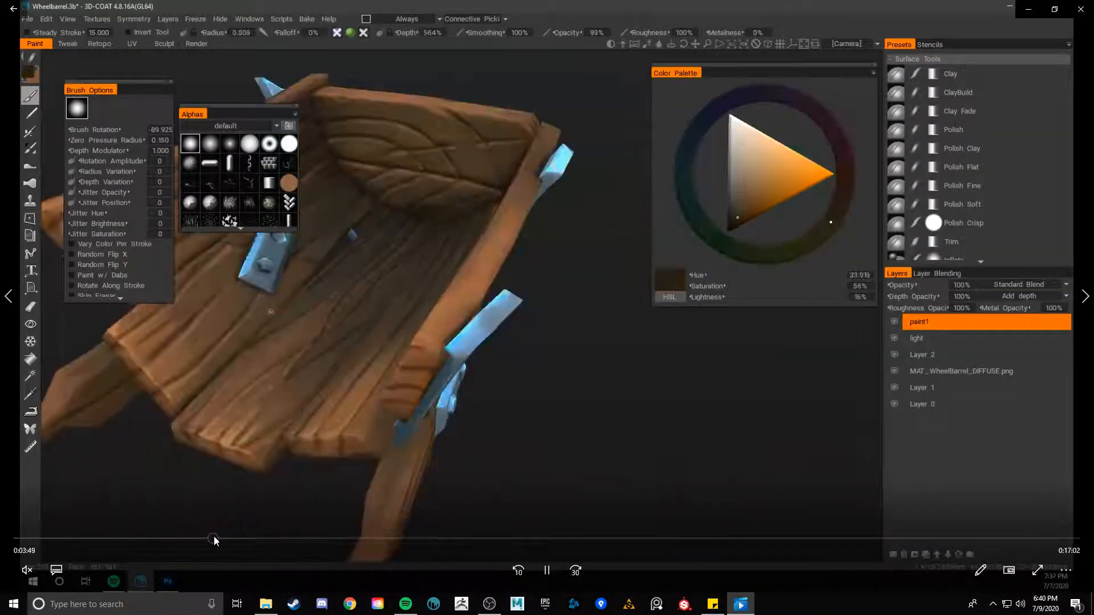
click(308, 537)
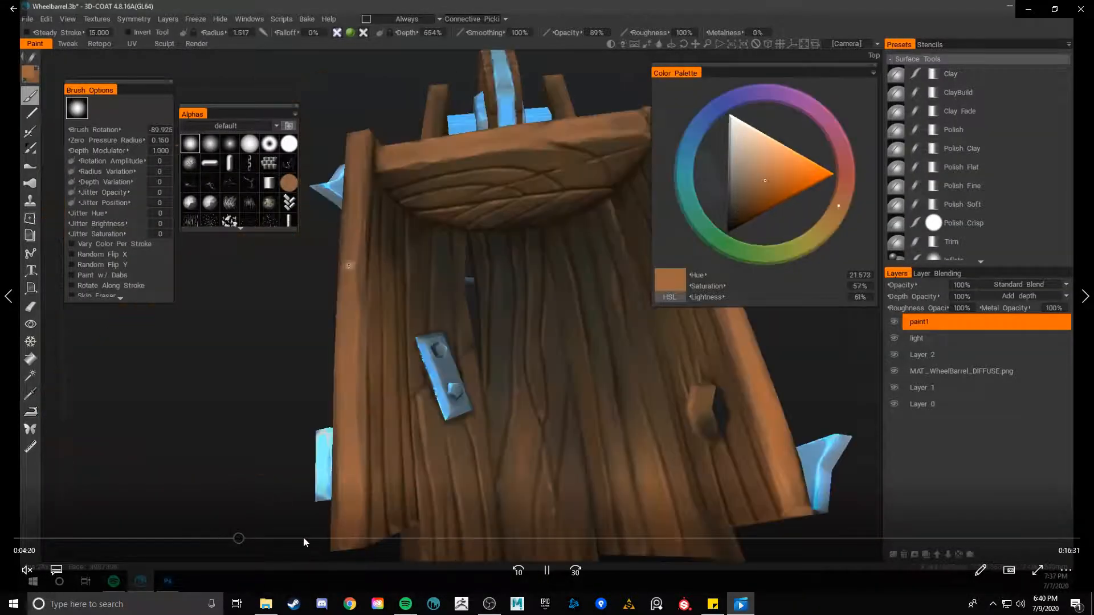
mouse_move(308, 536)
mouse_down()
mouse_move(353, 535)
mouse_move(327, 533)
mouse_up()
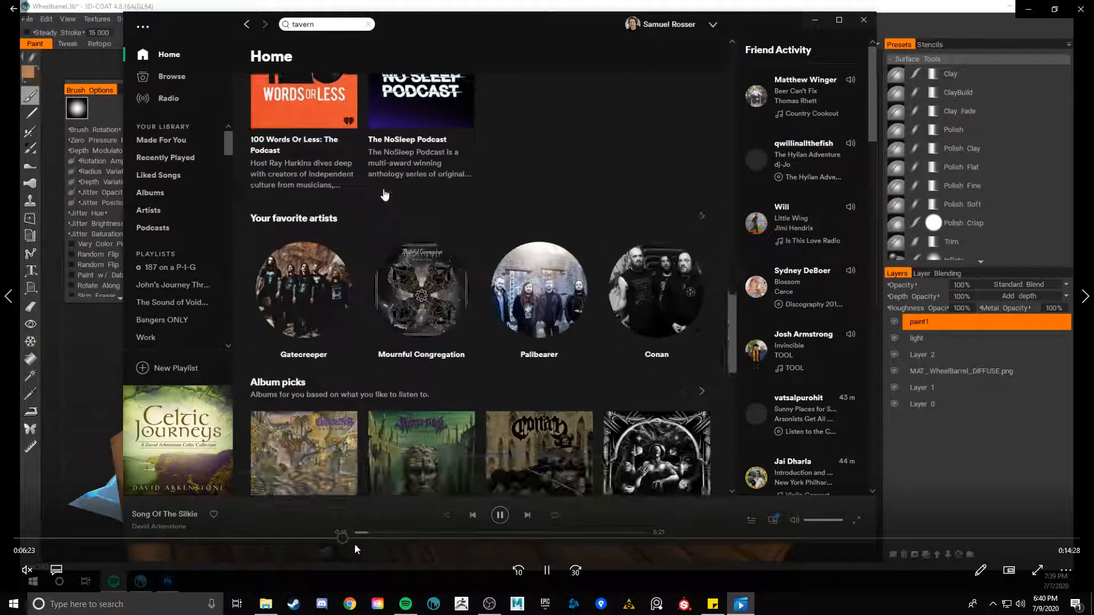
click(358, 538)
click(374, 534)
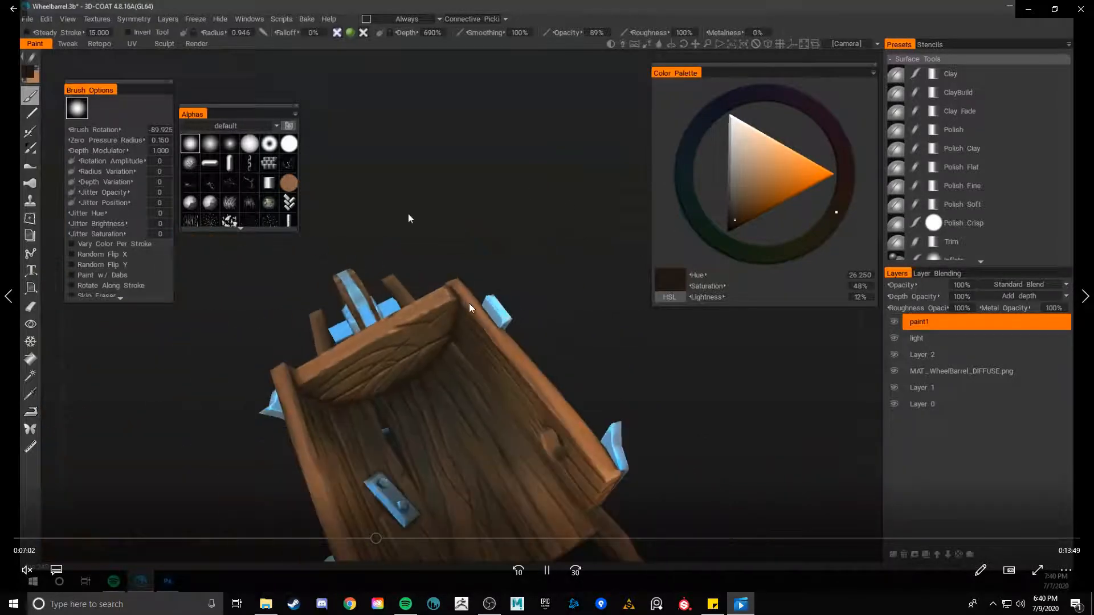
click(385, 539)
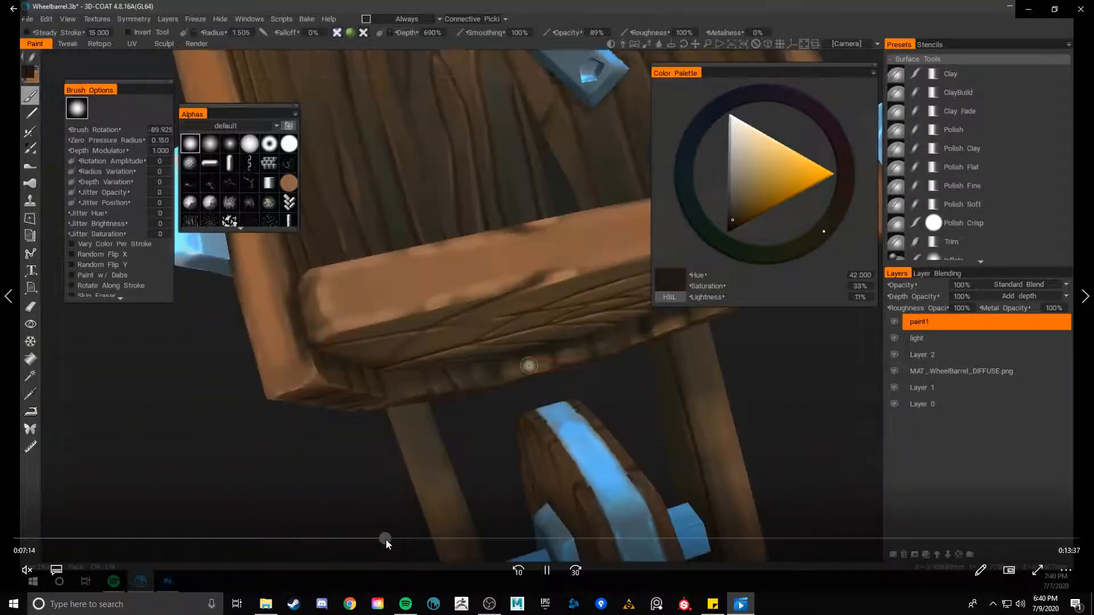
drag(390, 539, 397, 539)
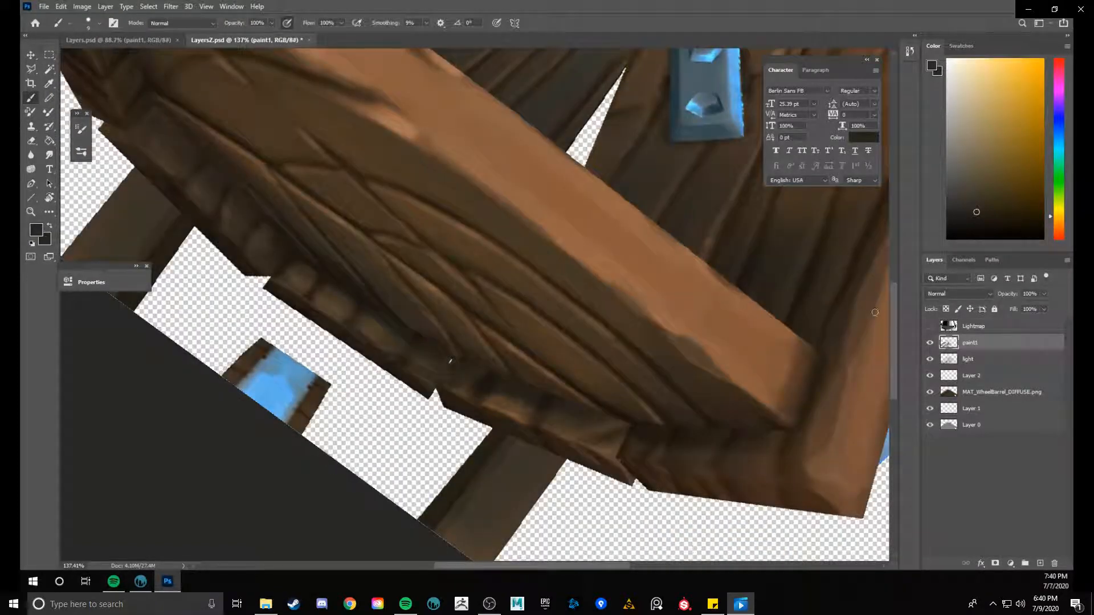
- Darken the lower edge of the side board's end grain beside the end board with short strokes of sampled browns
mouse_move(210, 468)
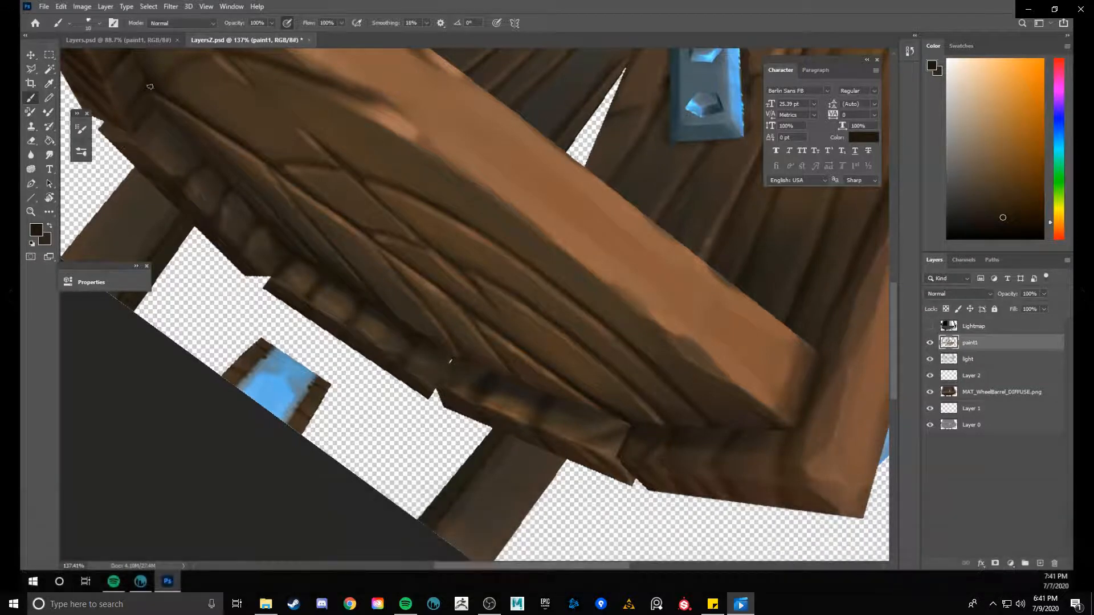
mouse_move(130, 97)
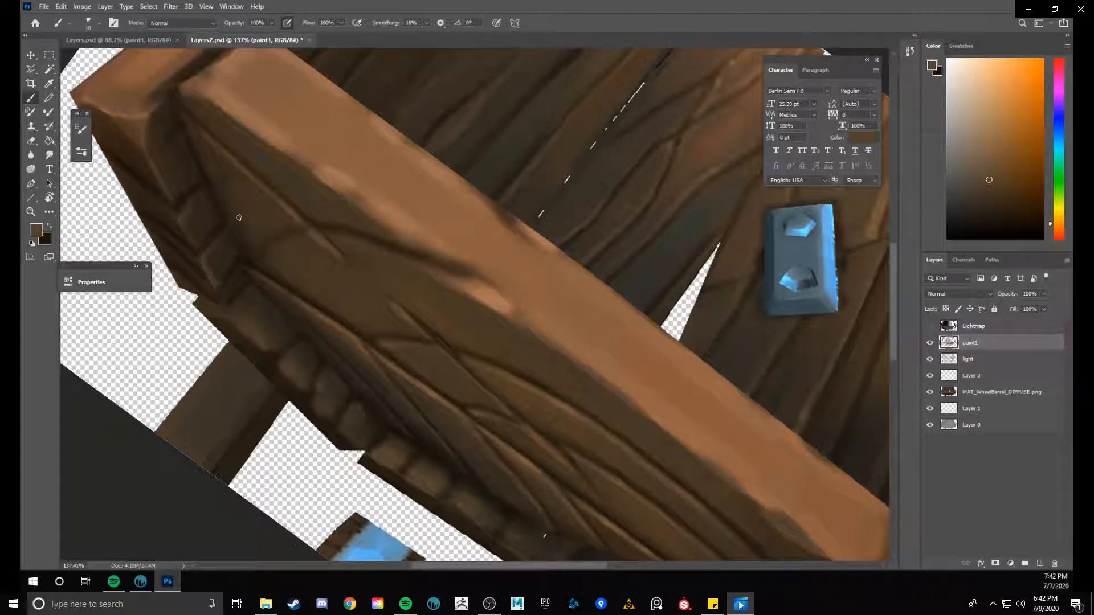
alt+click(234, 273)
alt+click(217, 279)
drag(212, 278, 215, 277)
alt+click(218, 273)
alt+click(223, 265)
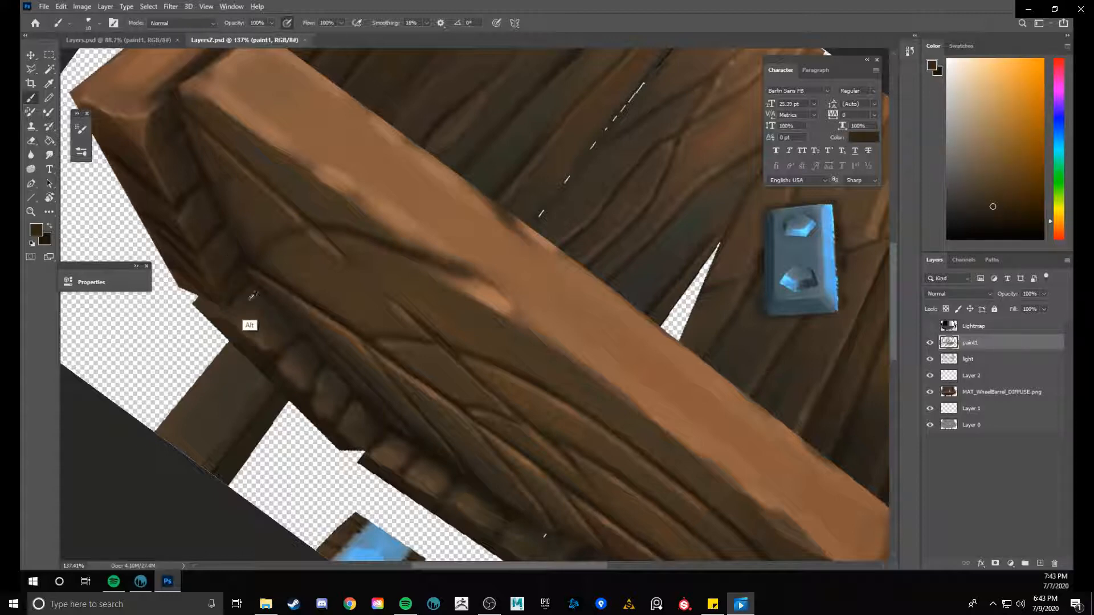
- Darken and define the plank ends along the end board's curved lower edge with short strokes of sampled browns on the paint1 layer
alt+click(234, 319)
alt+click(245, 329)
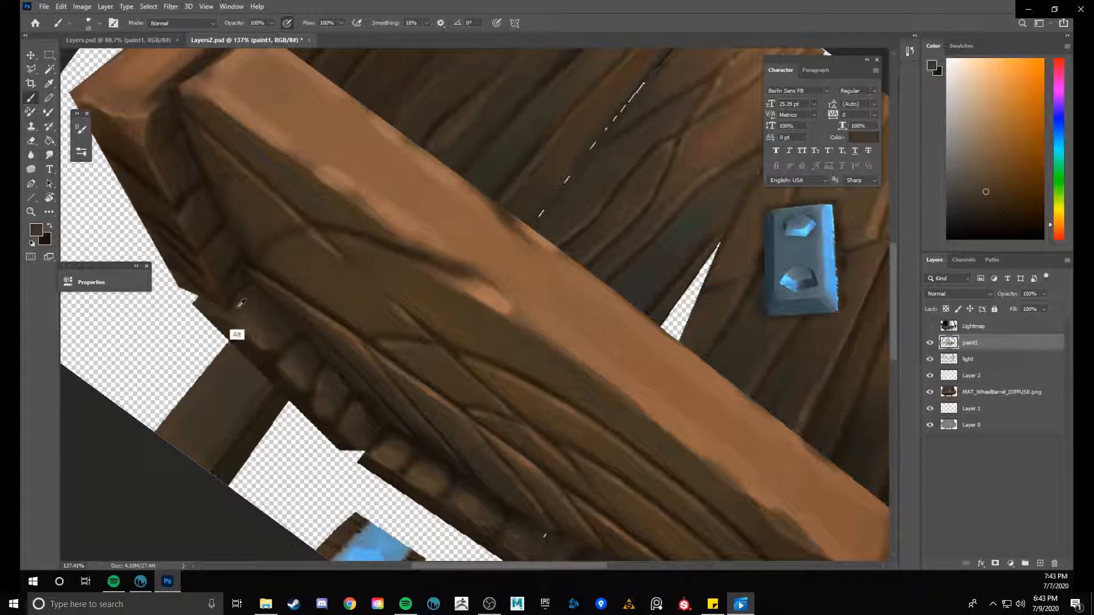
alt+click(236, 304)
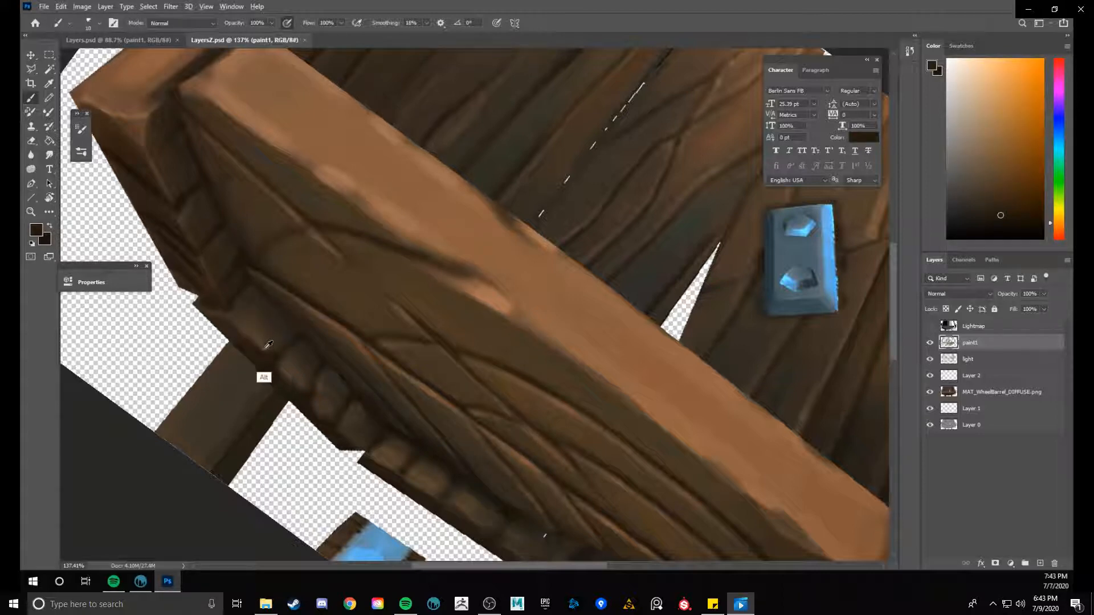
alt+click(262, 374)
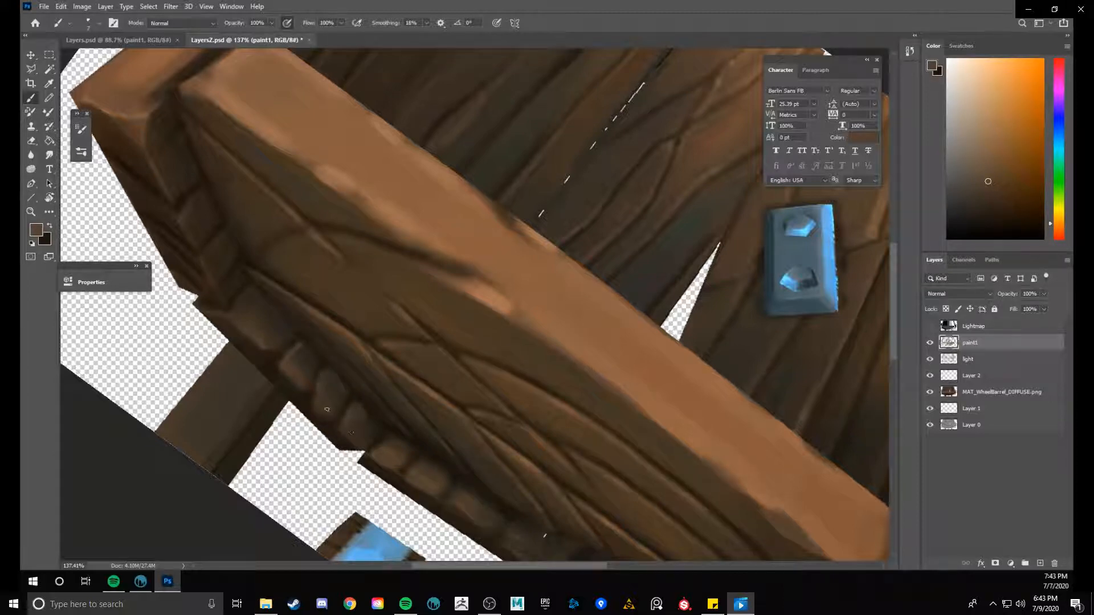
- Skip the painting recording forward past the Photoshop seam work into the section showing the wheelbarrow in 3D-Coat
mouse_move(313, 257)
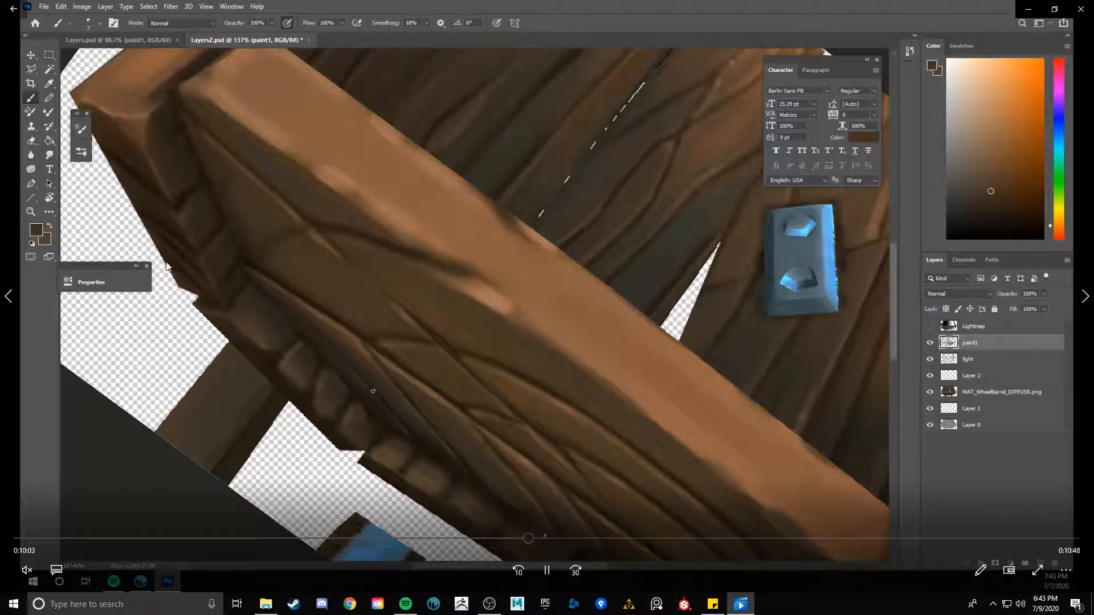
click(544, 538)
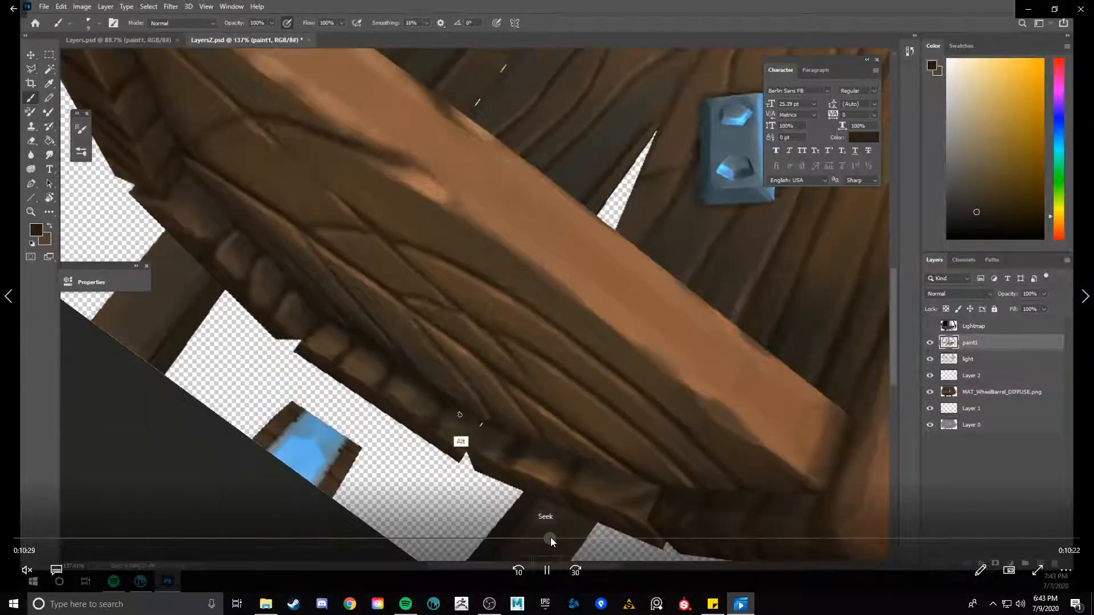
click(557, 538)
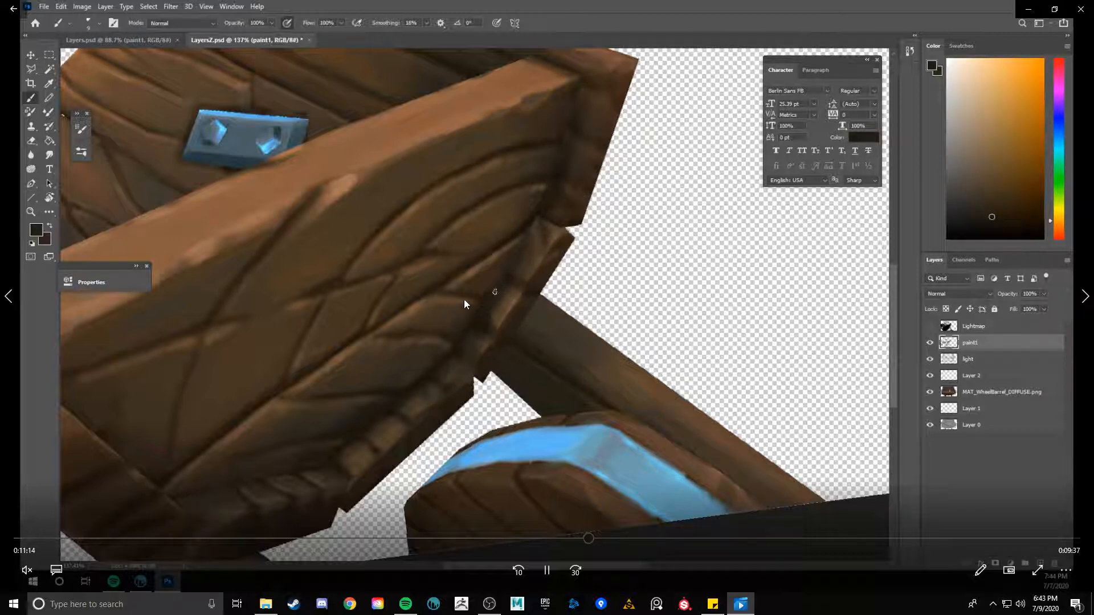
drag(597, 534, 621, 531)
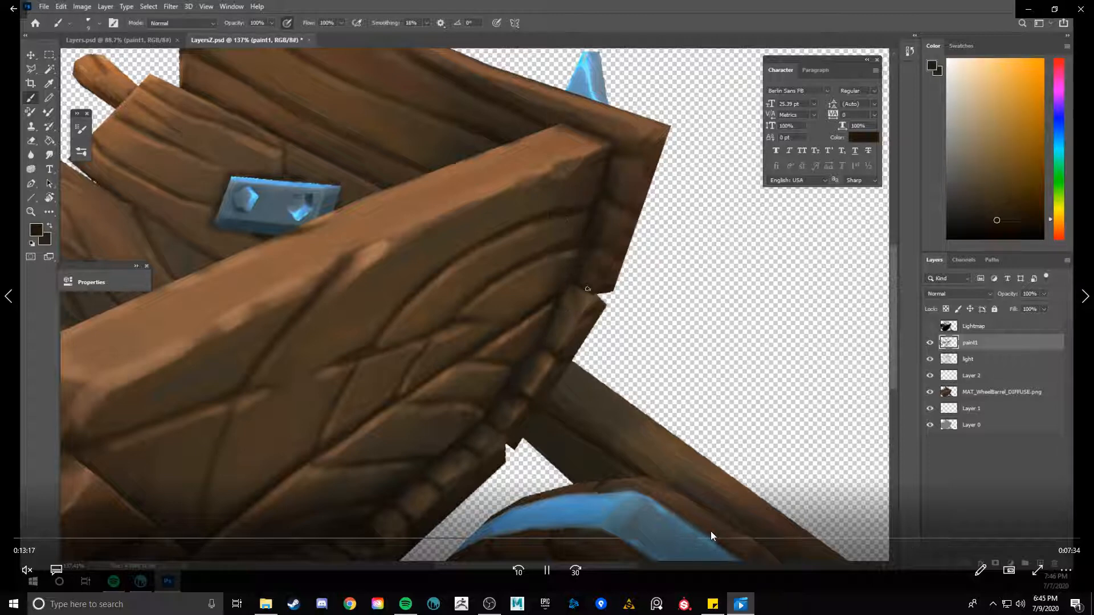
click(723, 536)
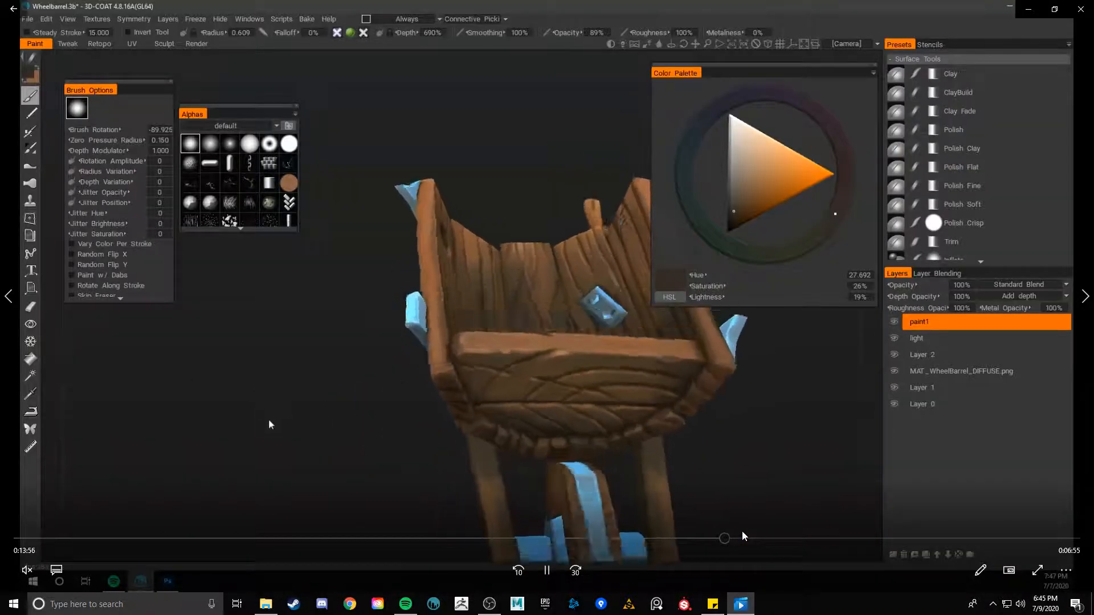
click(758, 538)
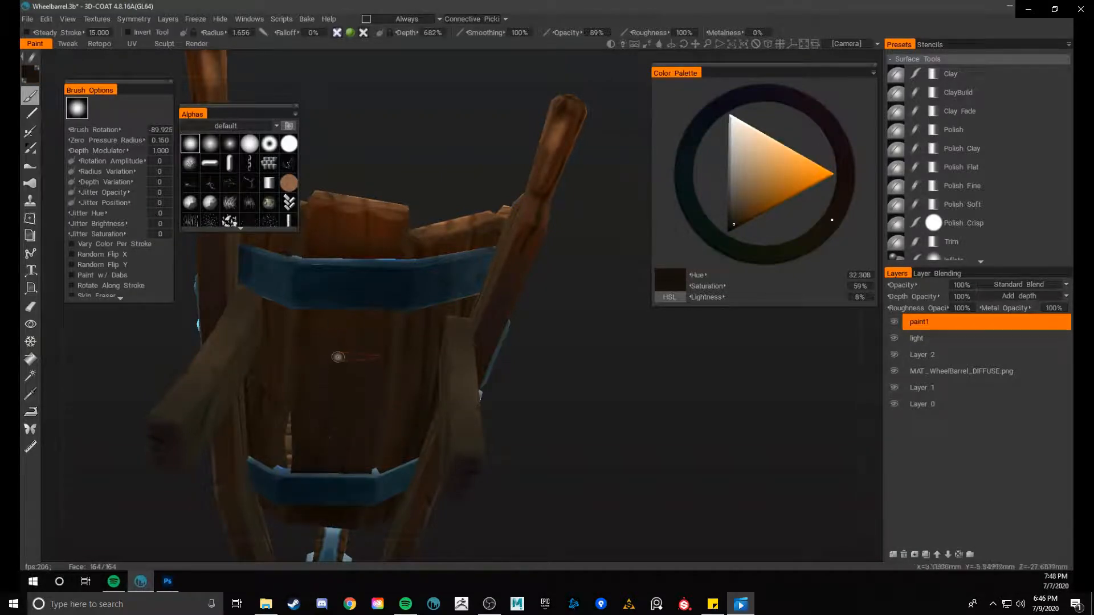
- Pause and resume the recording at the wheelbarrow's underside, and skip forward through the 3D-Coat painting to about 20:31
mouse_move(434, 152)
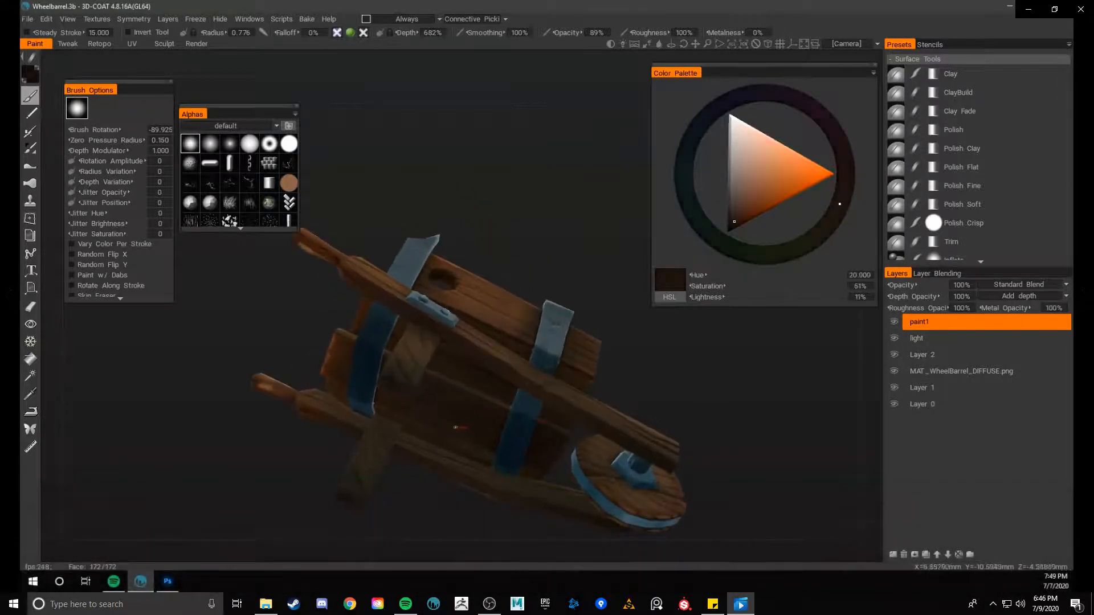
mouse_move(360, 263)
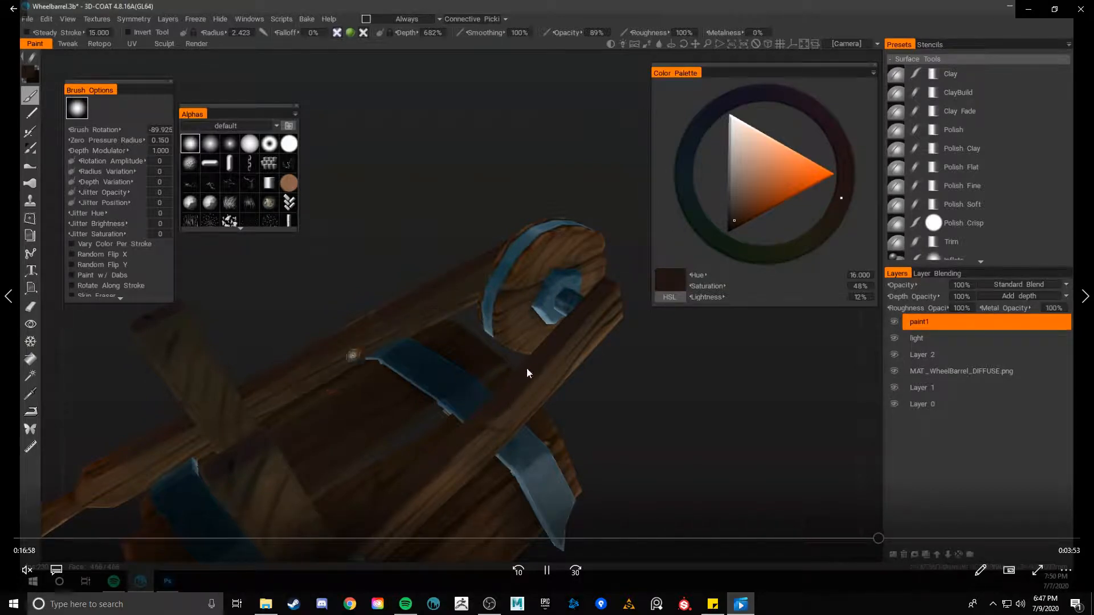
click(546, 570)
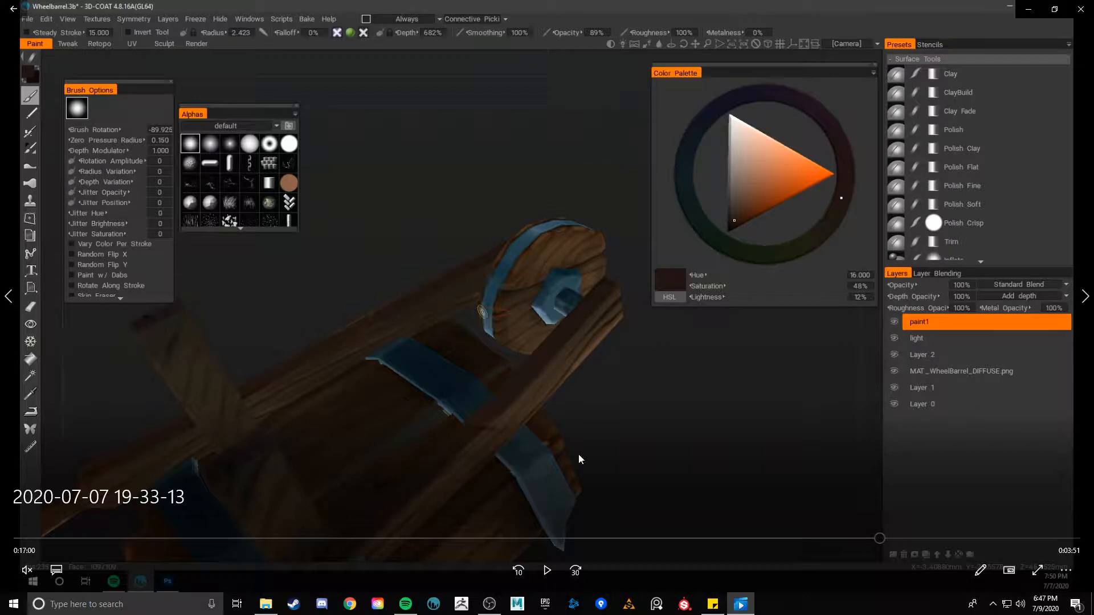
click(546, 570)
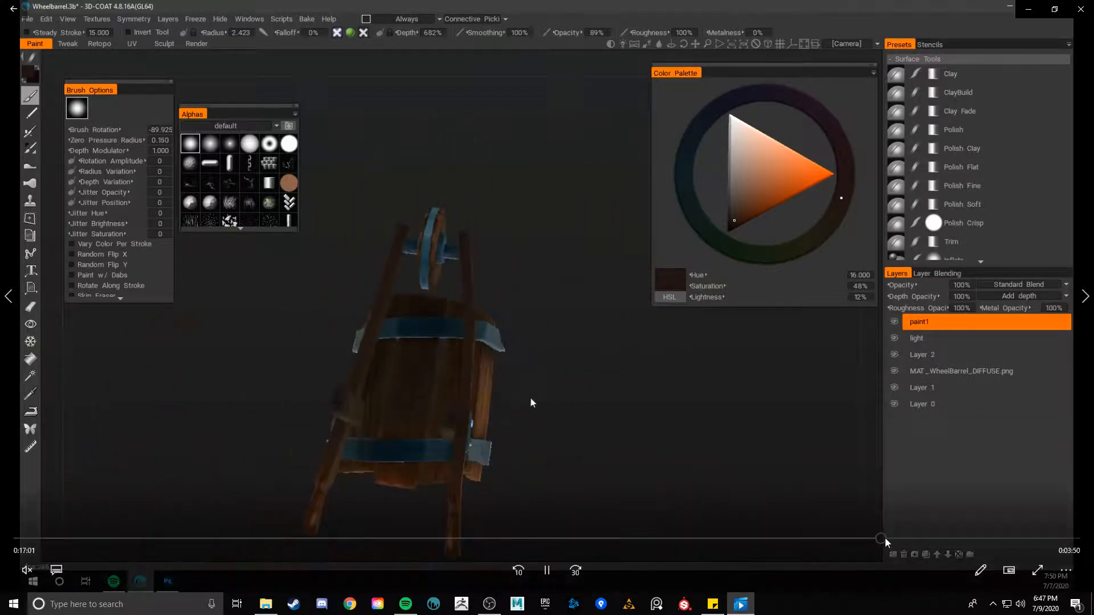
drag(883, 537, 915, 537)
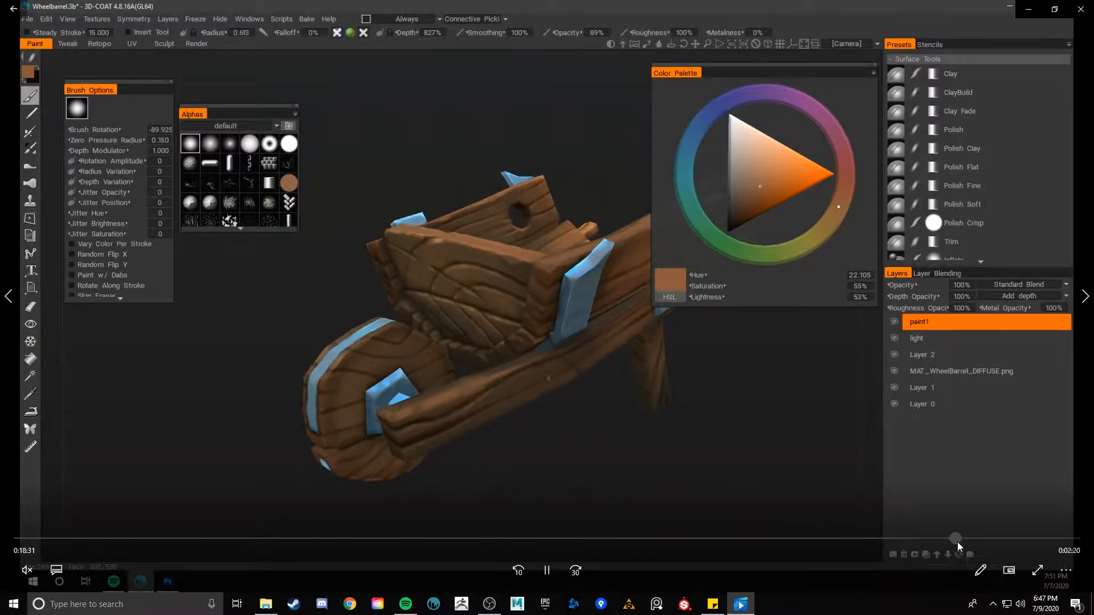
click(963, 539)
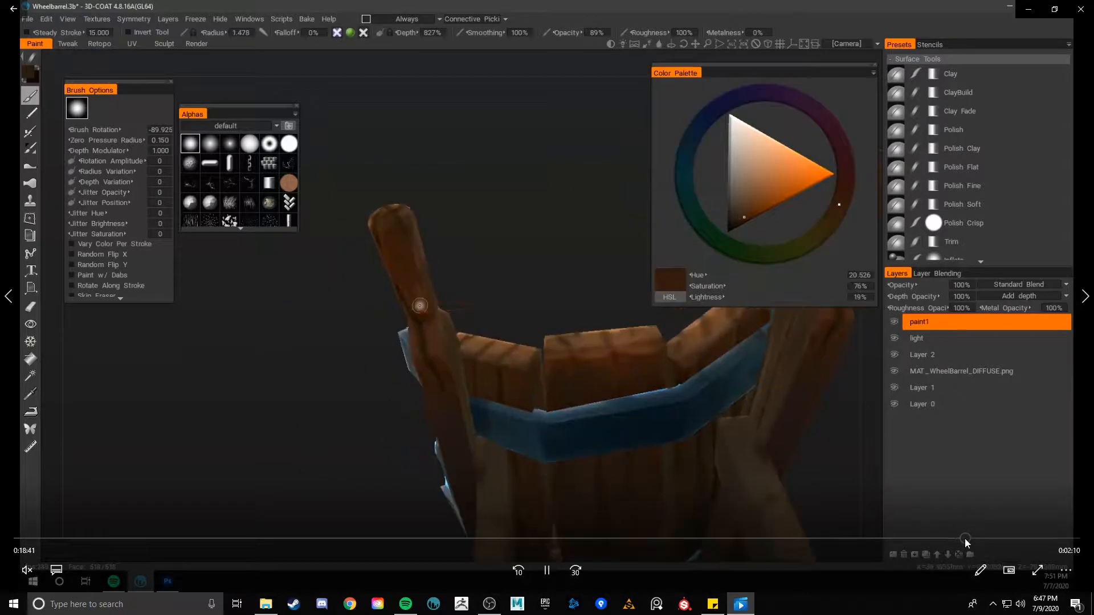
drag(965, 539, 955, 537)
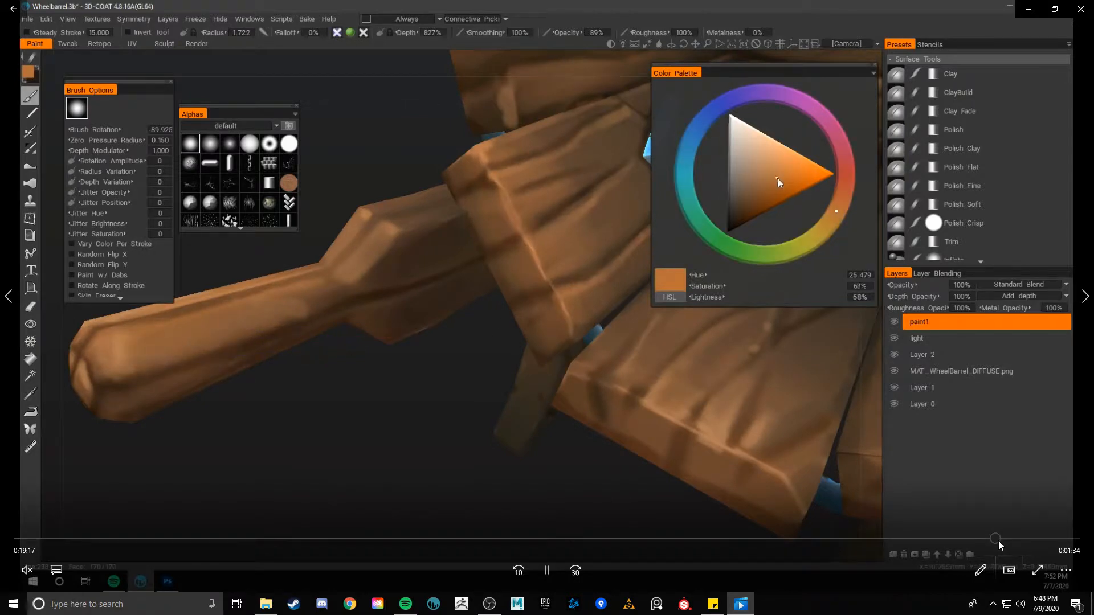
drag(998, 541, 1058, 538)
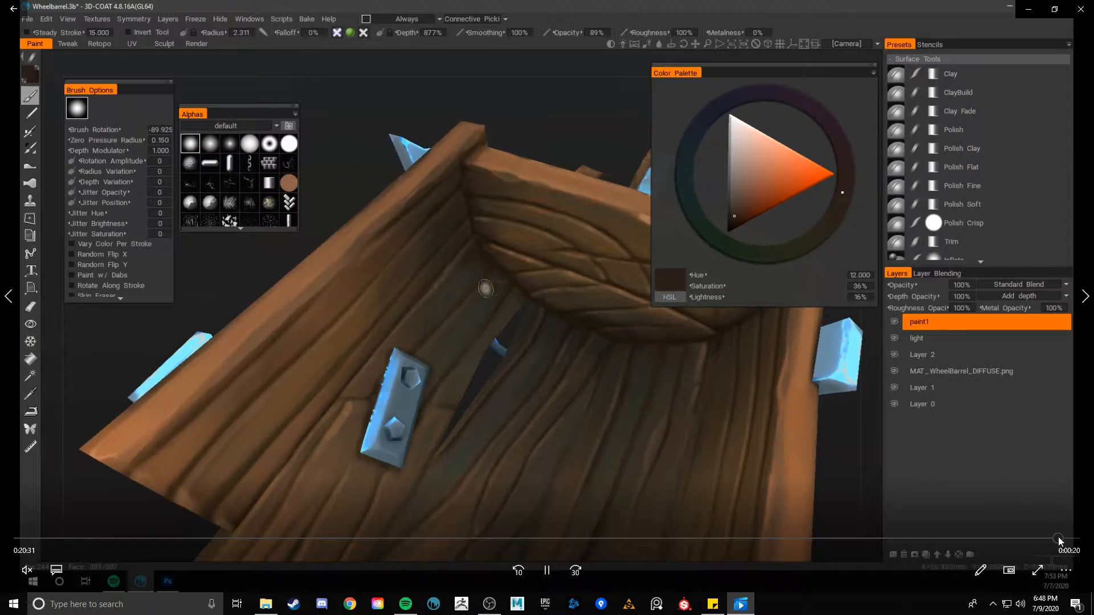